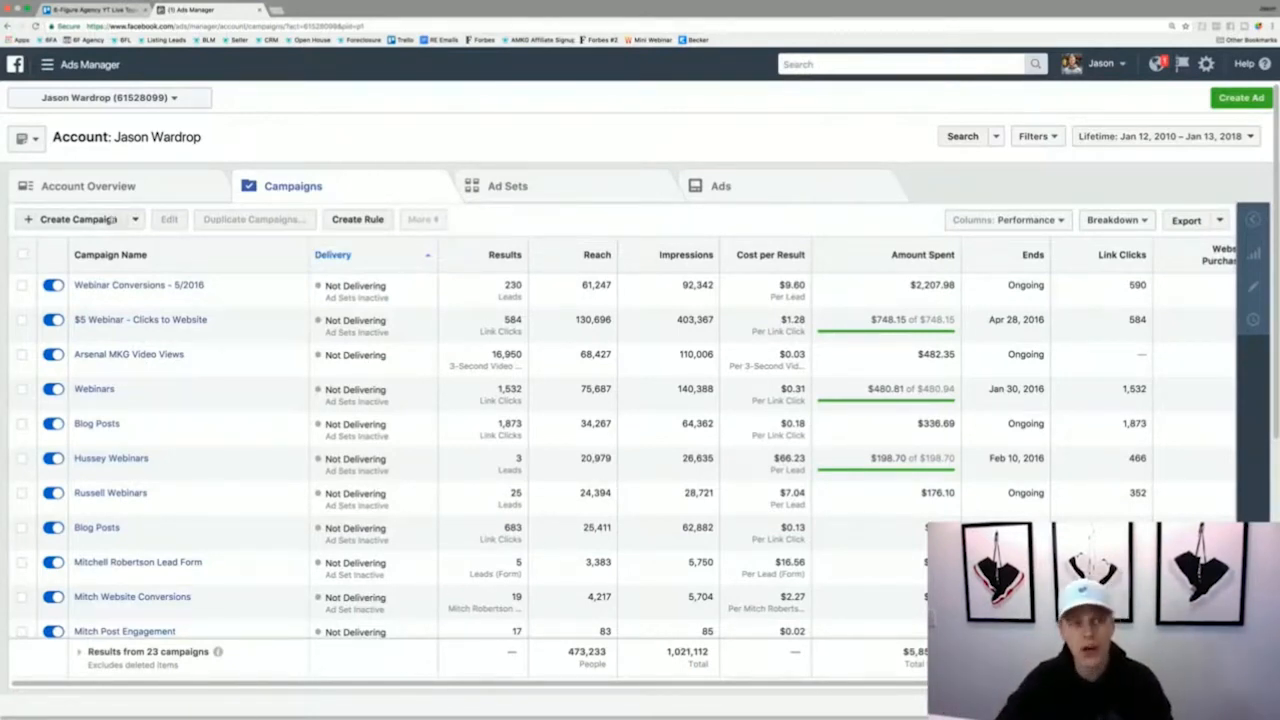
Start a fresh campaign instead of the saved draft, with the Traffic objective and the name "Demo Traffic Campaign", and continue to the ad set.
{"action": "left_click", "coordinate": [86, 219]}
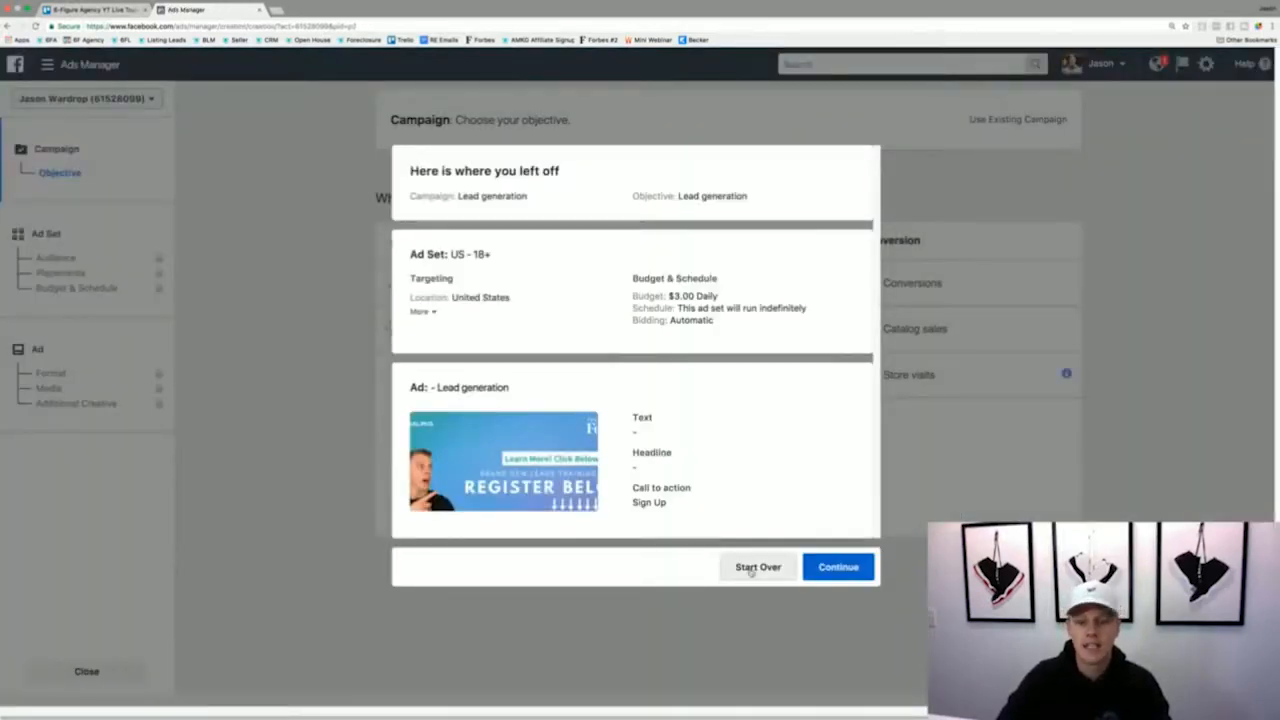
{"action": "left_click", "coordinate": [757, 567]}
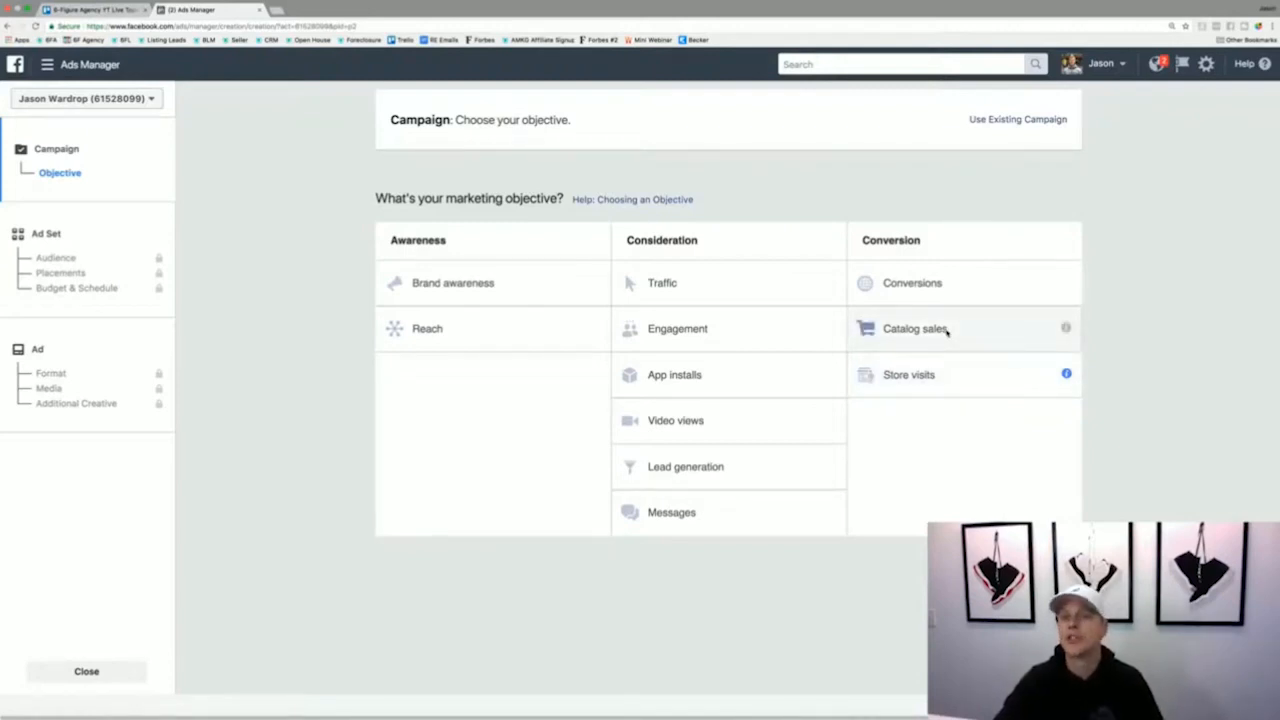
{"action": "left_click", "coordinate": [700, 283]}
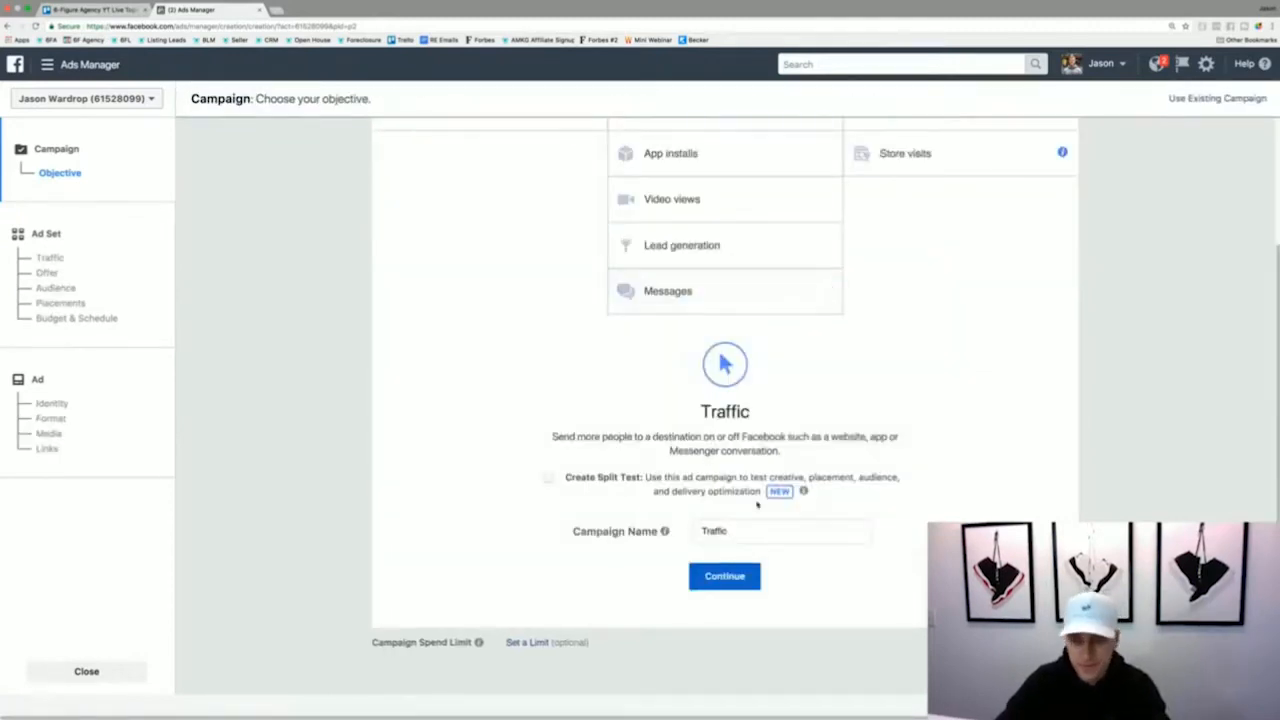
{"action": "double_click", "coordinate": [750, 530]}
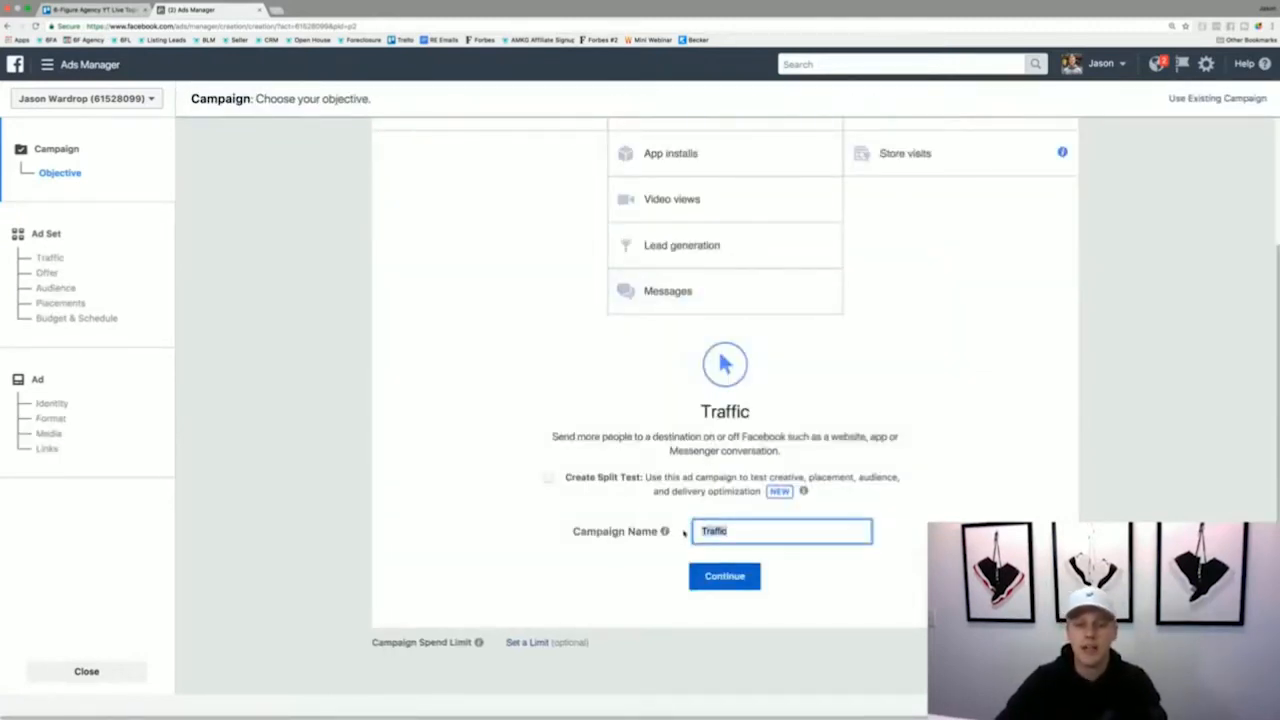
{"action": "type", "text": "Demo Traffic Campaign"}
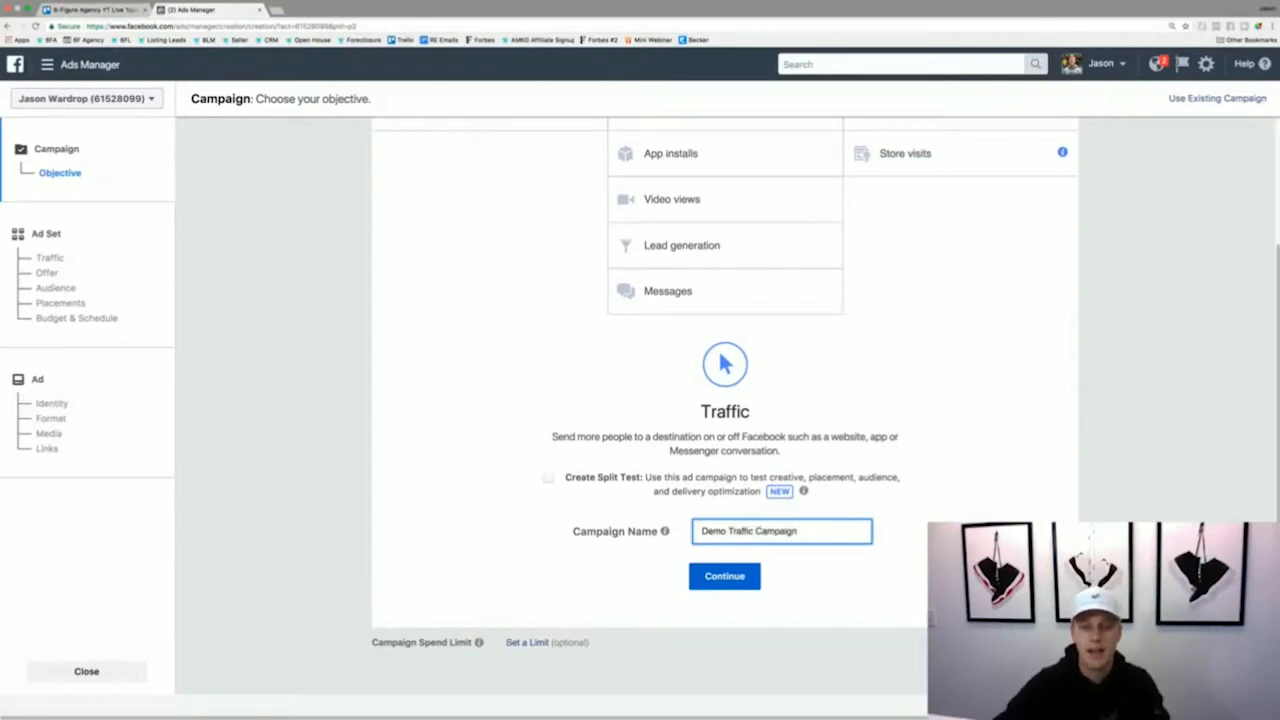
{"action": "left_click", "coordinate": [723, 577]}
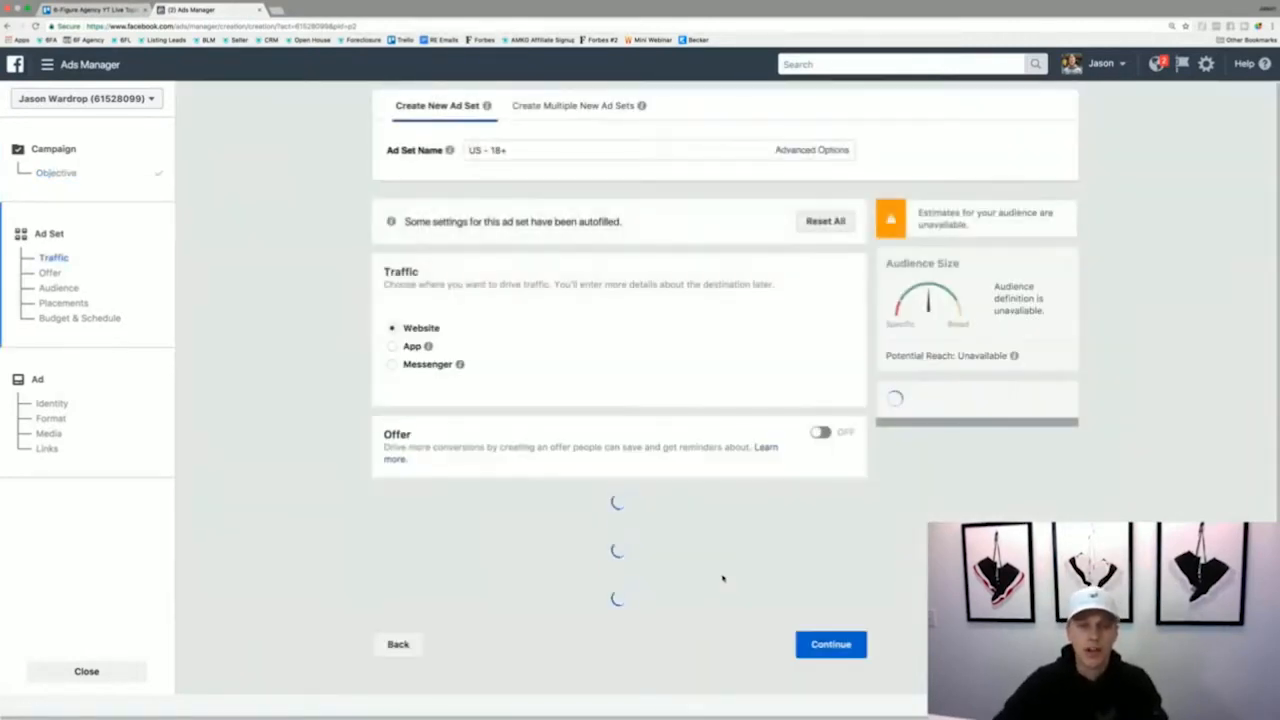
{"action": "scroll", "coordinate": [418, 607], "scroll_direction": "down", "scroll_amount": 10}
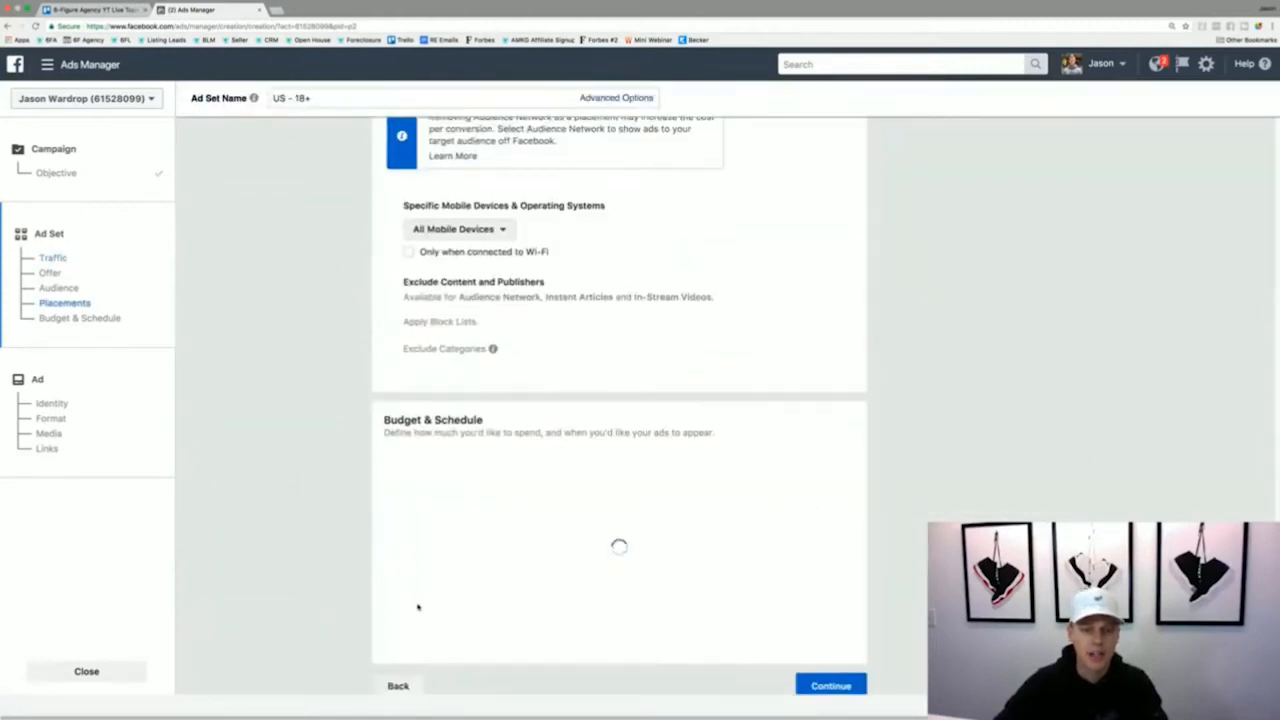
{"action": "scroll", "coordinate": [399, 671], "scroll_direction": "down", "scroll_amount": 4}
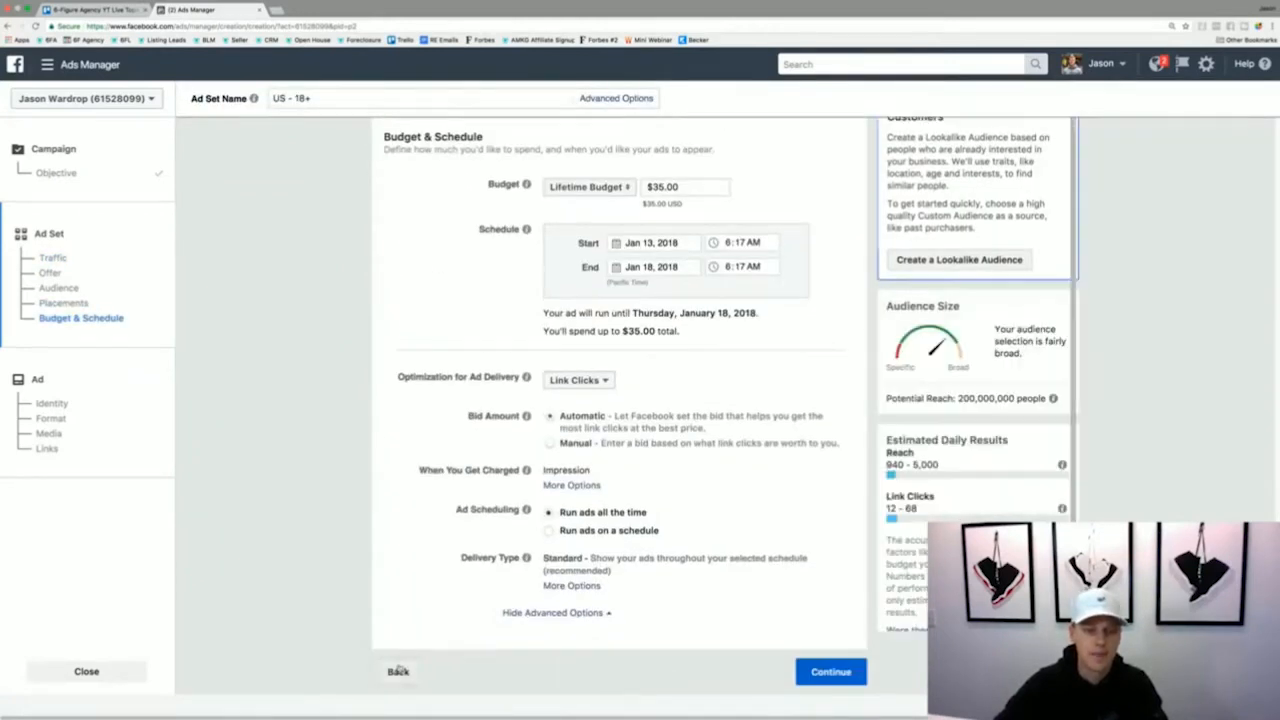
{"action": "left_click", "coordinate": [398, 671]}
{"action": "scroll", "coordinate": [524, 565], "scroll_direction": "down", "scroll_amount": 3}
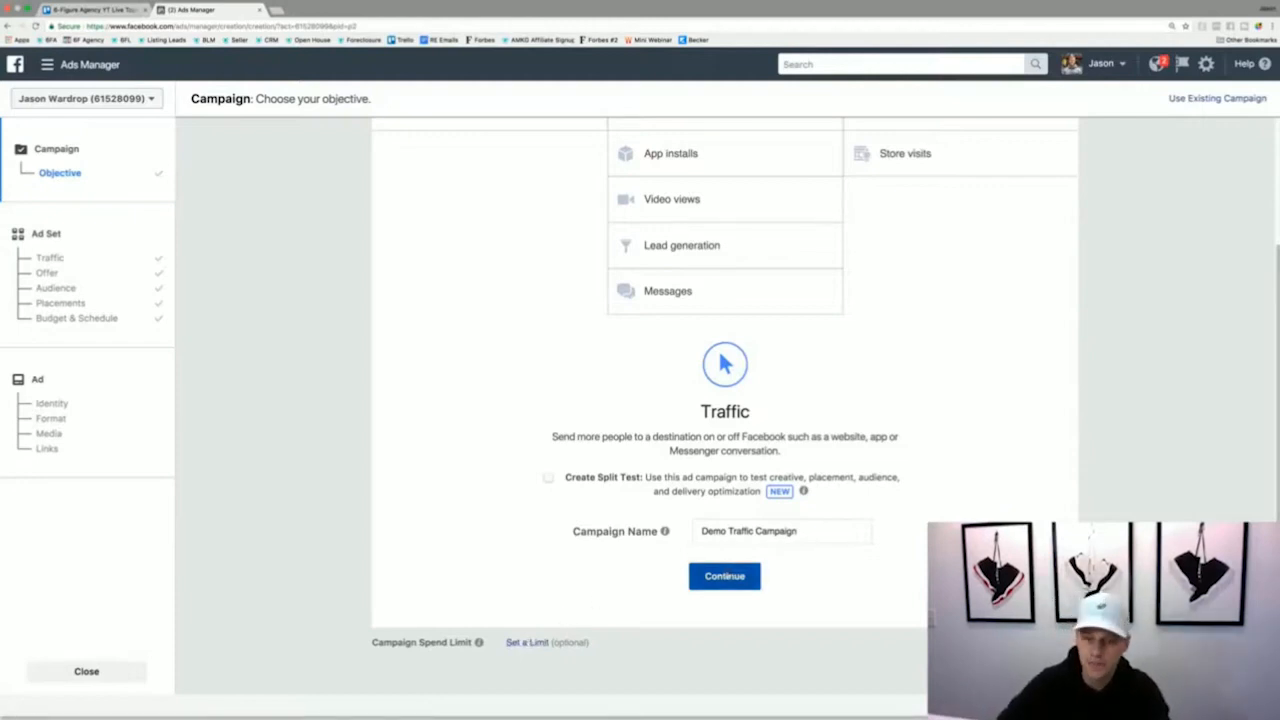
{"action": "left_click", "coordinate": [728, 578]}
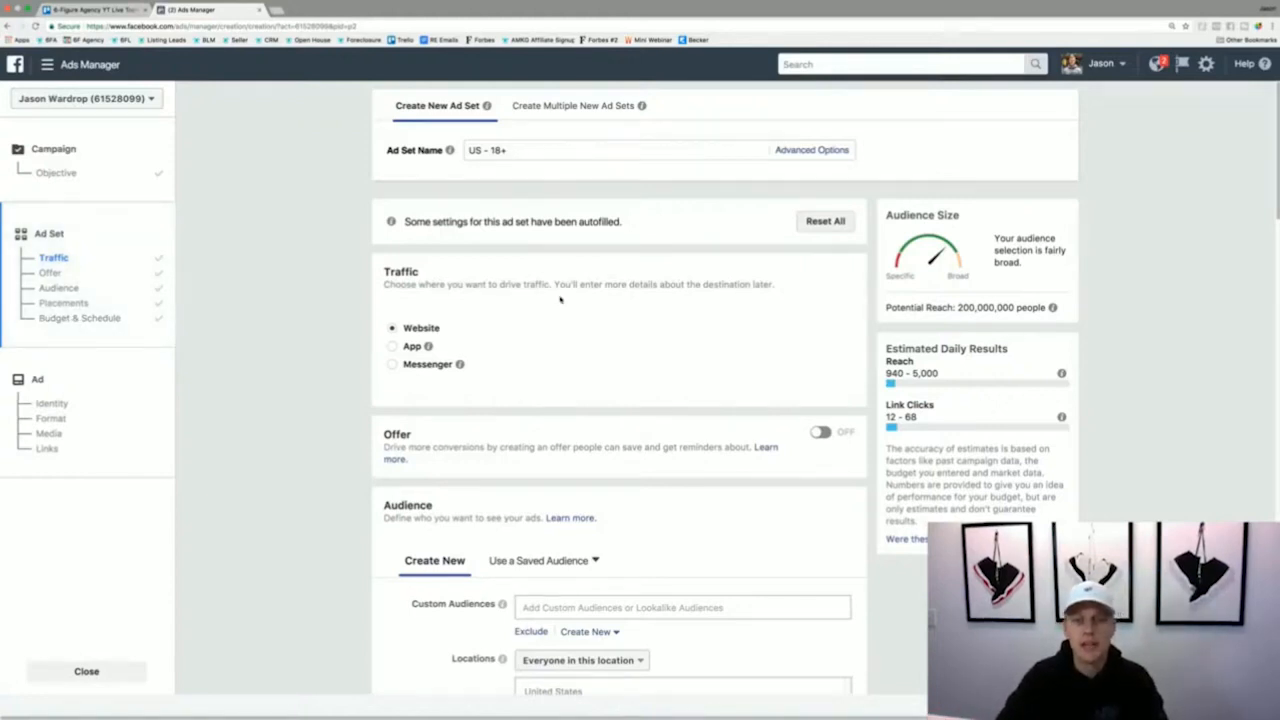
Rename the ad set as "Demo Traffic Ad Set -".
{"action": "left_click", "coordinate": [520, 149]}
{"action": "key", "text": "ctrl+a"}
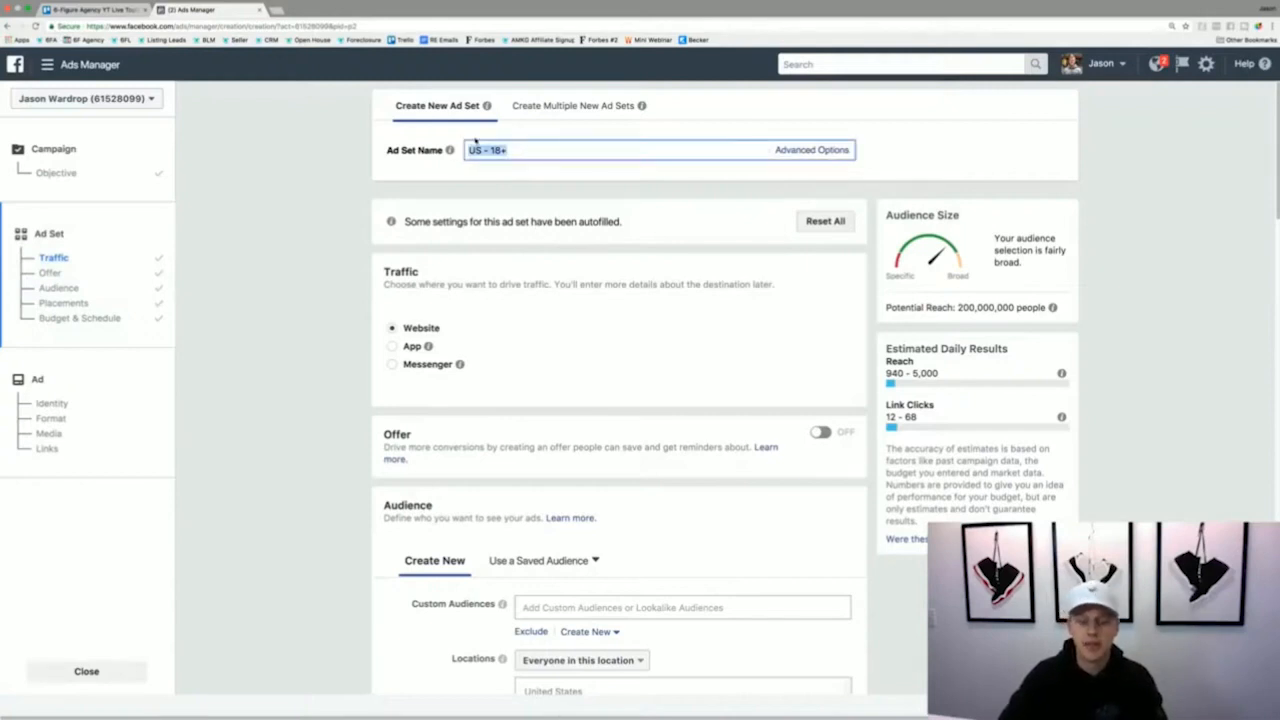
{"action": "key", "text": "BackSpace"}
{"action": "type", "text": "Demo Tr"}
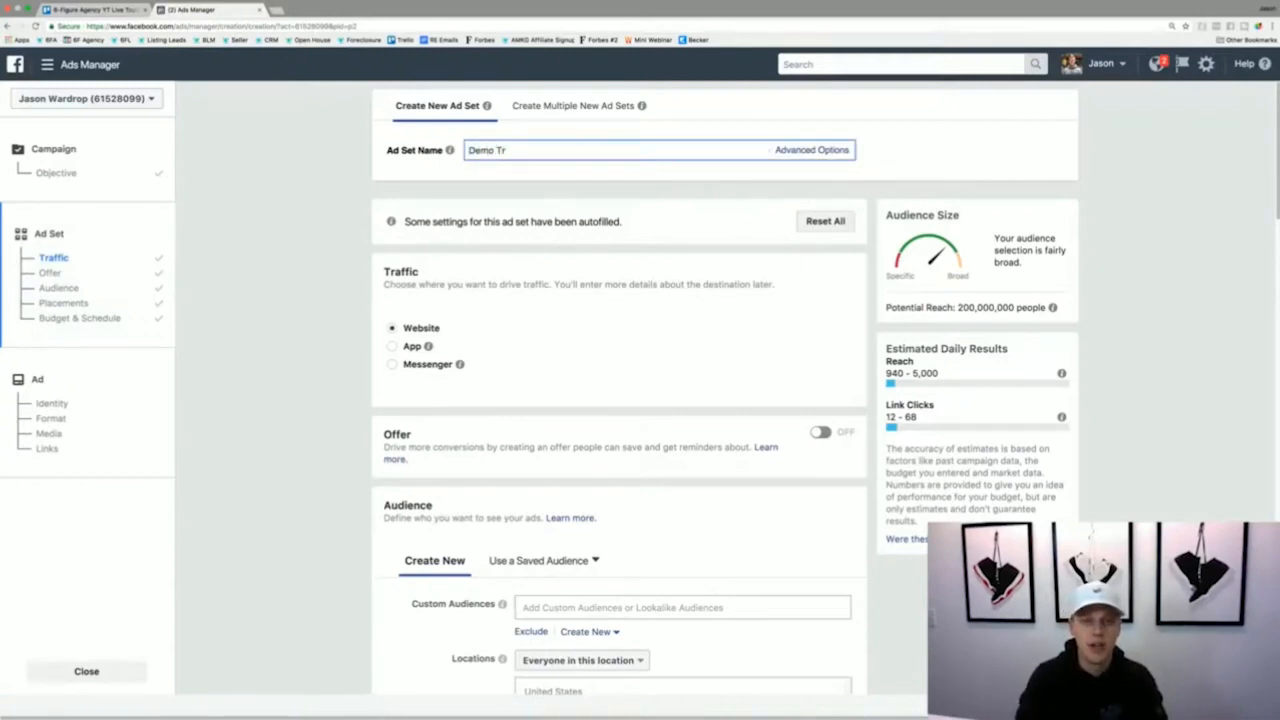
{"action": "type", "text": "affic Ad Set -"}
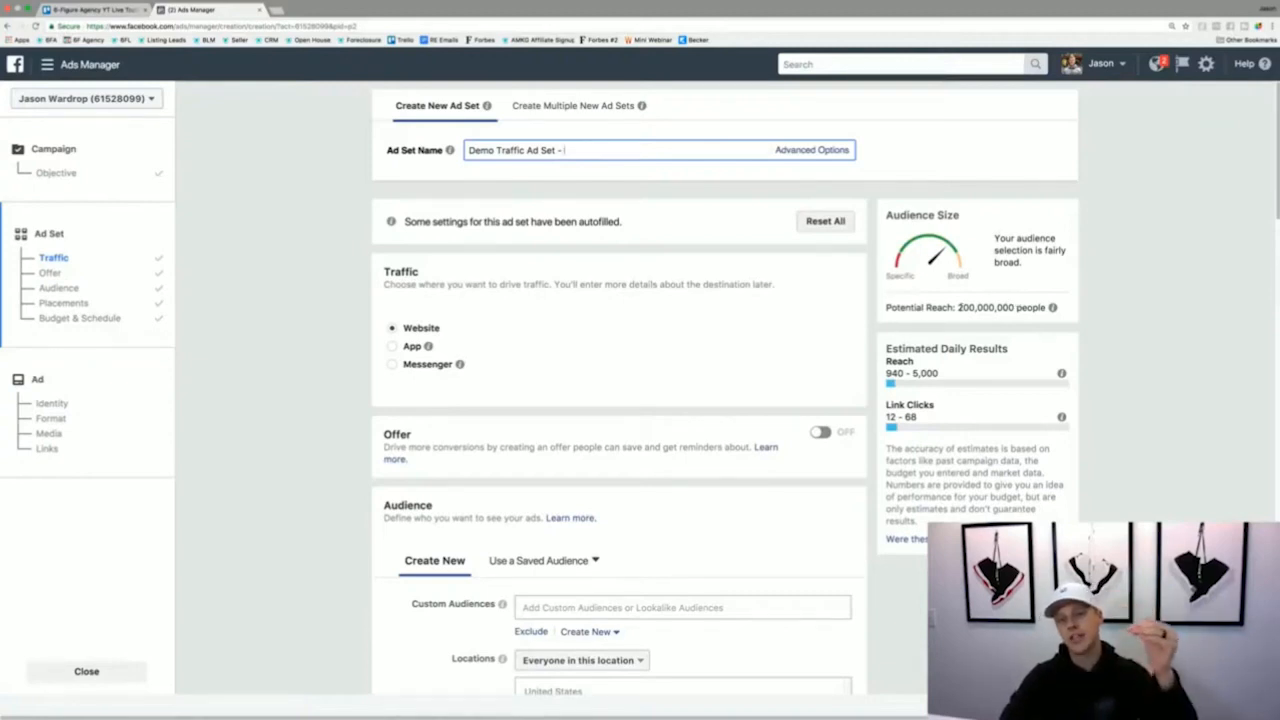
{"action": "left_click_drag", "start_coordinate": [958, 308], "coordinate": [1014, 305]}
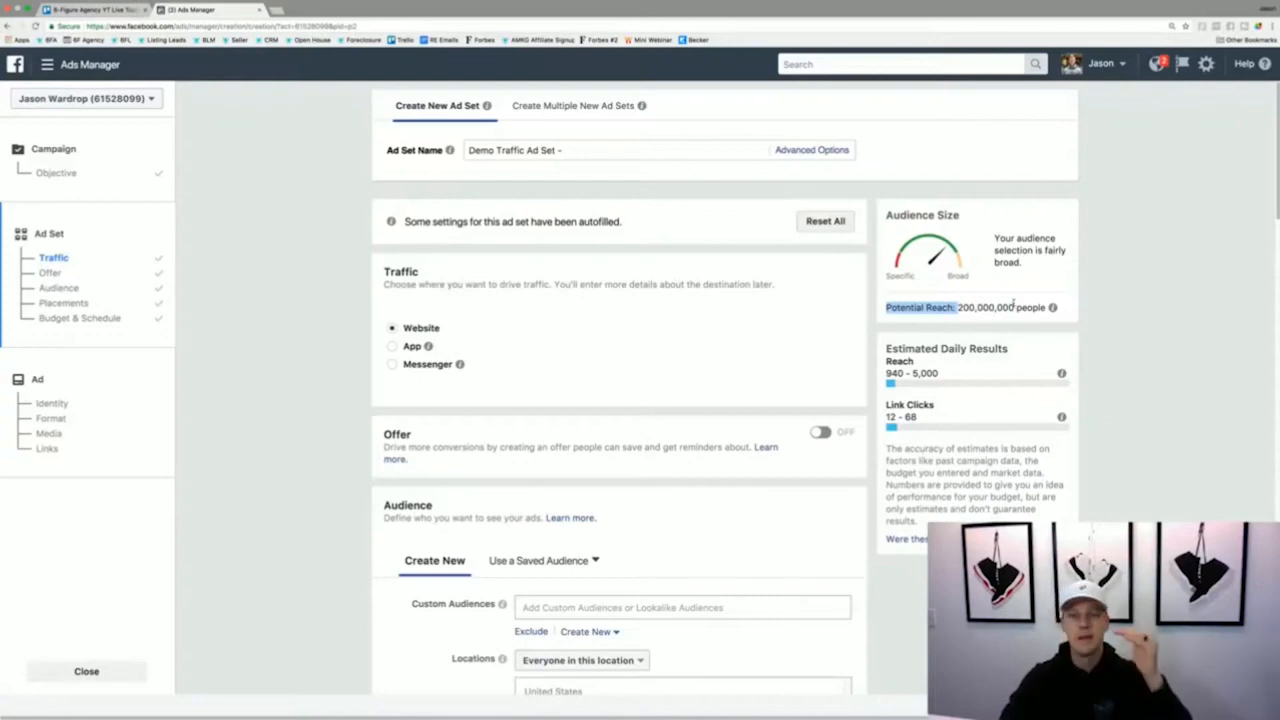
{"action": "left_click", "coordinate": [1015, 306]}
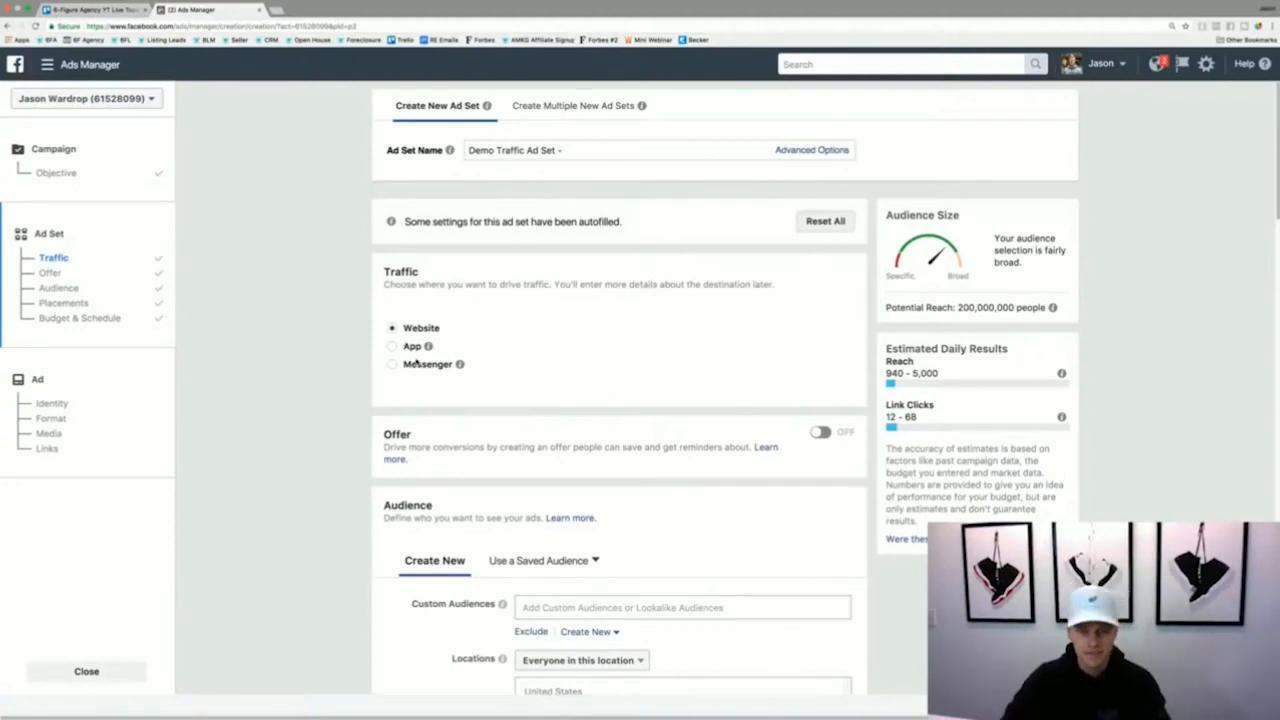
Replace the United States in the audience locations with the city of Orlando, Florida.
{"action": "scroll", "coordinate": [410, 340], "scroll_direction": "down", "scroll_amount": 2}
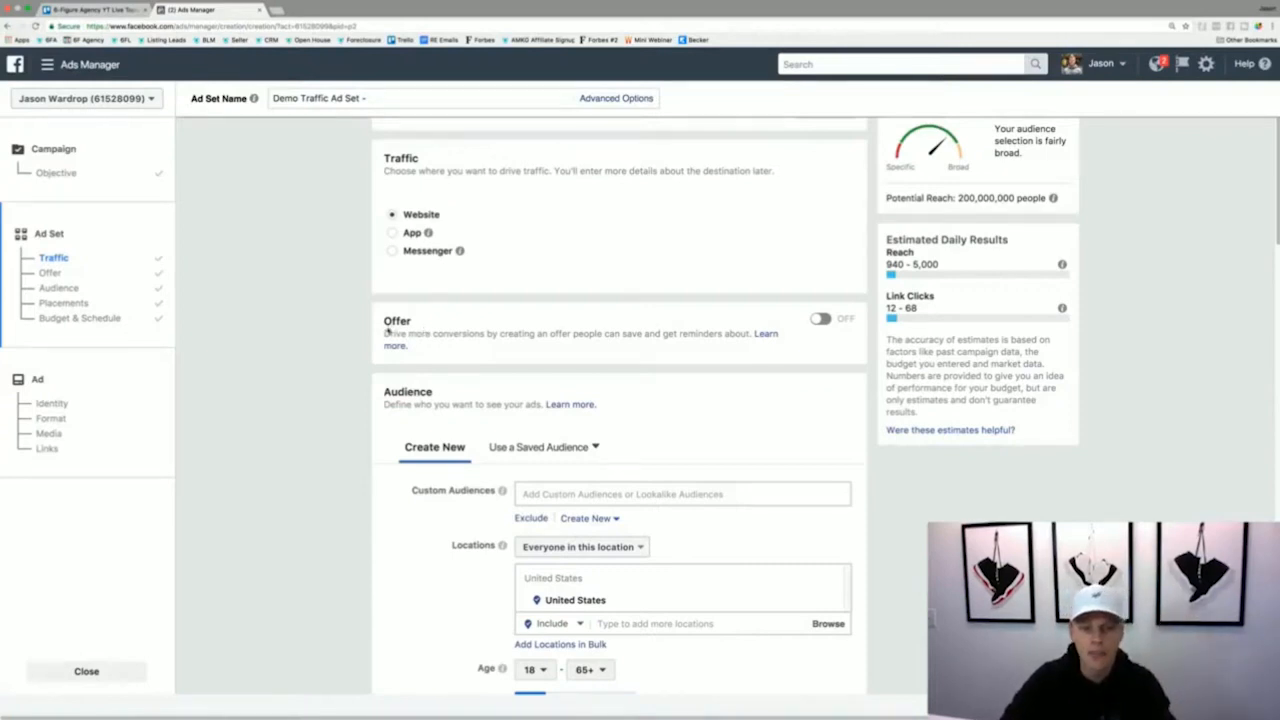
{"action": "scroll", "coordinate": [435, 432], "scroll_direction": "down", "scroll_amount": 3}
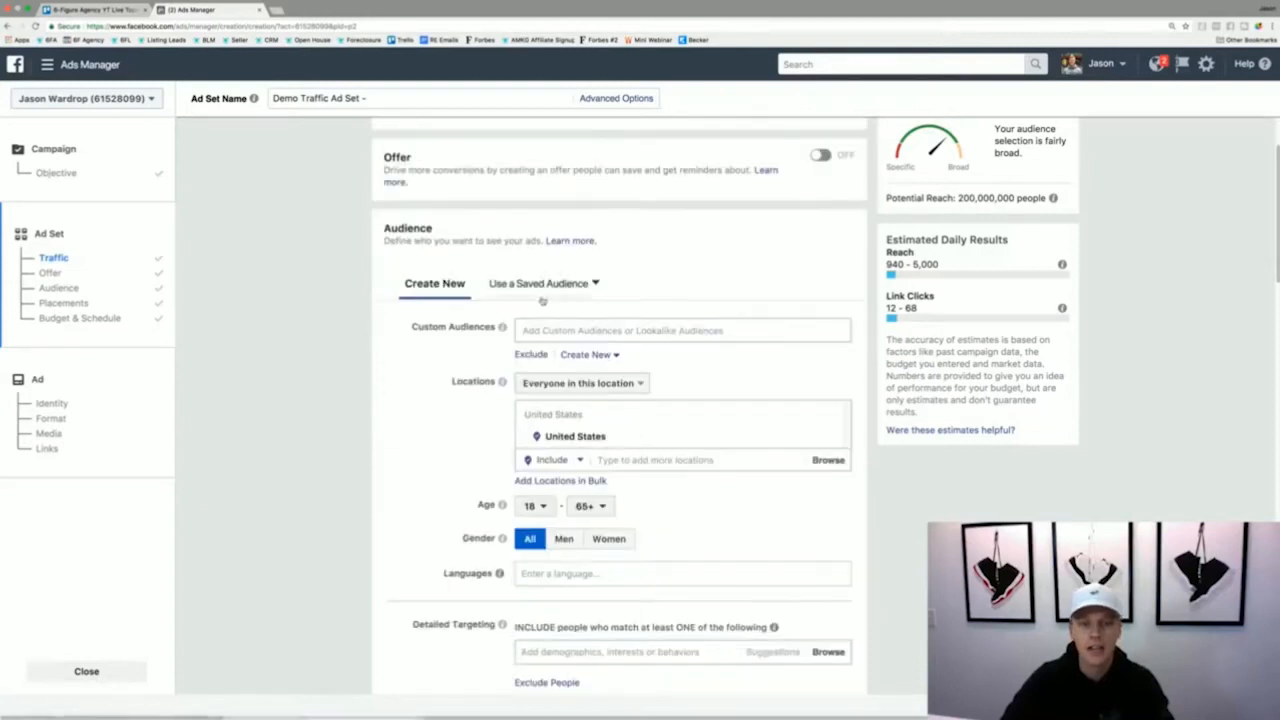
{"action": "left_click_drag", "start_coordinate": [393, 328], "coordinate": [497, 328]}
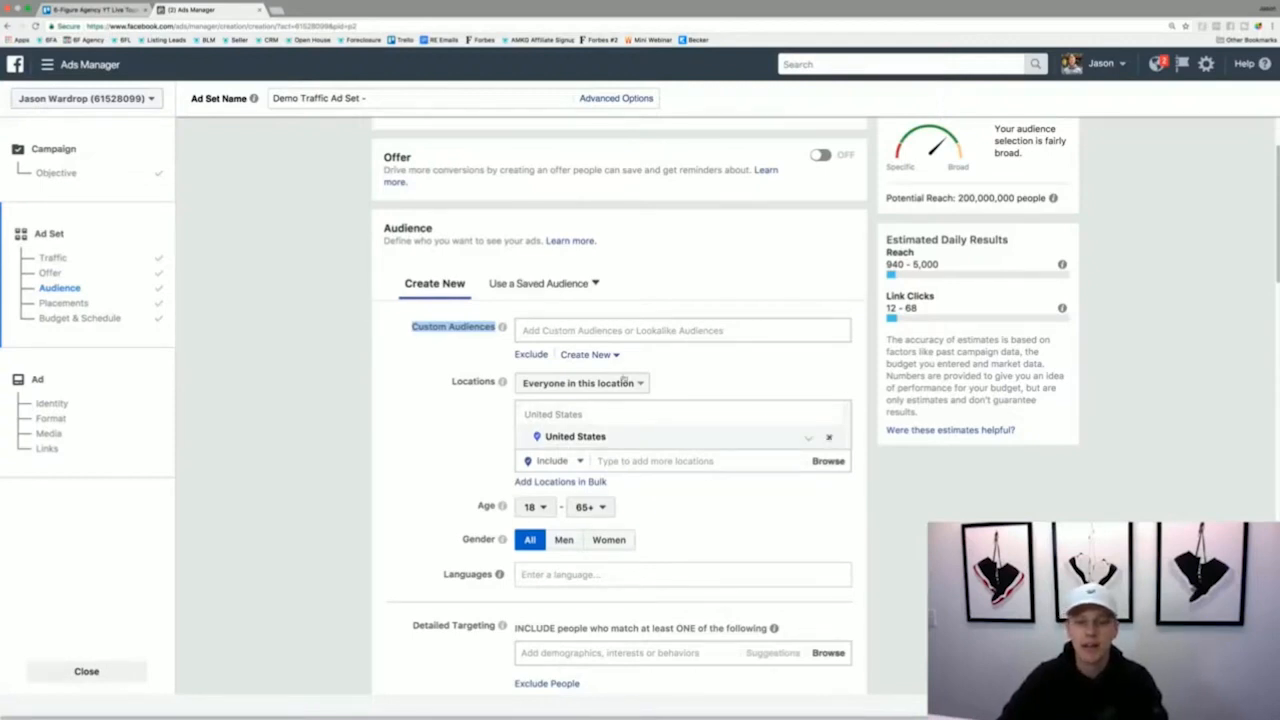
{"action": "left_click", "coordinate": [627, 411]}
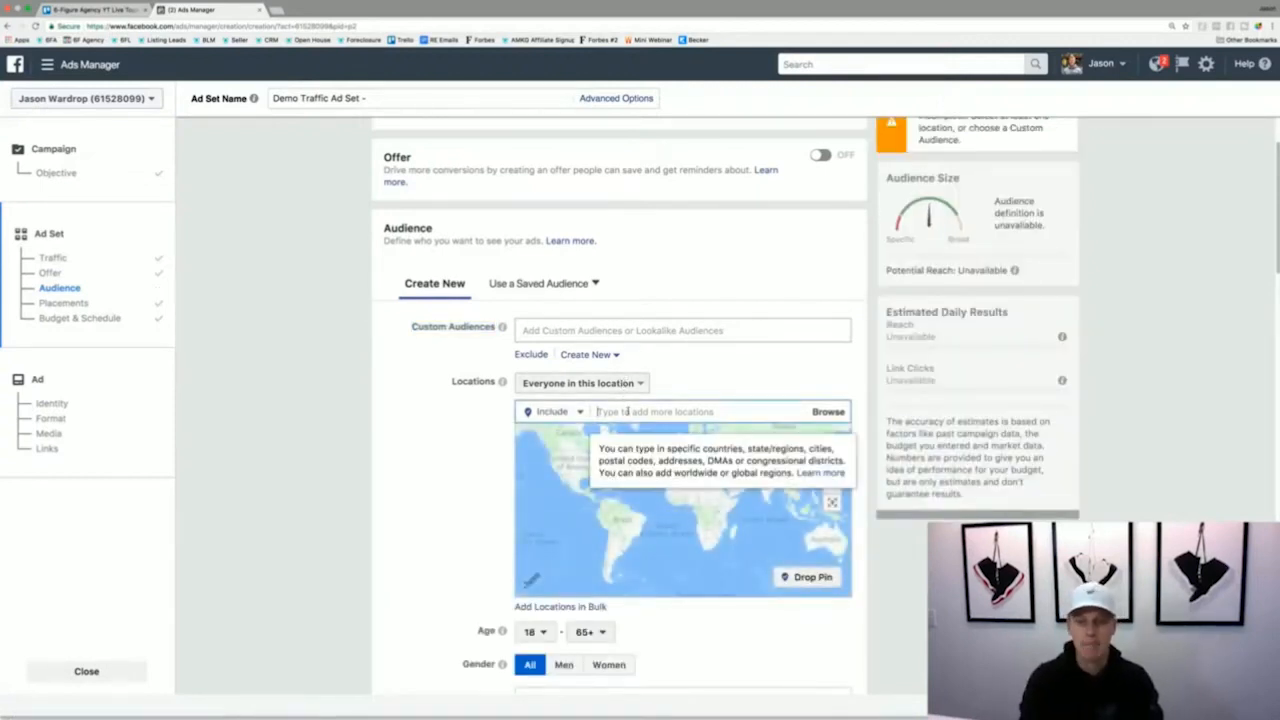
{"action": "type", "text": "Orl"}
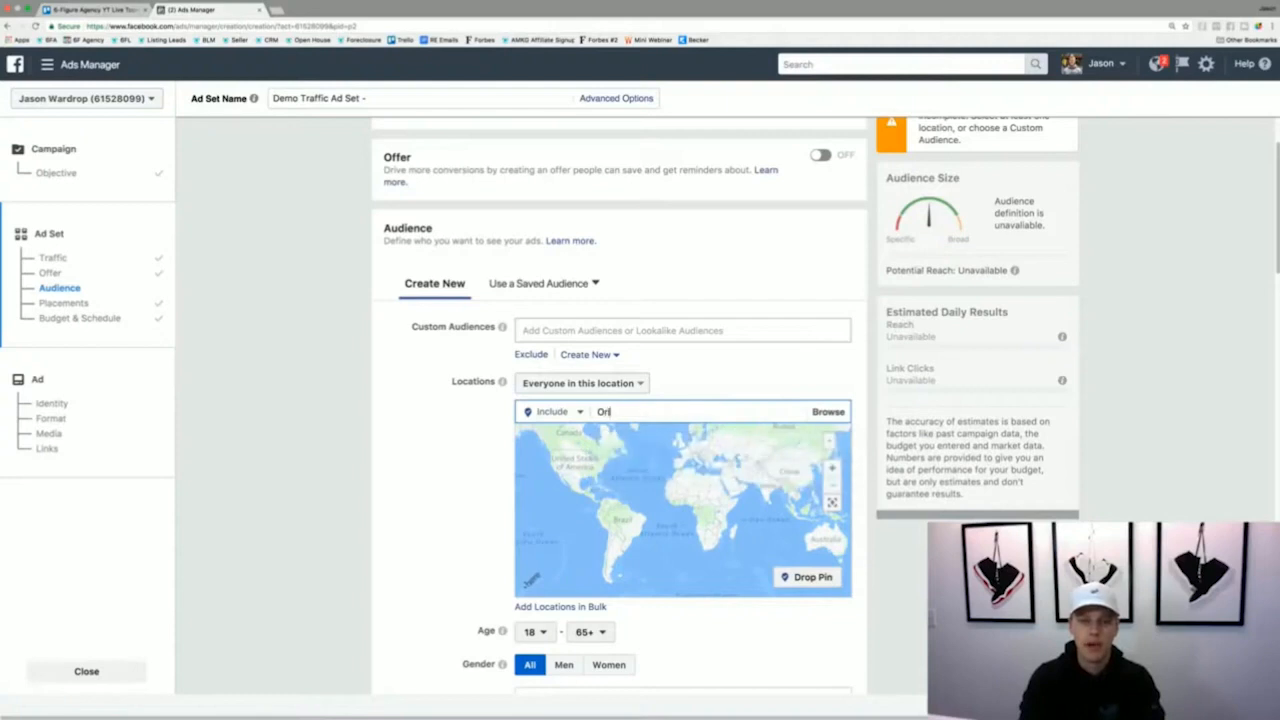
{"action": "type", "text": "ando Florida"}
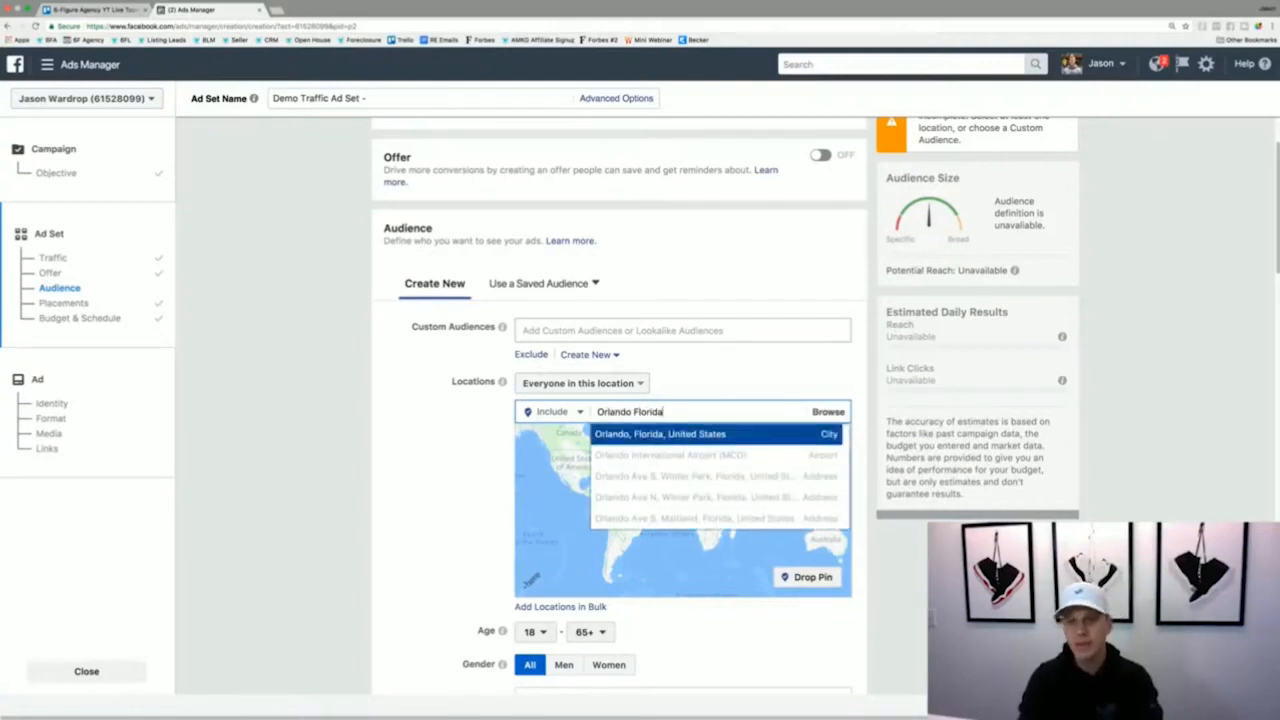
{"action": "key", "text": "Return"}
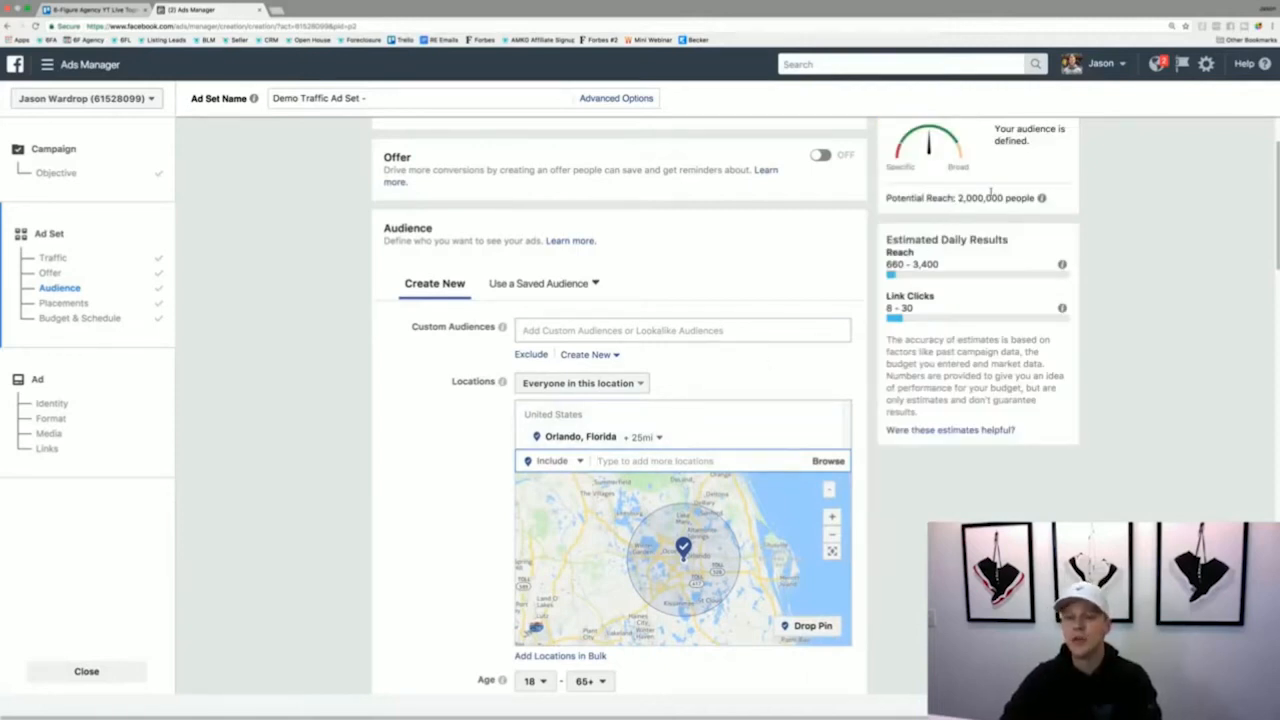
Restrict the location targeting to people who live in this location.
{"action": "left_click", "coordinate": [590, 387]}
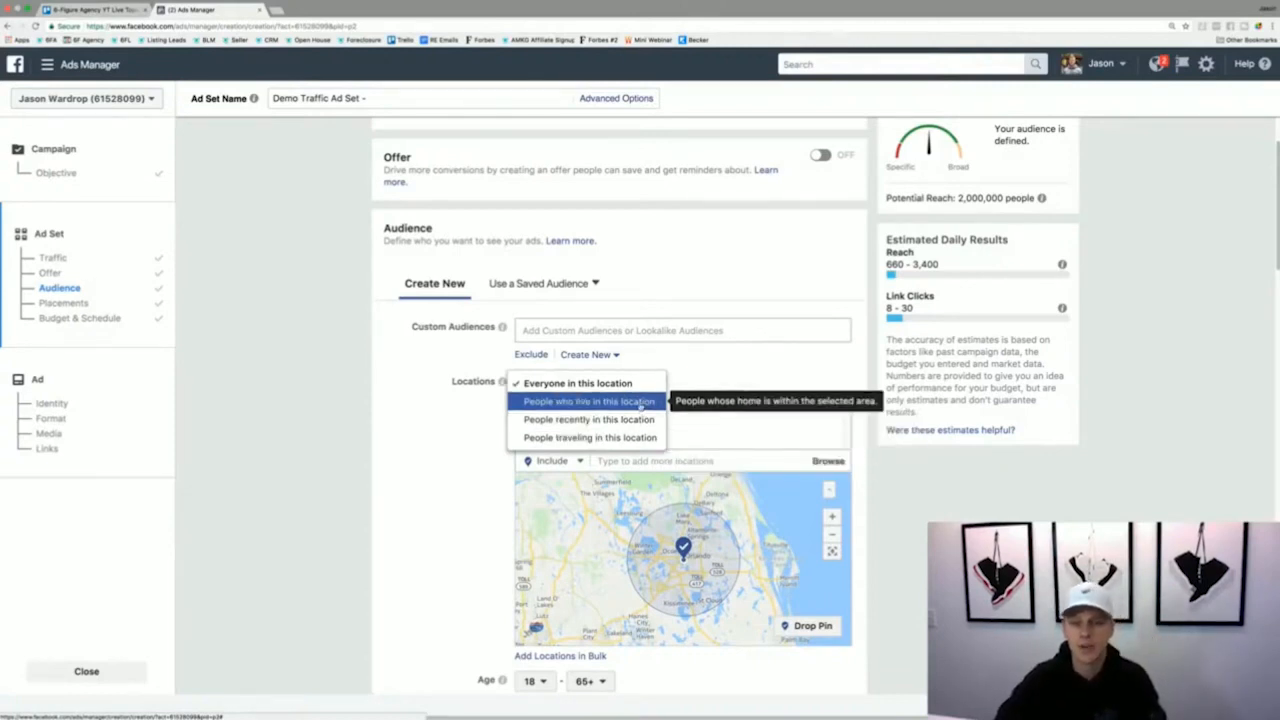
{"action": "left_click", "coordinate": [638, 402]}
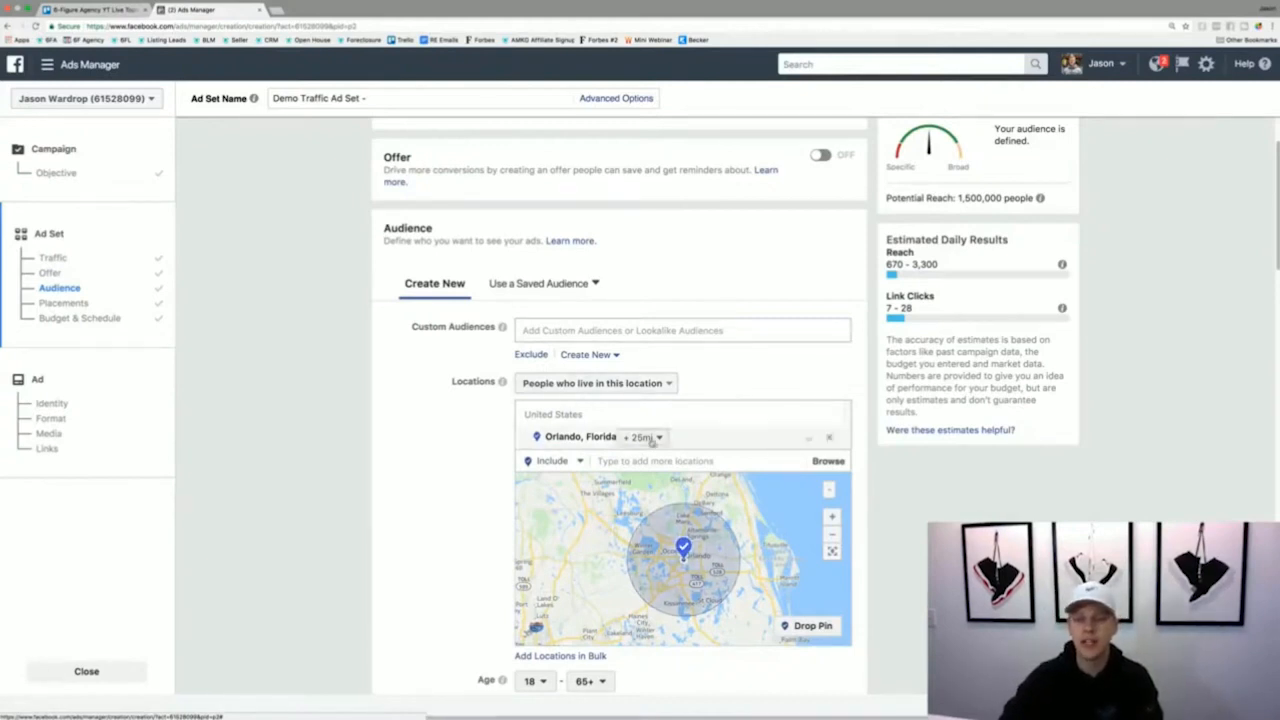
{"action": "left_click_drag", "start_coordinate": [960, 198], "coordinate": [1007, 198]}
{"action": "left_click", "coordinate": [1006, 198]}
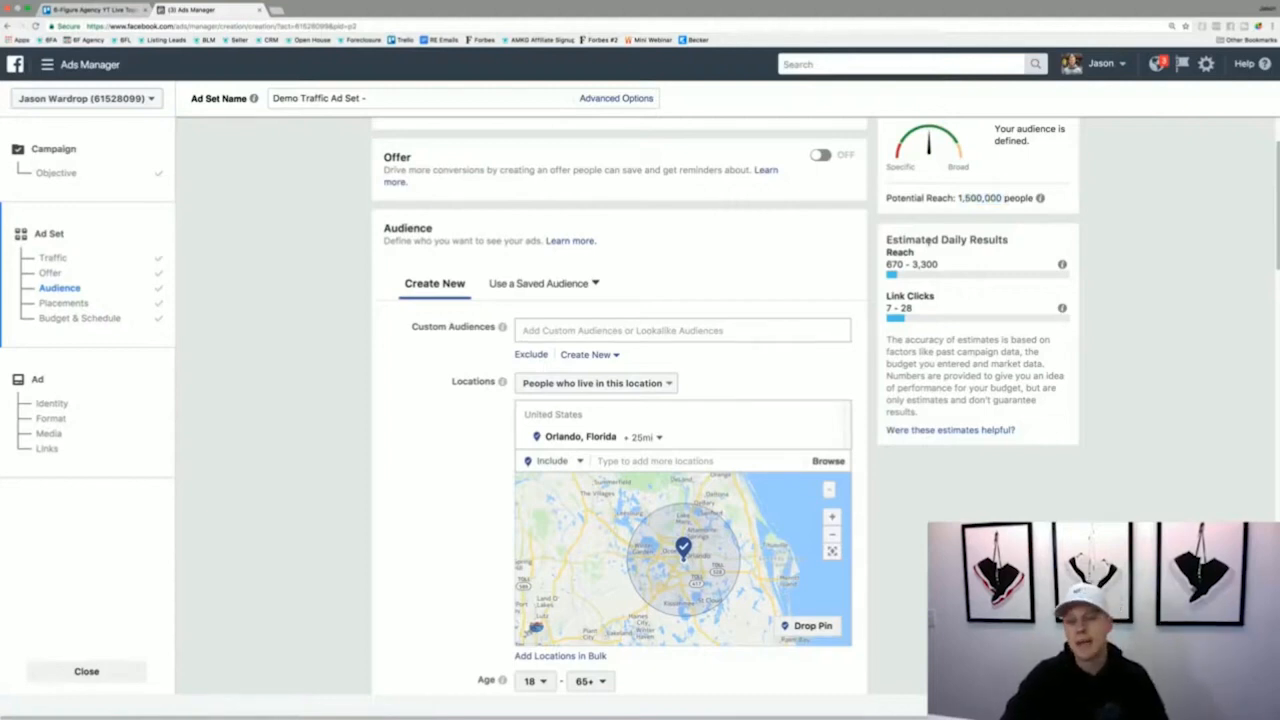
Limit the Orlando targeting to cities within a 10-mile radius.
{"action": "left_click", "coordinate": [645, 438]}
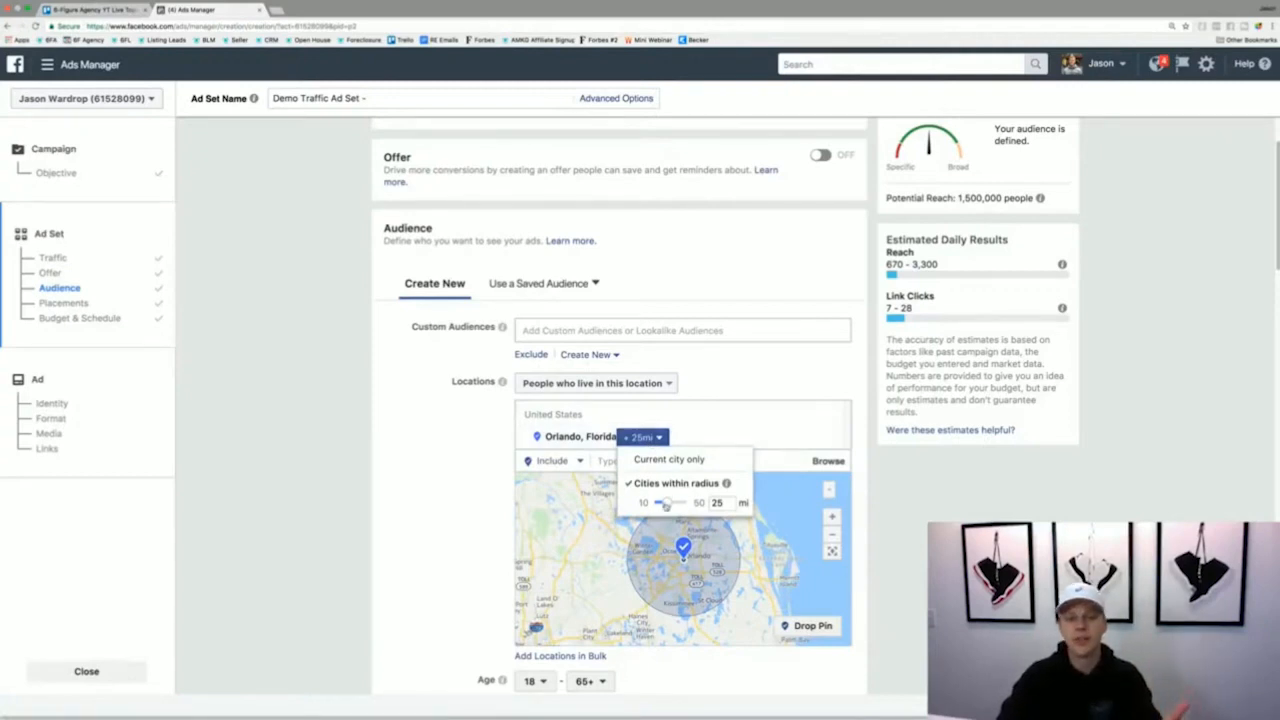
{"action": "left_click", "coordinate": [672, 461]}
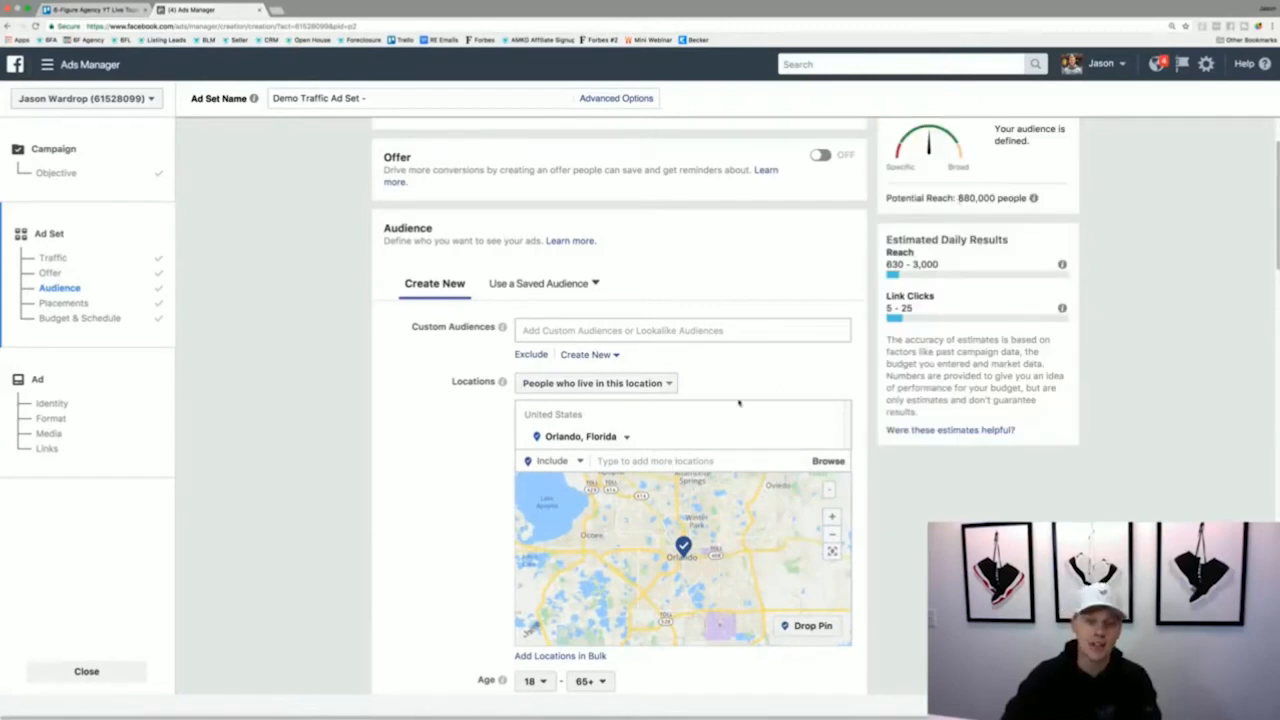
{"action": "left_click", "coordinate": [627, 437]}
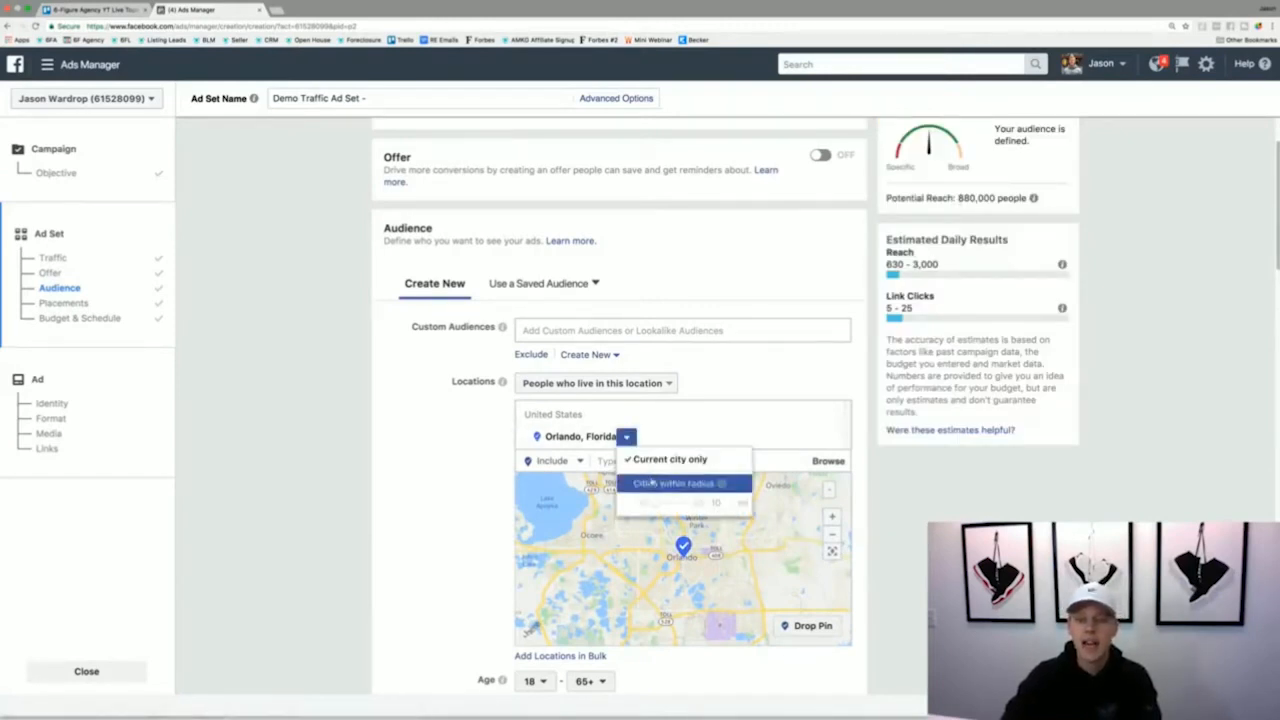
{"action": "left_click", "coordinate": [647, 484]}
{"action": "left_click", "coordinate": [645, 437]}
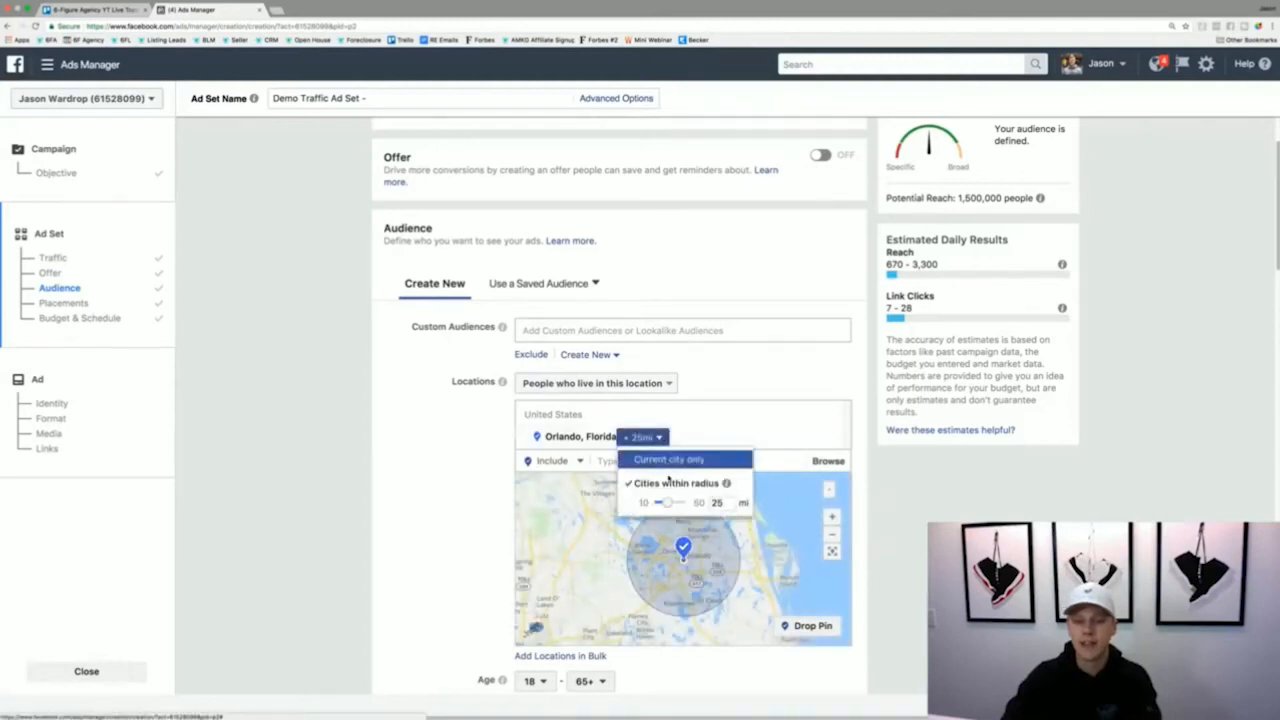
{"action": "mouse_move", "coordinate": [667, 505]}
{"action": "left_mouse_down"}
{"action": "mouse_move", "coordinate": [684, 504]}
{"action": "mouse_move", "coordinate": [644, 504]}
{"action": "left_mouse_up"}
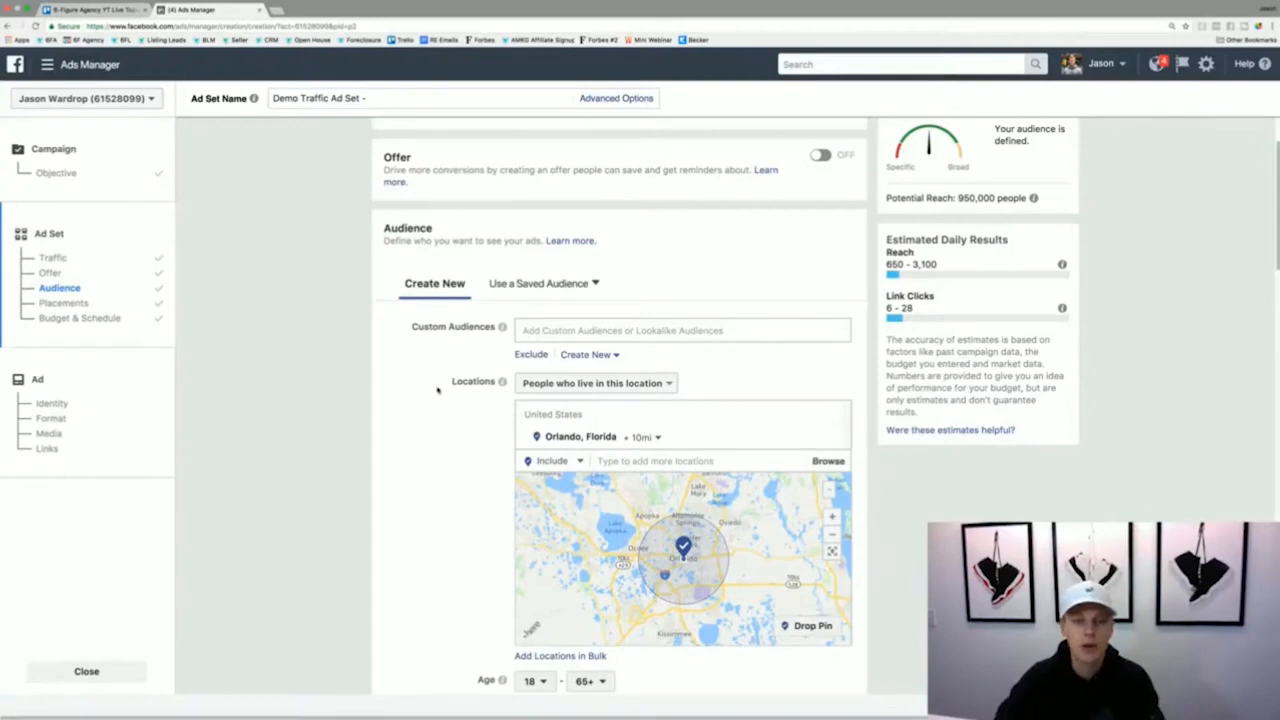
Set the audience's minimum age to 26.
{"action": "scroll", "coordinate": [437, 390], "scroll_direction": "down", "scroll_amount": 5}
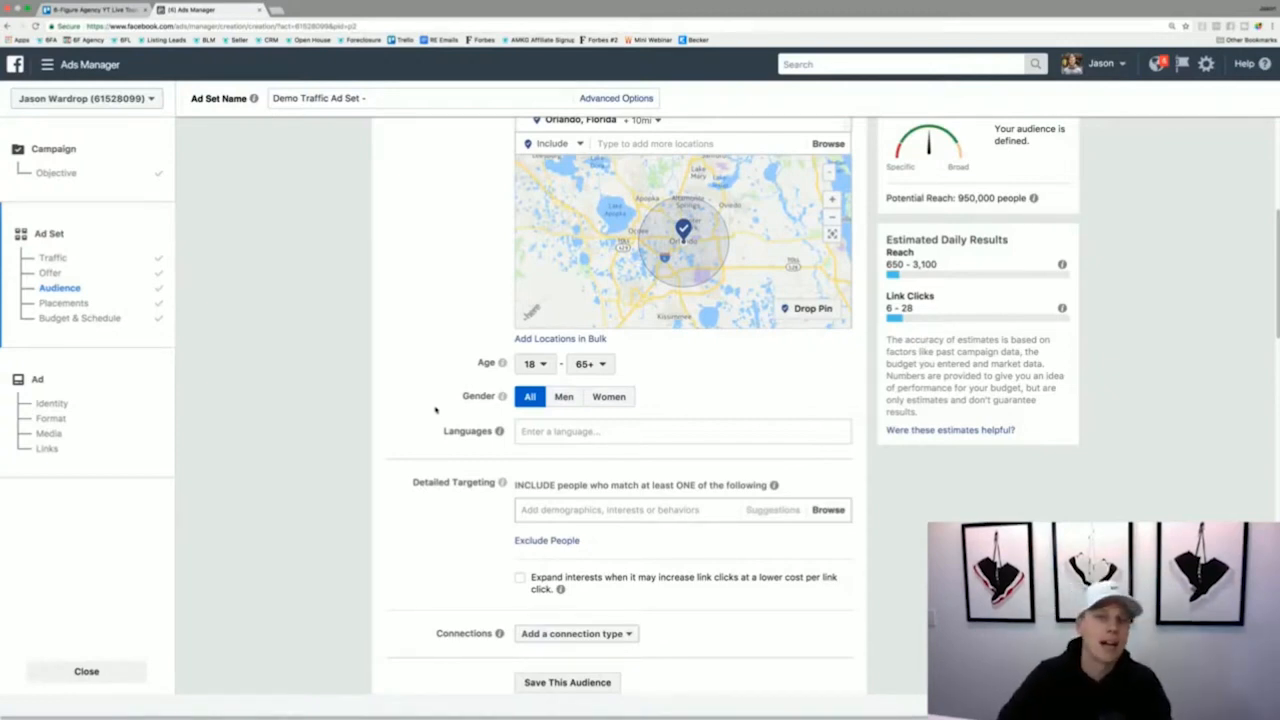
{"action": "left_click", "coordinate": [531, 364]}
{"action": "scroll", "coordinate": [531, 488], "scroll_direction": "down", "scroll_amount": 2}
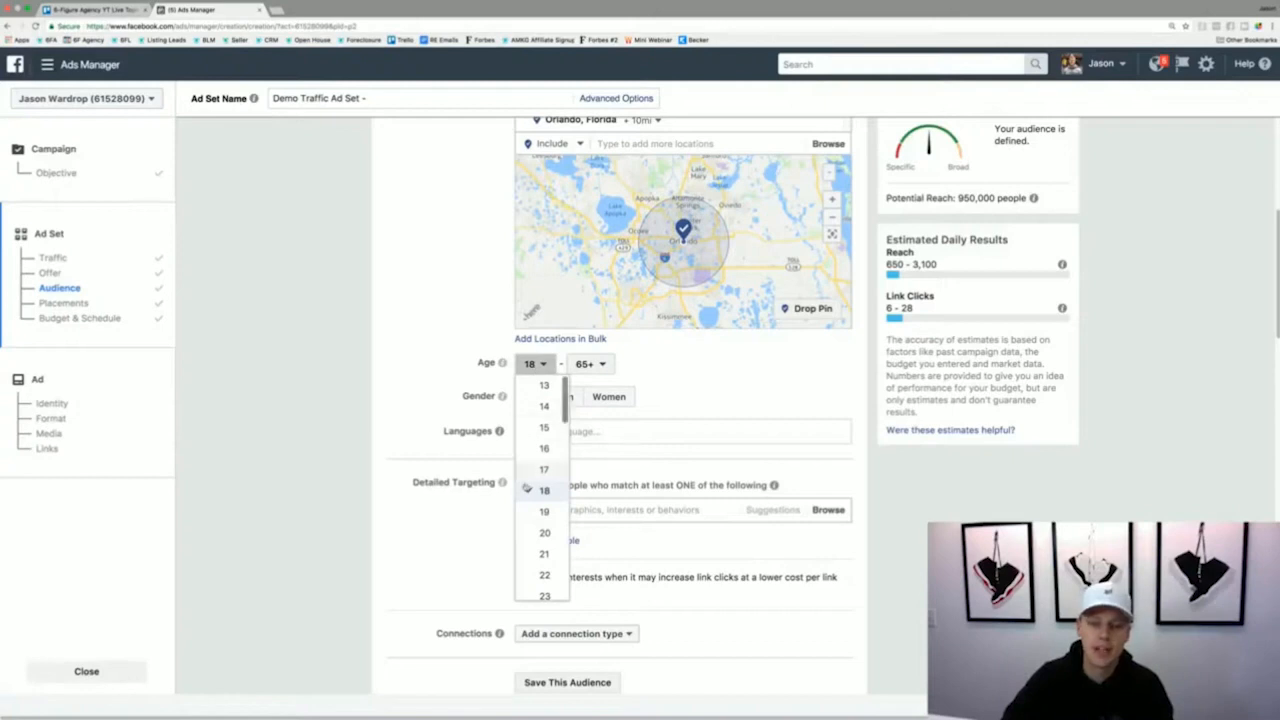
{"action": "scroll", "coordinate": [543, 508], "scroll_direction": "down", "scroll_amount": 1}
{"action": "left_click", "coordinate": [542, 506]}
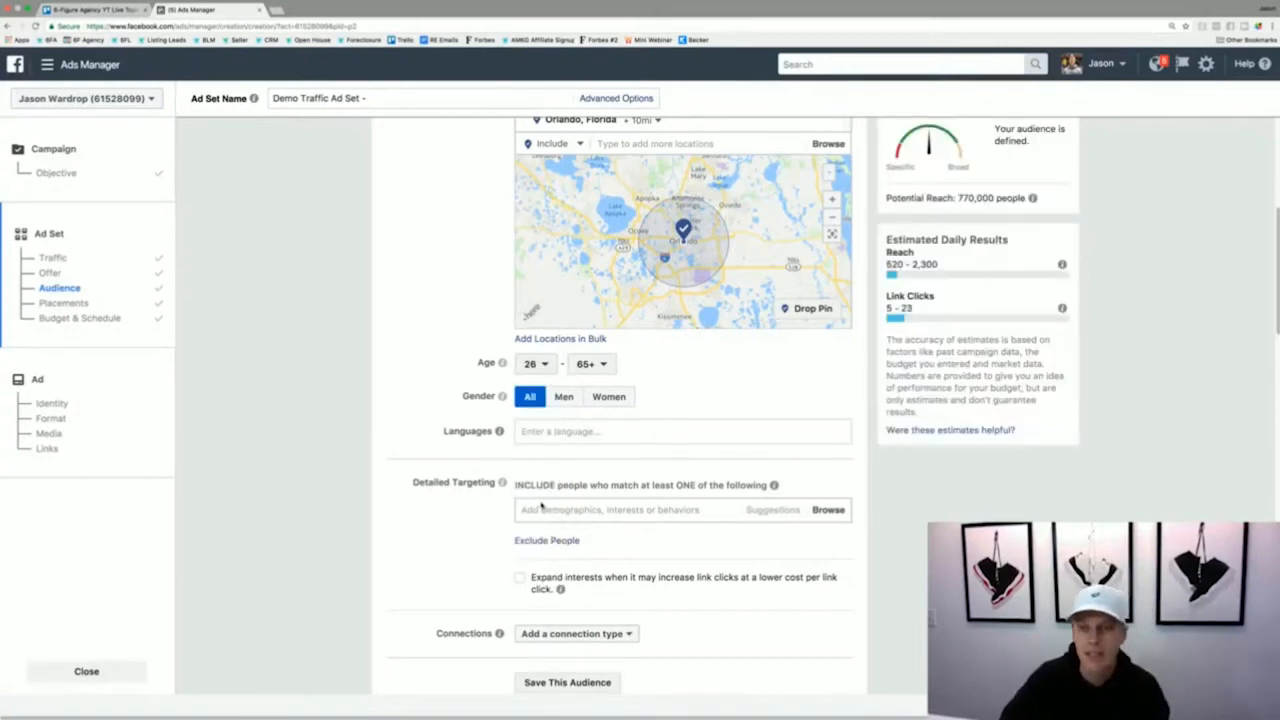
{"action": "left_click_drag", "start_coordinate": [957, 198], "coordinate": [975, 199]}
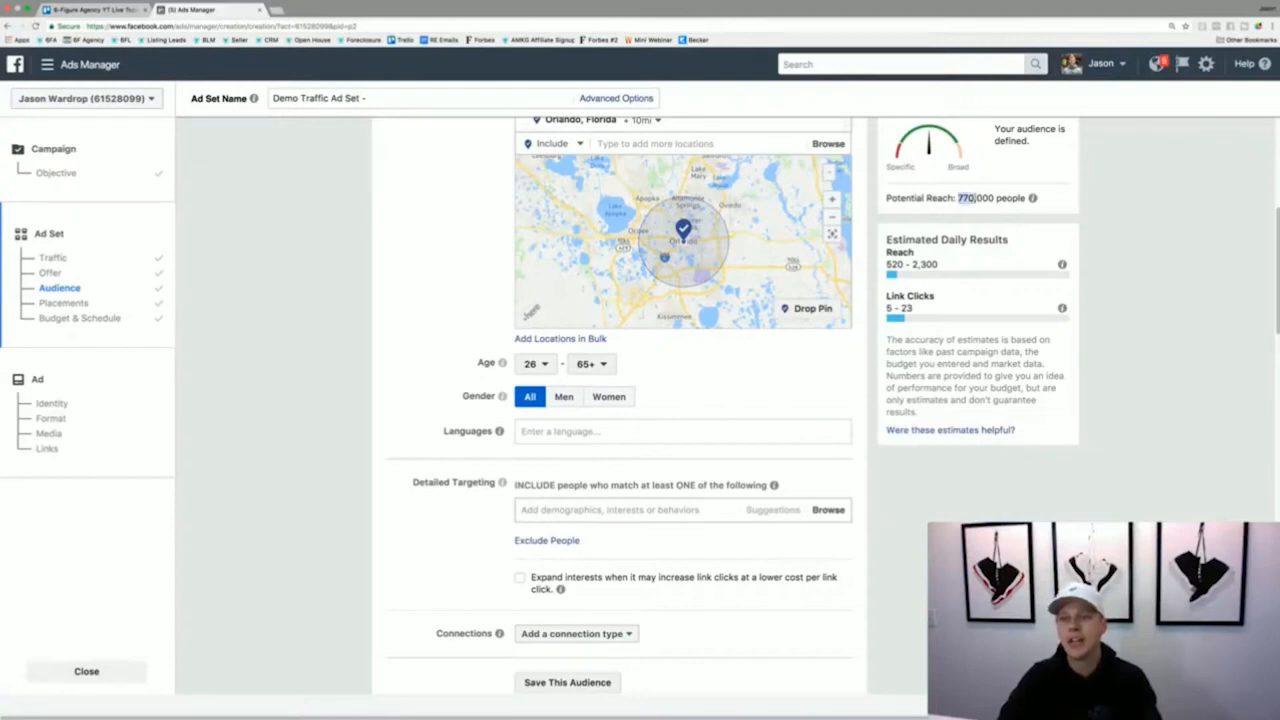
{"action": "left_click", "coordinate": [989, 200]}
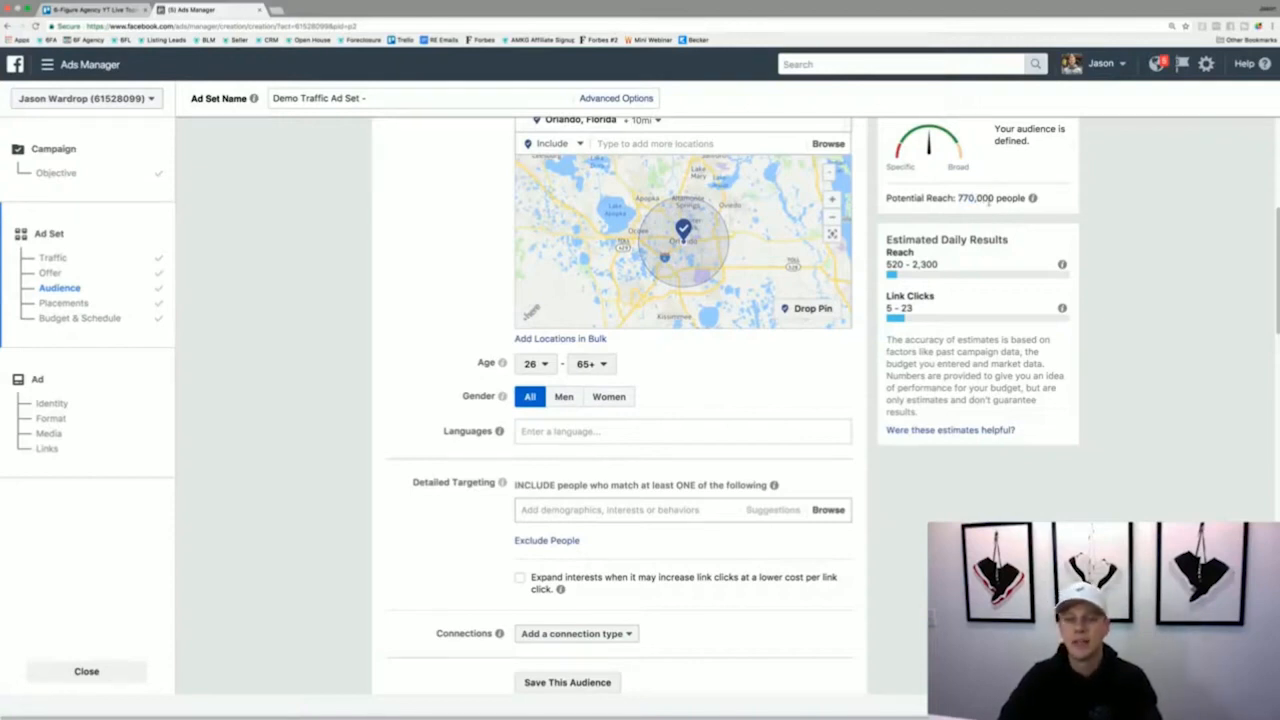
Try English (All) as the audience language and remove it again.
{"action": "left_click", "coordinate": [565, 428]}
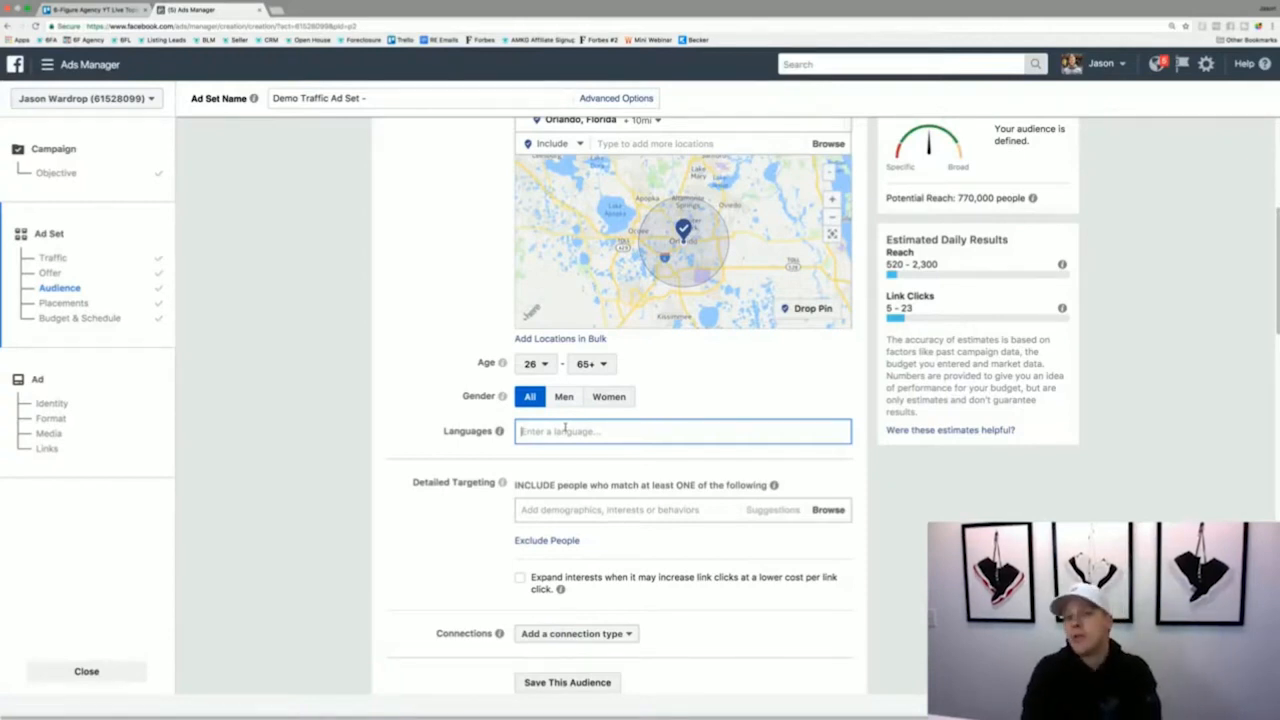
{"action": "type", "text": "eng"}
{"action": "key", "text": "Return"}
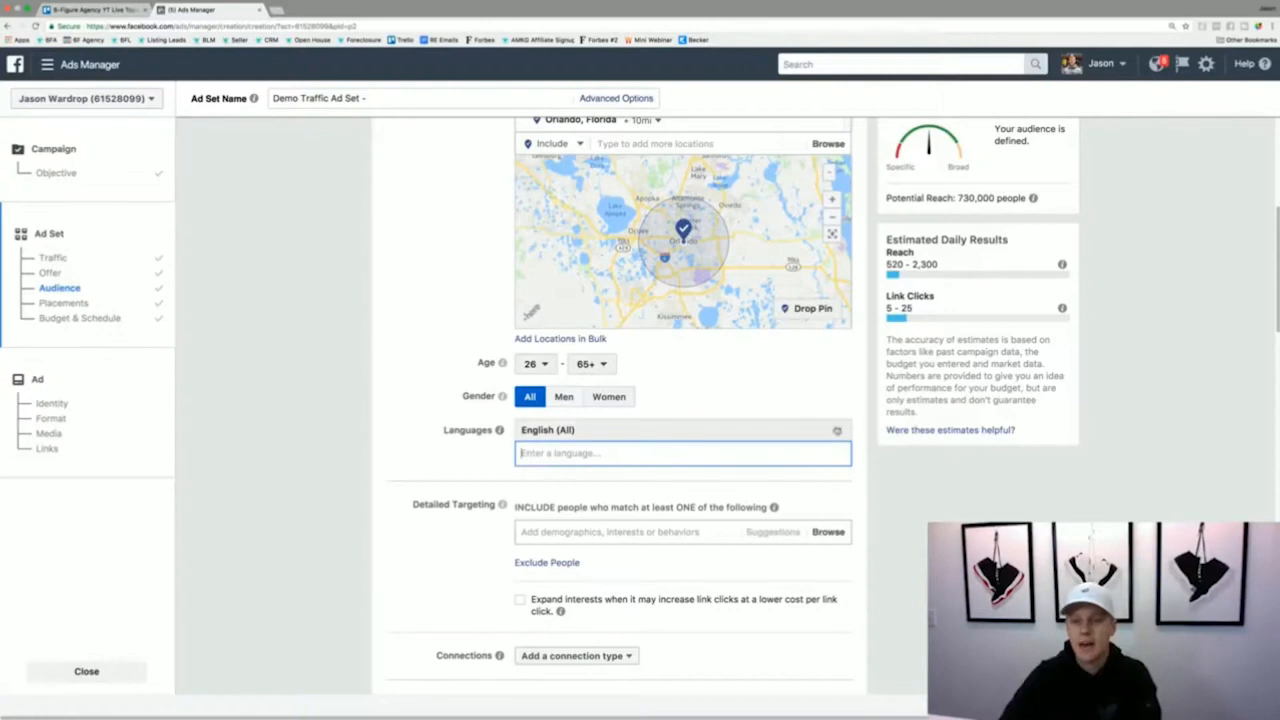
{"action": "left_click", "coordinate": [838, 430]}
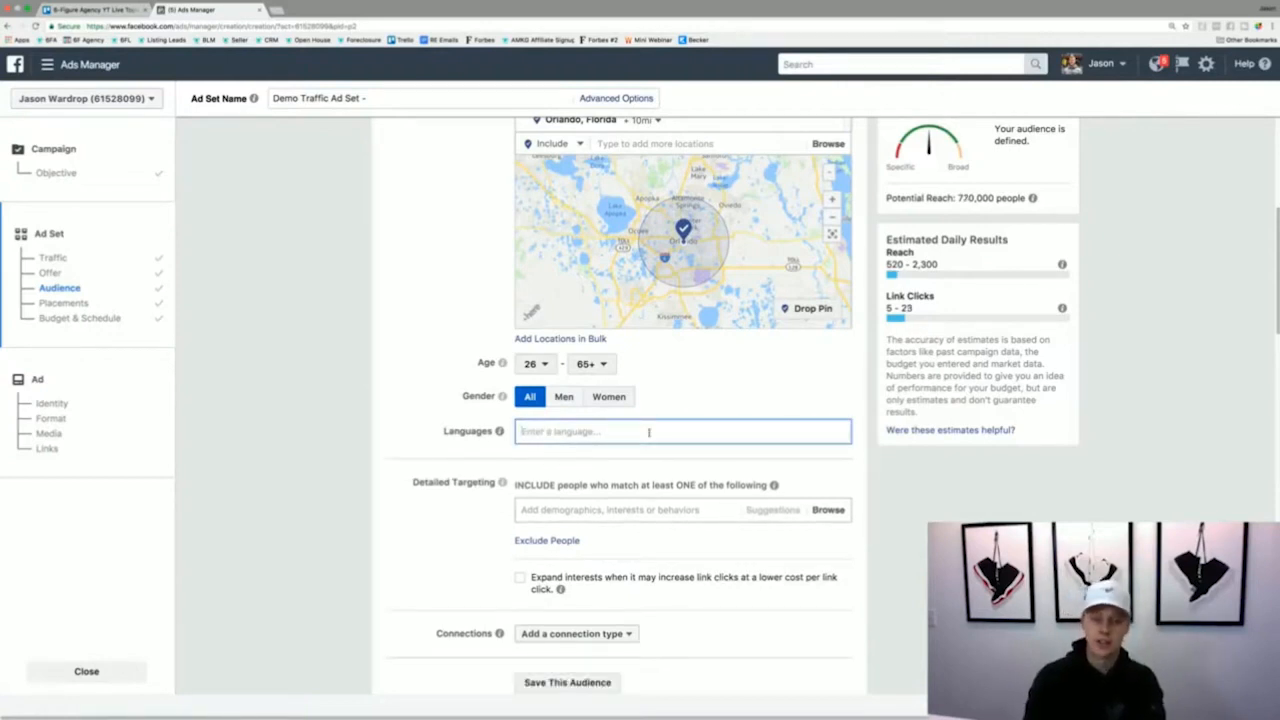
Try Spanish (All) as the audience language, check the potential reach, and remove the language again.
{"action": "type", "text": "spani"}
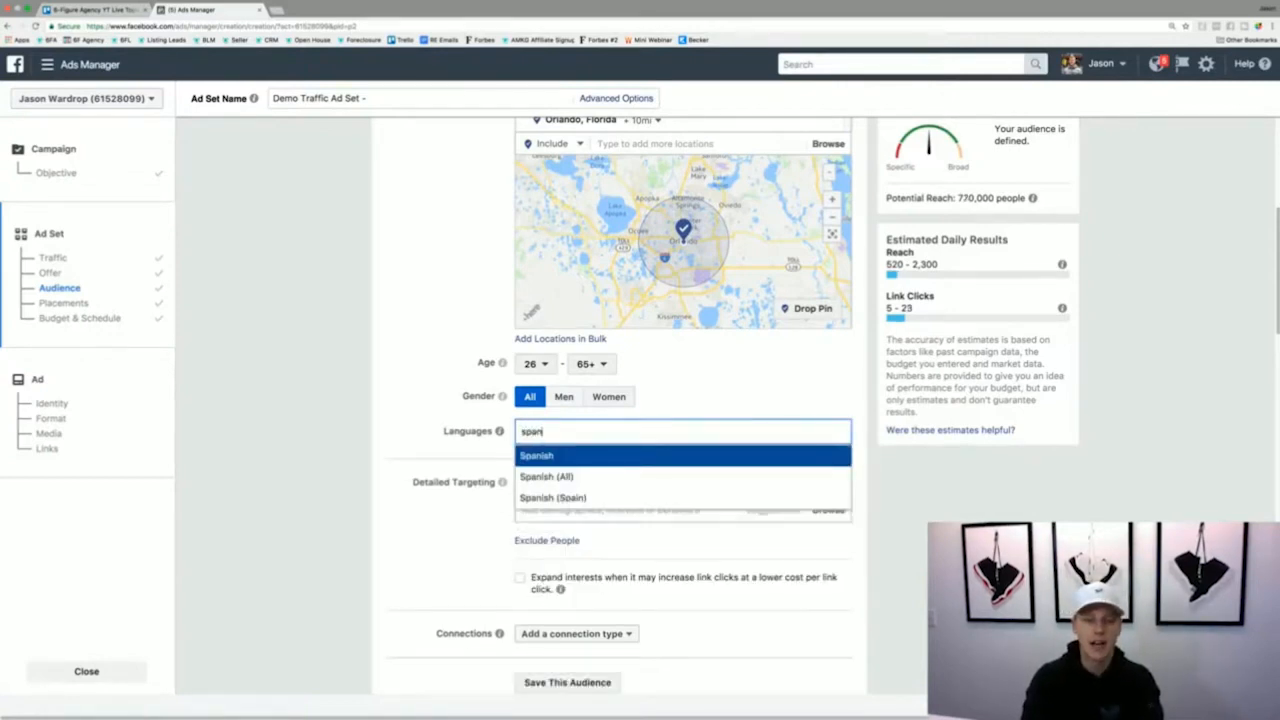
{"action": "key", "text": "Down"}
{"action": "key", "text": "Return"}
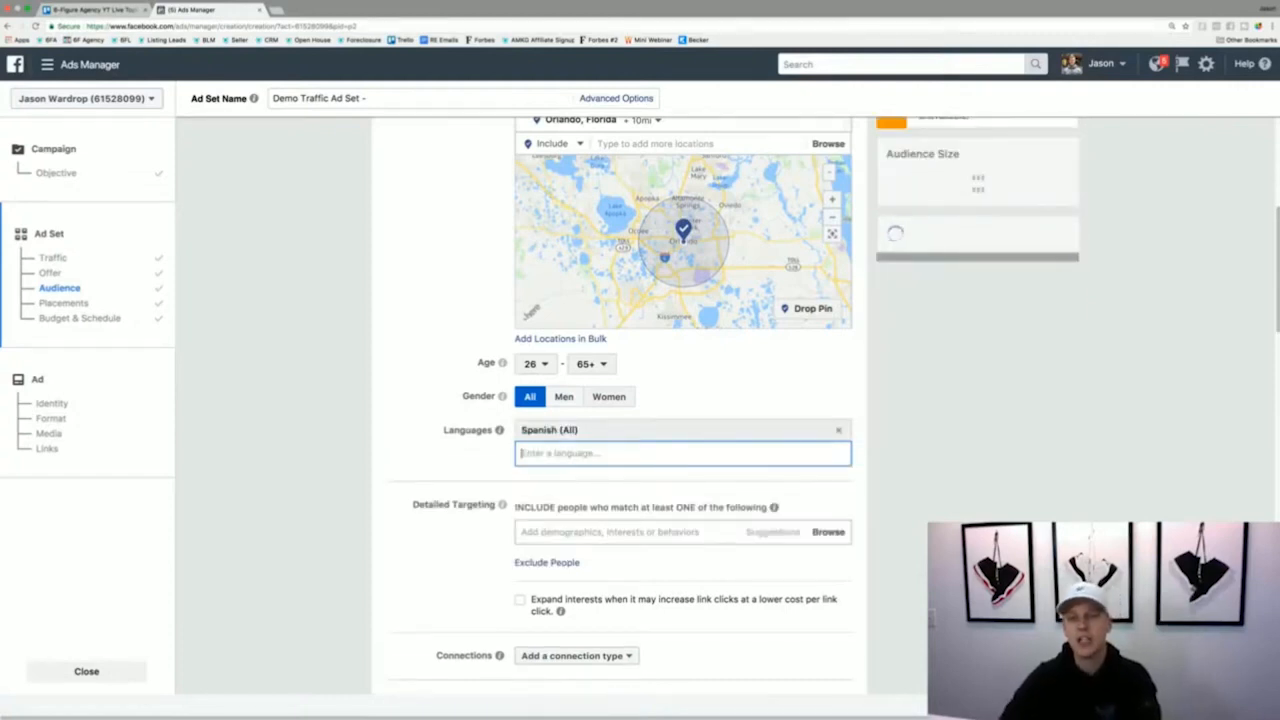
{"action": "left_click_drag", "start_coordinate": [958, 197], "coordinate": [976, 197]}
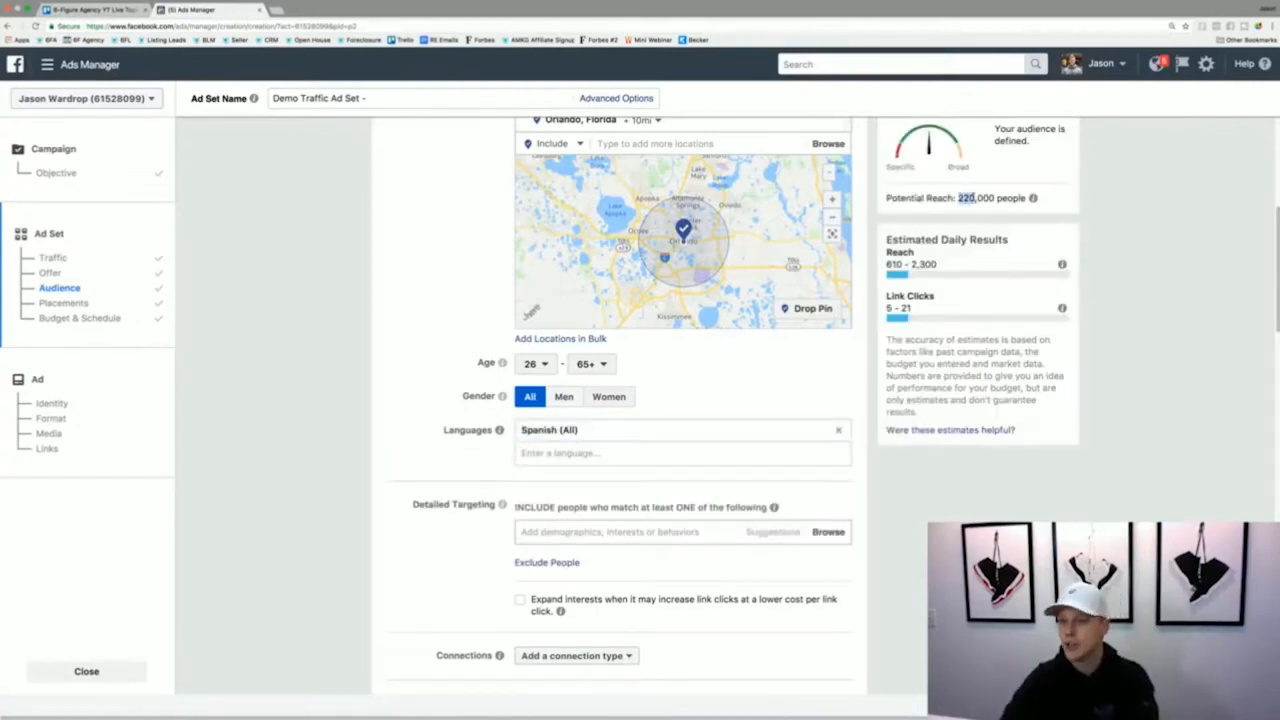
{"action": "left_click", "coordinate": [838, 430]}
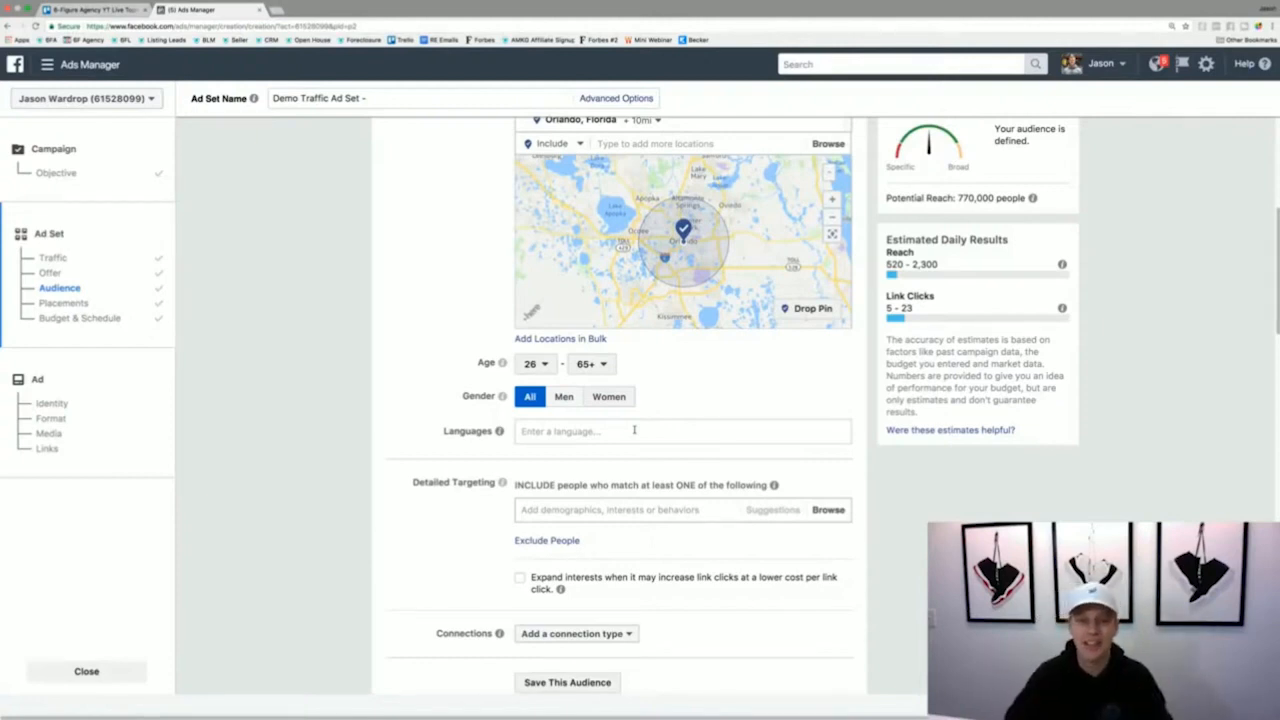
Set the audience language to English (All).
{"action": "left_click", "coordinate": [634, 430]}
{"action": "type", "text": "en"}
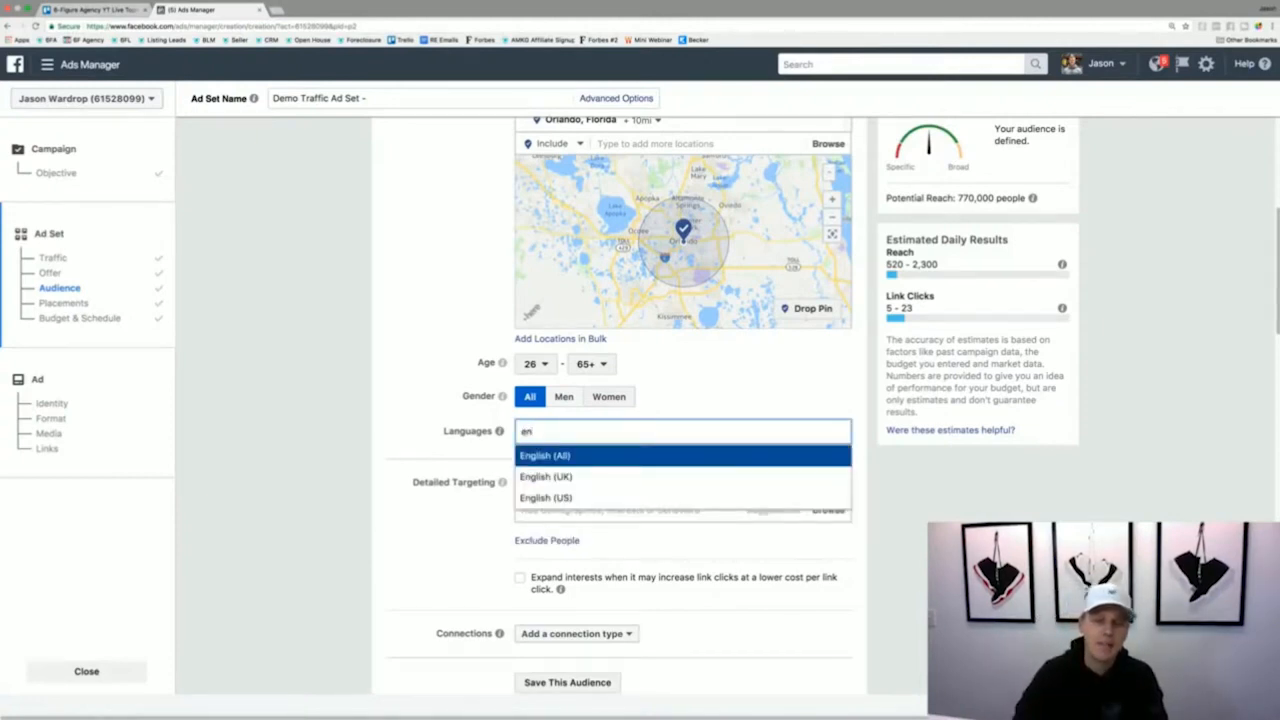
{"action": "key", "text": "Return"}
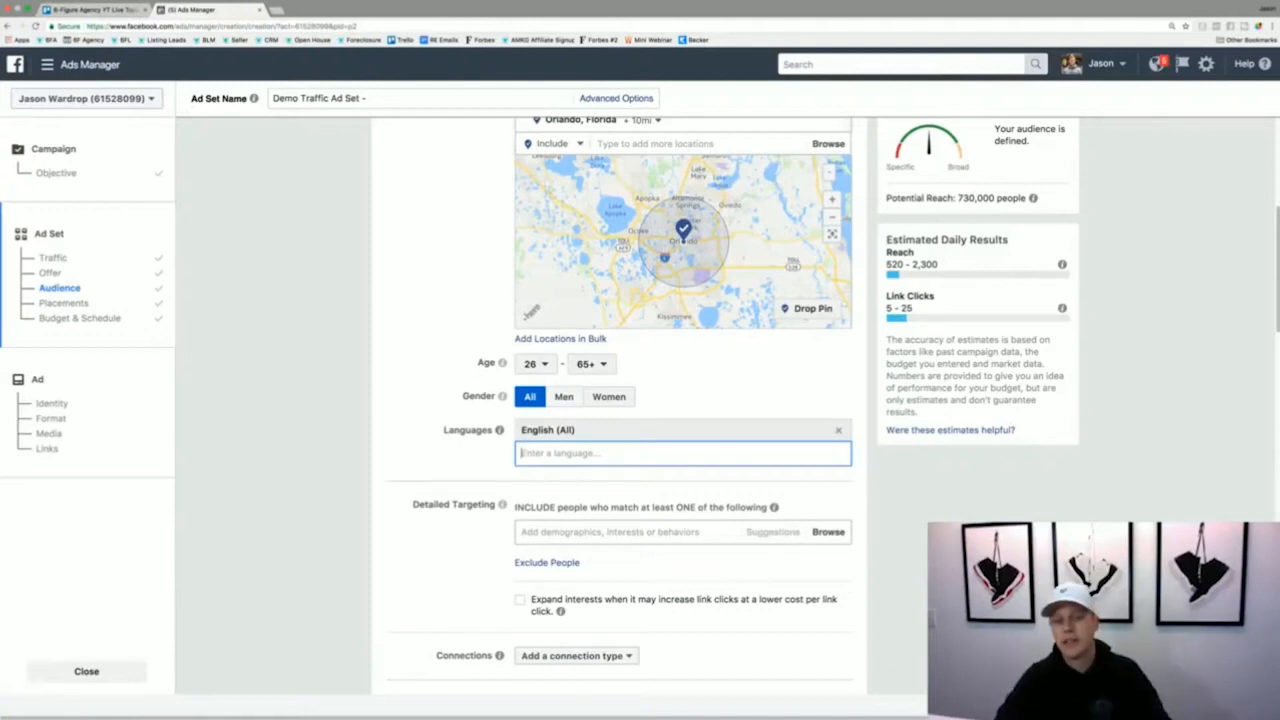
Browse the detailed targeting demographics and examine the education level options.
{"action": "scroll", "coordinate": [470, 495], "scroll_direction": "down", "scroll_amount": 3}
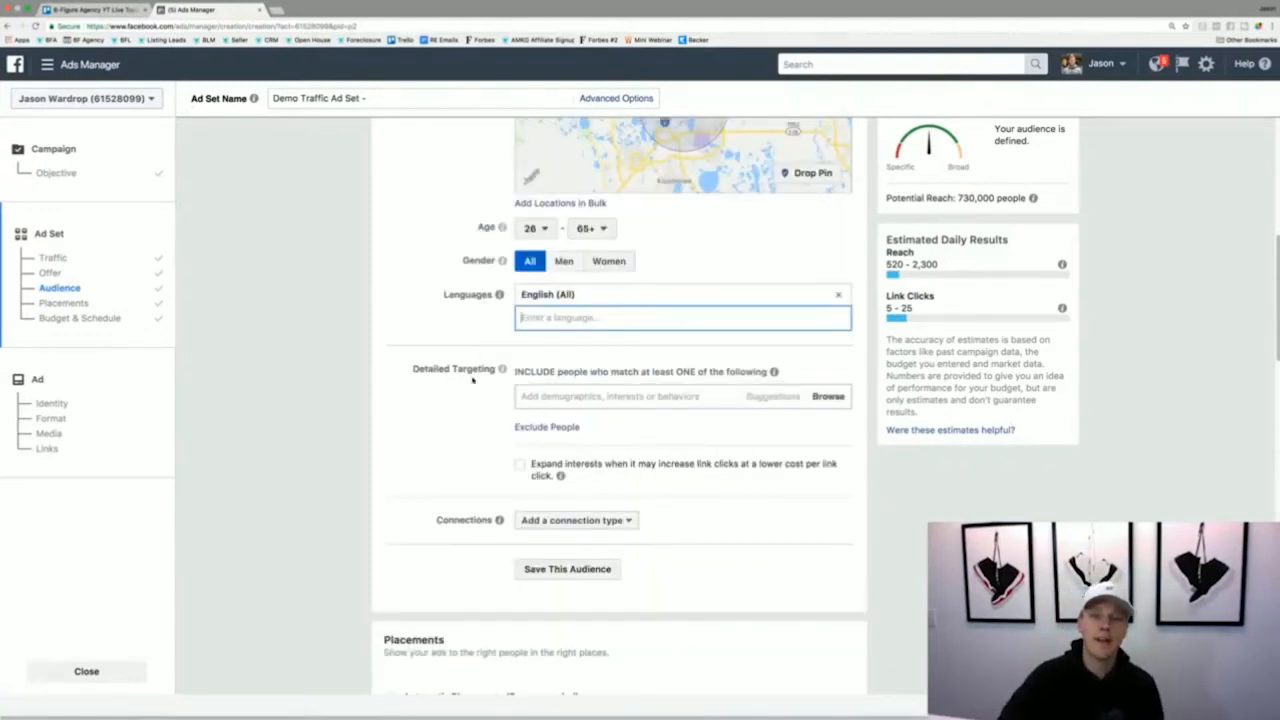
{"action": "left_click", "coordinate": [576, 396]}
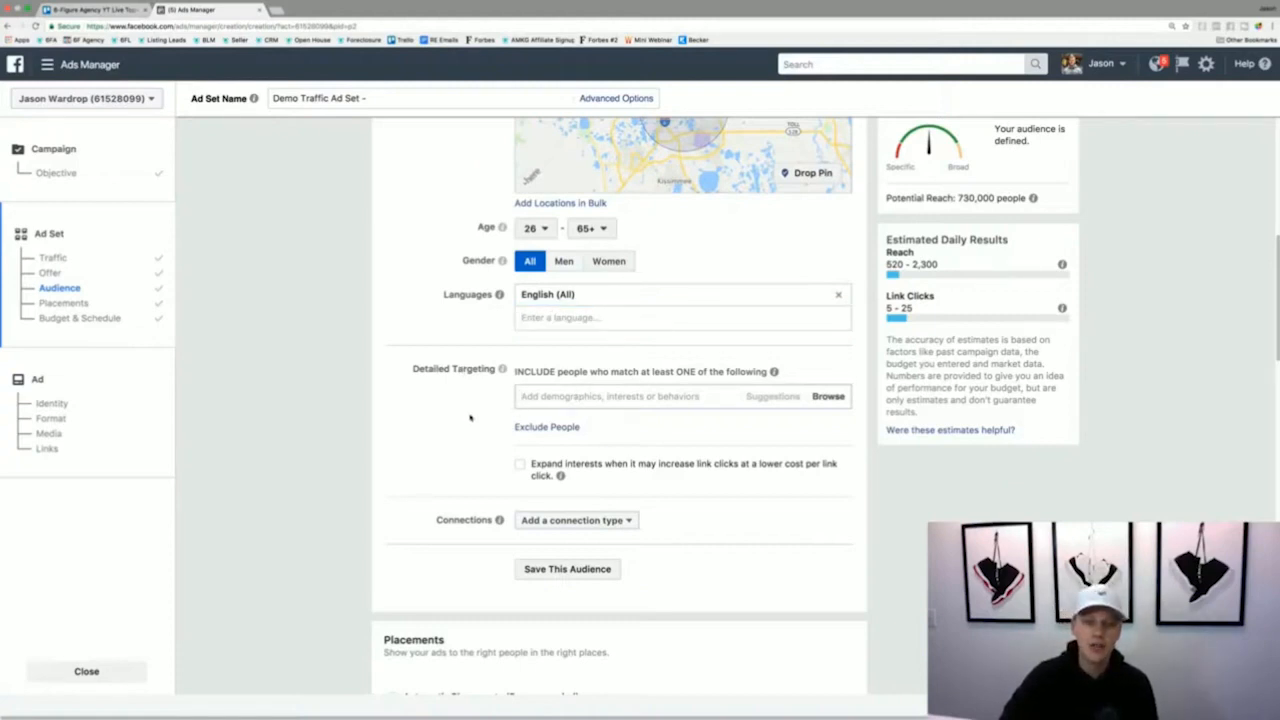
{"action": "left_click", "coordinate": [559, 396]}
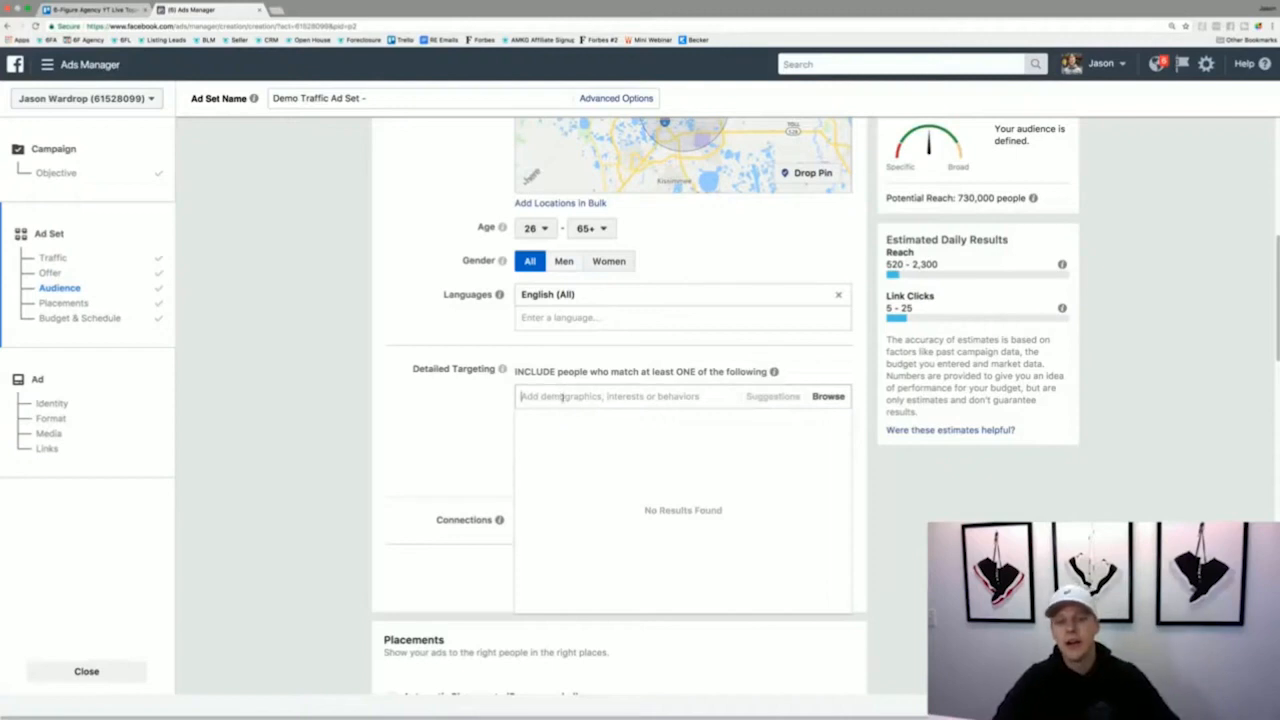
{"action": "left_click", "coordinate": [836, 396]}
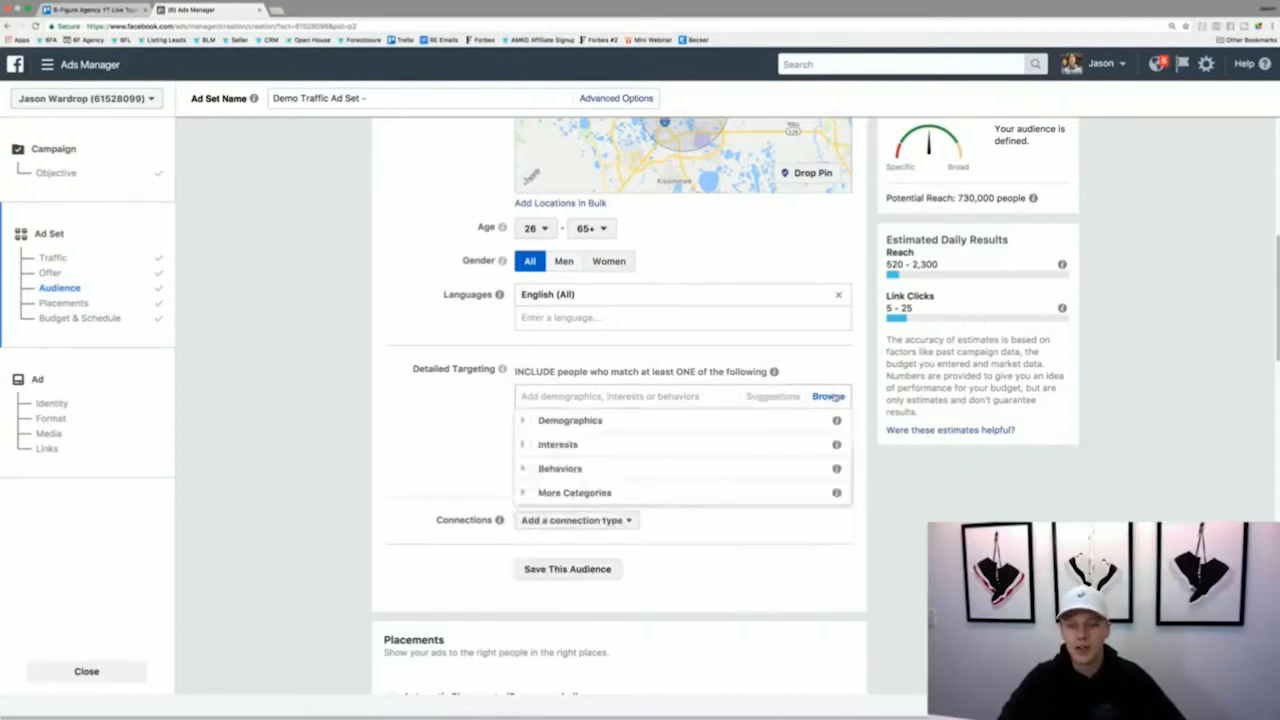
{"action": "left_click", "coordinate": [523, 421]}
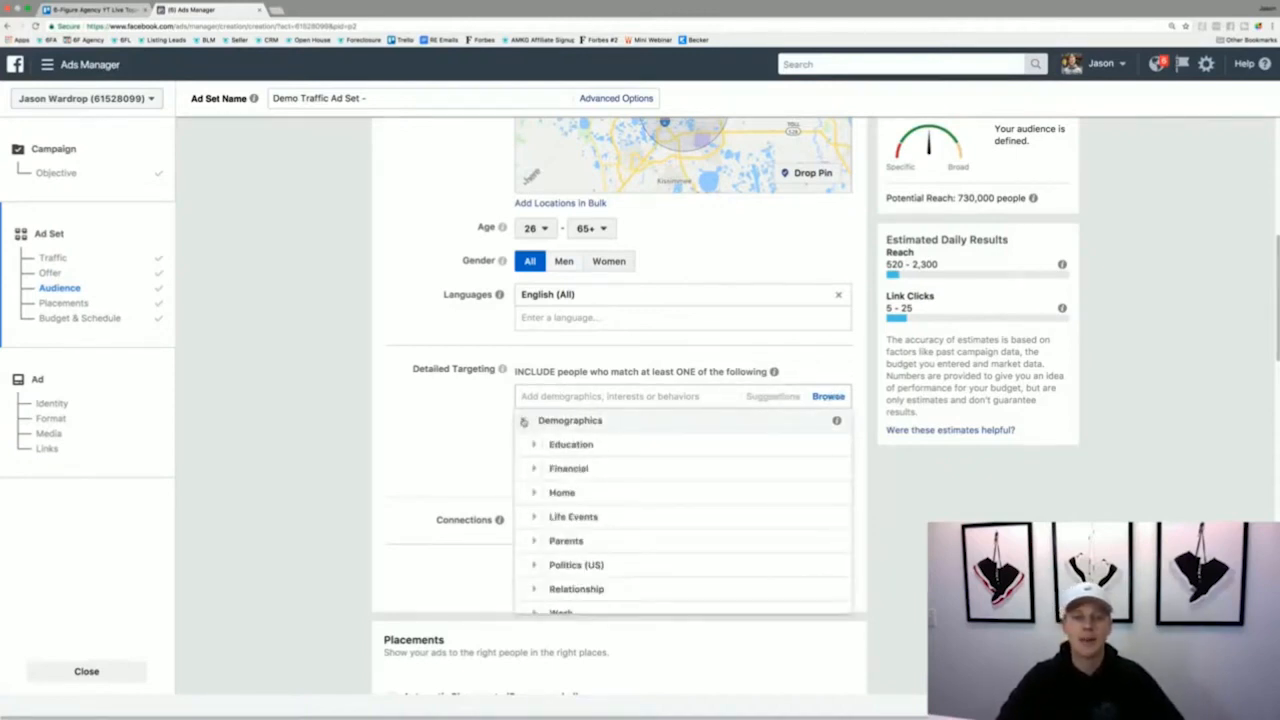
{"action": "left_click", "coordinate": [533, 444]}
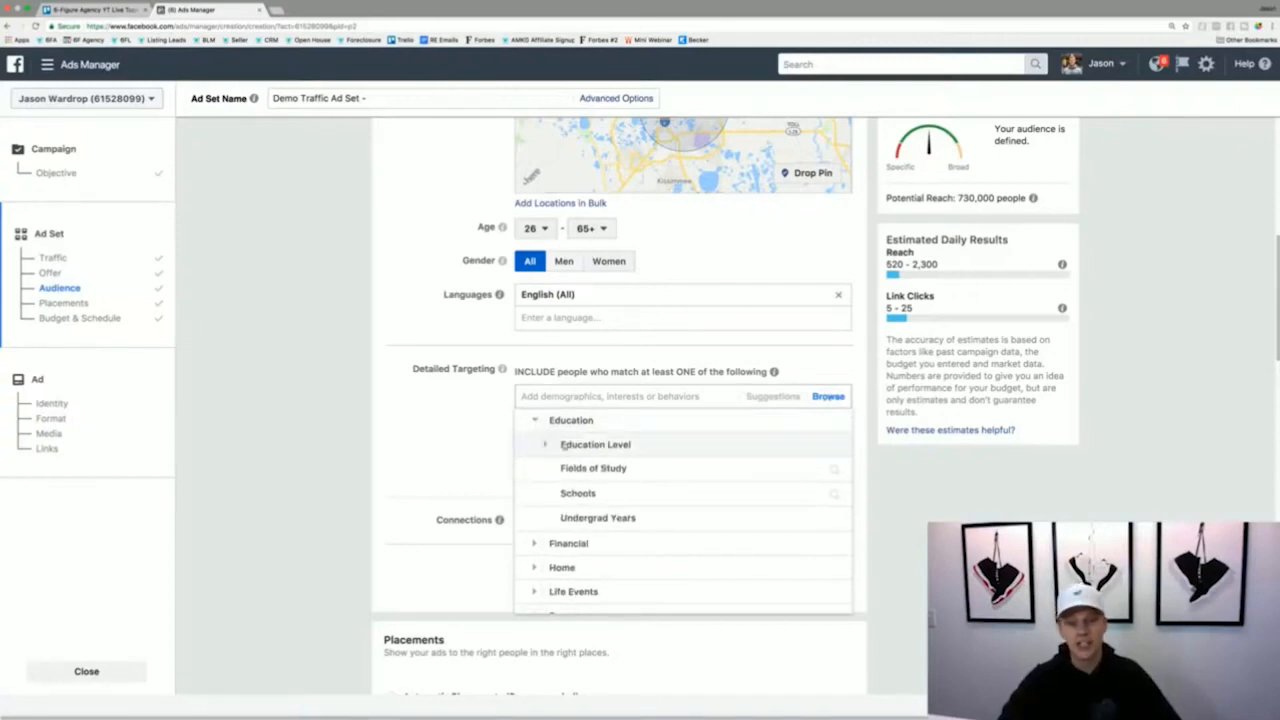
{"action": "left_click", "coordinate": [545, 444]}
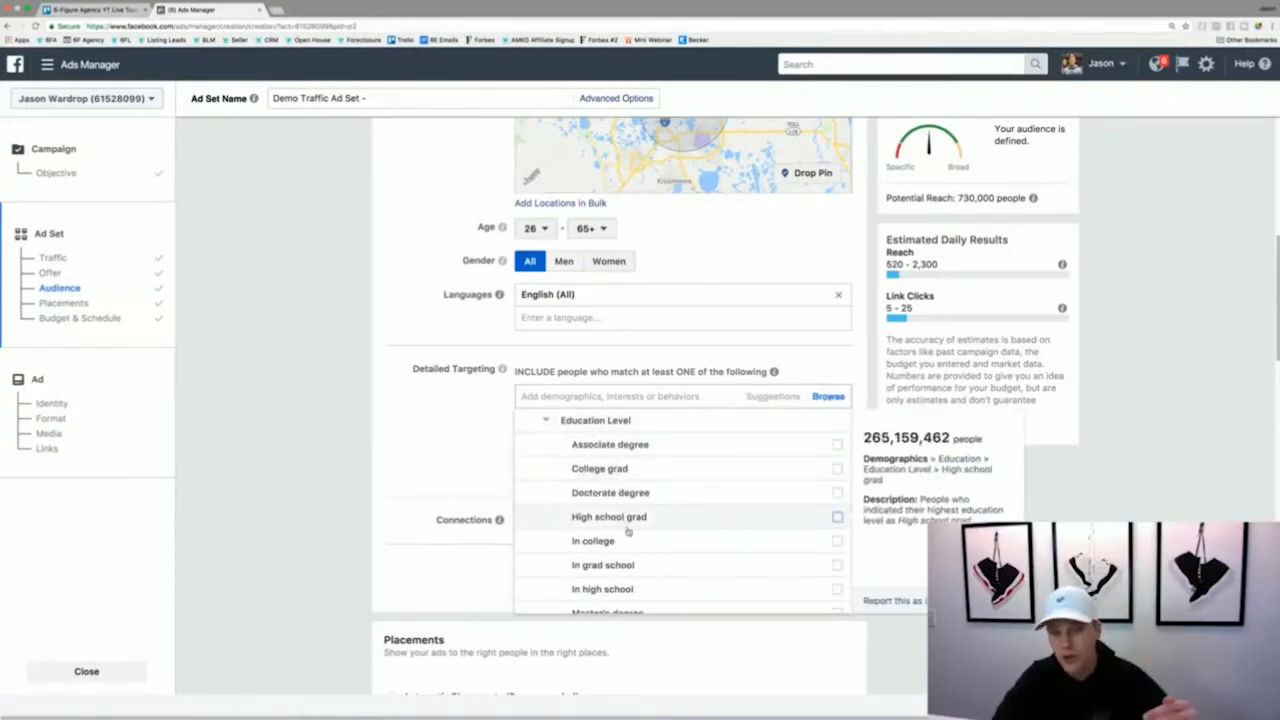
{"action": "scroll", "coordinate": [627, 539], "scroll_direction": "down", "scroll_amount": 1}
{"action": "scroll", "coordinate": [627, 539], "scroll_direction": "down", "scroll_amount": 1}
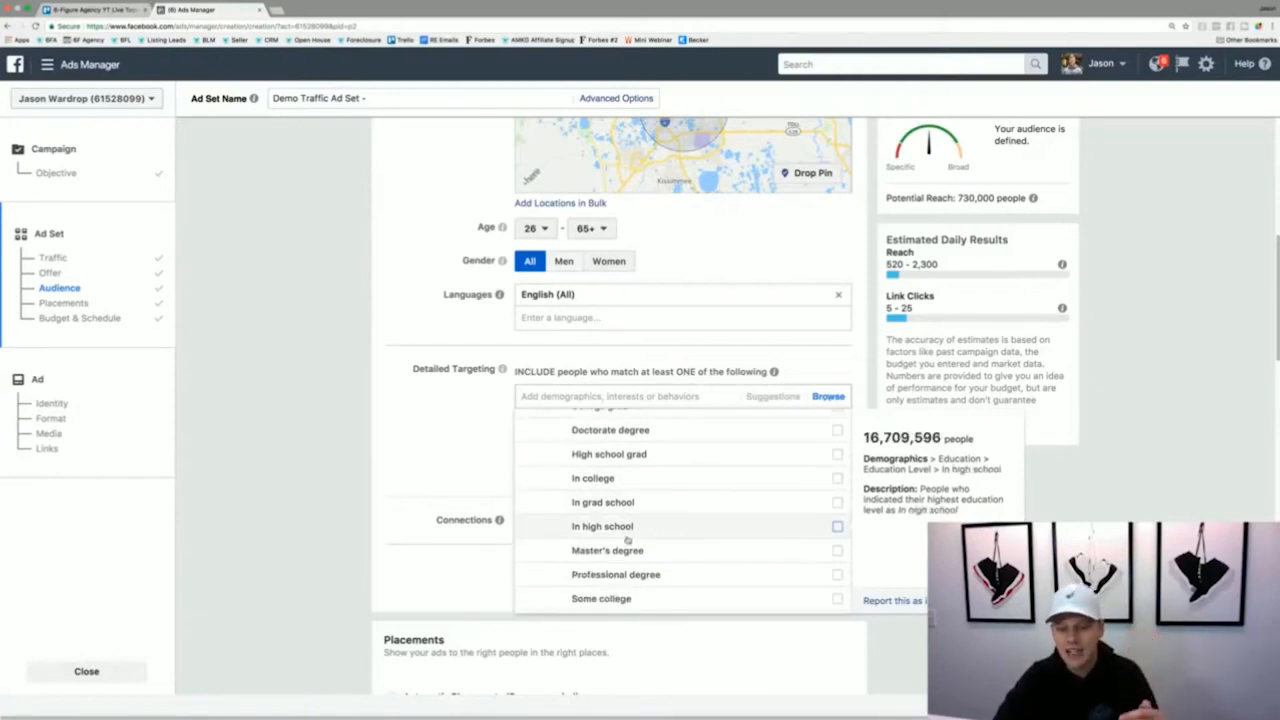
{"action": "scroll", "coordinate": [627, 539], "scroll_direction": "down", "scroll_amount": 1}
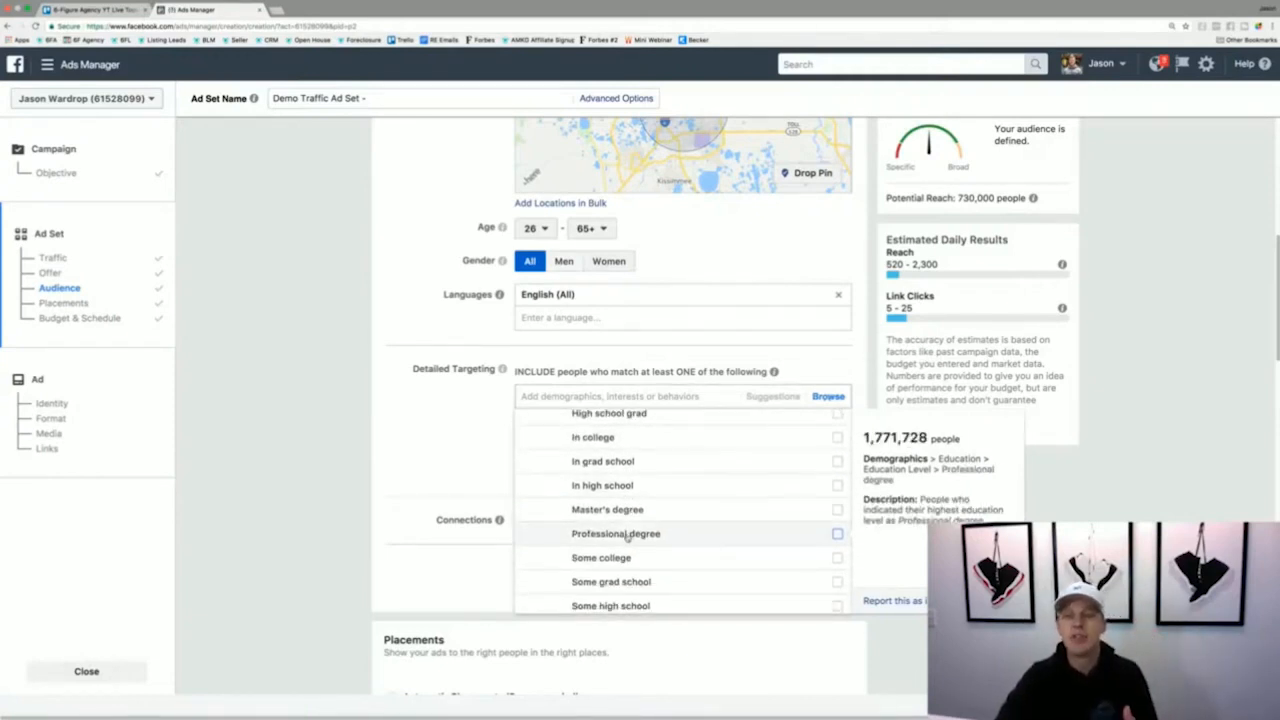
{"action": "scroll", "coordinate": [627, 539], "scroll_direction": "down", "scroll_amount": 4}
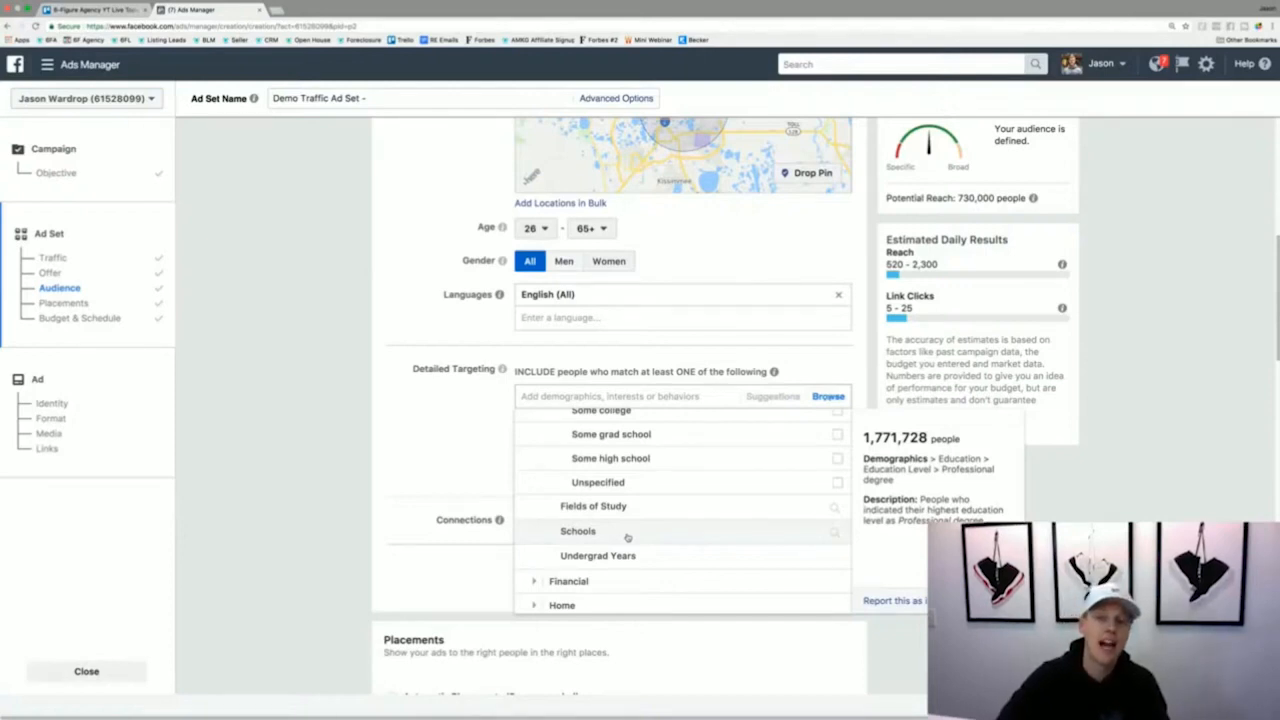
{"action": "scroll", "coordinate": [605, 535], "scroll_direction": "down", "scroll_amount": 1}
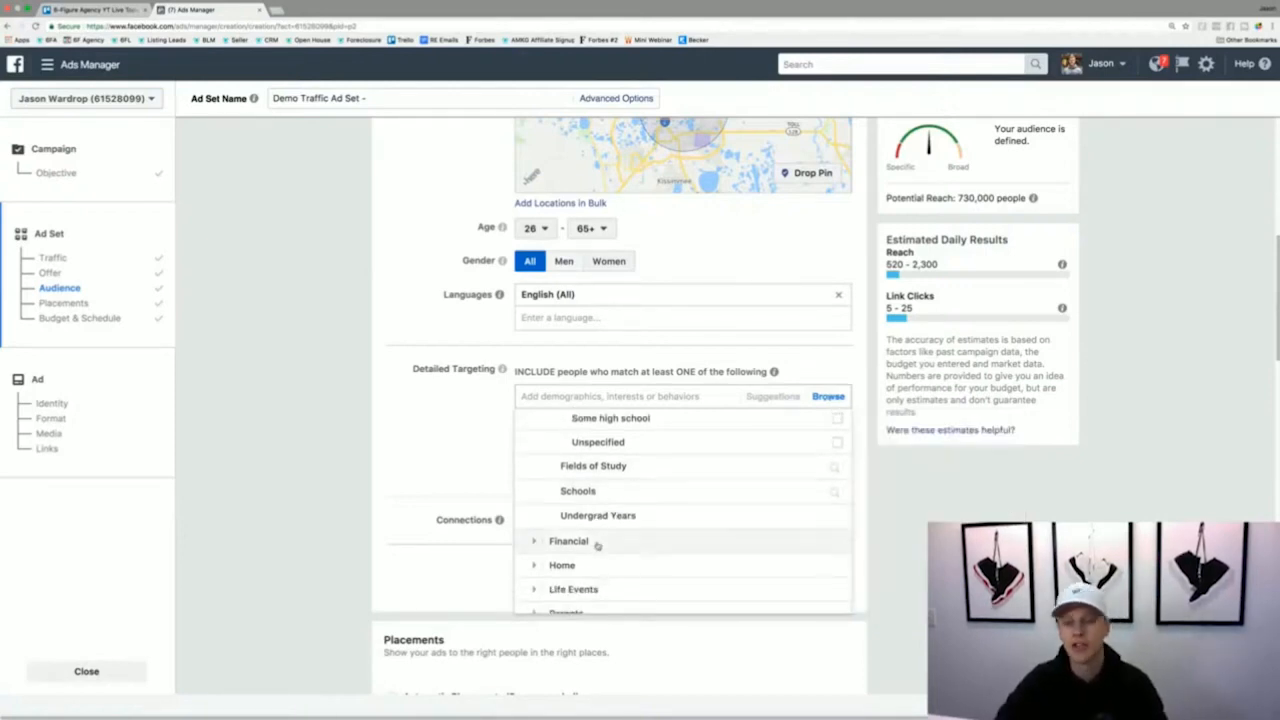
Examine the income and net worth ranges in the Financial demographics.
{"action": "left_click", "coordinate": [530, 545]}
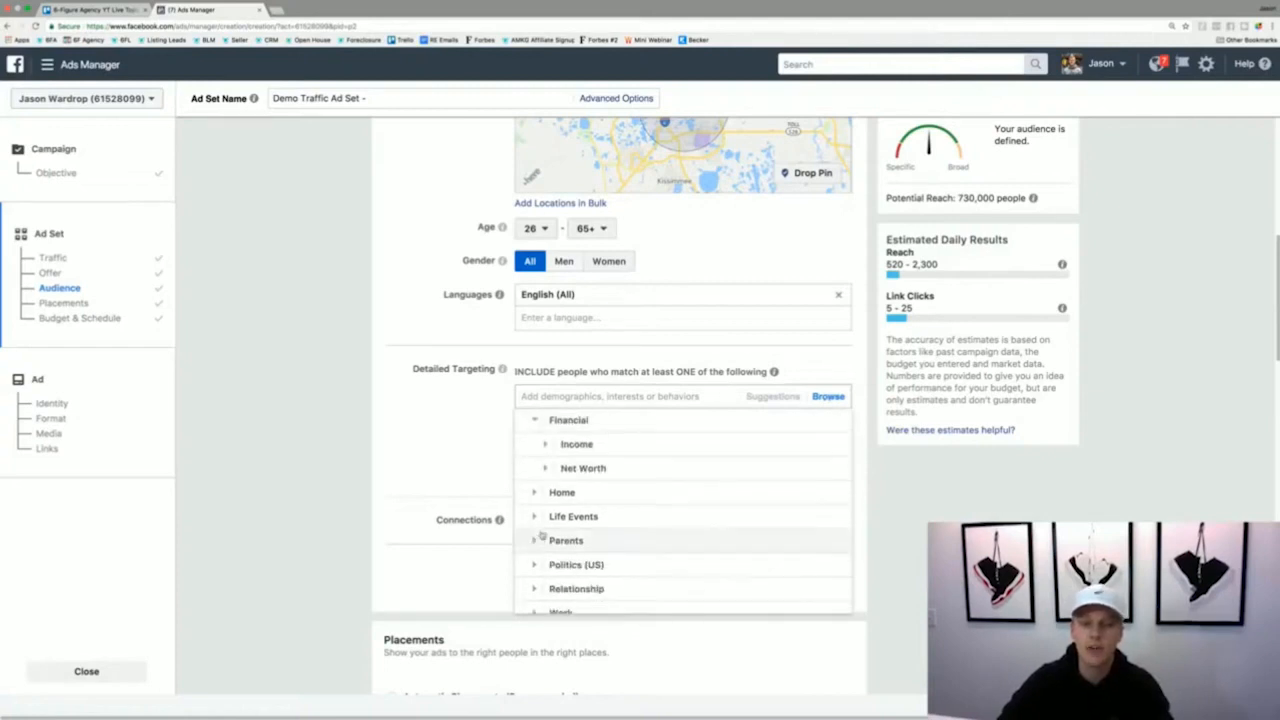
{"action": "left_click", "coordinate": [546, 446]}
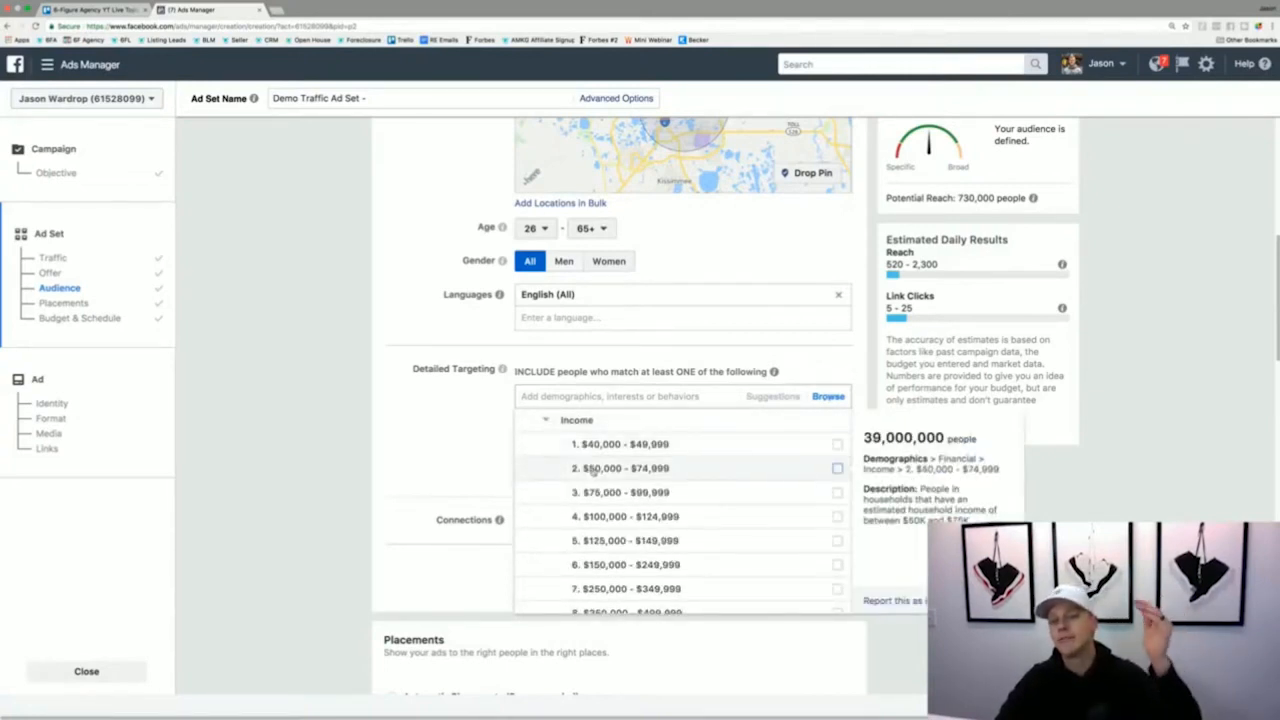
{"action": "scroll", "coordinate": [592, 478], "scroll_direction": "down", "scroll_amount": 1}
{"action": "scroll", "coordinate": [592, 478], "scroll_direction": "down", "scroll_amount": 3}
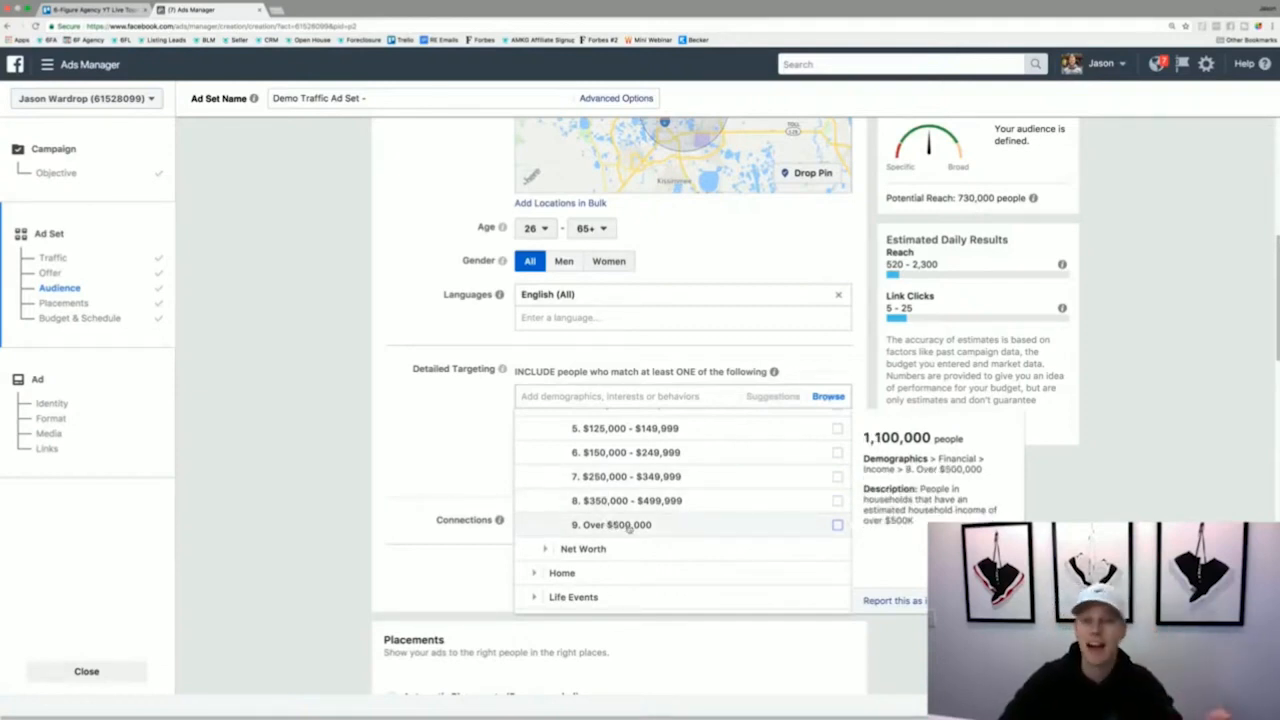
{"action": "scroll", "coordinate": [630, 515], "scroll_direction": "up", "scroll_amount": 1}
{"action": "scroll", "coordinate": [632, 514], "scroll_direction": "up", "scroll_amount": 3}
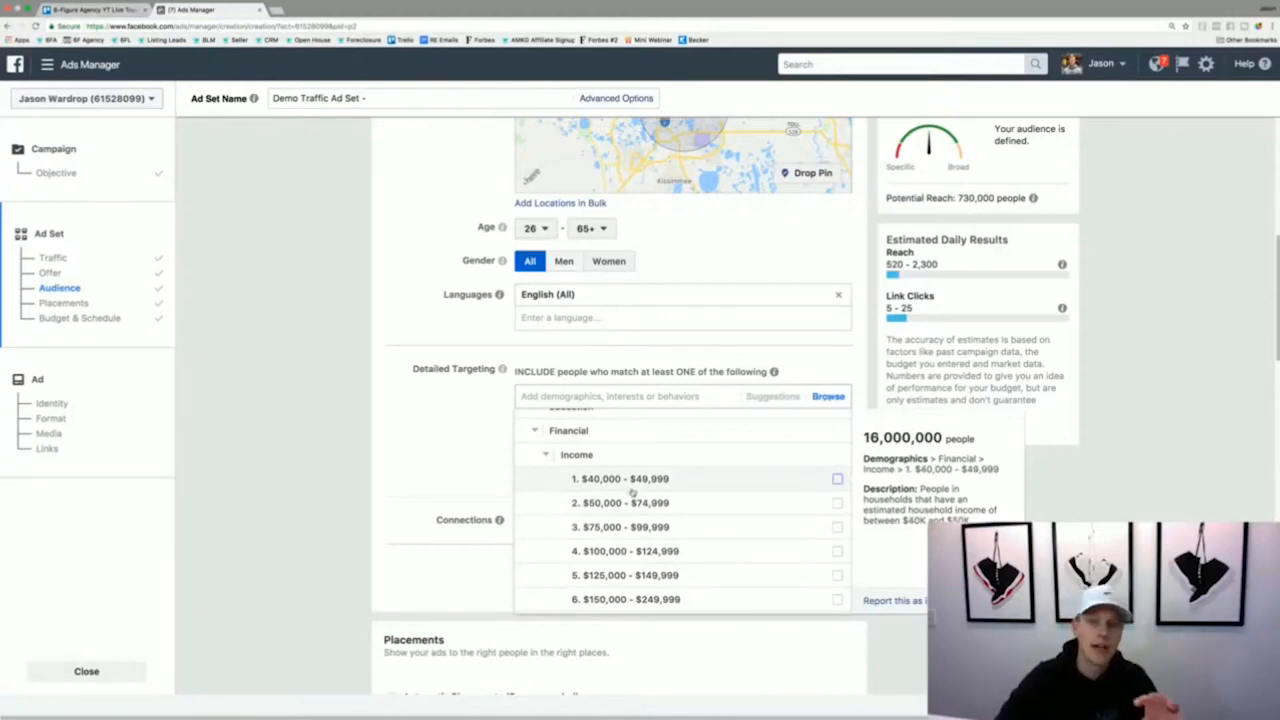
{"action": "scroll", "coordinate": [631, 493], "scroll_direction": "down", "scroll_amount": 4}
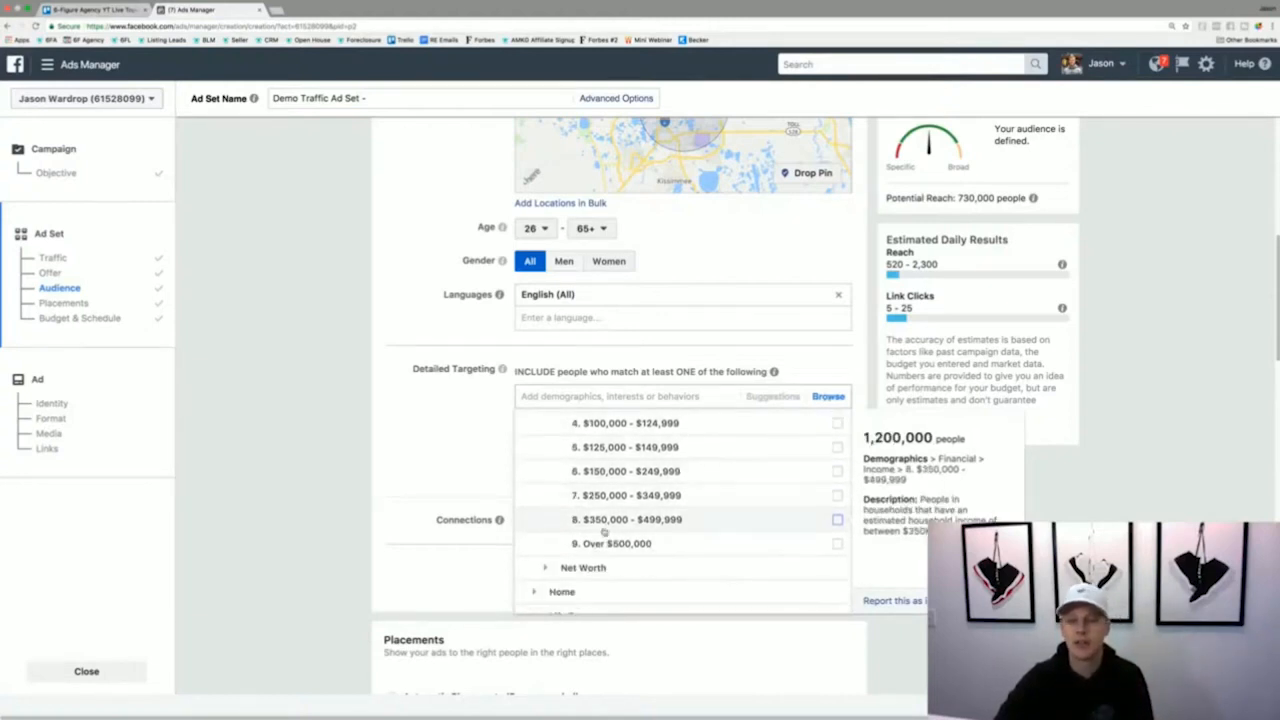
{"action": "left_click", "coordinate": [545, 567]}
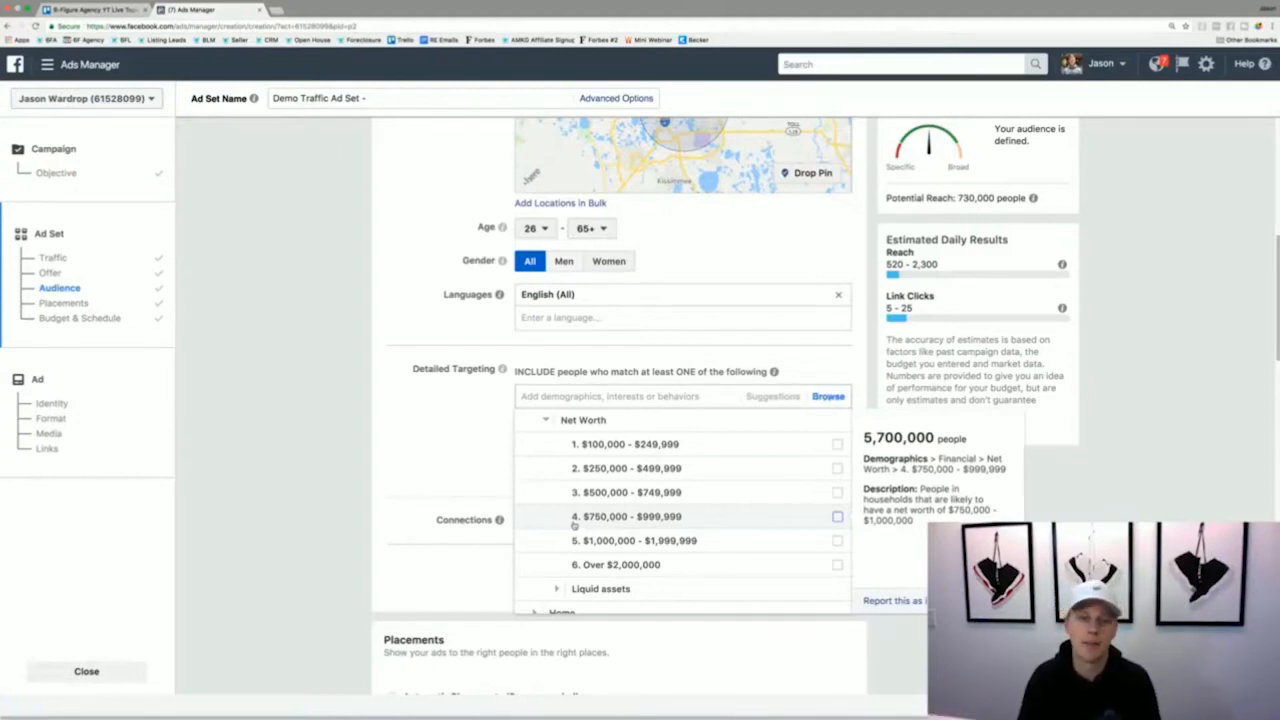
{"action": "scroll", "coordinate": [574, 524], "scroll_direction": "down", "scroll_amount": 2}
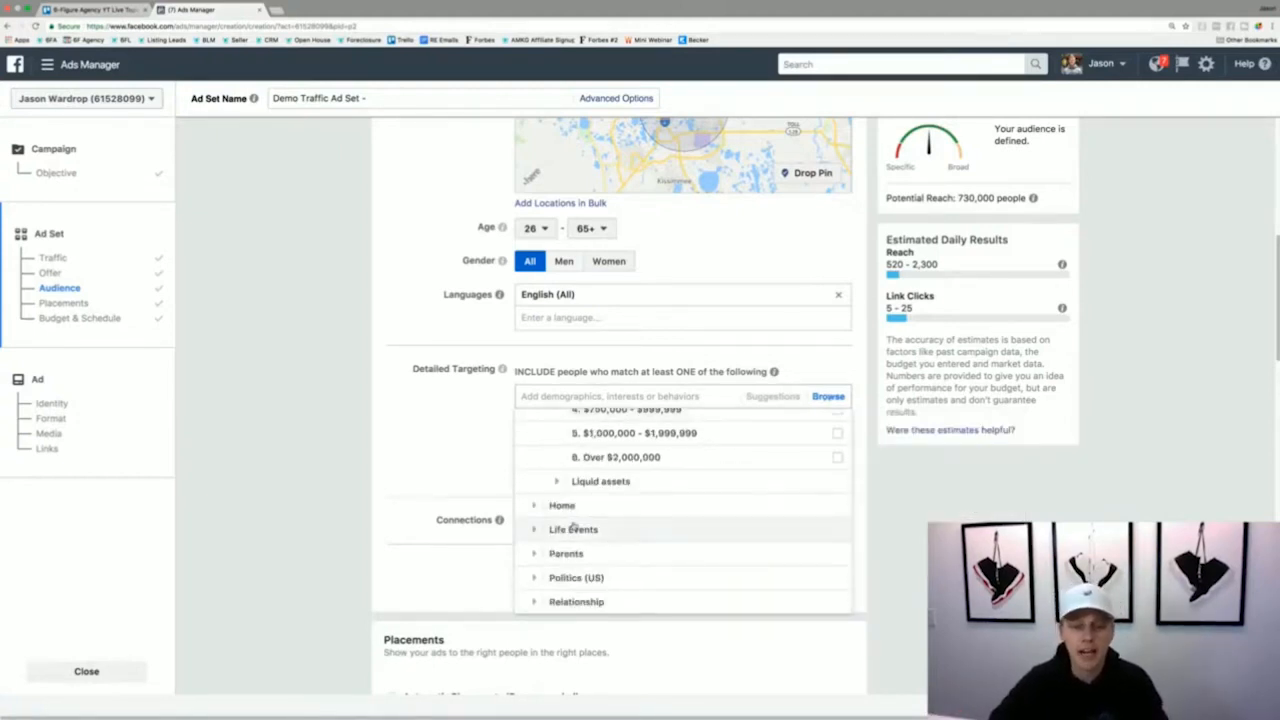
Examine the Home Ownership options in the Home demographics.
{"action": "left_click", "coordinate": [537, 505]}
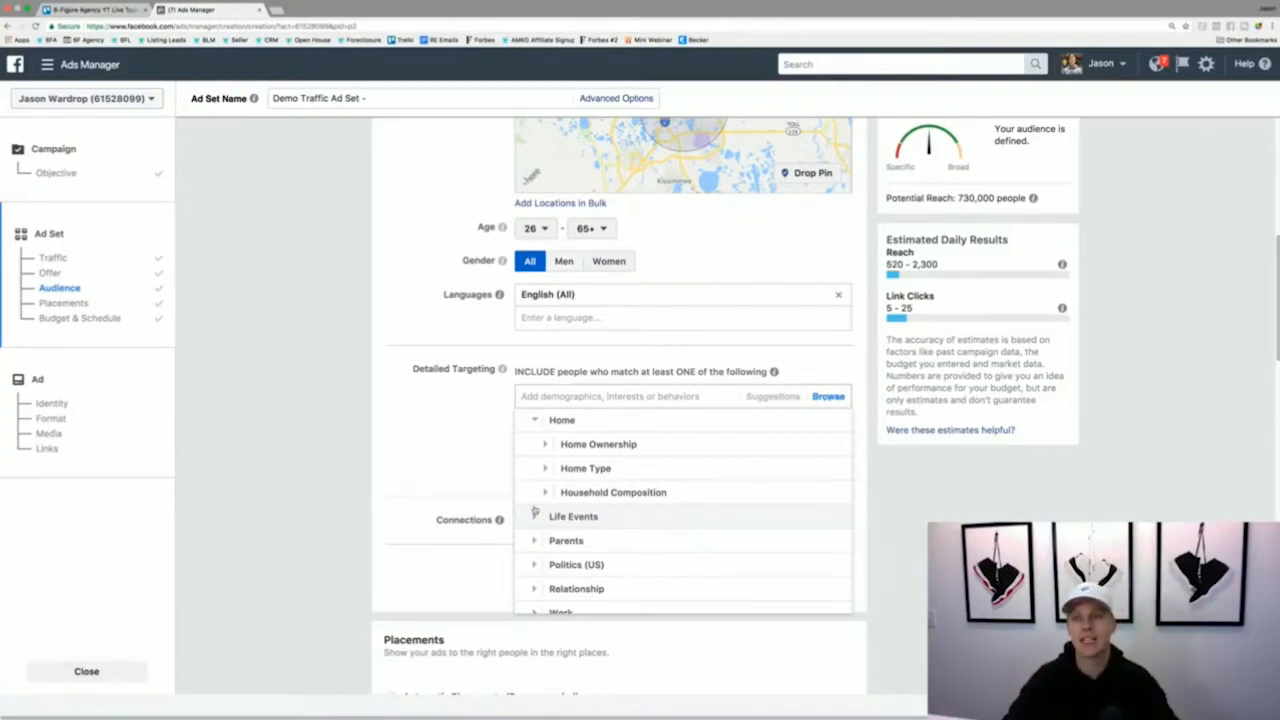
{"action": "left_click", "coordinate": [549, 449]}
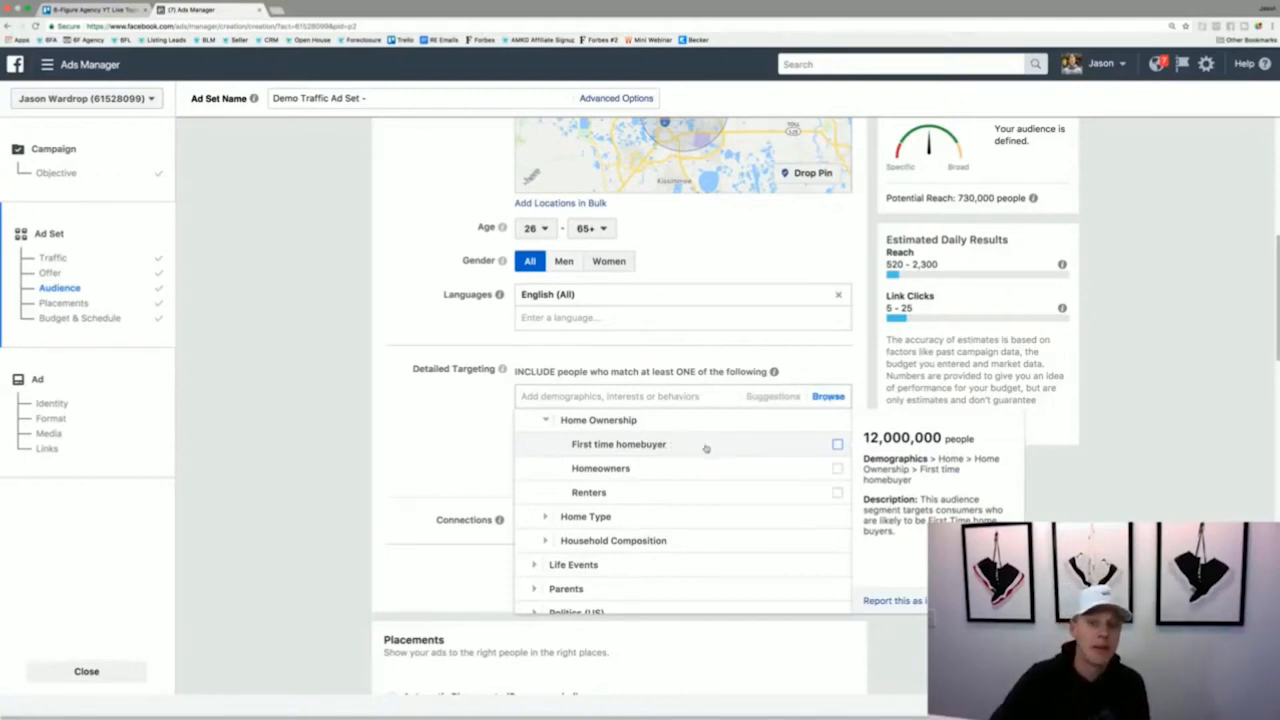
{"action": "scroll", "coordinate": [545, 500], "scroll_direction": "down", "scroll_amount": 3}
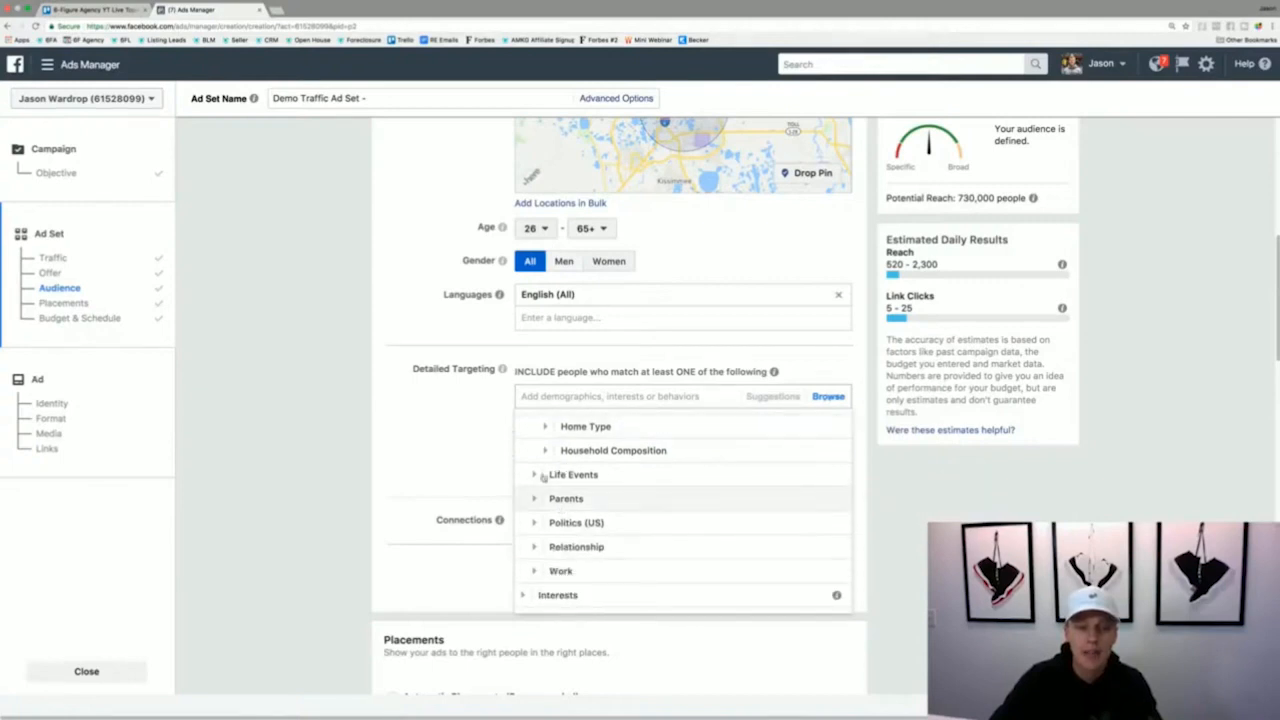
Browse the Interests categories for detailed targeting and expand Shopping and fashion.
{"action": "left_click", "coordinate": [530, 596]}
{"action": "scroll", "coordinate": [596, 520], "scroll_direction": "down", "scroll_amount": 3}
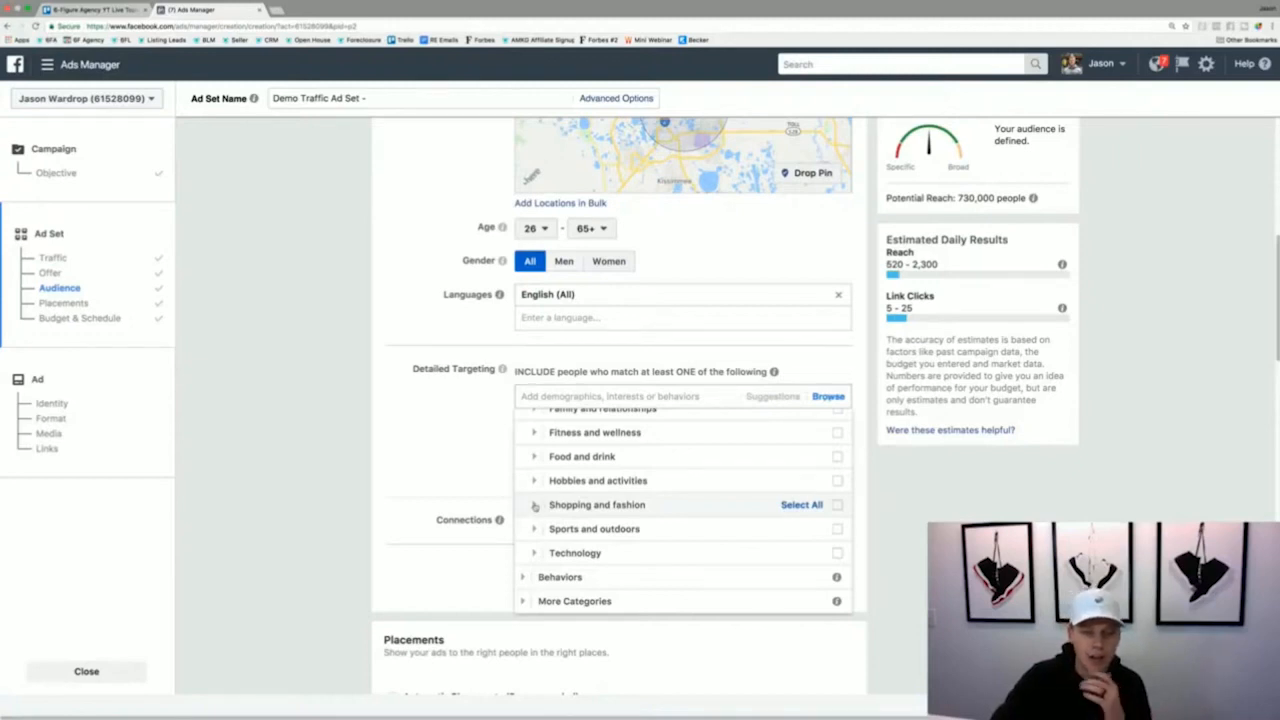
{"action": "left_click", "coordinate": [534, 505]}
{"action": "scroll", "coordinate": [535, 507], "scroll_direction": "down", "scroll_amount": 2}
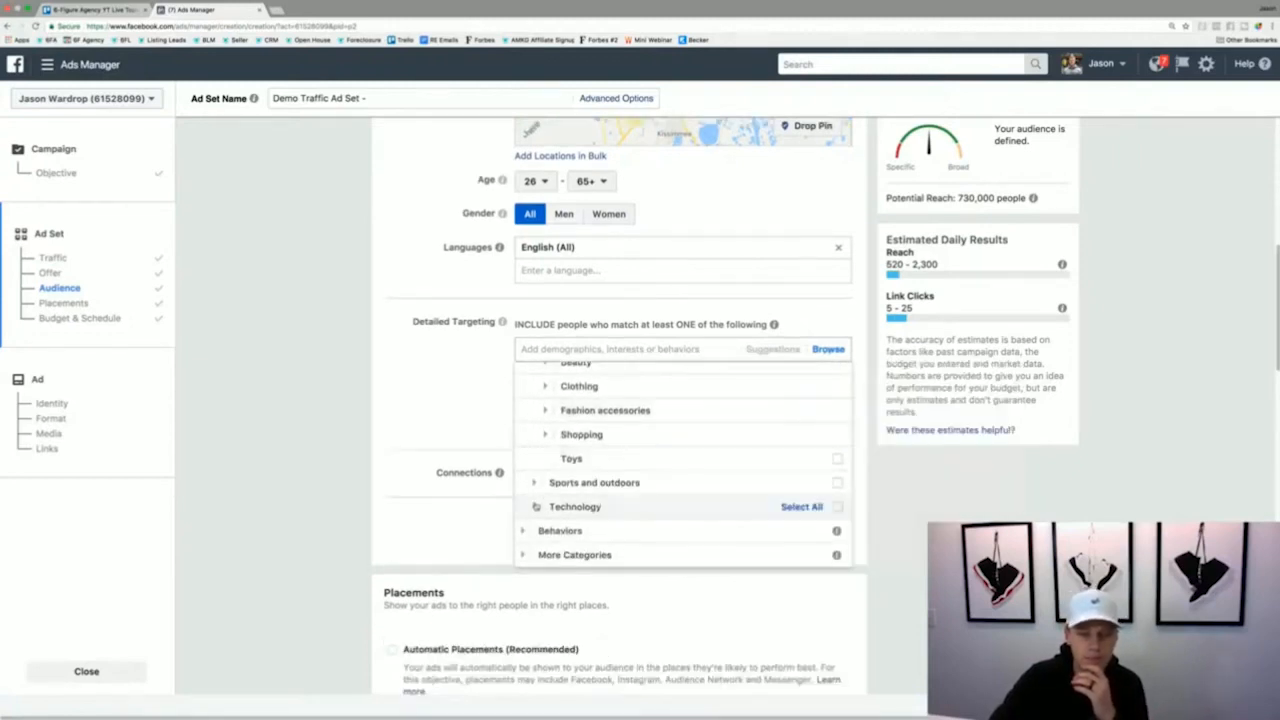
Browse the Behaviors categories for detailed targeting and expand Purchase behavior.
{"action": "left_click", "coordinate": [528, 528]}
{"action": "scroll", "coordinate": [525, 533], "scroll_direction": "down", "scroll_amount": 3}
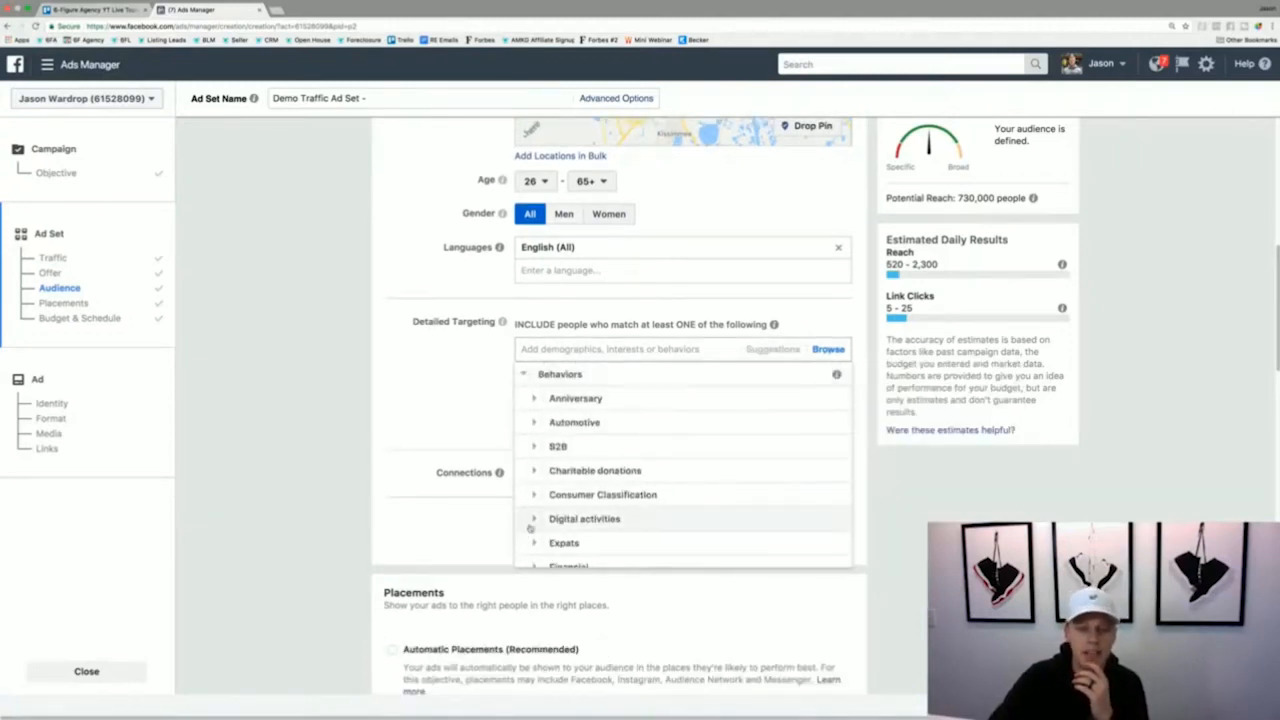
{"action": "scroll", "coordinate": [561, 423], "scroll_direction": "down", "scroll_amount": 7}
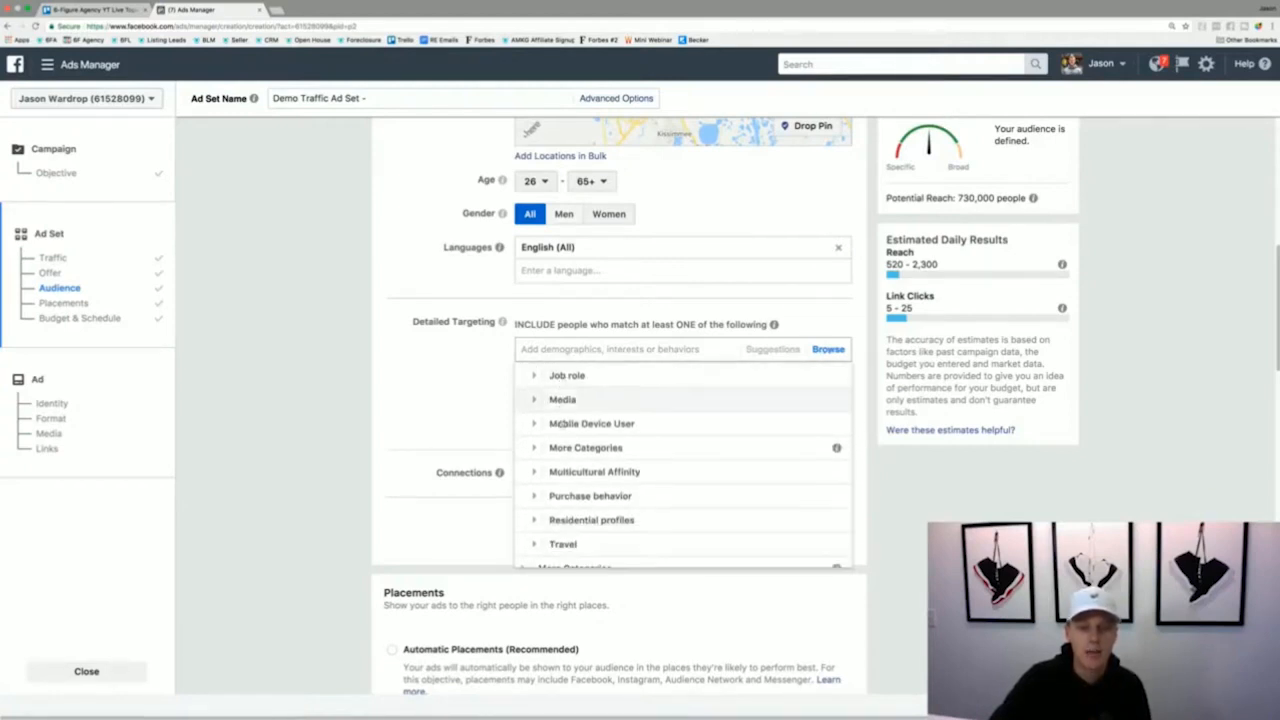
{"action": "left_click", "coordinate": [534, 496]}
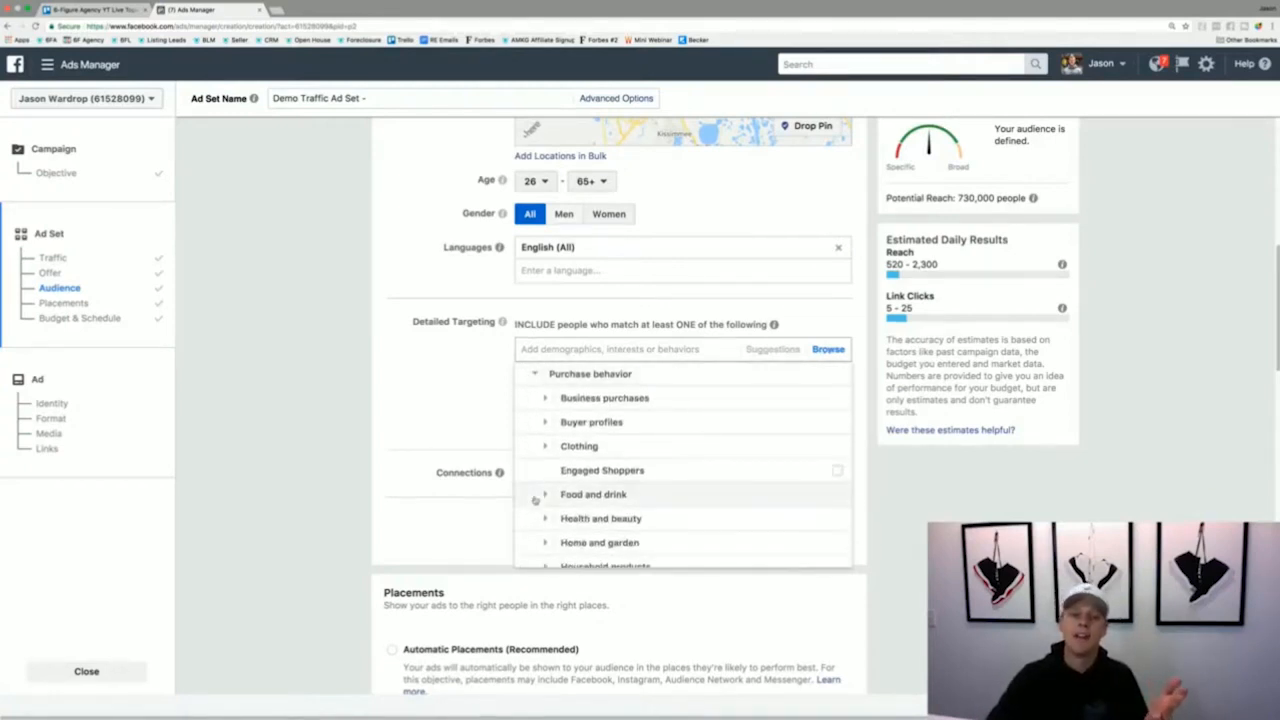
Browse the Buyer profiles and remaining purchase behaviors, and expand More Categories in detailed targeting.
{"action": "left_click", "coordinate": [575, 422]}
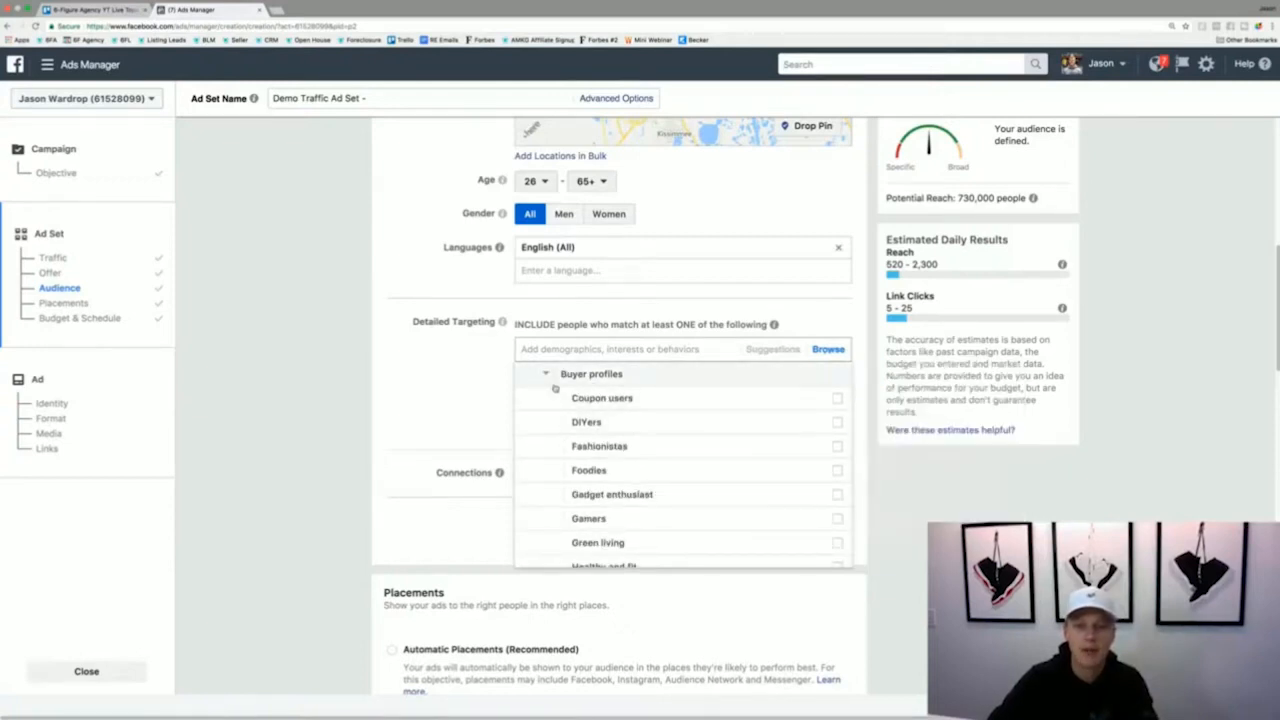
{"action": "mouse_move", "coordinate": [588, 405]}
{"action": "scroll", "coordinate": [588, 410], "scroll_direction": "down", "scroll_amount": 5}
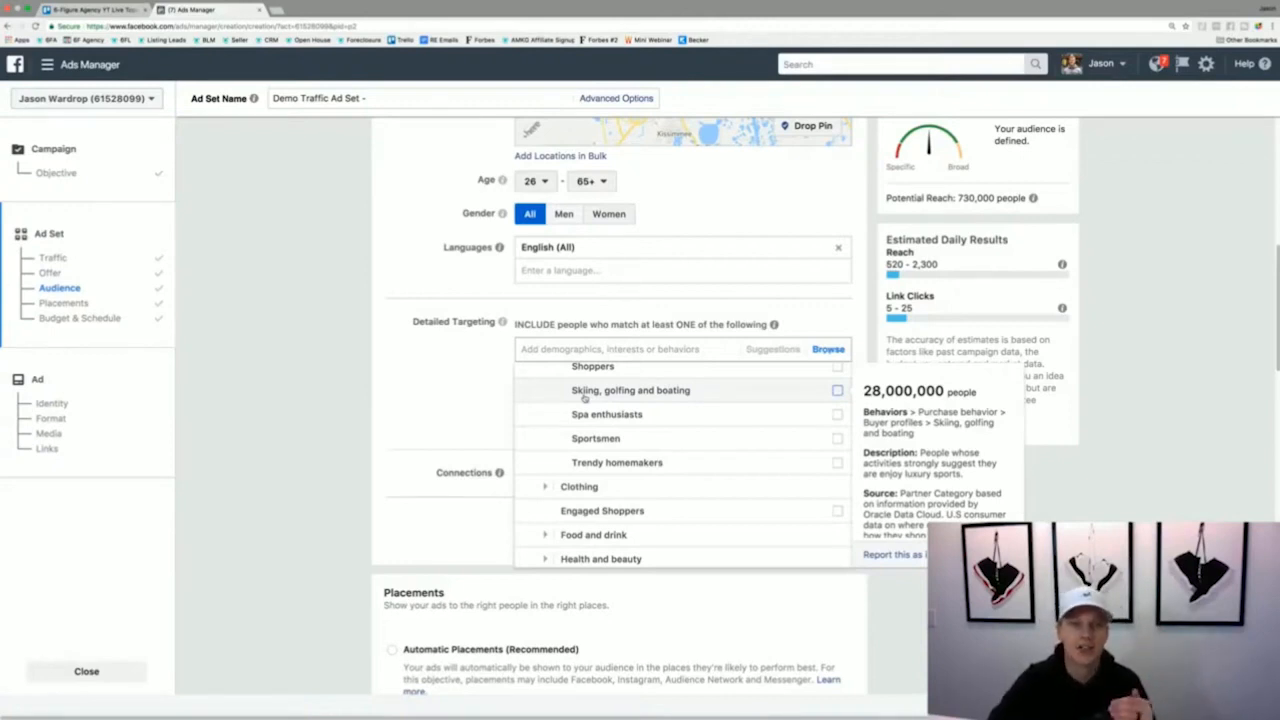
{"action": "scroll", "coordinate": [585, 399], "scroll_direction": "down", "scroll_amount": 5}
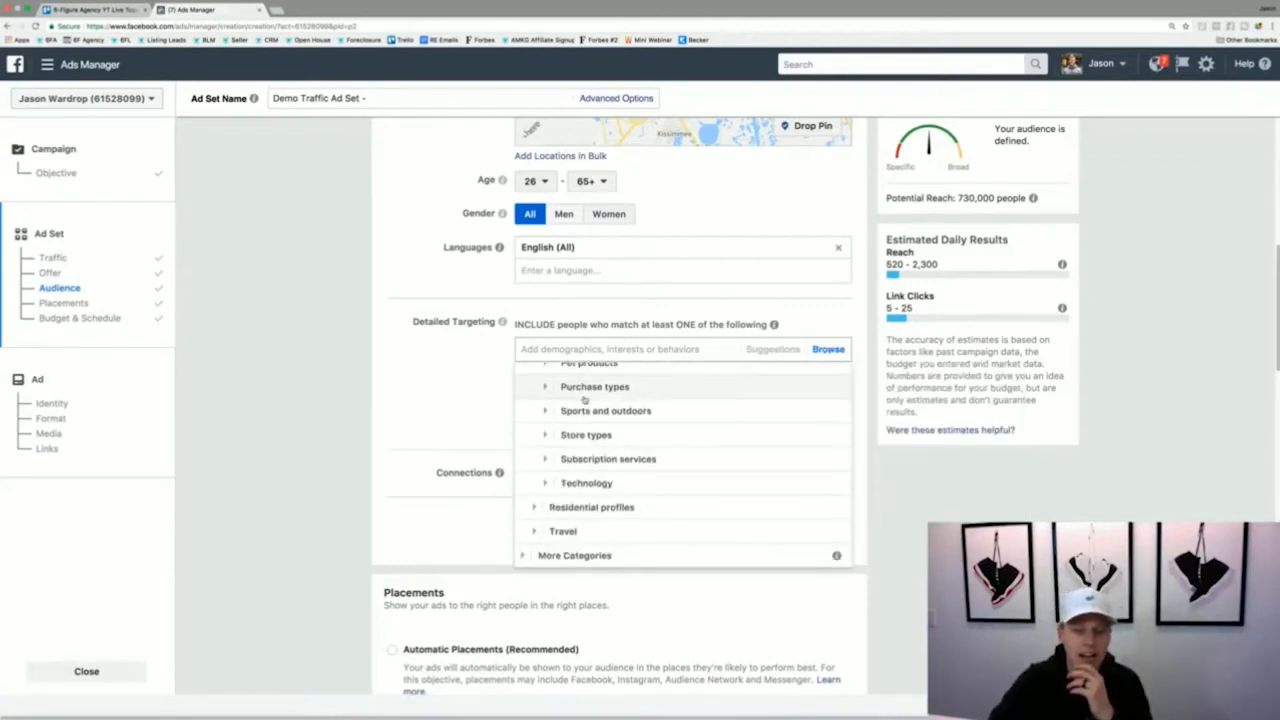
{"action": "scroll", "coordinate": [585, 399], "scroll_direction": "down", "scroll_amount": 2}
{"action": "left_click", "coordinate": [522, 467]}
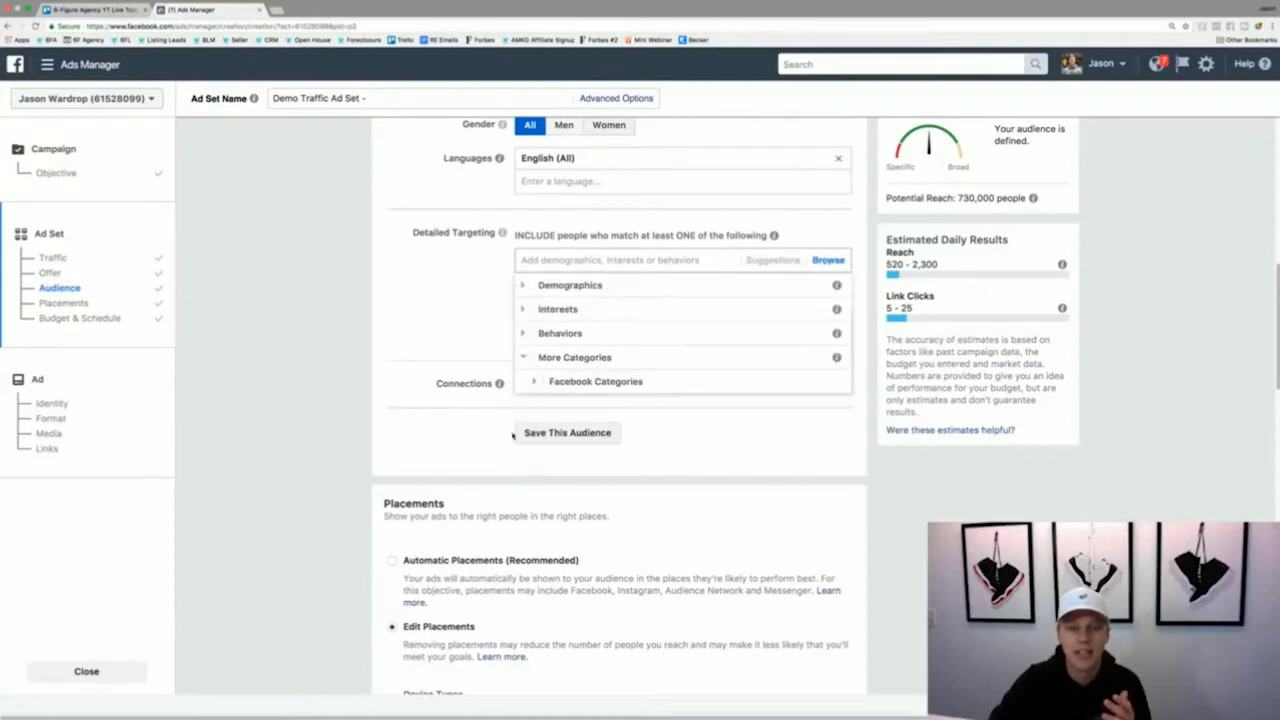
{"action": "left_click", "coordinate": [405, 328]}
Search detailed targeting for "real estate" and review the suggested matches without adding any.
{"action": "left_click", "coordinate": [574, 259]}
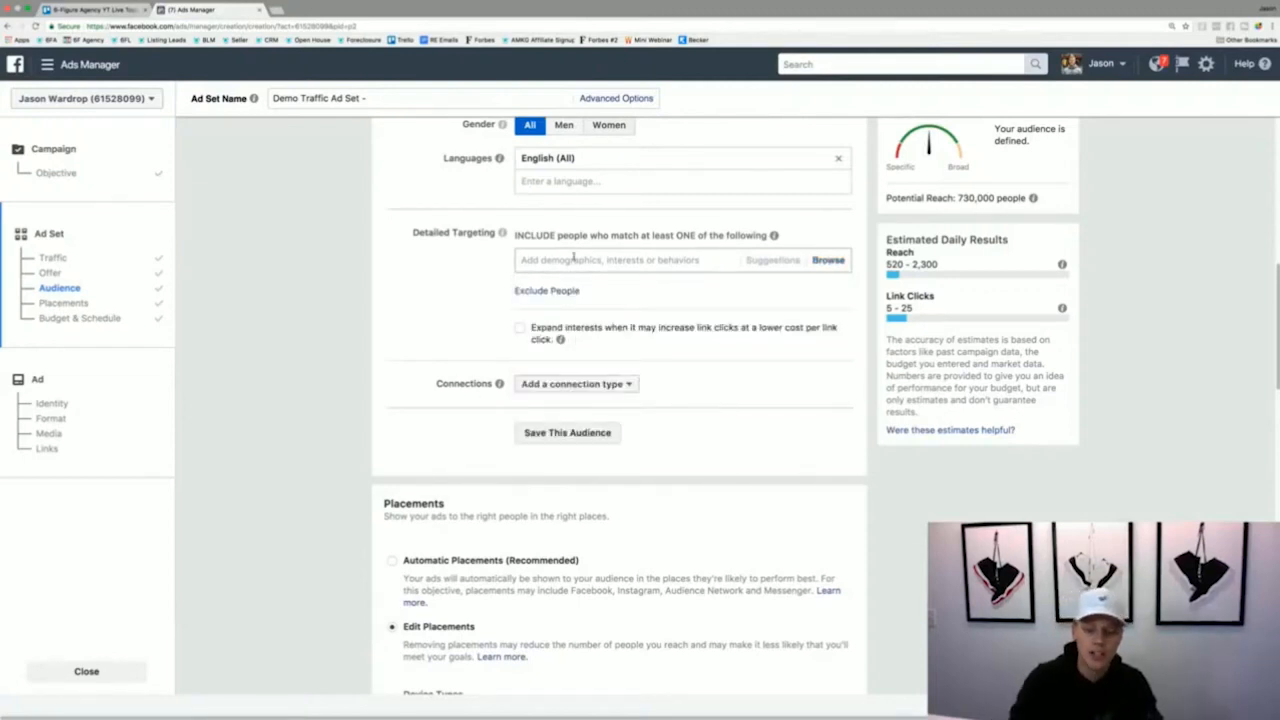
{"action": "type", "text": "real estate"}
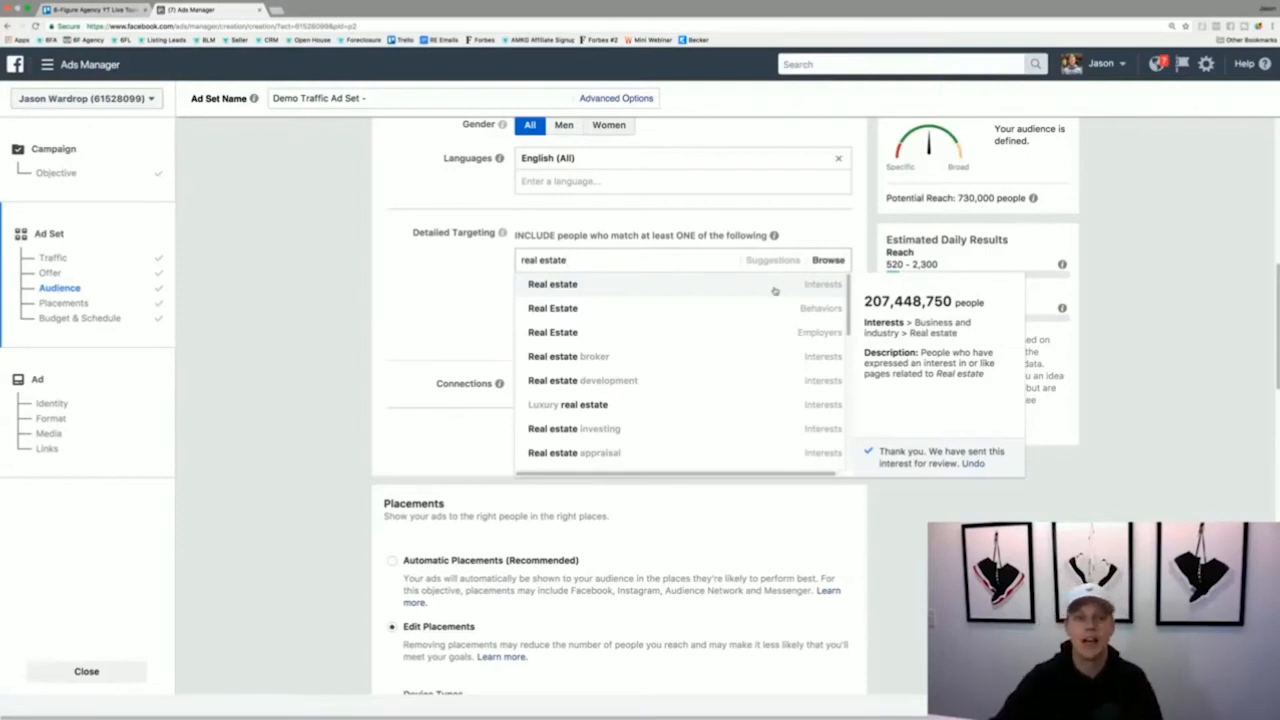
{"action": "left_click", "coordinate": [412, 328]}
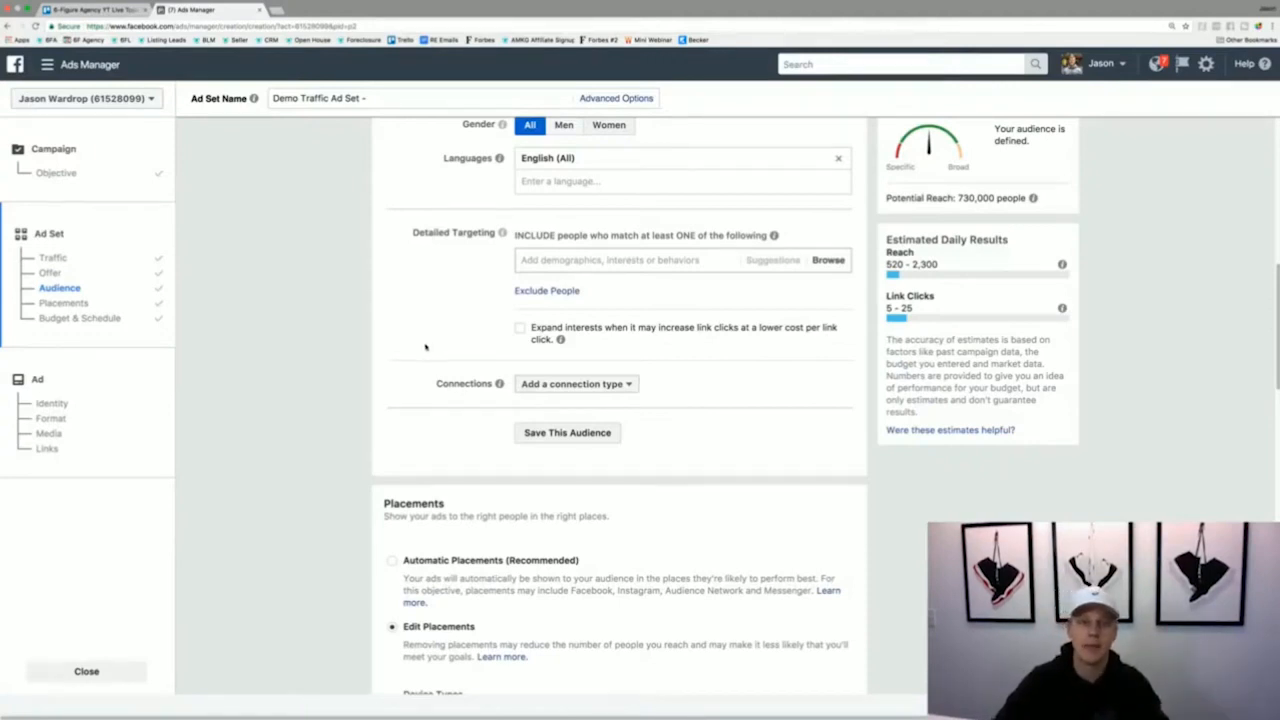
Review the Facebook Pages connection types available for the audience.
{"action": "left_click", "coordinate": [558, 386]}
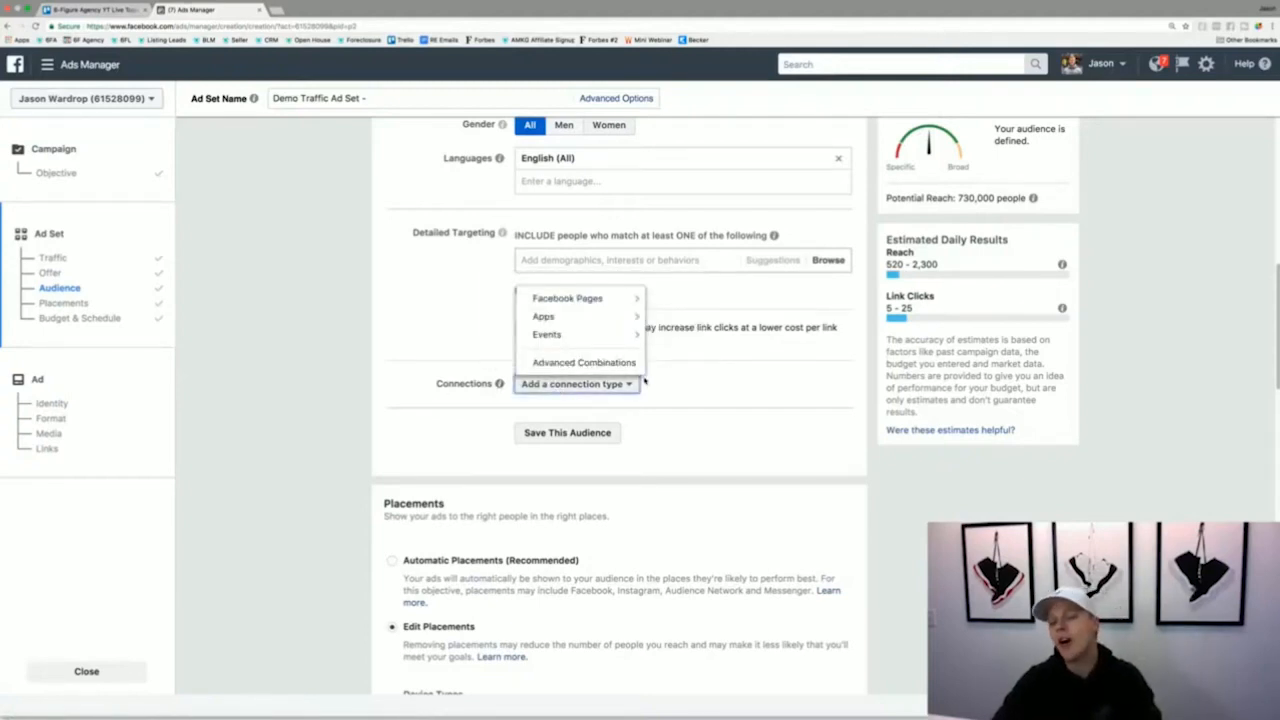
{"action": "mouse_move", "coordinate": [624, 310]}
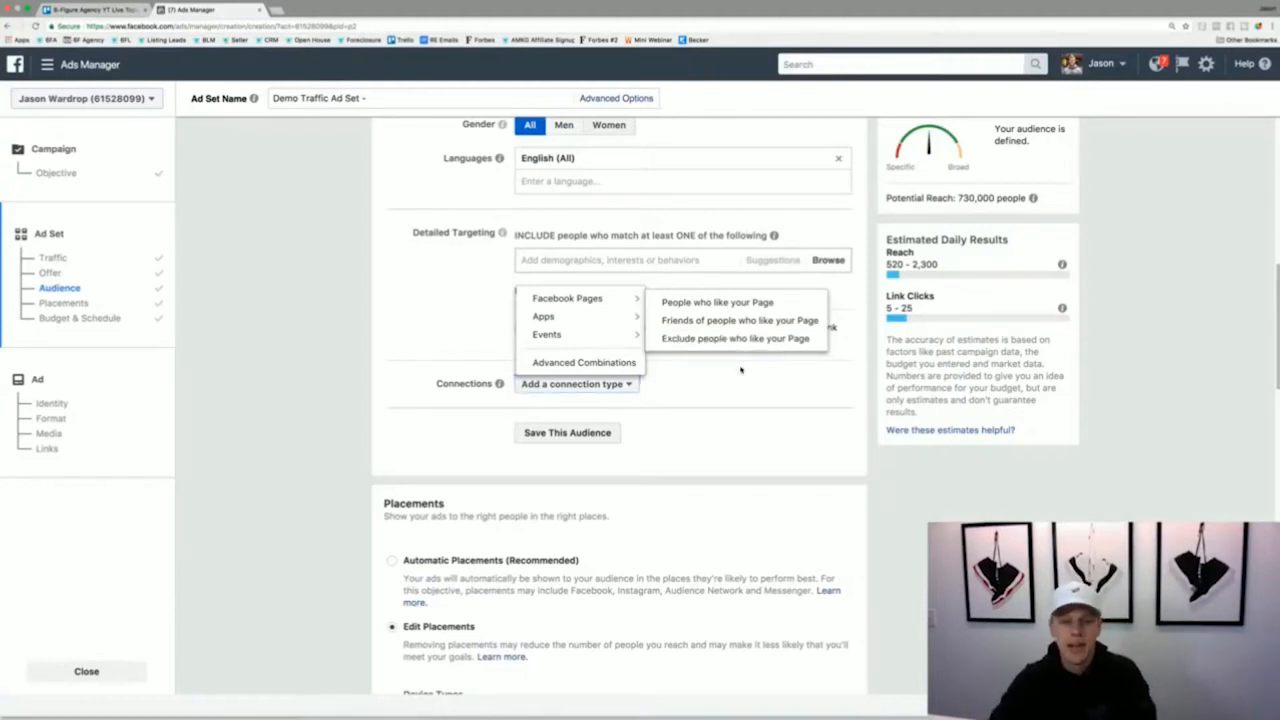
{"action": "left_click", "coordinate": [385, 429]}
Switch the placements to Automatic Placements and back to Edit Placements, and review the device type options.
{"action": "scroll", "coordinate": [385, 429], "scroll_direction": "down", "scroll_amount": 3}
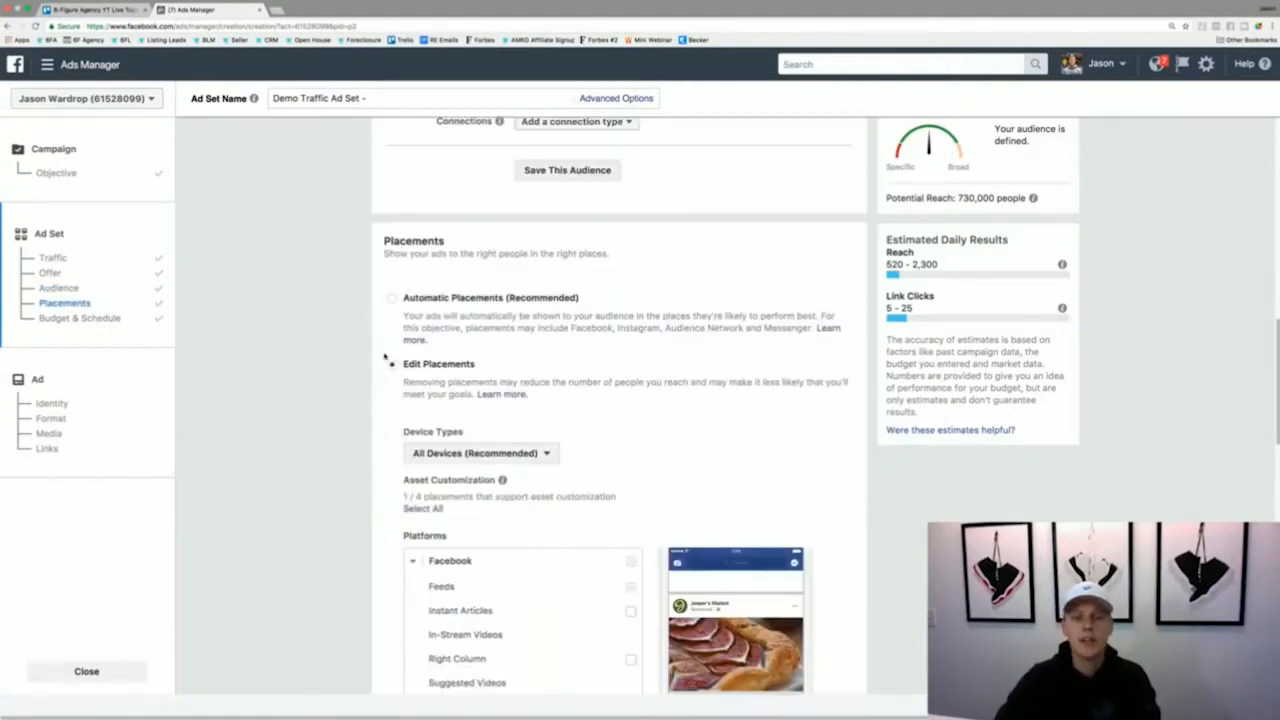
{"action": "left_click", "coordinate": [392, 299]}
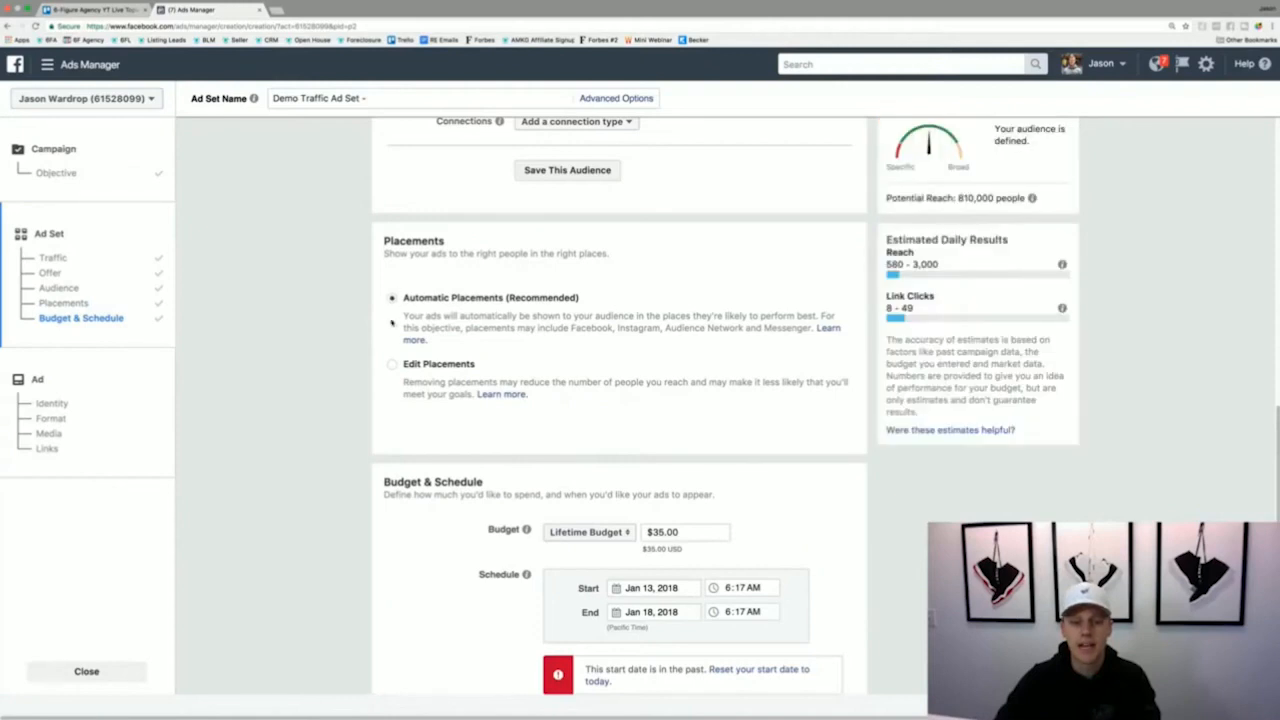
{"action": "left_click", "coordinate": [392, 365]}
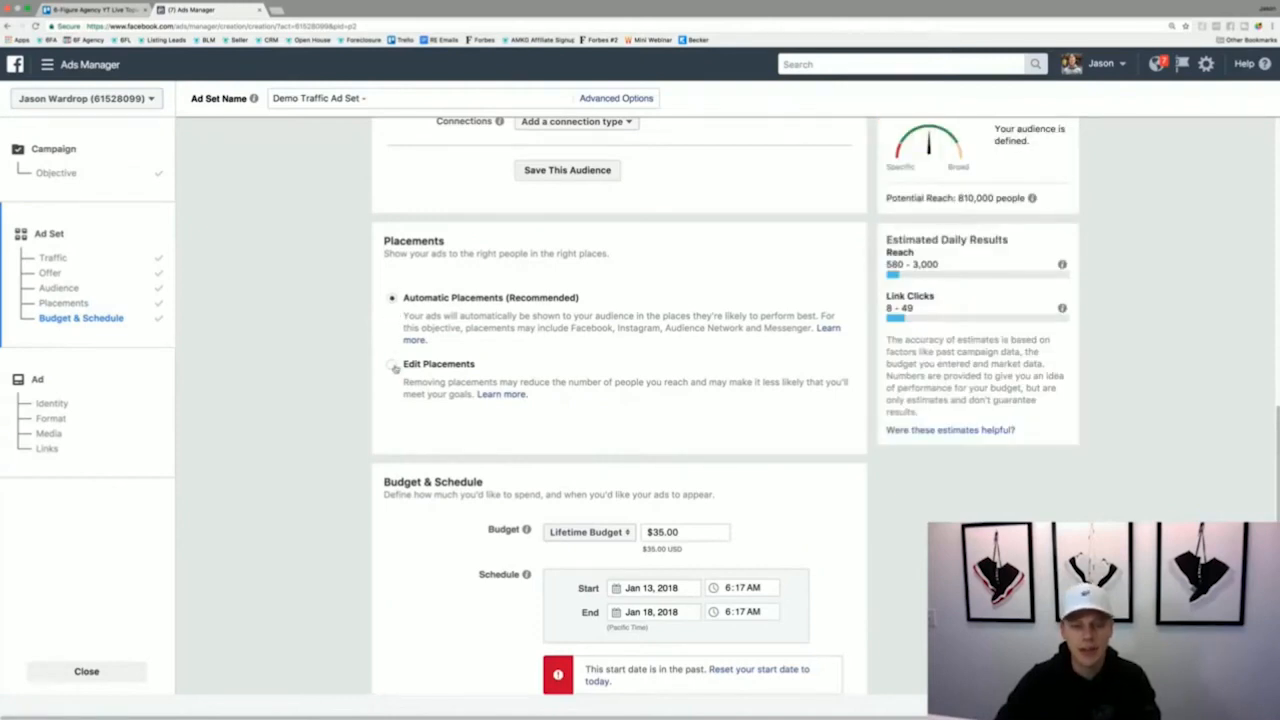
{"action": "scroll", "coordinate": [384, 392], "scroll_direction": "down", "scroll_amount": 3}
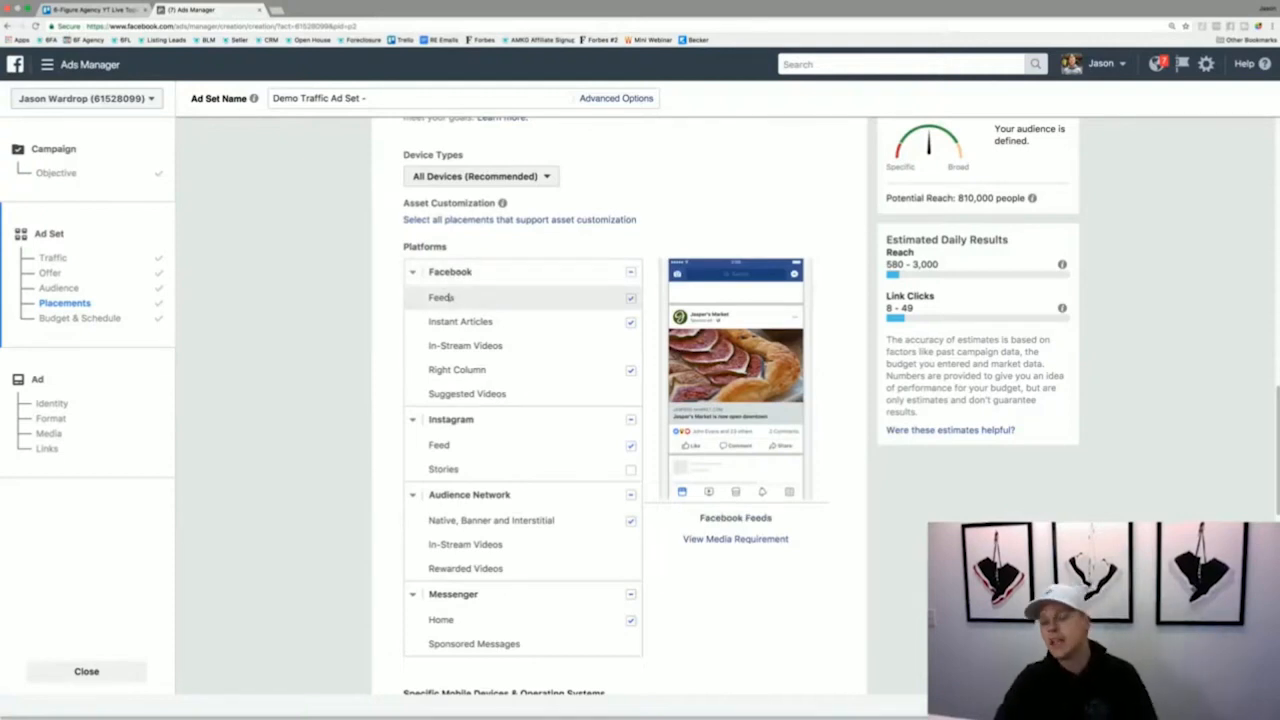
{"action": "left_click", "coordinate": [433, 178]}
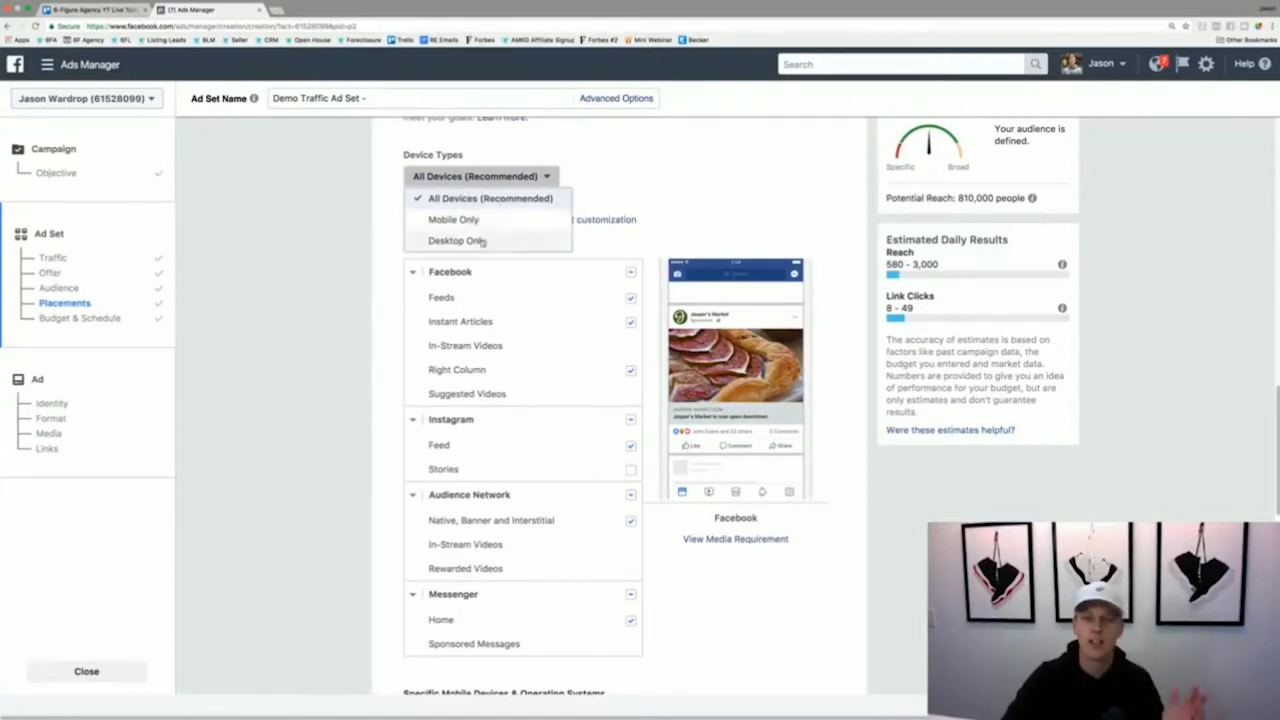
{"action": "left_click", "coordinate": [641, 183]}
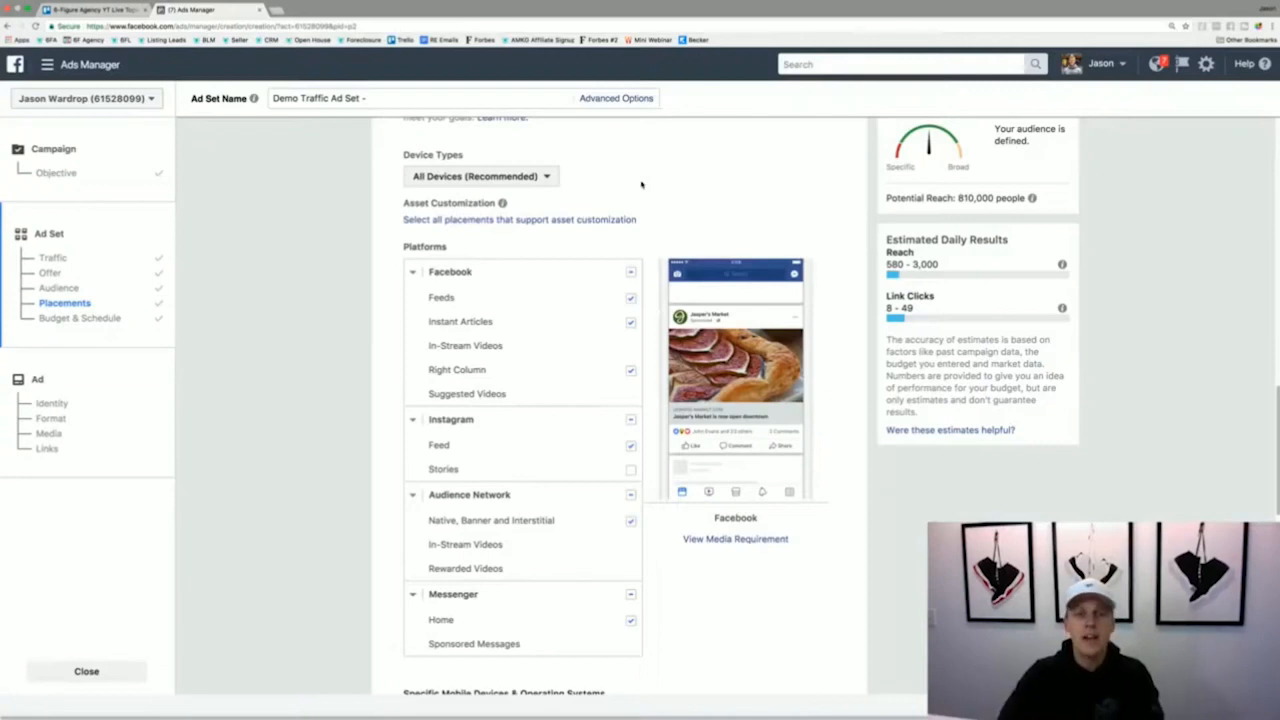
Limit placements to Facebook Feeds by deselecting Instant Articles, Right Column, Instagram, Audience Network and Messenger.
{"action": "left_click", "coordinate": [631, 322]}
{"action": "left_click", "coordinate": [631, 371]}
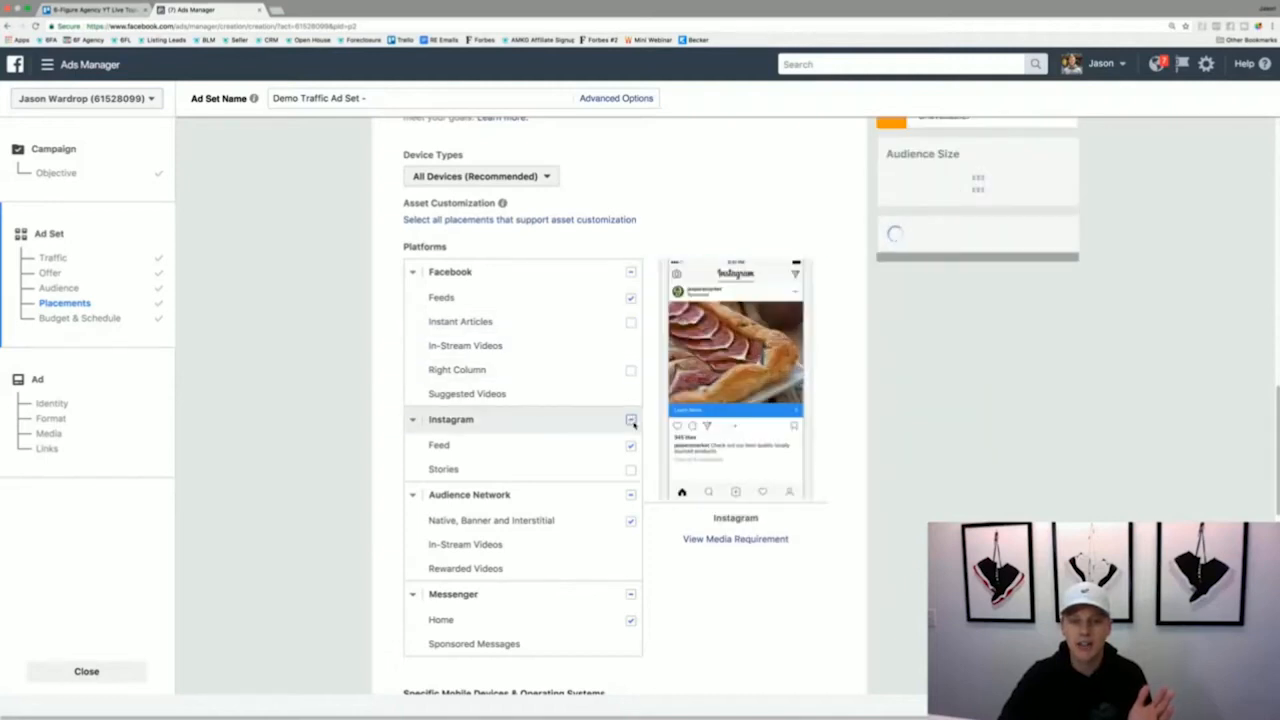
{"action": "left_click", "coordinate": [631, 420]}
{"action": "left_click", "coordinate": [631, 495]}
{"action": "left_click", "coordinate": [630, 594]}
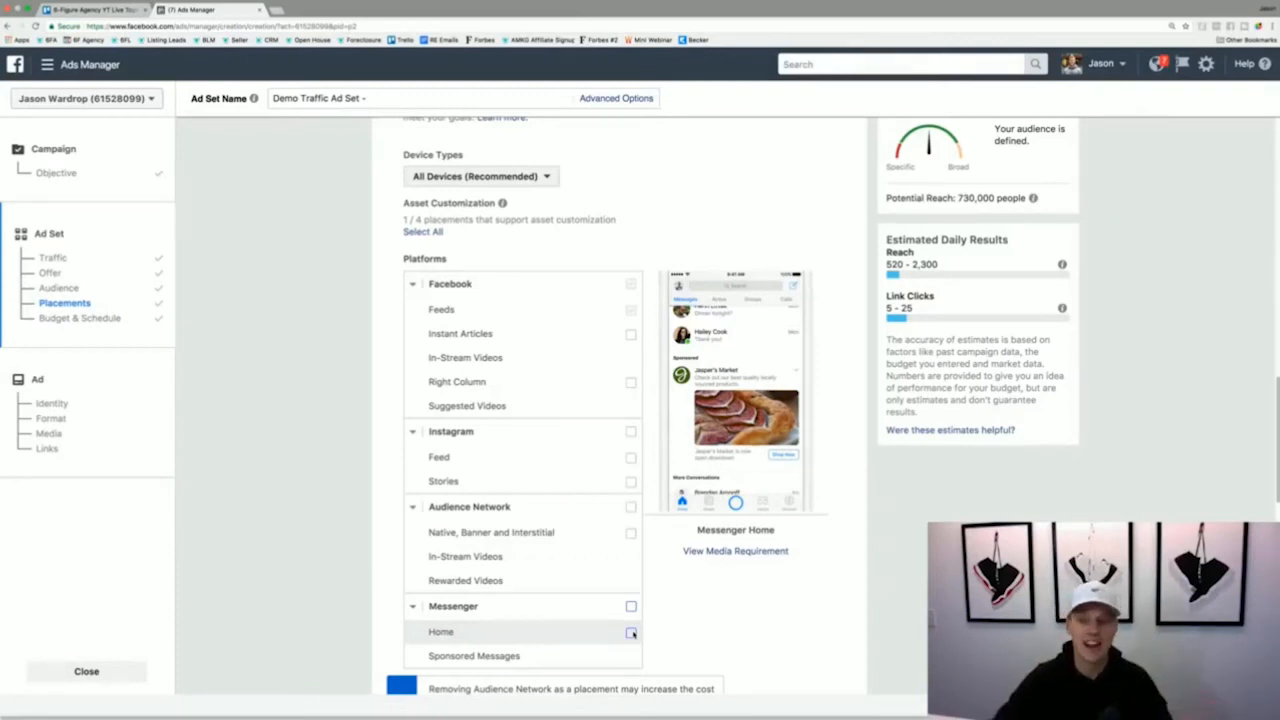
Change the ad set's budget type to Daily Budget and set the amount to $10.00.
{"action": "scroll", "coordinate": [671, 555], "scroll_direction": "down", "scroll_amount": 3}
{"action": "scroll", "coordinate": [671, 555], "scroll_direction": "down", "scroll_amount": 3}
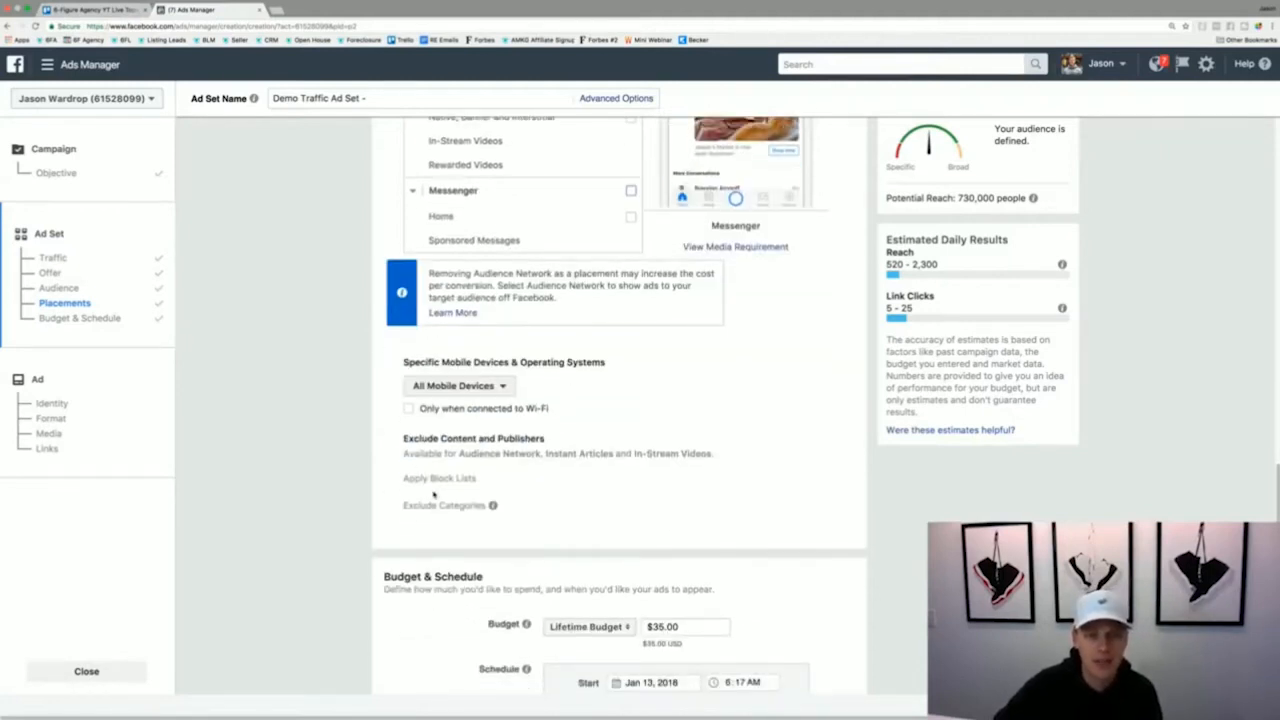
{"action": "scroll", "coordinate": [420, 522], "scroll_direction": "down", "scroll_amount": 2}
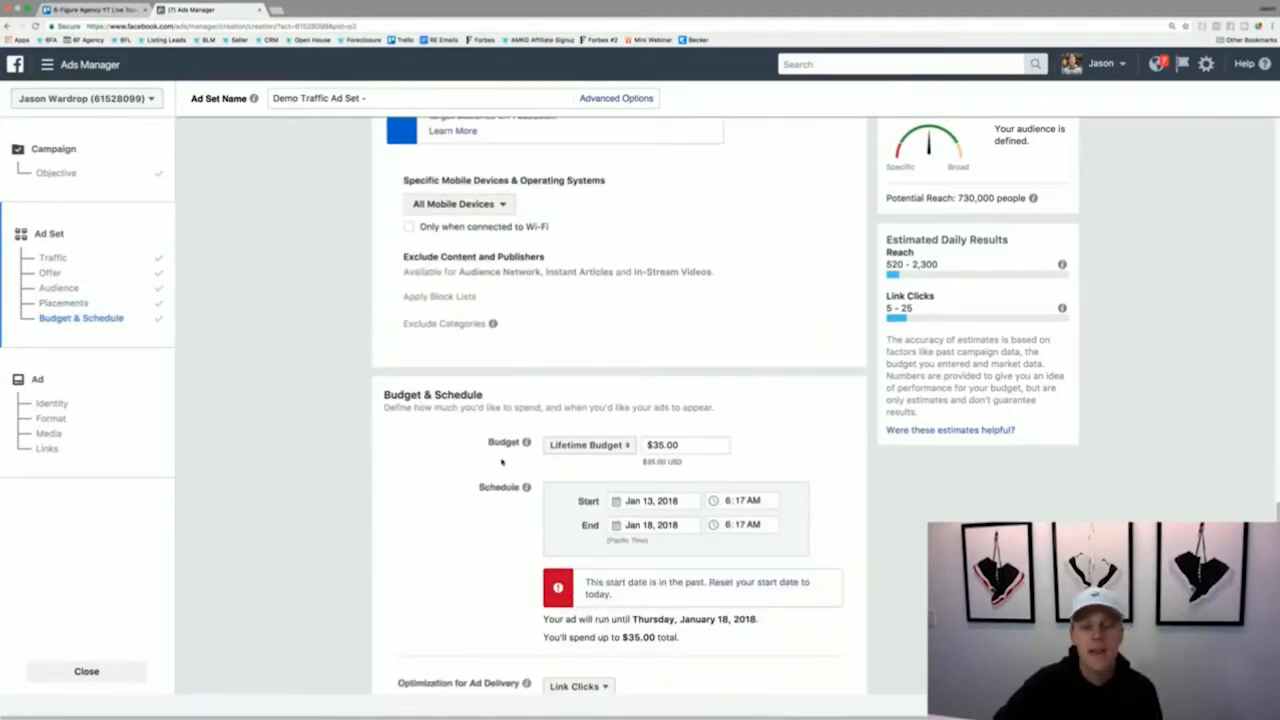
{"action": "left_click", "coordinate": [578, 447]}
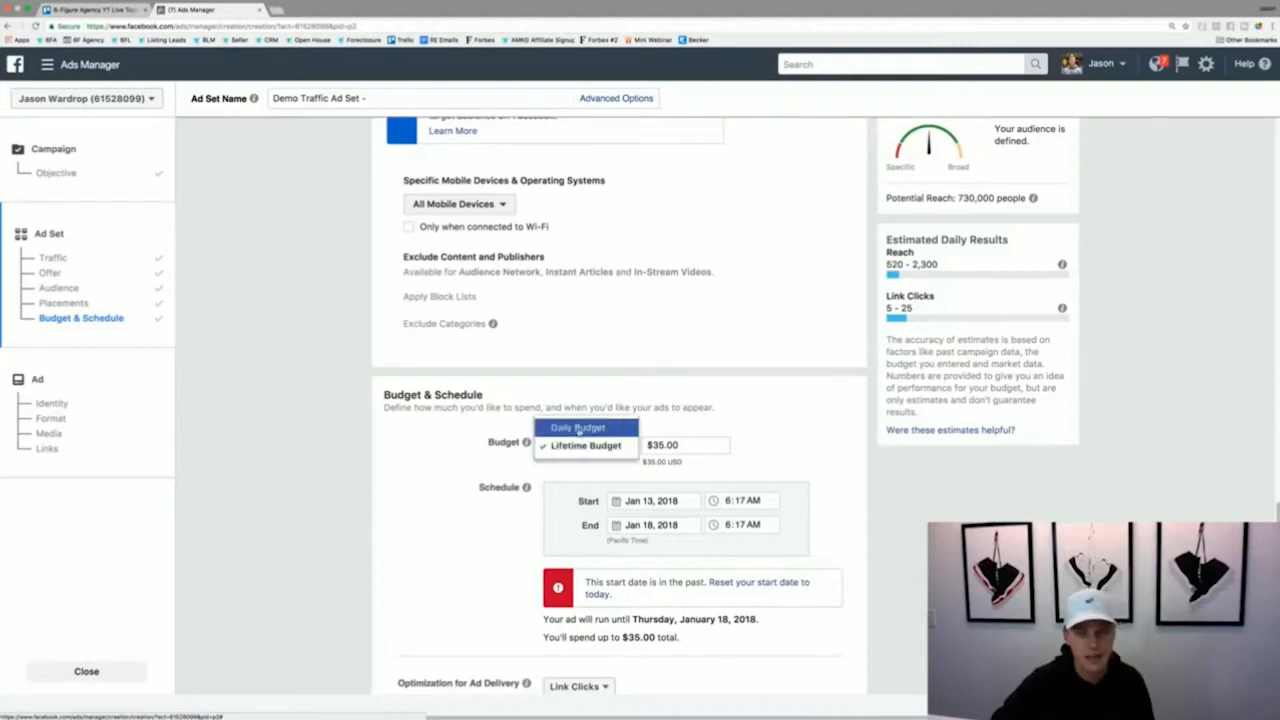
{"action": "left_click", "coordinate": [581, 428]}
{"action": "left_click", "coordinate": [641, 446]}
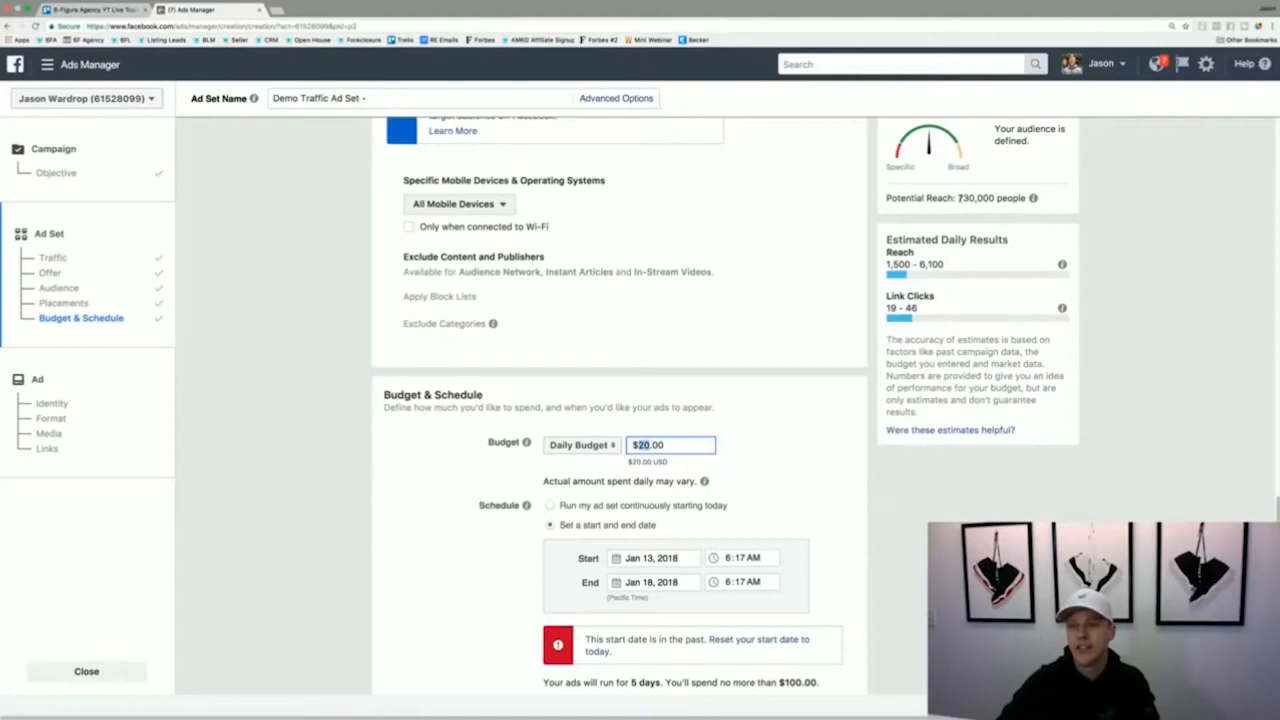
{"action": "left_click_drag", "start_coordinate": [958, 197], "coordinate": [976, 198]}
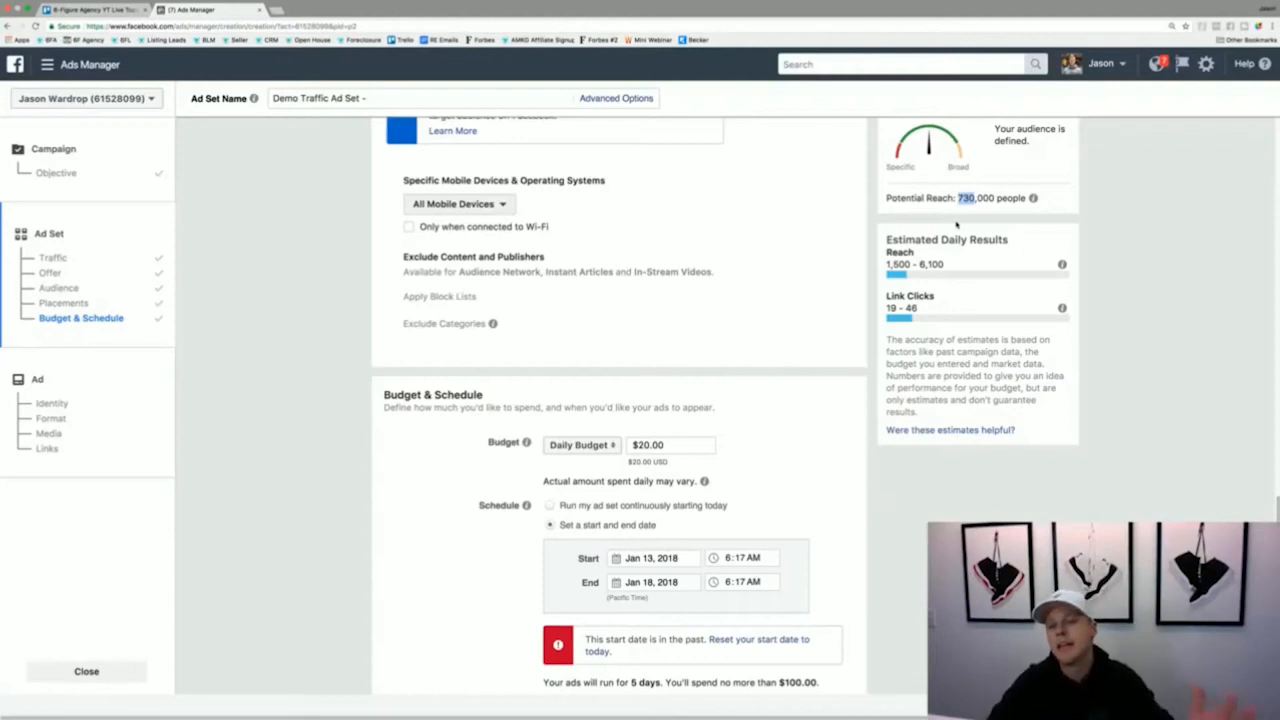
{"action": "left_click", "coordinate": [637, 444]}
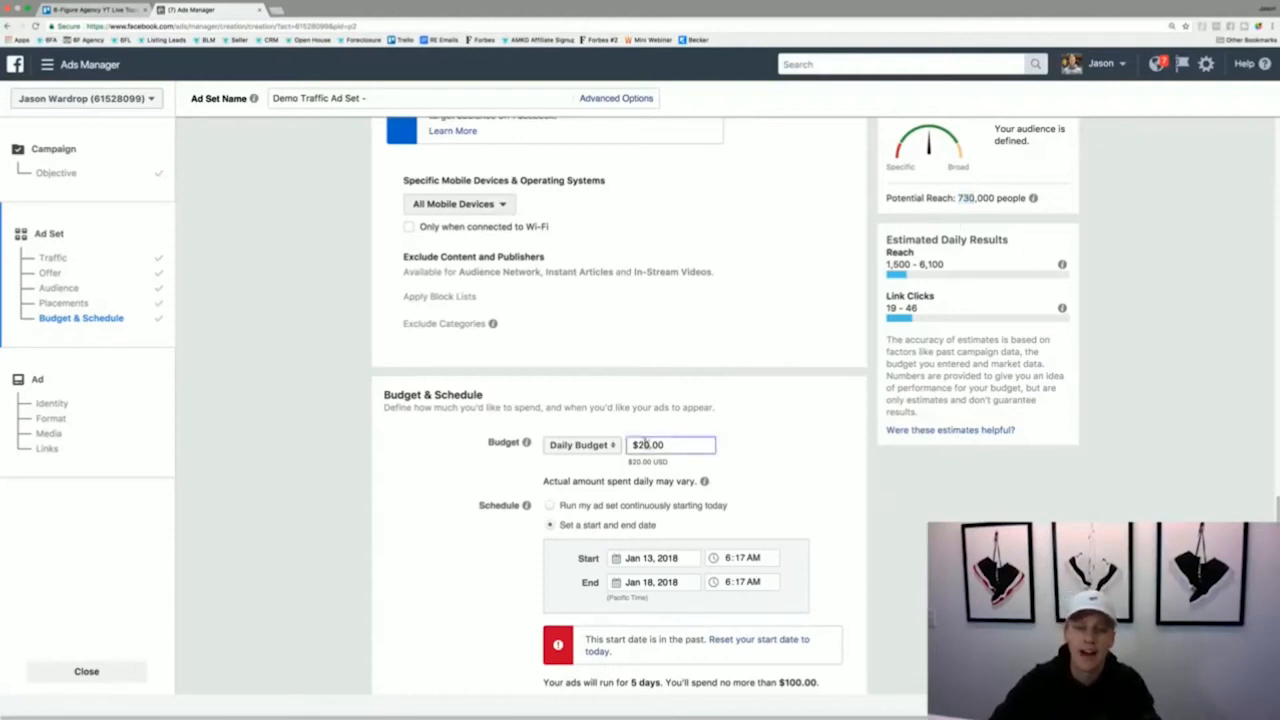
{"action": "key", "text": "Delete"}
{"action": "type", "text": "1"}
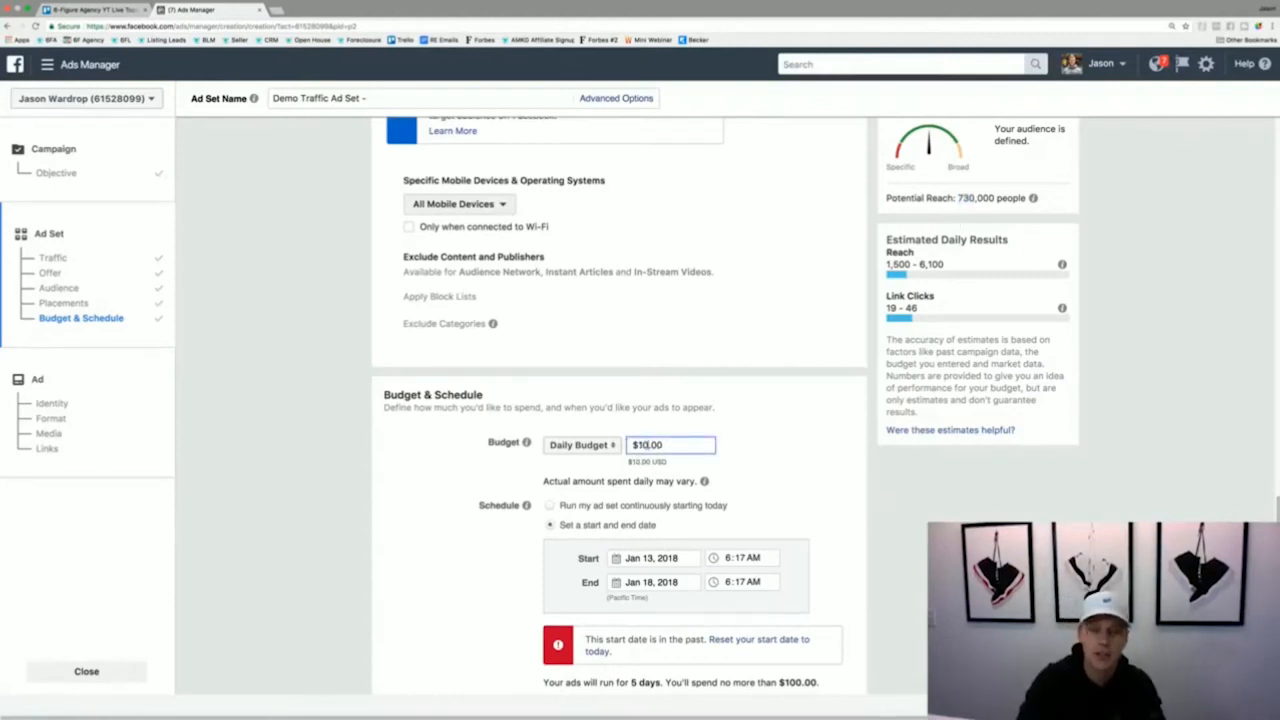
{"action": "left_click", "coordinate": [845, 441]}
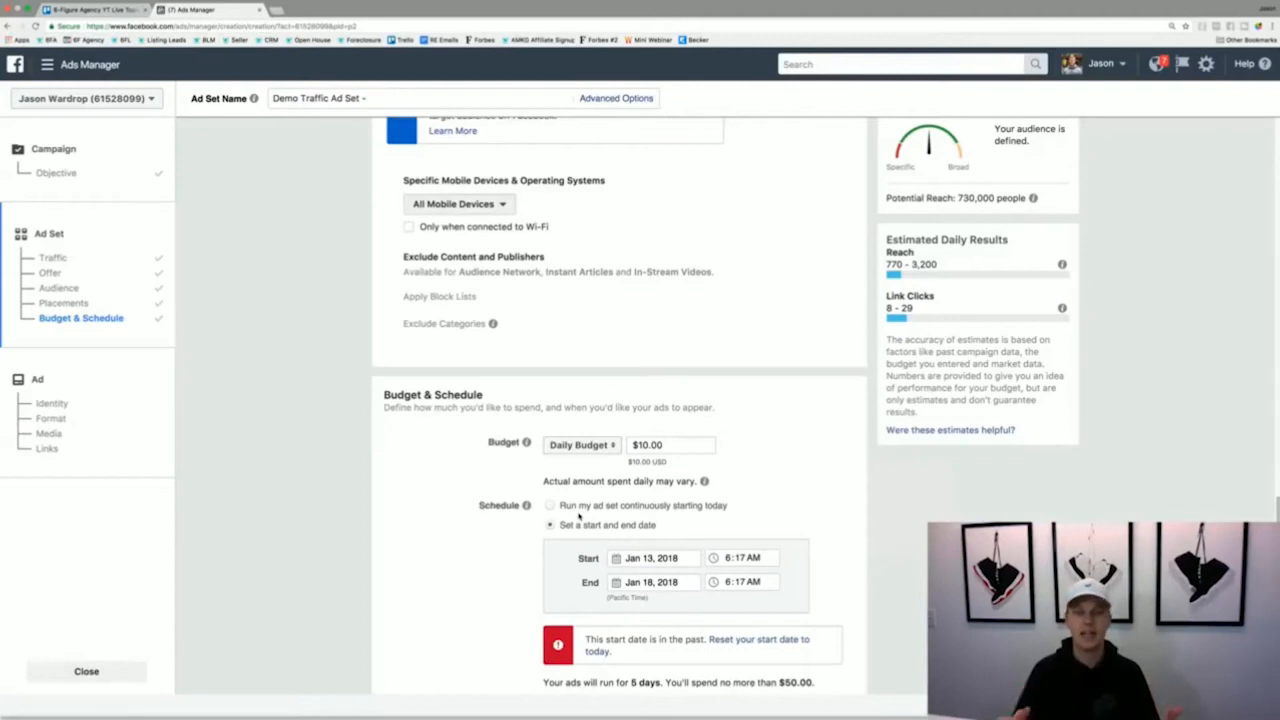
Set the ad set's start to Jan 15, 2018 at 8:00 AM.
{"action": "left_click", "coordinate": [641, 557]}
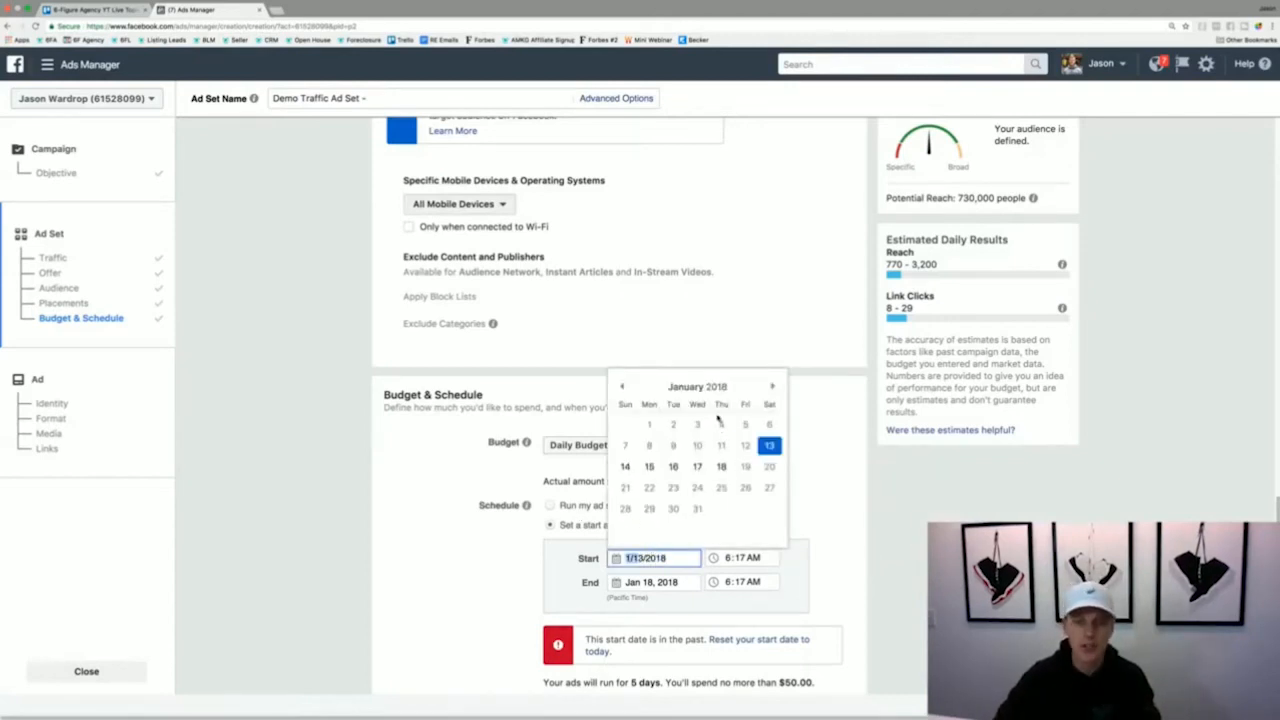
{"action": "left_click", "coordinate": [649, 468]}
{"action": "left_click", "coordinate": [728, 558]}
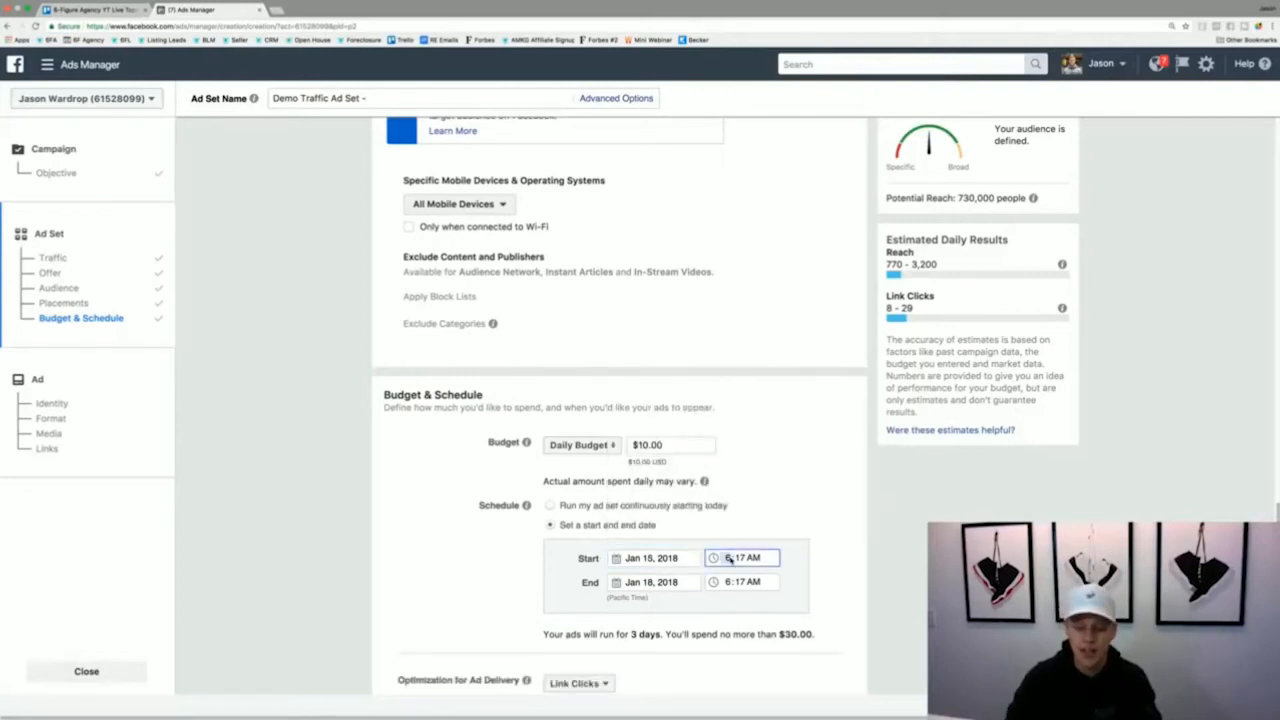
{"action": "type", "text": "800"}
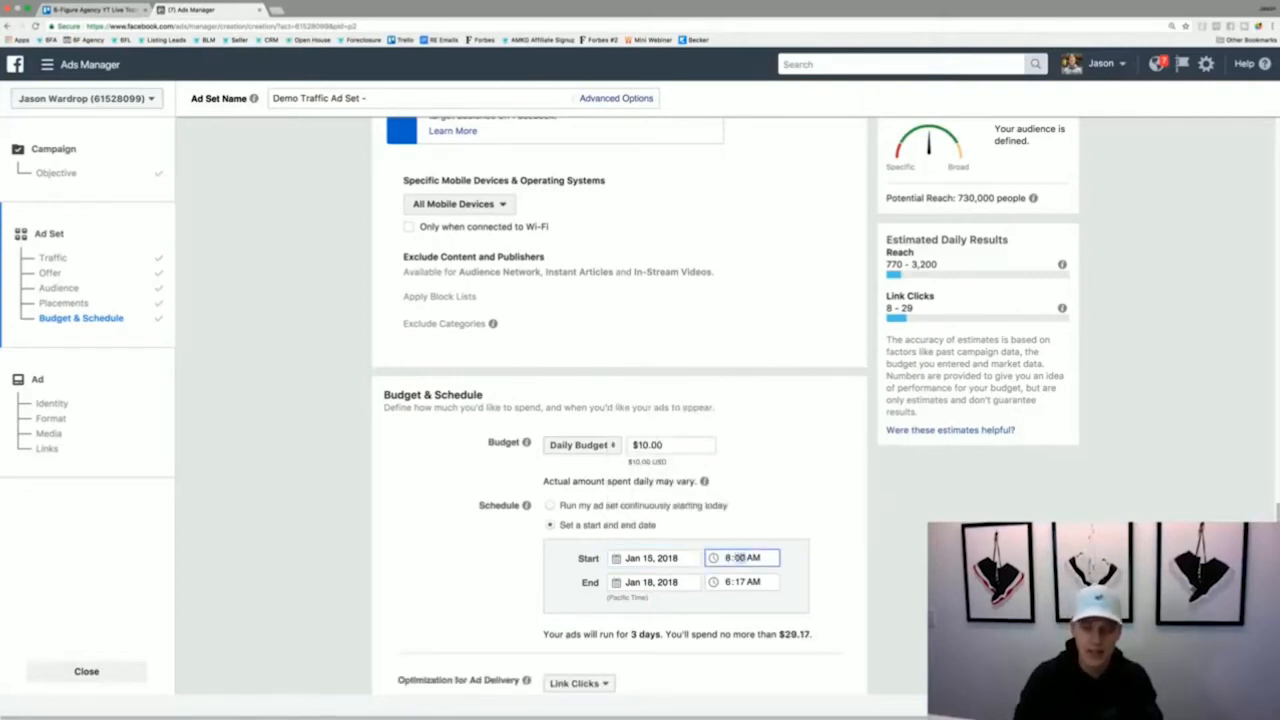
{"action": "left_click", "coordinate": [844, 545]}
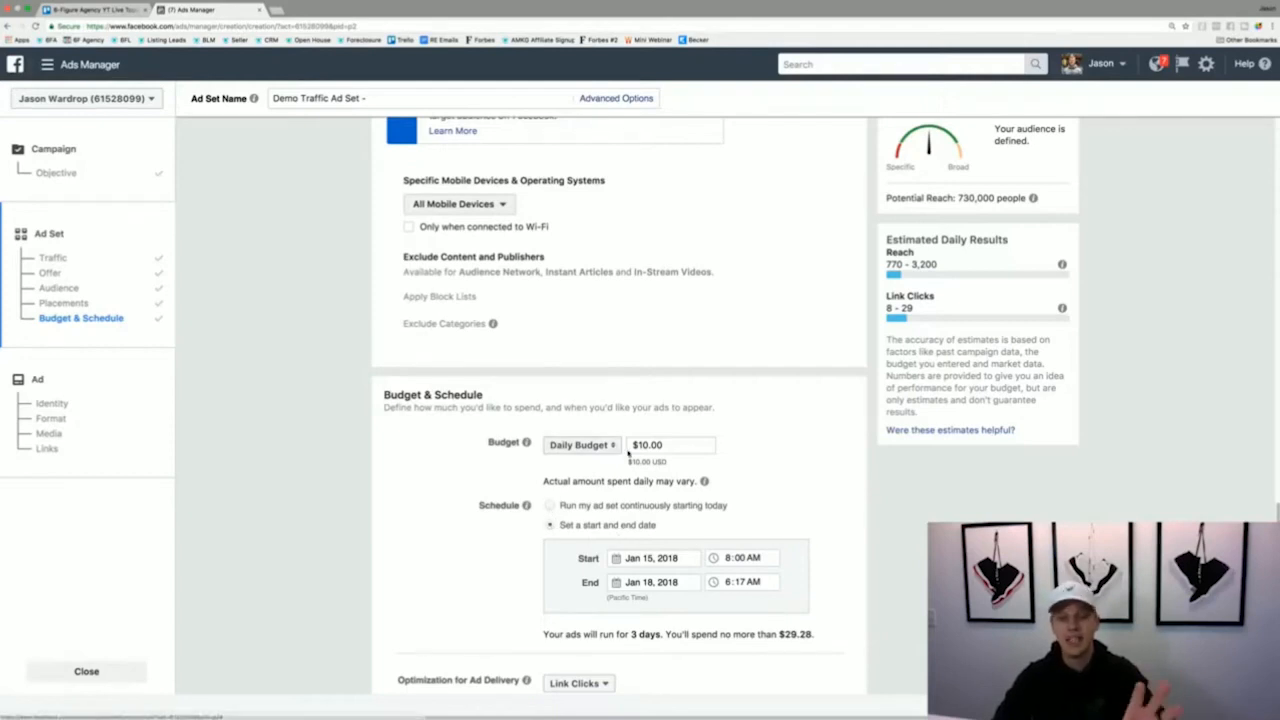
Switch the schedule to run continuously and back to start and end dates, starting Jan 15, 2018 at 8:00 AM.
{"action": "left_click", "coordinate": [549, 506]}
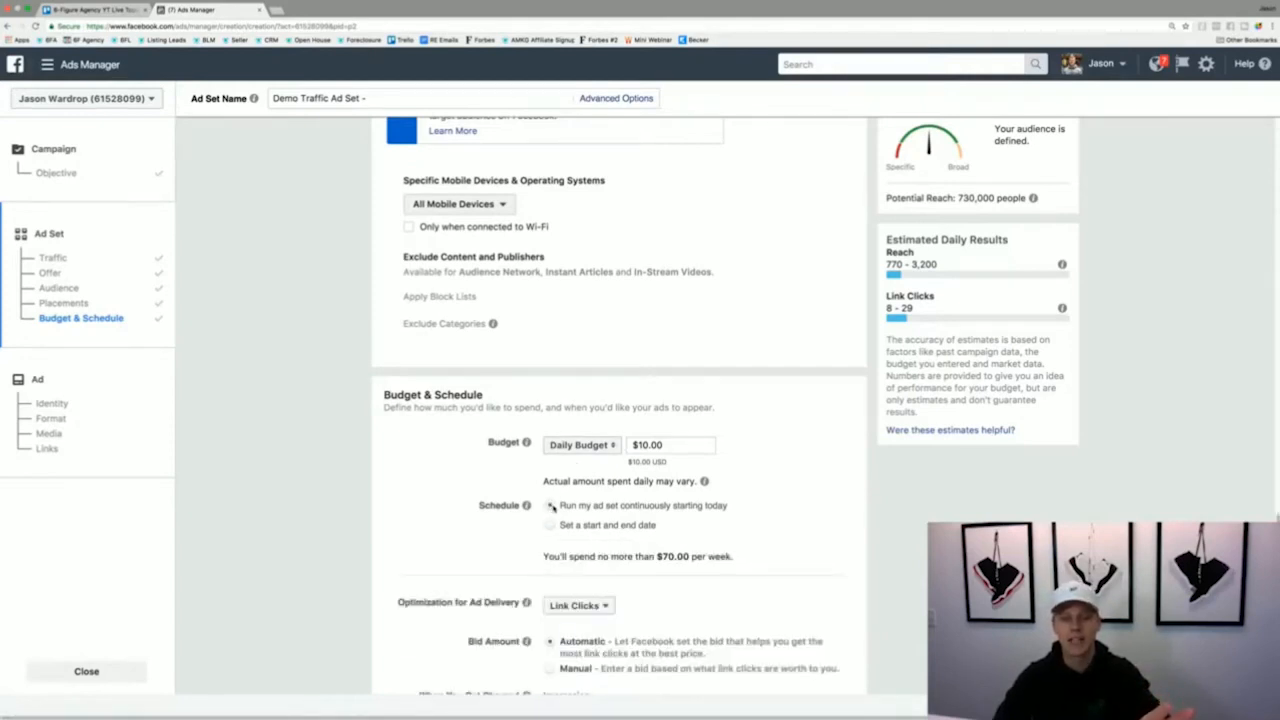
{"action": "left_click", "coordinate": [550, 525]}
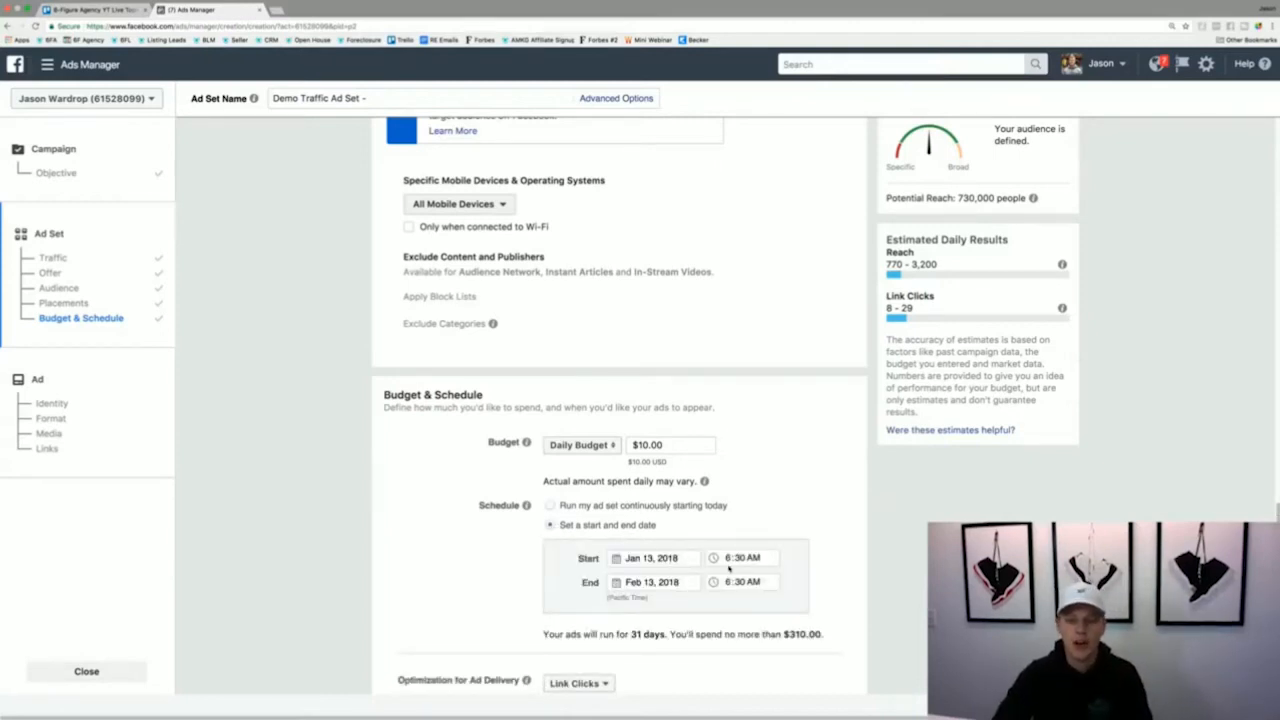
{"action": "left_click", "coordinate": [650, 558]}
{"action": "left_click", "coordinate": [650, 470]}
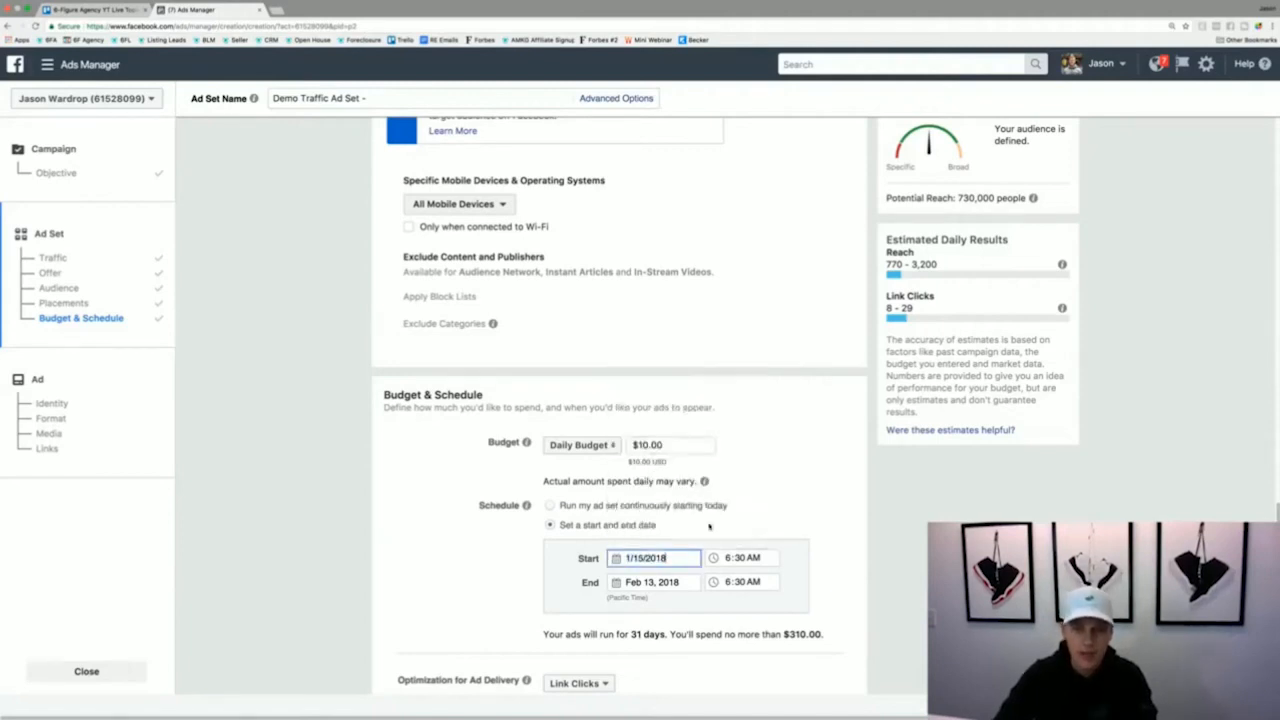
{"action": "left_click", "coordinate": [729, 558]}
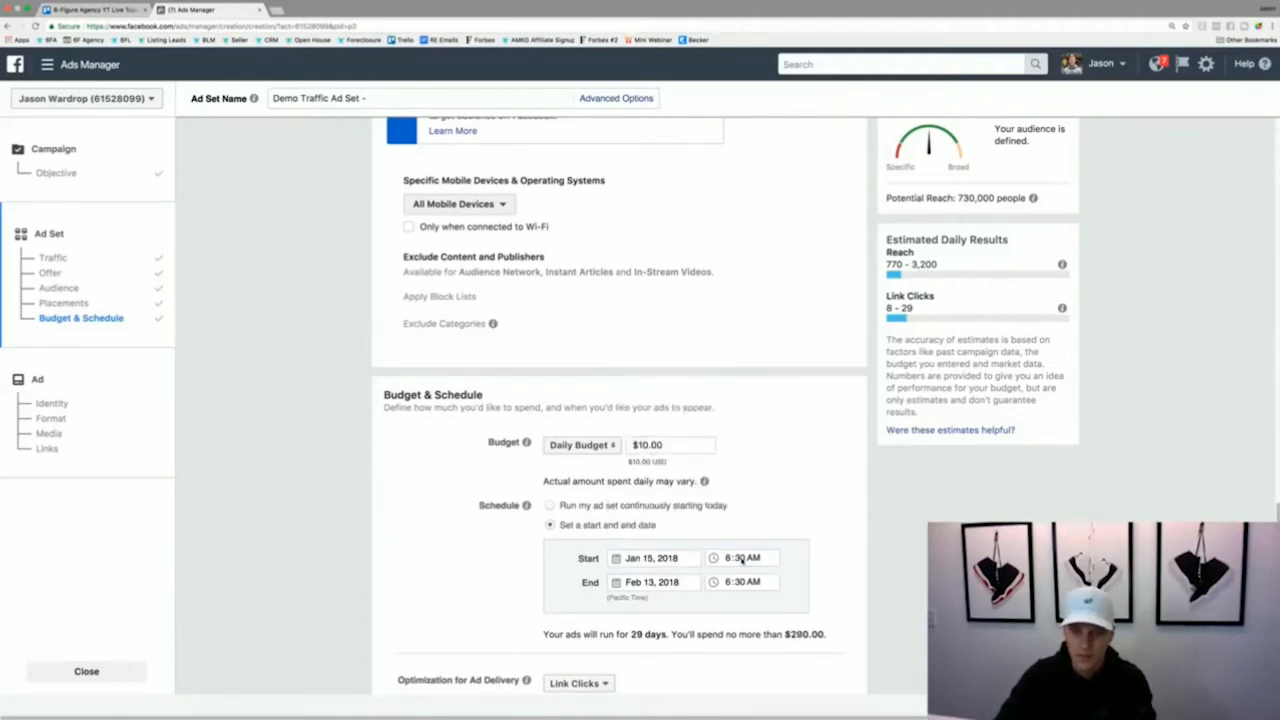
{"action": "type", "text": "00"}
{"action": "left_click", "coordinate": [821, 560]}
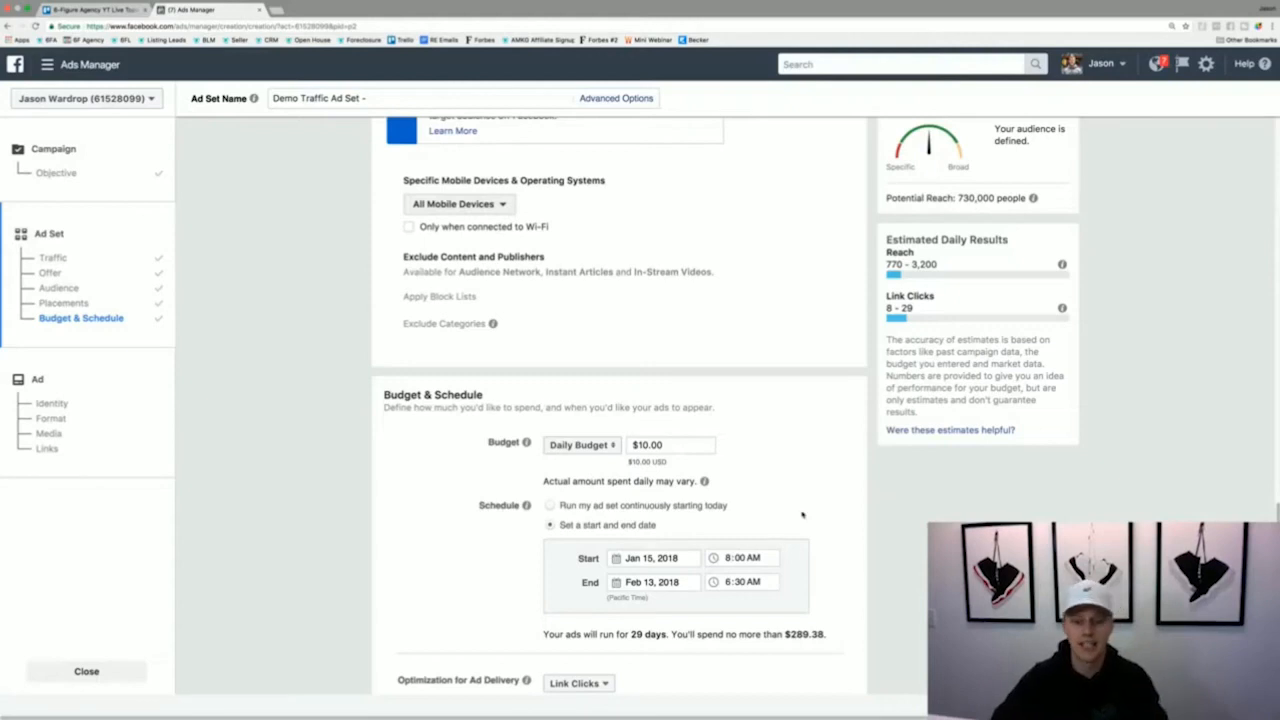
{"action": "scroll", "coordinate": [763, 463], "scroll_direction": "down", "scroll_amount": 5}
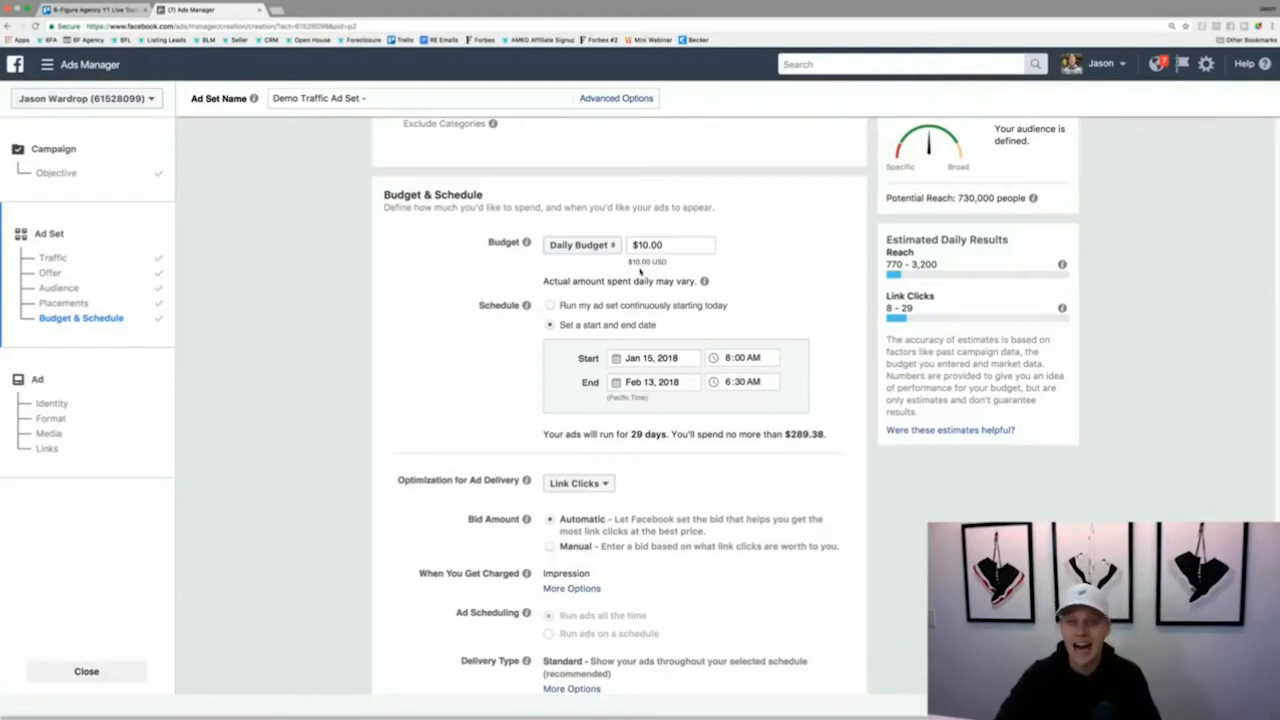
Leave the optimization and delivery settings at their defaults and continue from the ad set to creating the ad.
{"action": "scroll", "coordinate": [495, 350], "scroll_direction": "down", "scroll_amount": 2}
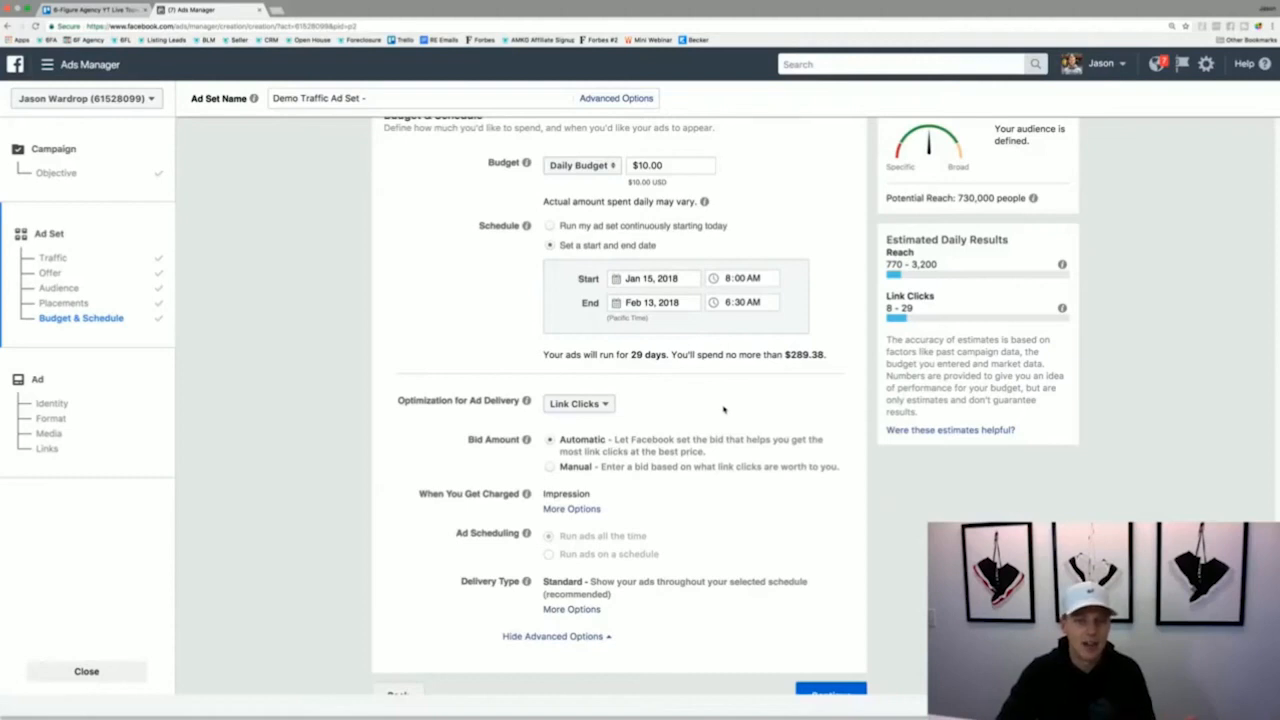
{"action": "scroll", "coordinate": [724, 409], "scroll_direction": "down", "scroll_amount": 1}
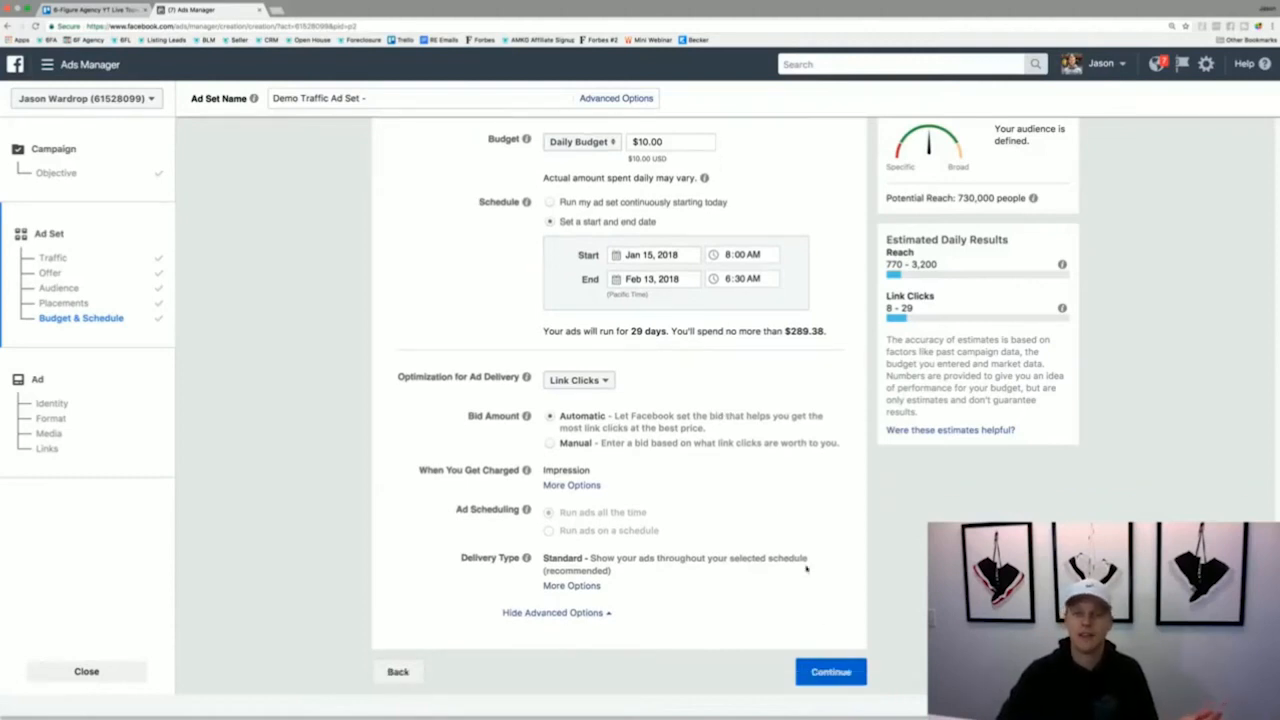
{"action": "left_click", "coordinate": [824, 674]}
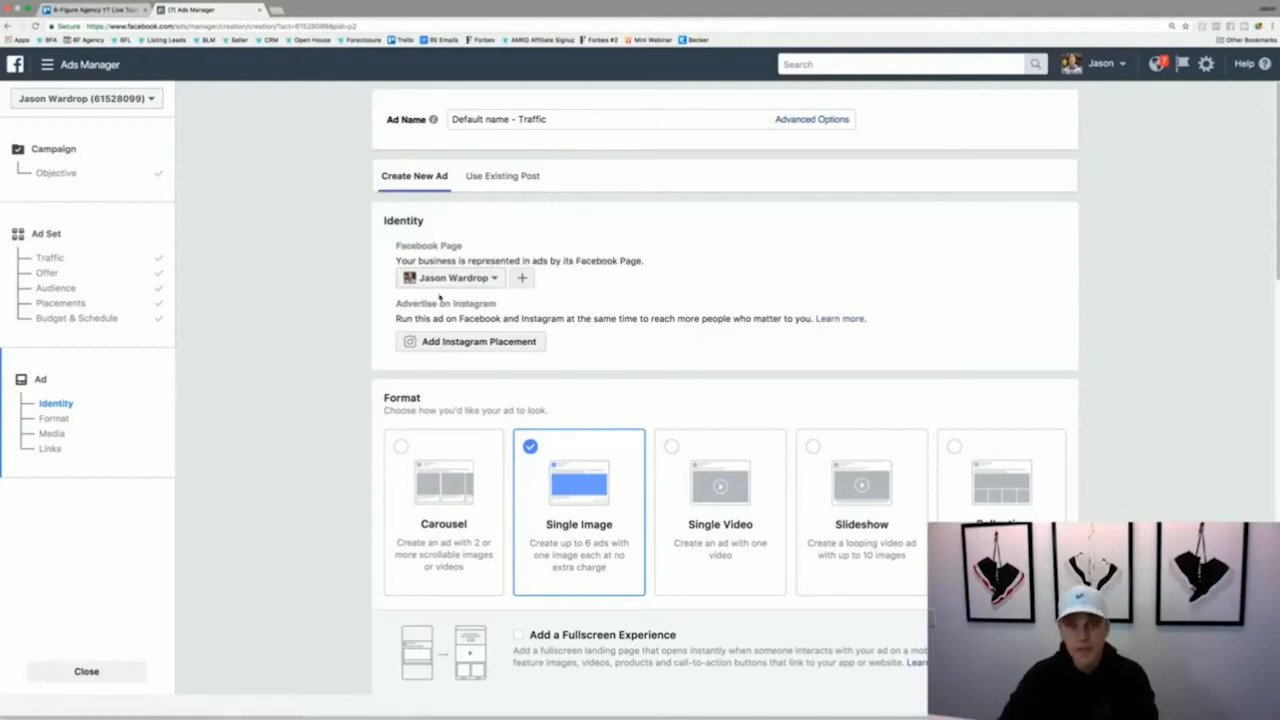
{"action": "left_click_drag", "start_coordinate": [390, 310], "coordinate": [500, 310]}
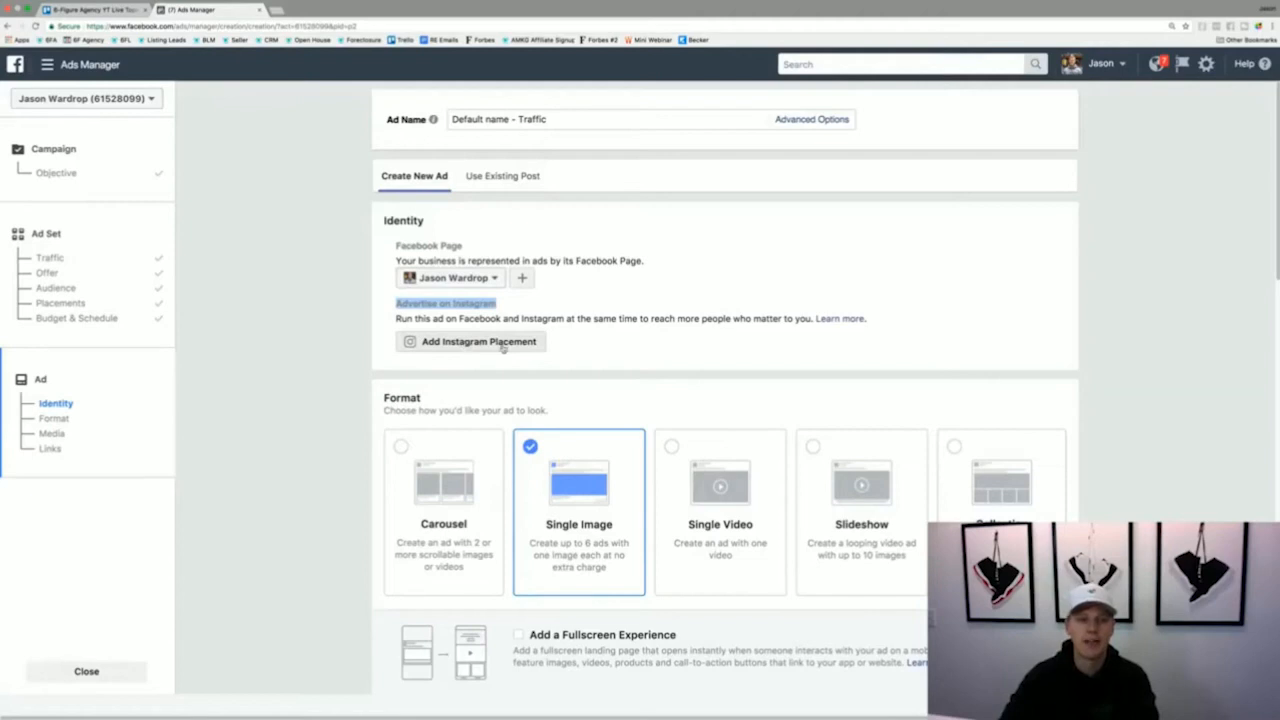
Browse the existing Page posts that could be used for the ad, and return to creating a new ad.
{"action": "left_click", "coordinate": [511, 177]}
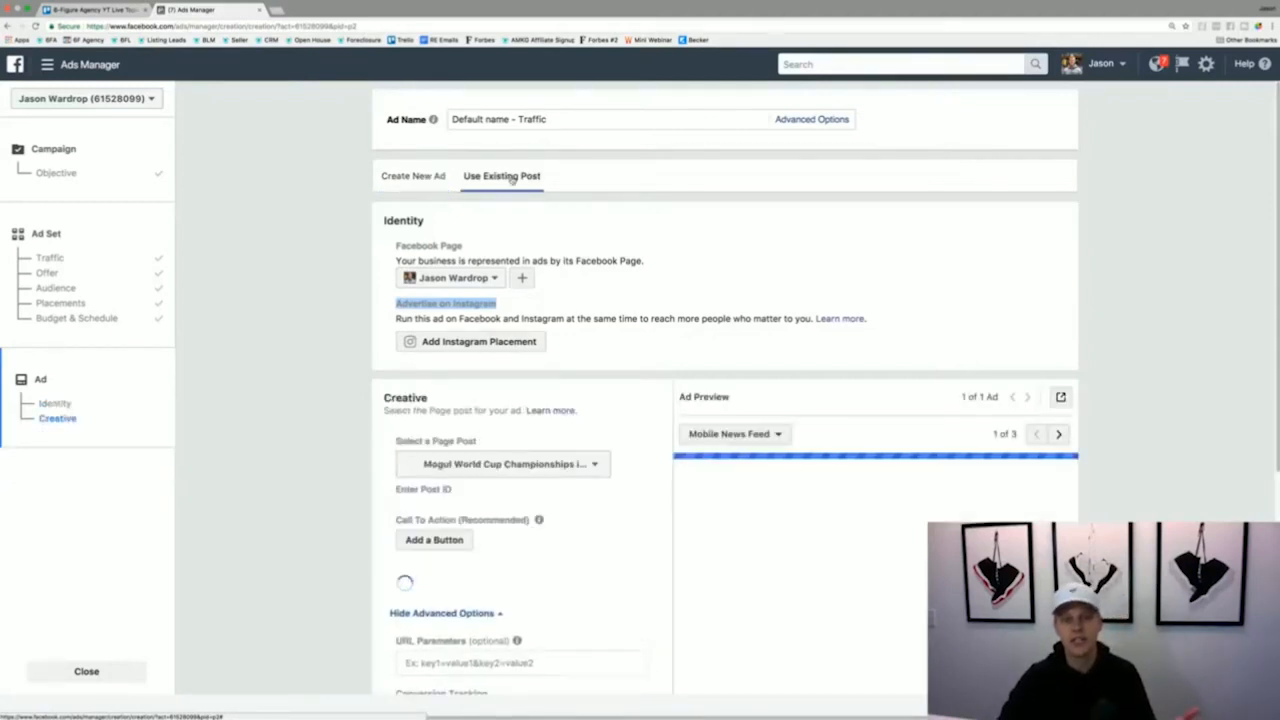
{"action": "left_click", "coordinate": [592, 463]}
{"action": "scroll", "coordinate": [580, 281], "scroll_direction": "down", "scroll_amount": 10}
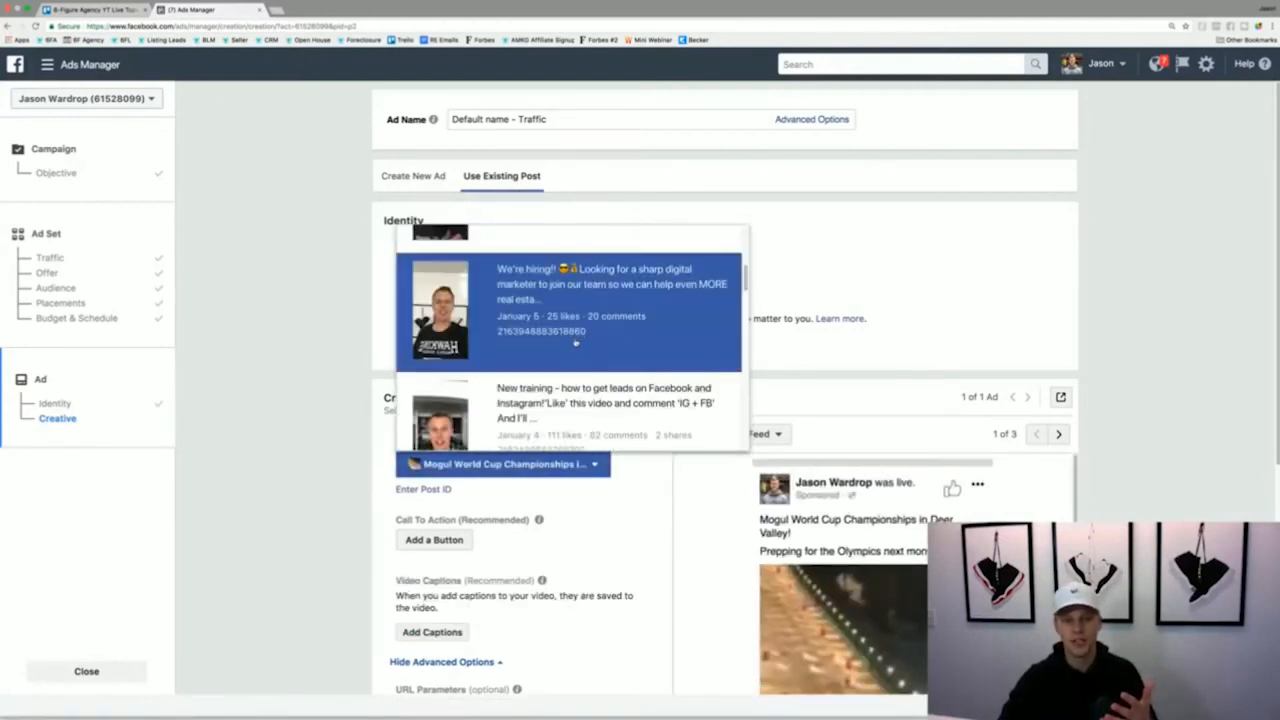
{"action": "left_click", "coordinate": [319, 372]}
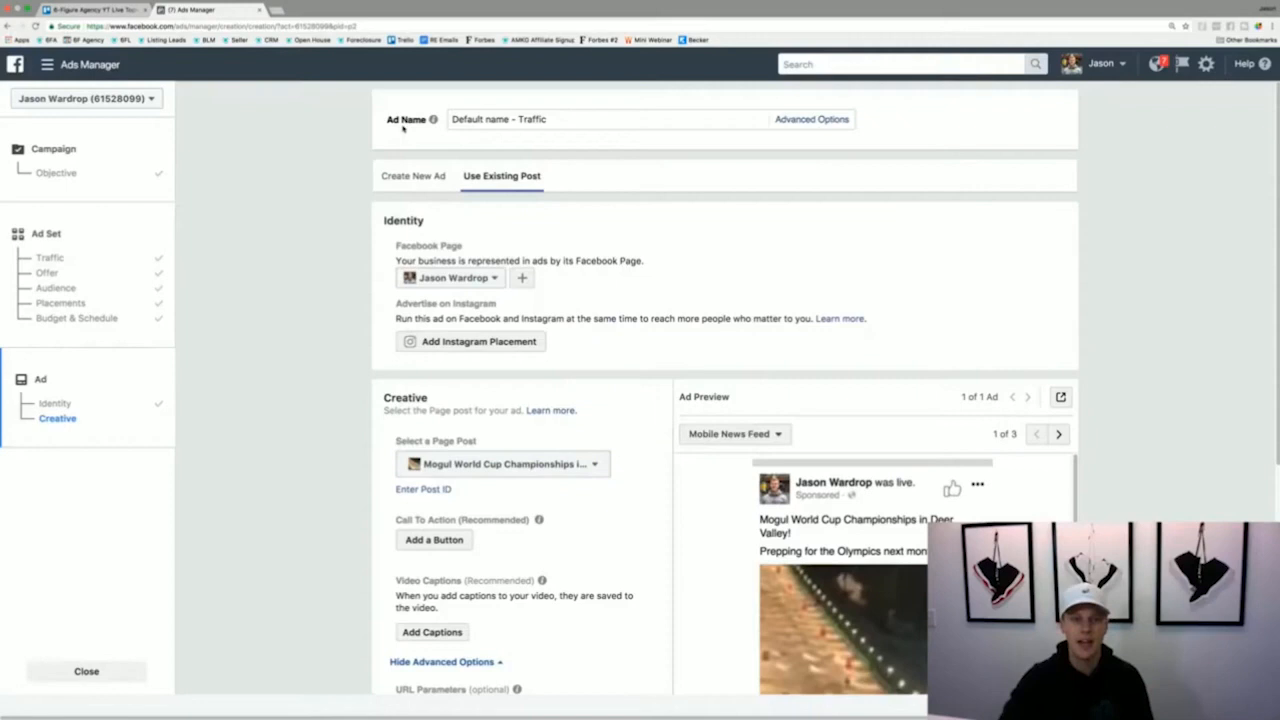
{"action": "left_click", "coordinate": [413, 177]}
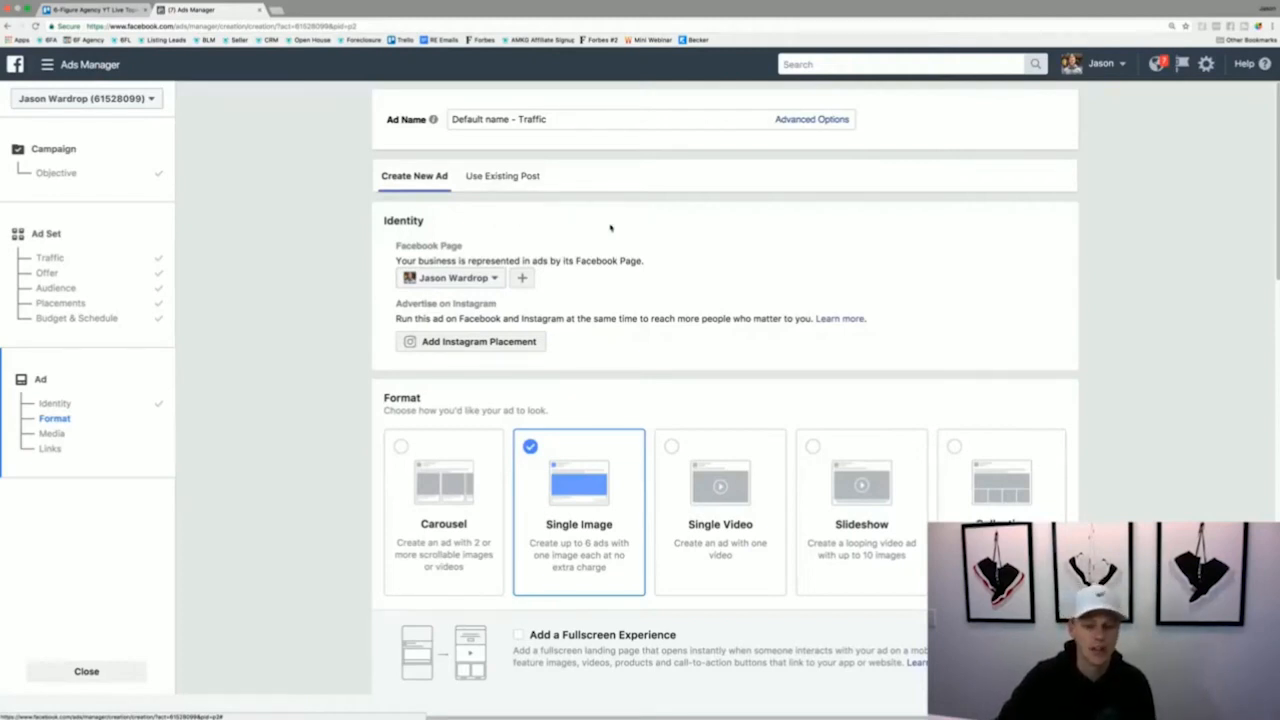
Try the Carousel ad format and review its link, destination and card settings.
{"action": "scroll", "coordinate": [611, 228], "scroll_direction": "down", "scroll_amount": 1}
{"action": "scroll", "coordinate": [611, 228], "scroll_direction": "down", "scroll_amount": 1}
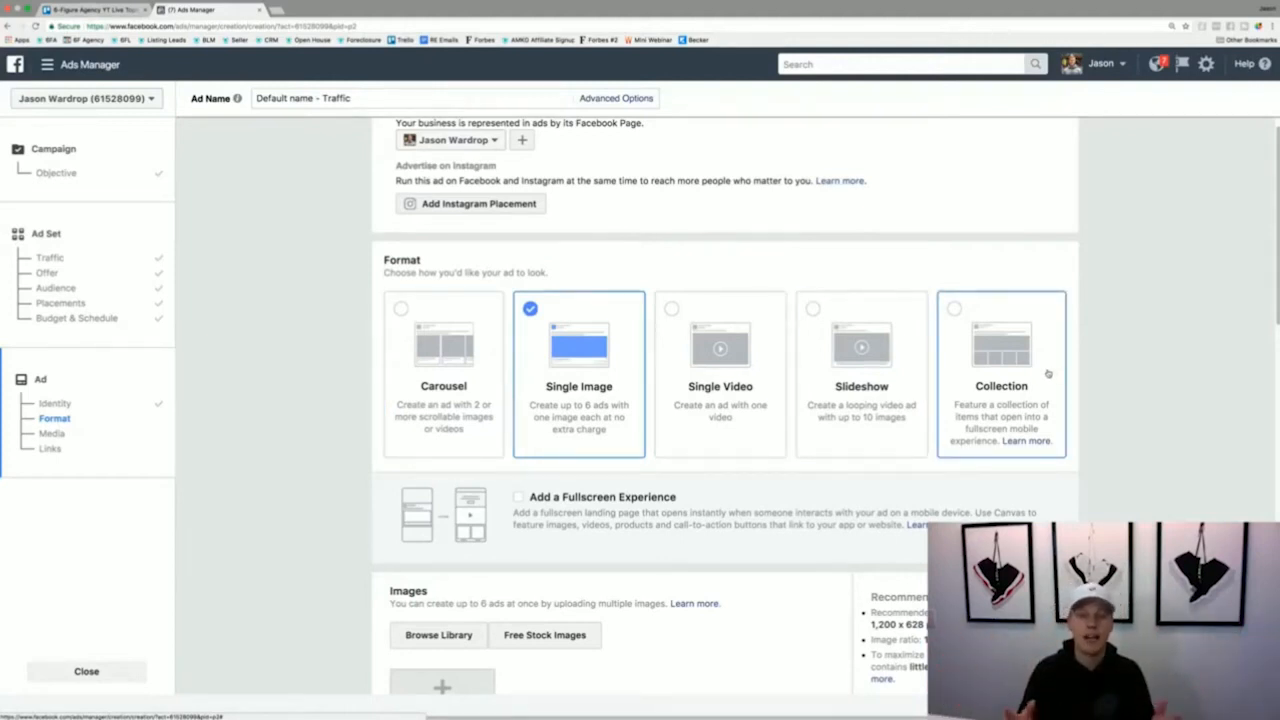
{"action": "left_click", "coordinate": [443, 358]}
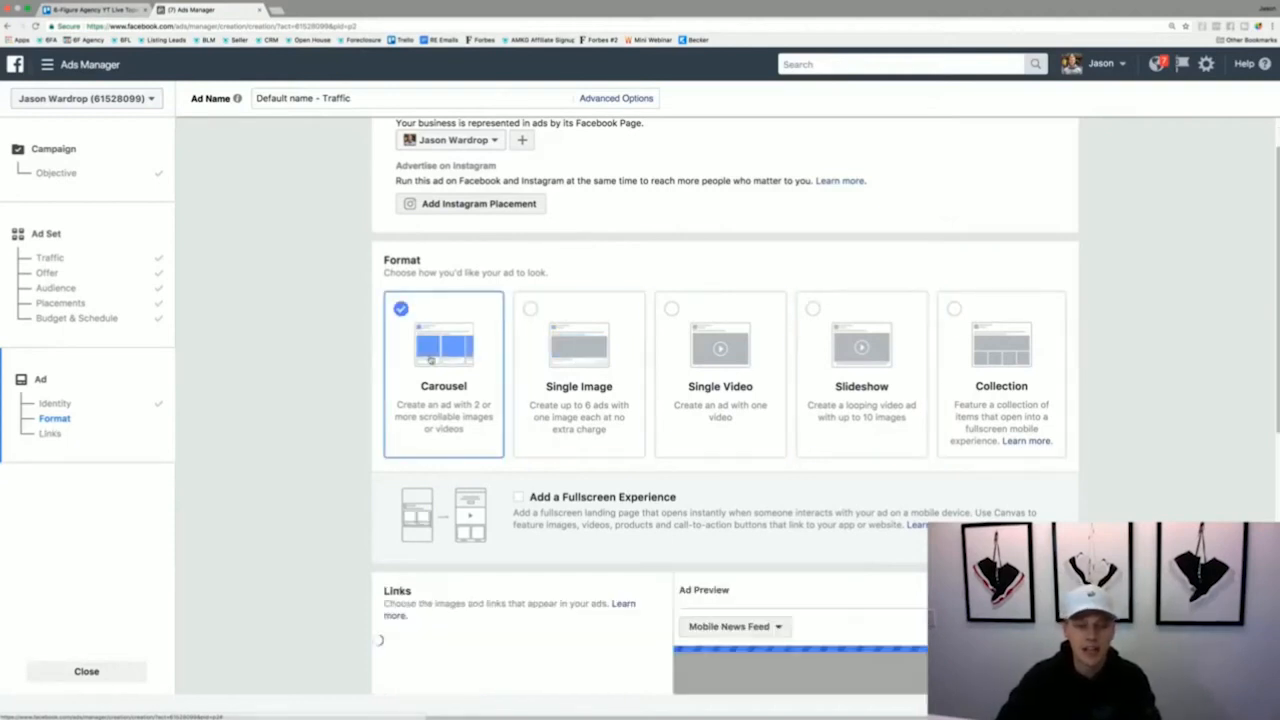
{"action": "scroll", "coordinate": [370, 412], "scroll_direction": "down", "scroll_amount": 3}
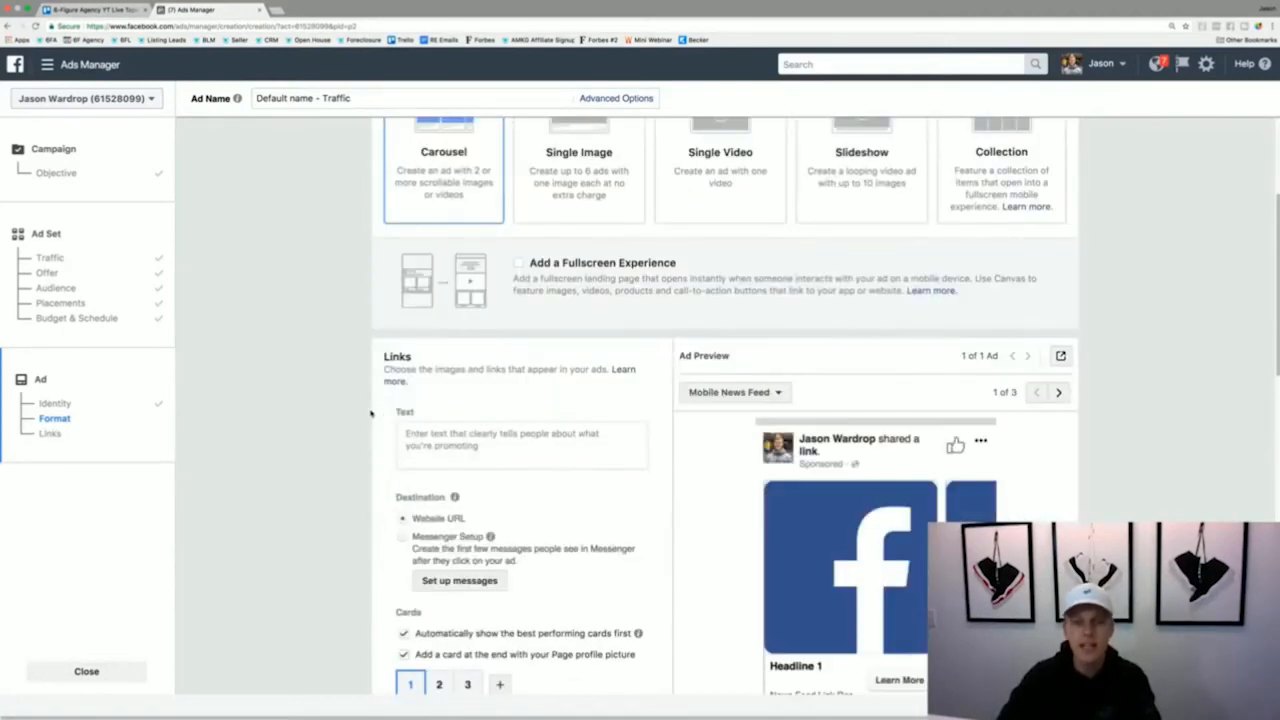
{"action": "scroll", "coordinate": [371, 415], "scroll_direction": "down", "scroll_amount": 1}
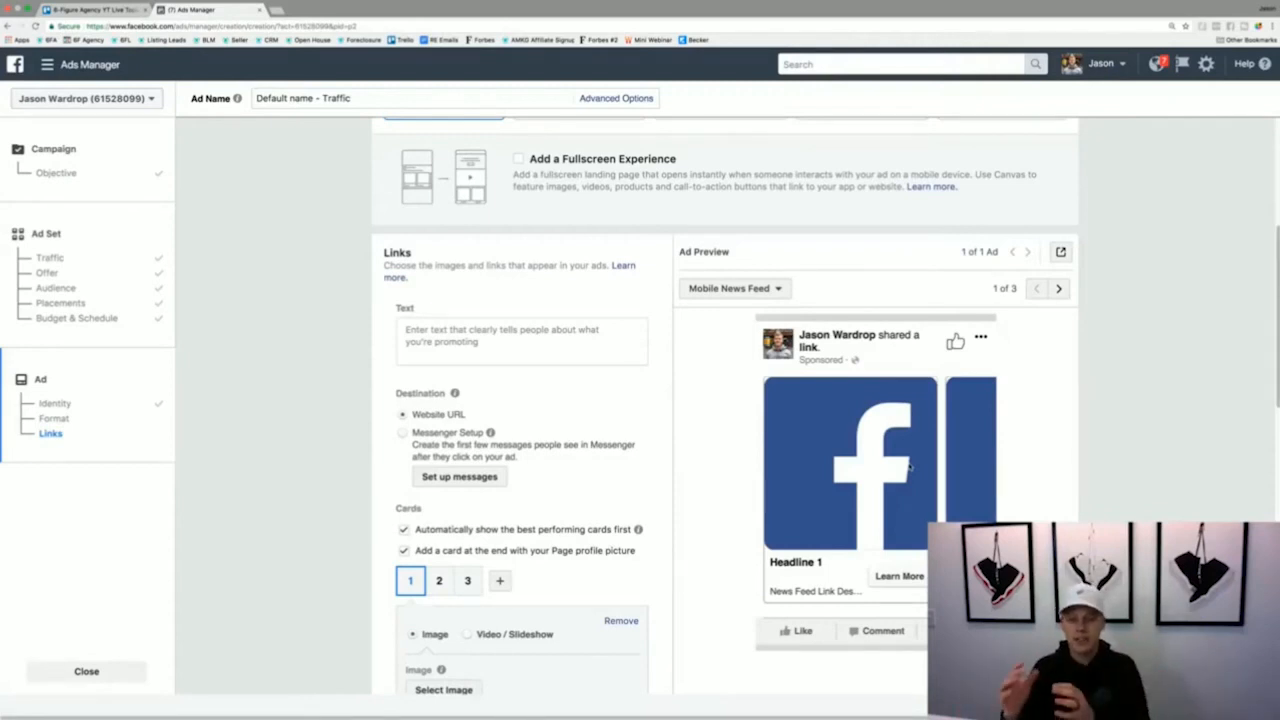
{"action": "scroll", "coordinate": [757, 510], "scroll_direction": "down", "scroll_amount": 2}
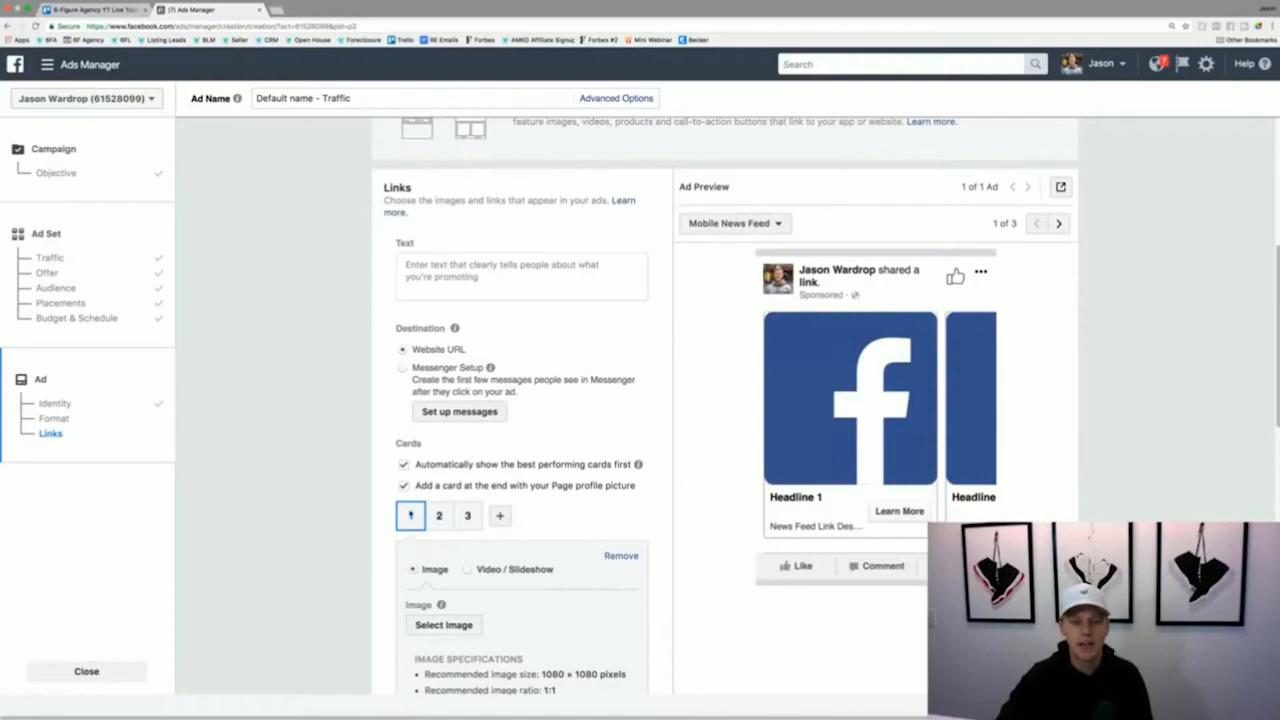
Look through carousel cards 2 and 3 and return to card 1.
{"action": "left_click", "coordinate": [434, 524]}
{"action": "left_click", "coordinate": [461, 519]}
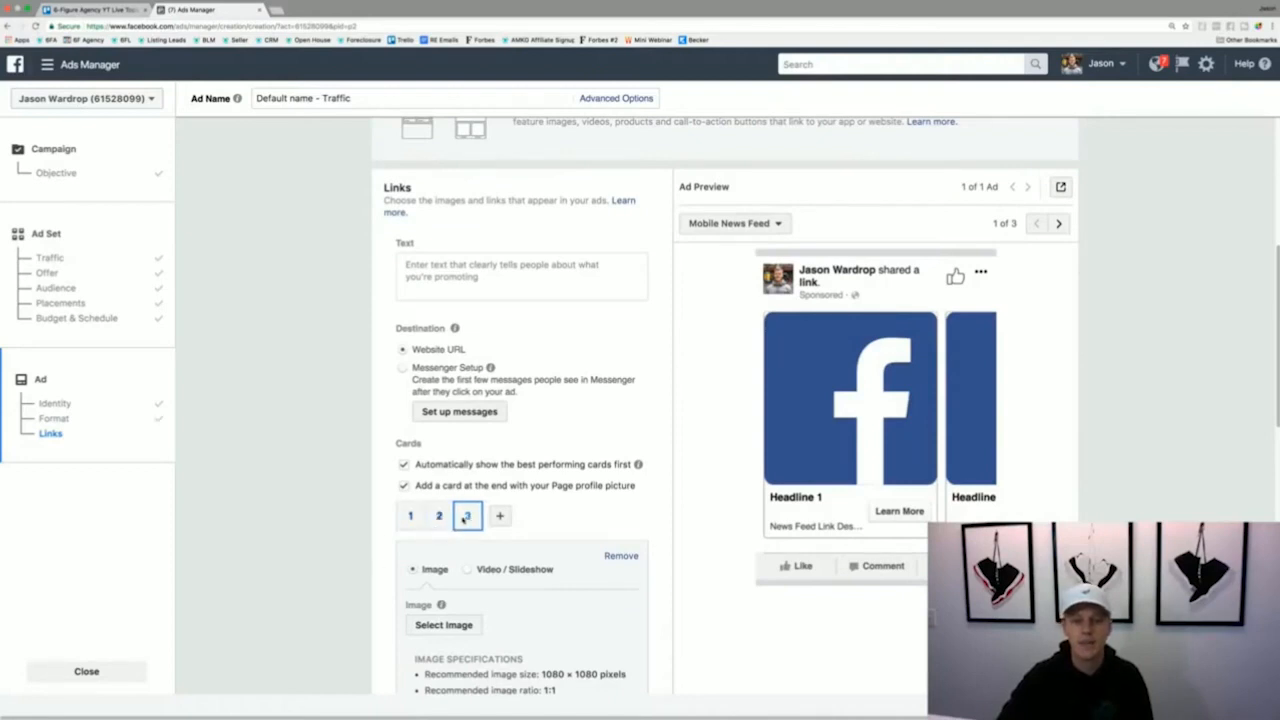
{"action": "left_click", "coordinate": [431, 522]}
{"action": "left_click", "coordinate": [421, 524]}
{"action": "mouse_move", "coordinate": [440, 604]}
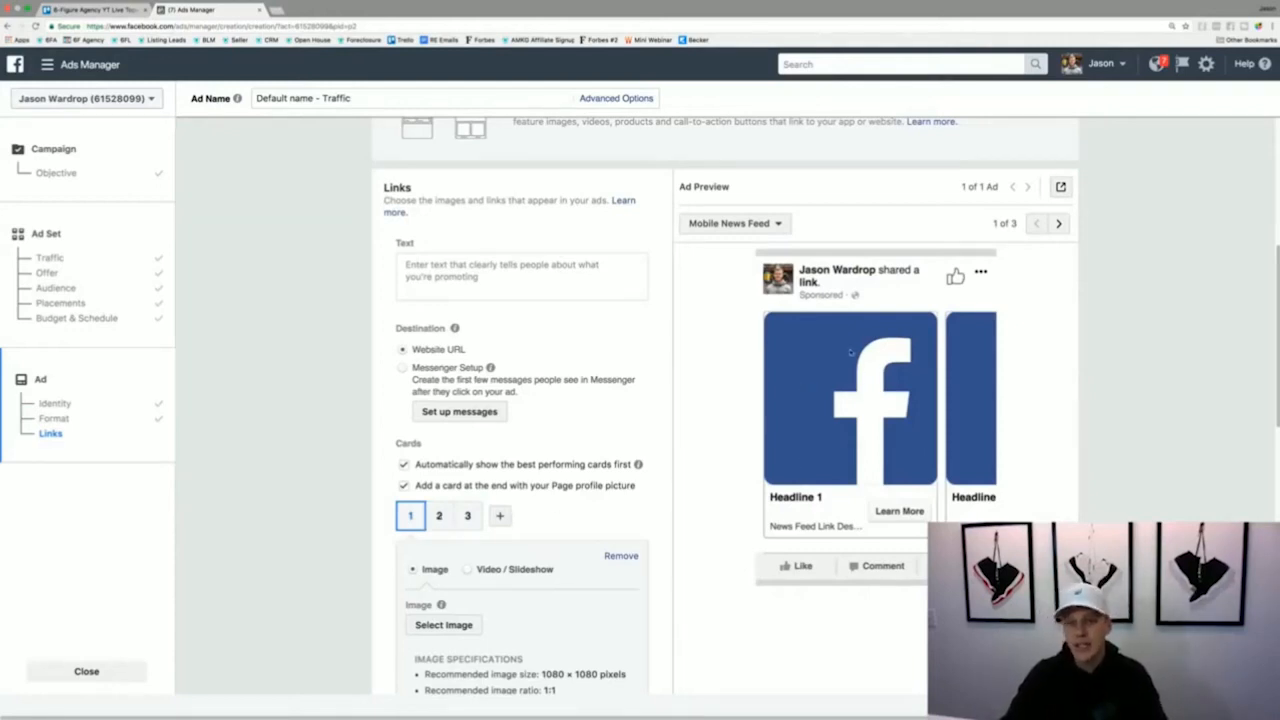
Change the ad format to Single Image and review its image upload and link options.
{"action": "scroll", "coordinate": [847, 360], "scroll_direction": "up", "scroll_amount": 1}
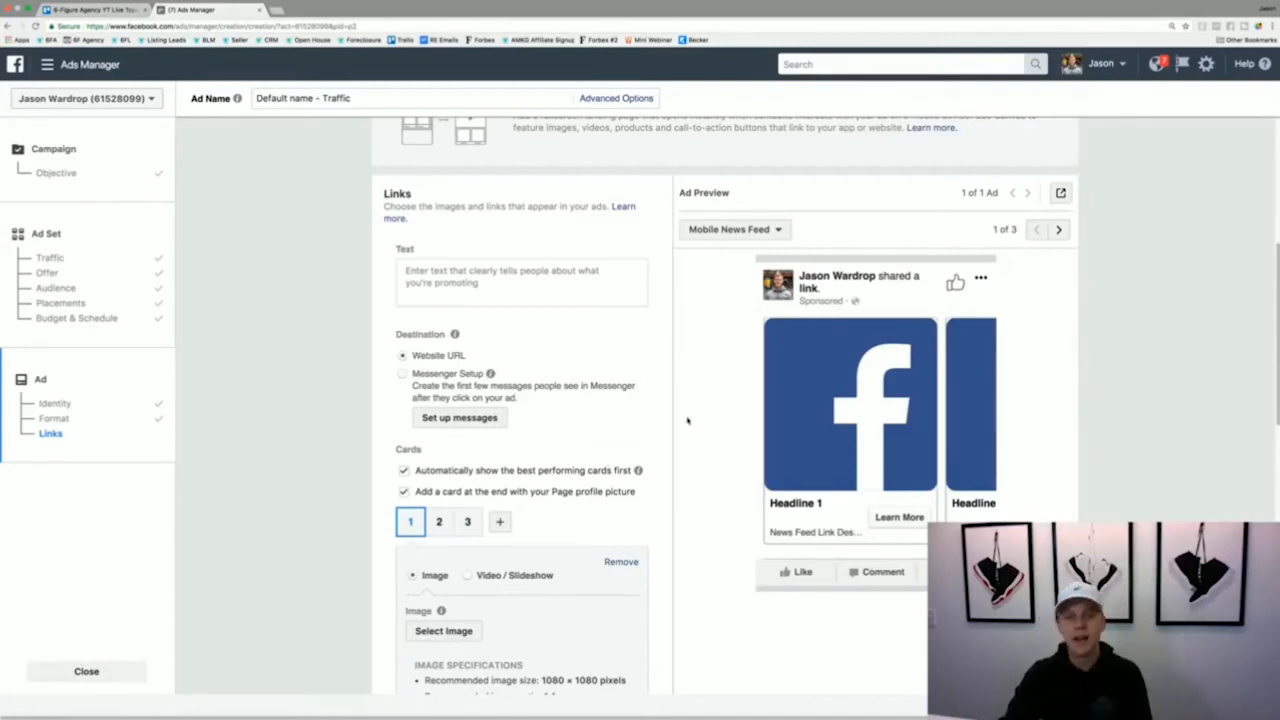
{"action": "scroll", "coordinate": [687, 420], "scroll_direction": "up", "scroll_amount": 3}
{"action": "left_click", "coordinate": [587, 252]}
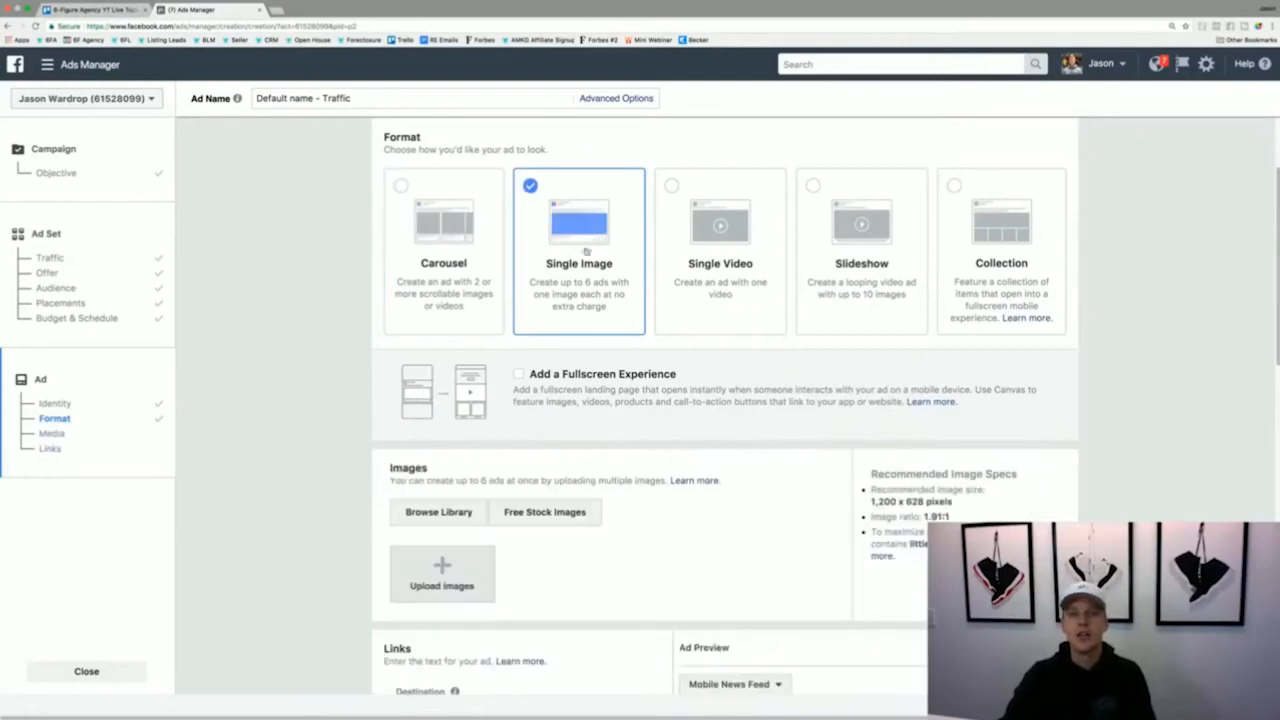
{"action": "scroll", "coordinate": [626, 406], "scroll_direction": "down", "scroll_amount": 3}
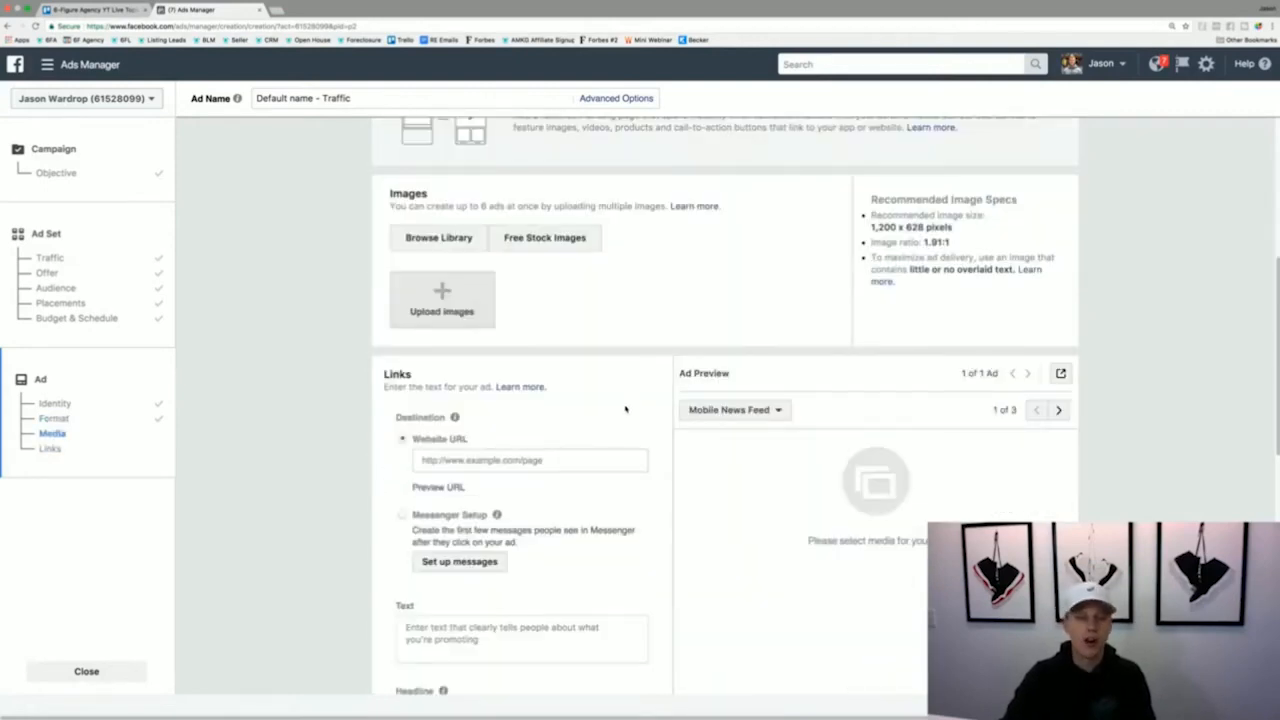
{"action": "scroll", "coordinate": [440, 500], "scroll_direction": "up", "scroll_amount": 2}
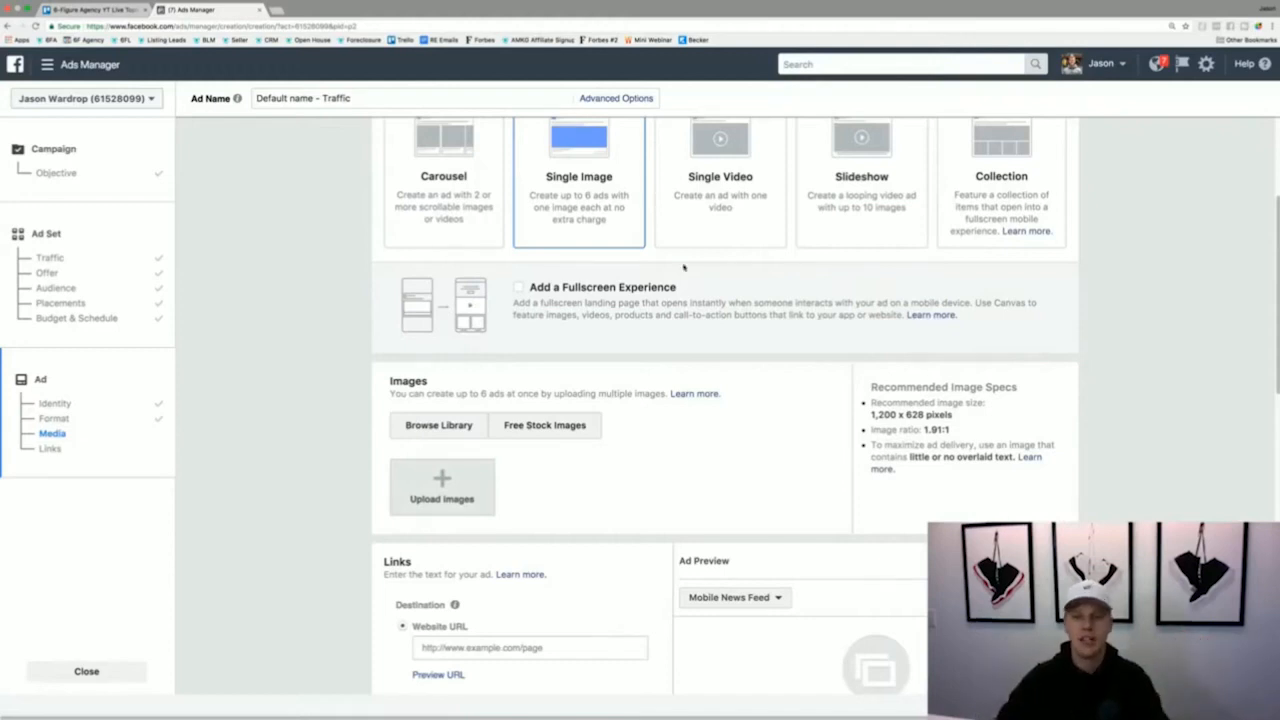
Try the Single Video ad format and review its video upload options and specifications.
{"action": "left_click", "coordinate": [707, 187]}
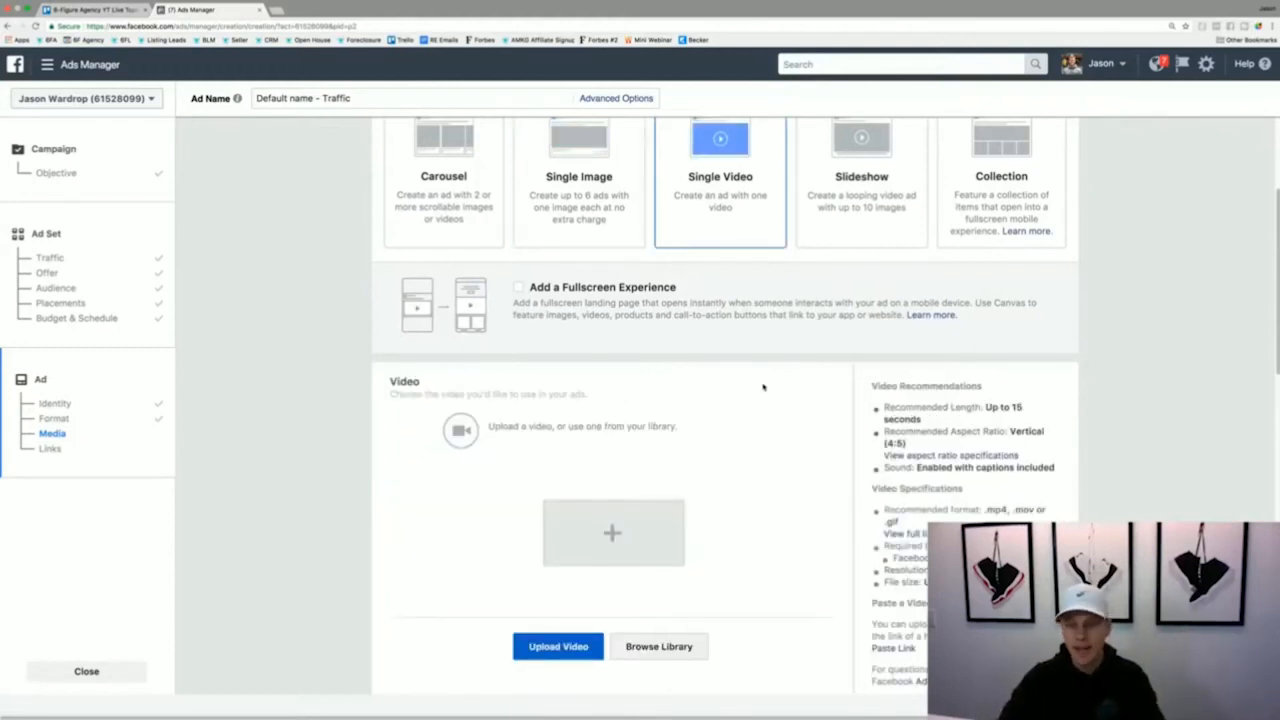
{"action": "scroll", "coordinate": [763, 387], "scroll_direction": "down", "scroll_amount": 1}
{"action": "scroll", "coordinate": [763, 385], "scroll_direction": "down", "scroll_amount": 2}
{"action": "scroll", "coordinate": [763, 385], "scroll_direction": "up", "scroll_amount": 4}
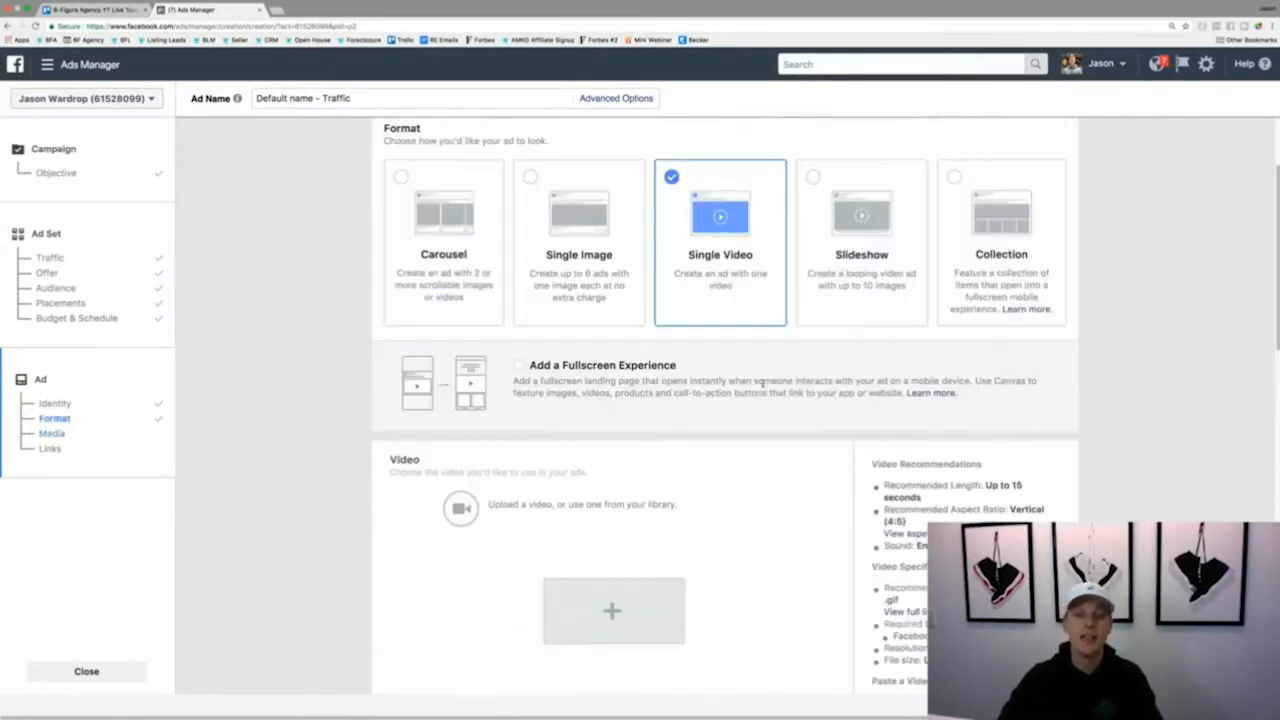
Try the Slideshow ad format and review its creation options and recommended specs.
{"action": "left_click", "coordinate": [879, 219]}
{"action": "scroll", "coordinate": [790, 337], "scroll_direction": "down", "scroll_amount": 3}
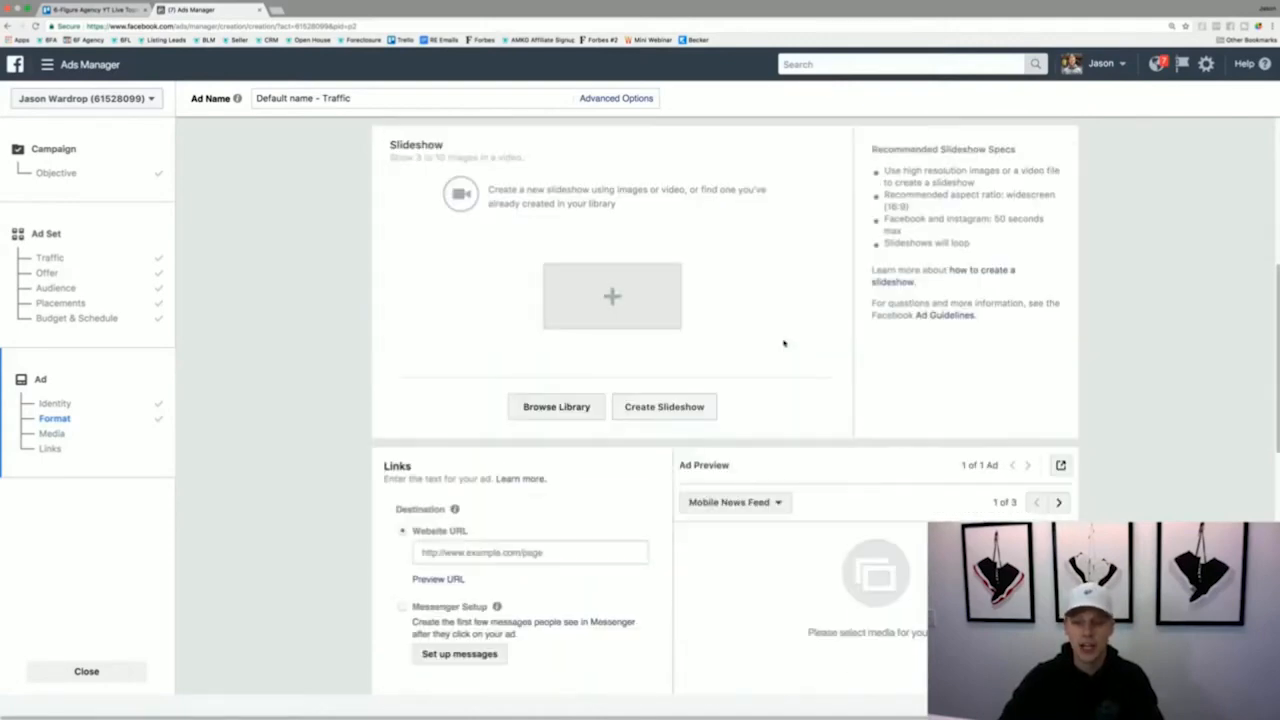
{"action": "scroll", "coordinate": [789, 337], "scroll_direction": "up", "scroll_amount": 3}
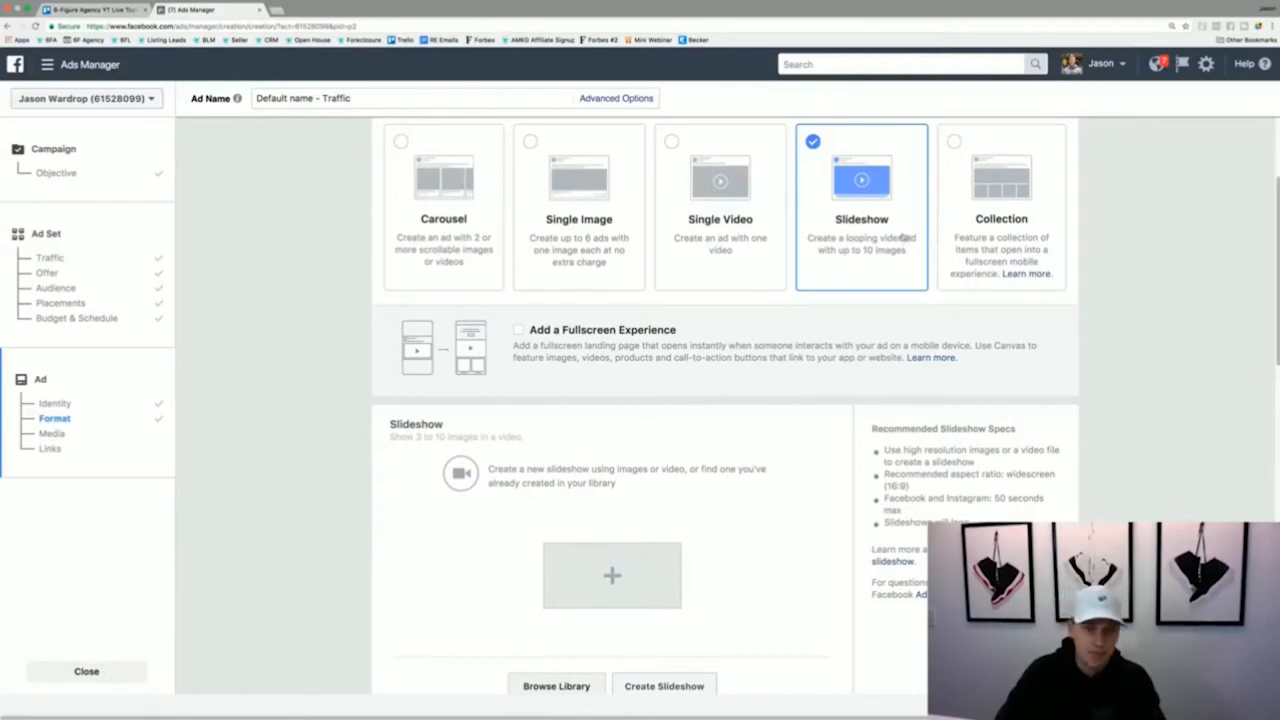
Compare the Single Image and Single Video formats, and set the ad format to Single Image.
{"action": "left_click", "coordinate": [605, 192]}
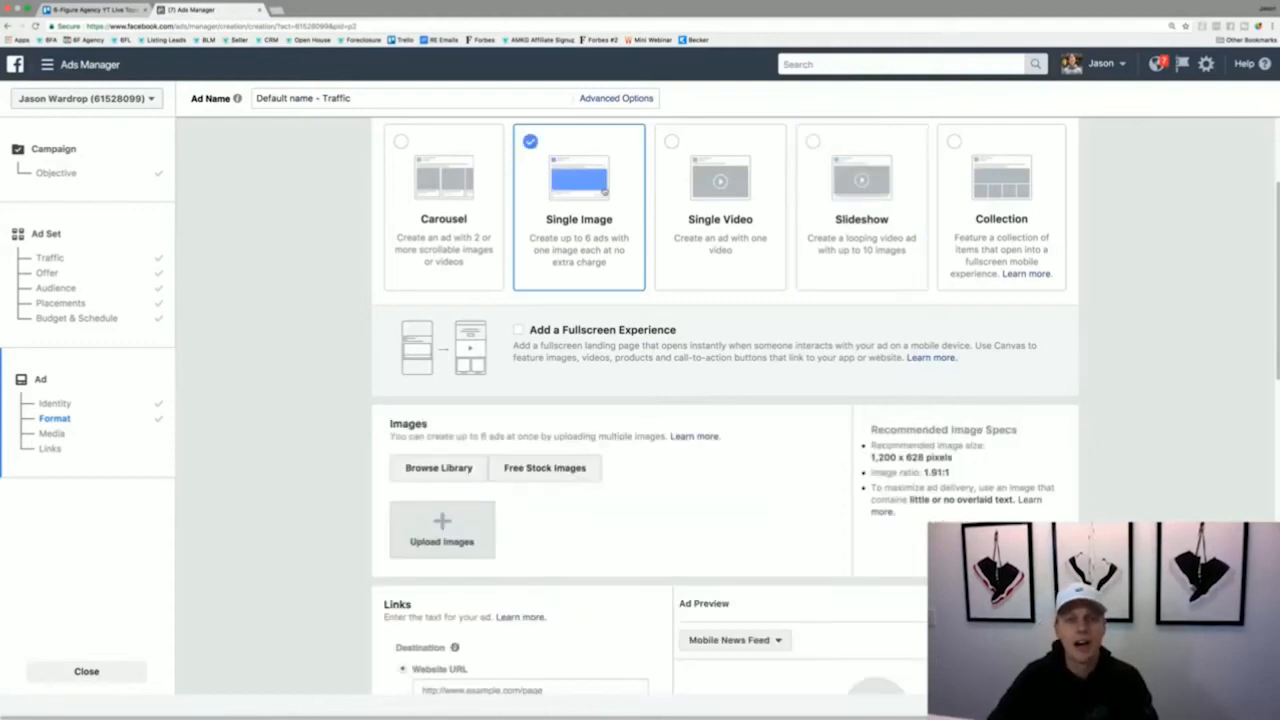
{"action": "left_click", "coordinate": [706, 206]}
{"action": "left_click", "coordinate": [620, 195]}
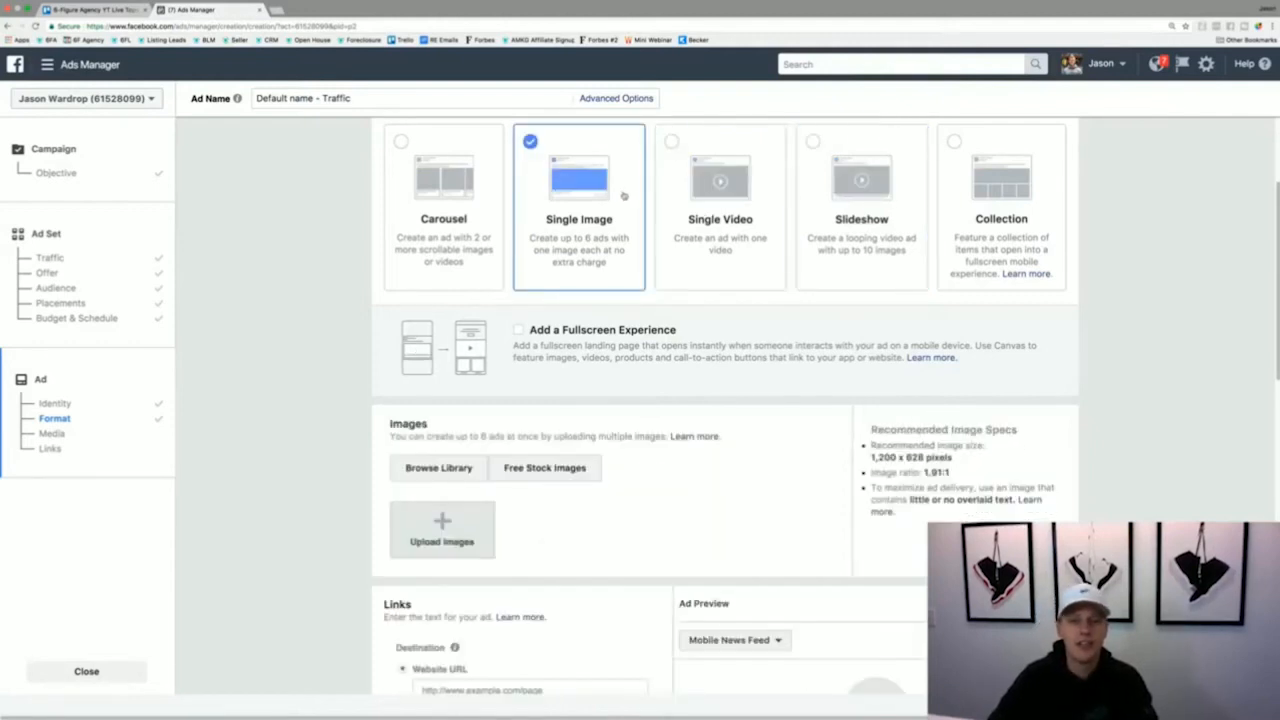
{"action": "left_click", "coordinate": [664, 205]}
{"action": "left_click", "coordinate": [612, 203]}
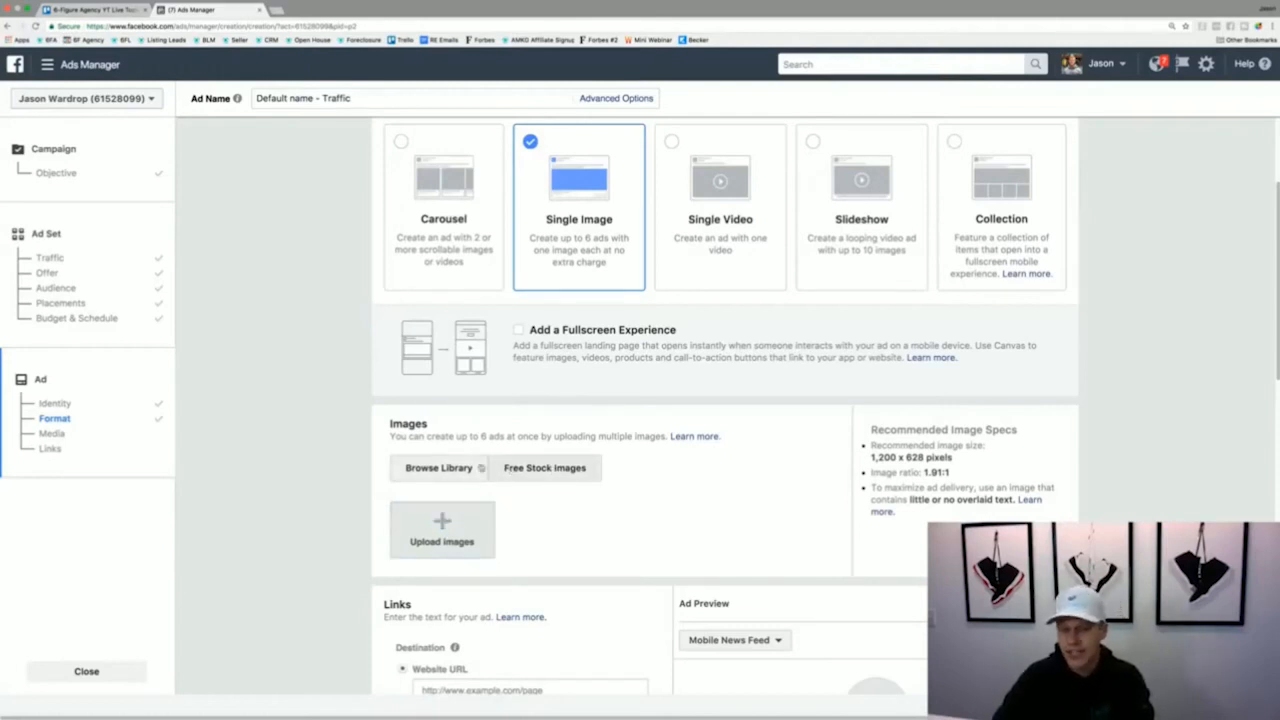
{"action": "left_click", "coordinate": [442, 522]}
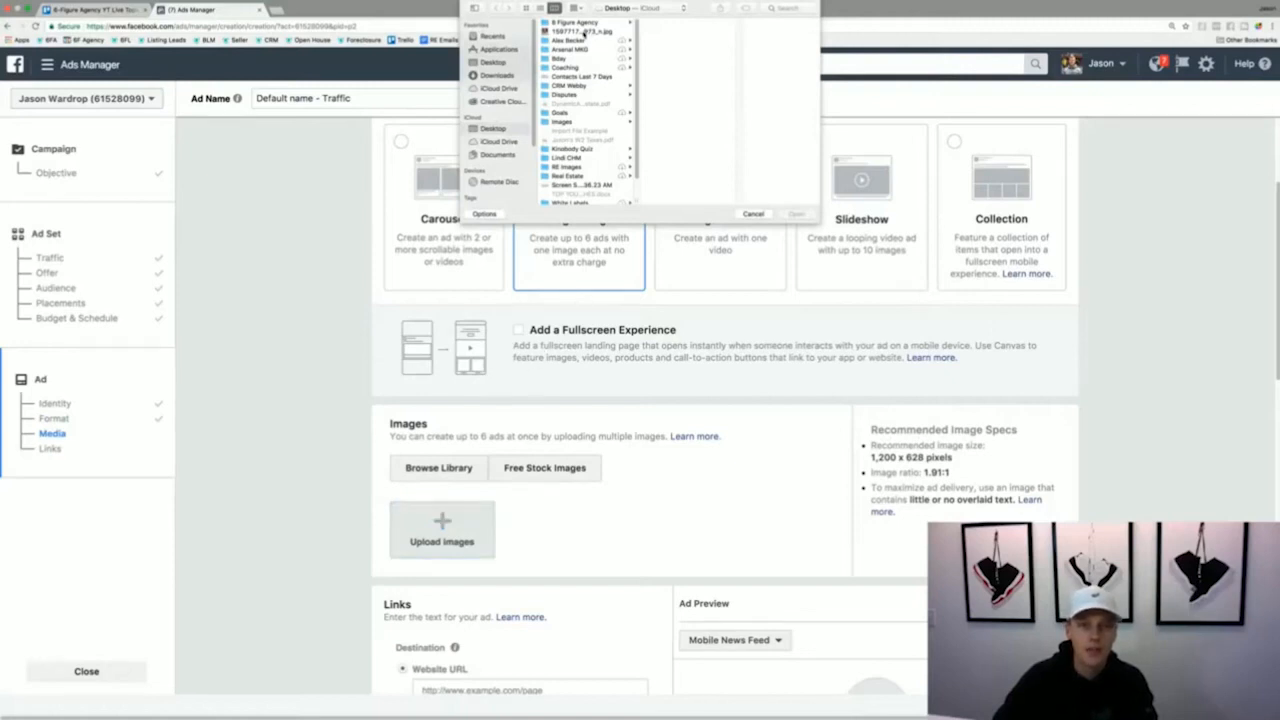
{"action": "left_click", "coordinate": [583, 32]}
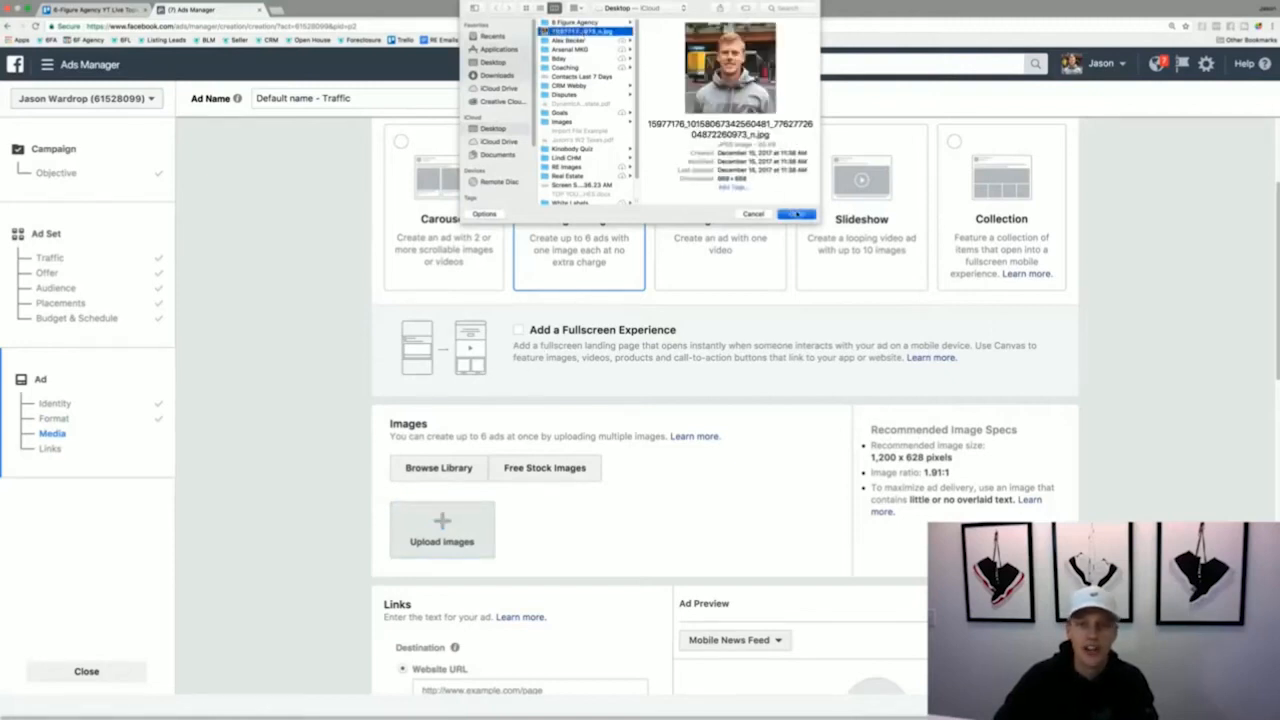
{"action": "left_click", "coordinate": [796, 214]}
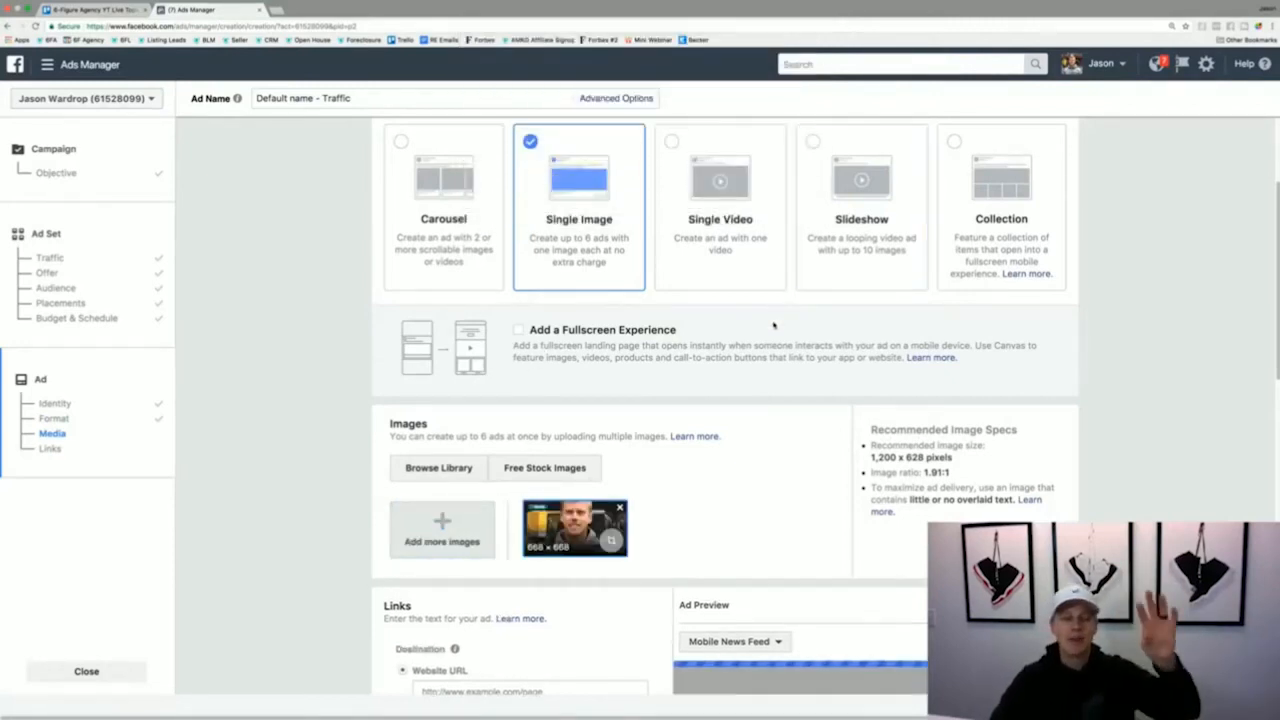
{"action": "scroll", "coordinate": [626, 455], "scroll_direction": "down", "scroll_amount": 3}
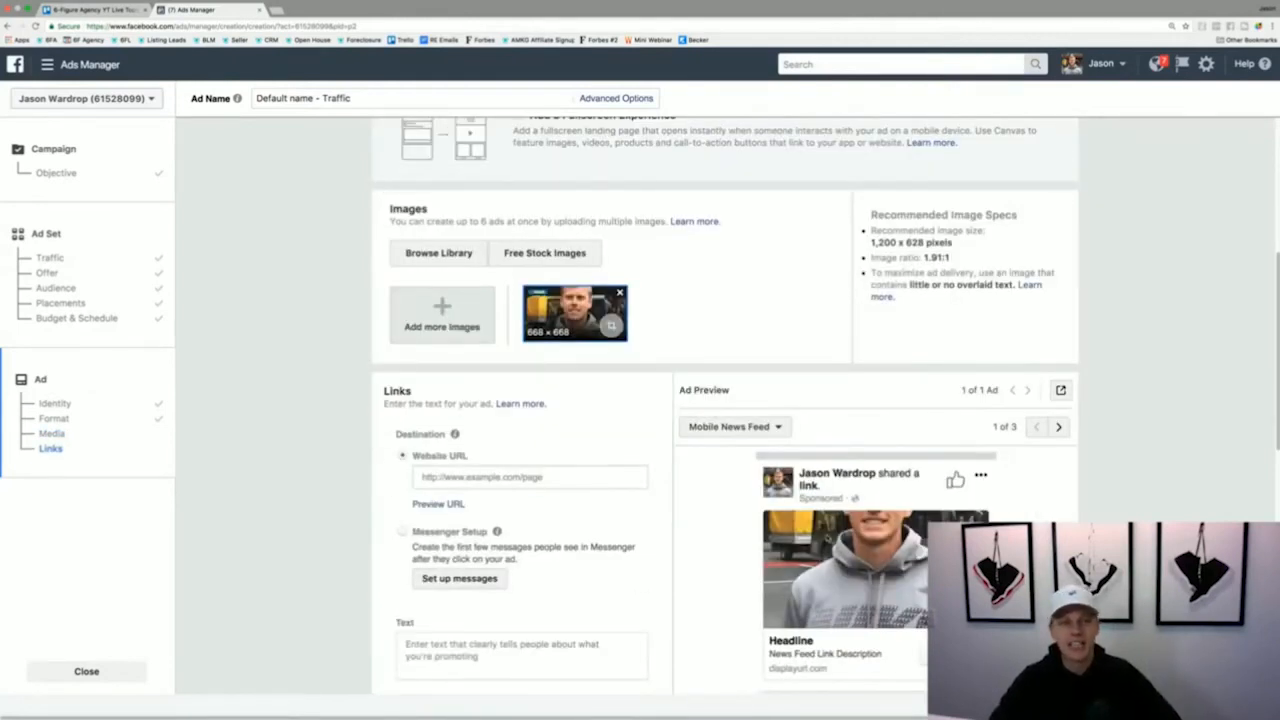
Go to canva.com in a new browser tab and open the untitled Facebook Ad design with the woman's portrait.
{"action": "key", "text": "ctrl+t"}
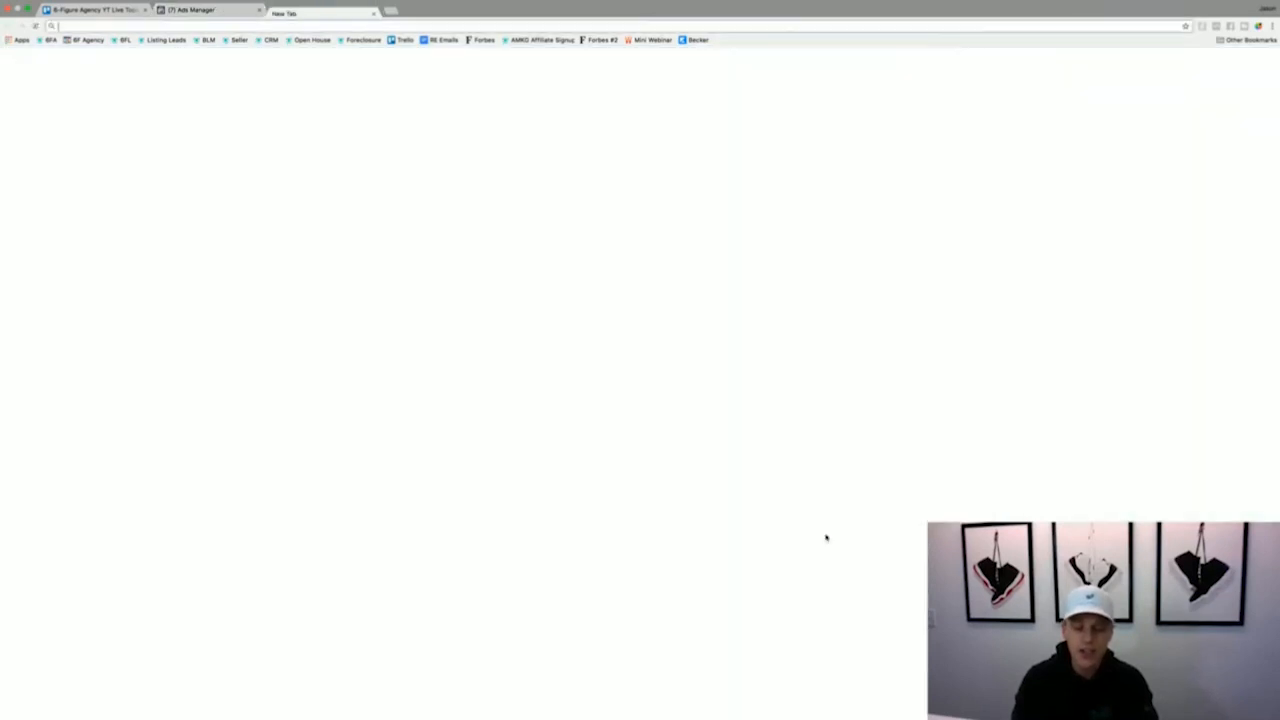
{"action": "type", "text": "canva.com"}
{"action": "key", "text": "Return"}
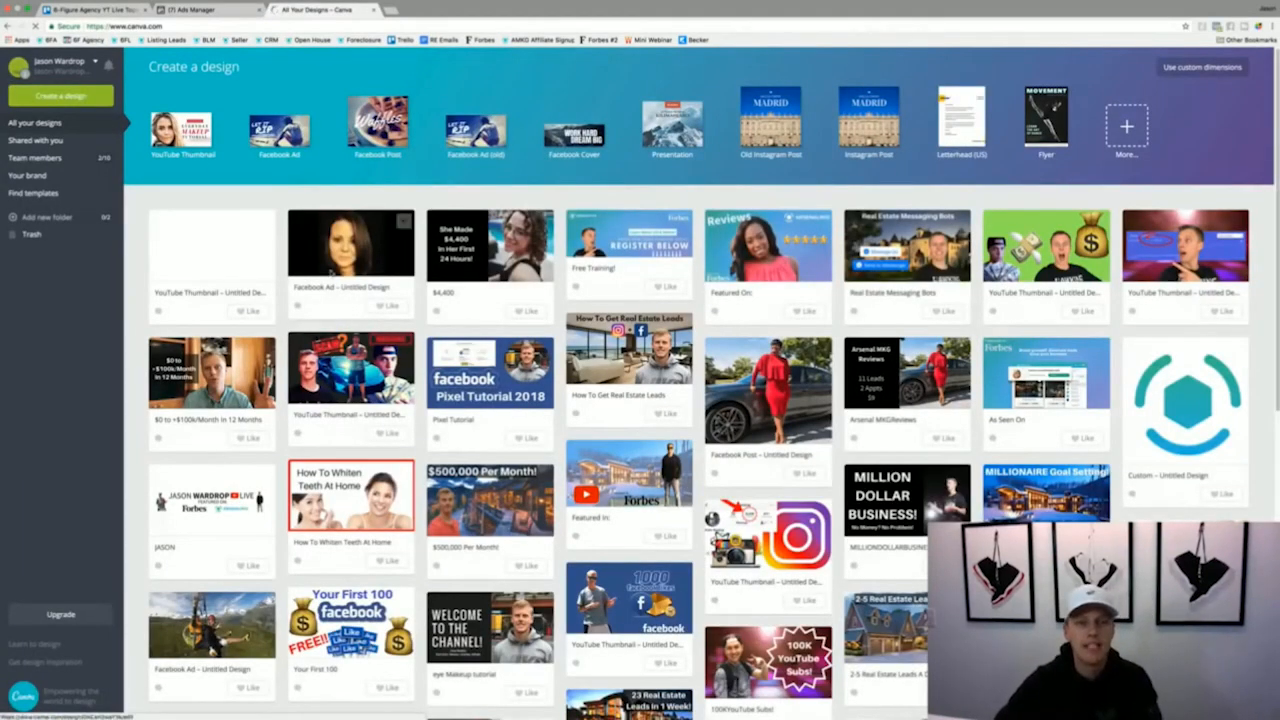
{"action": "left_click", "coordinate": [334, 257]}
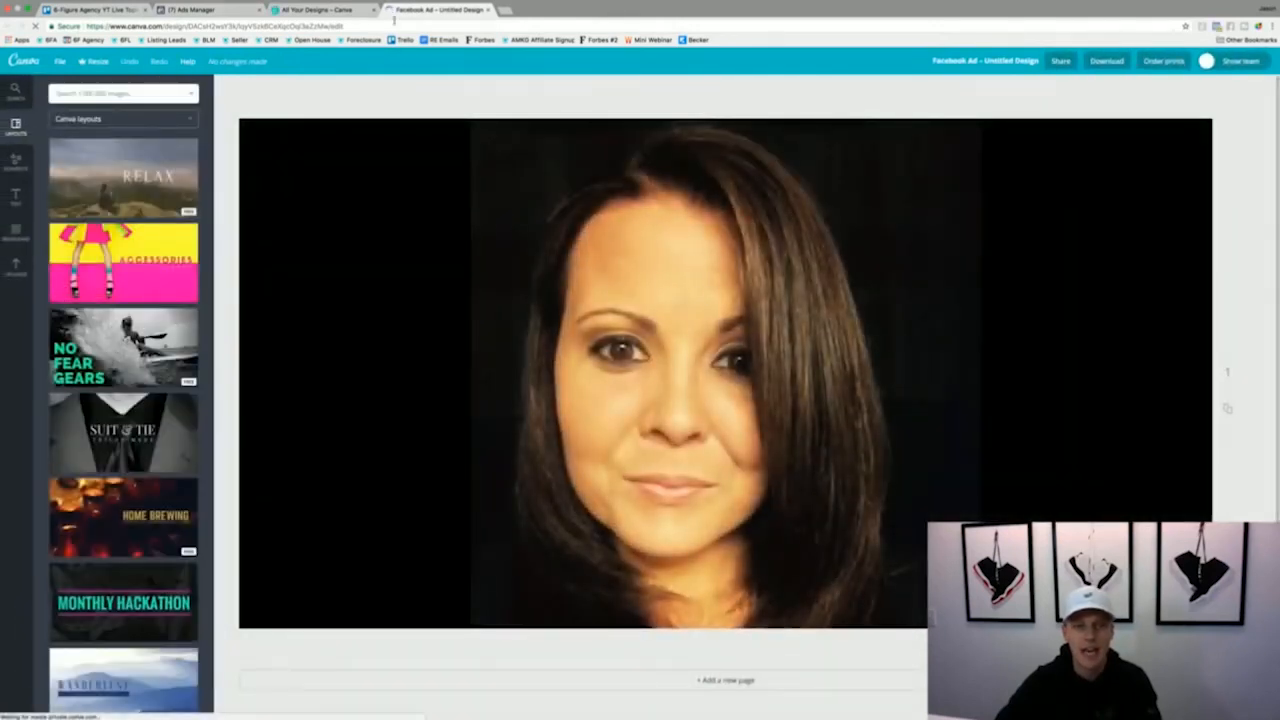
Check the ad in Ads Manager and switch back to Canva's overview of all designs.
{"action": "left_click", "coordinate": [205, 10]}
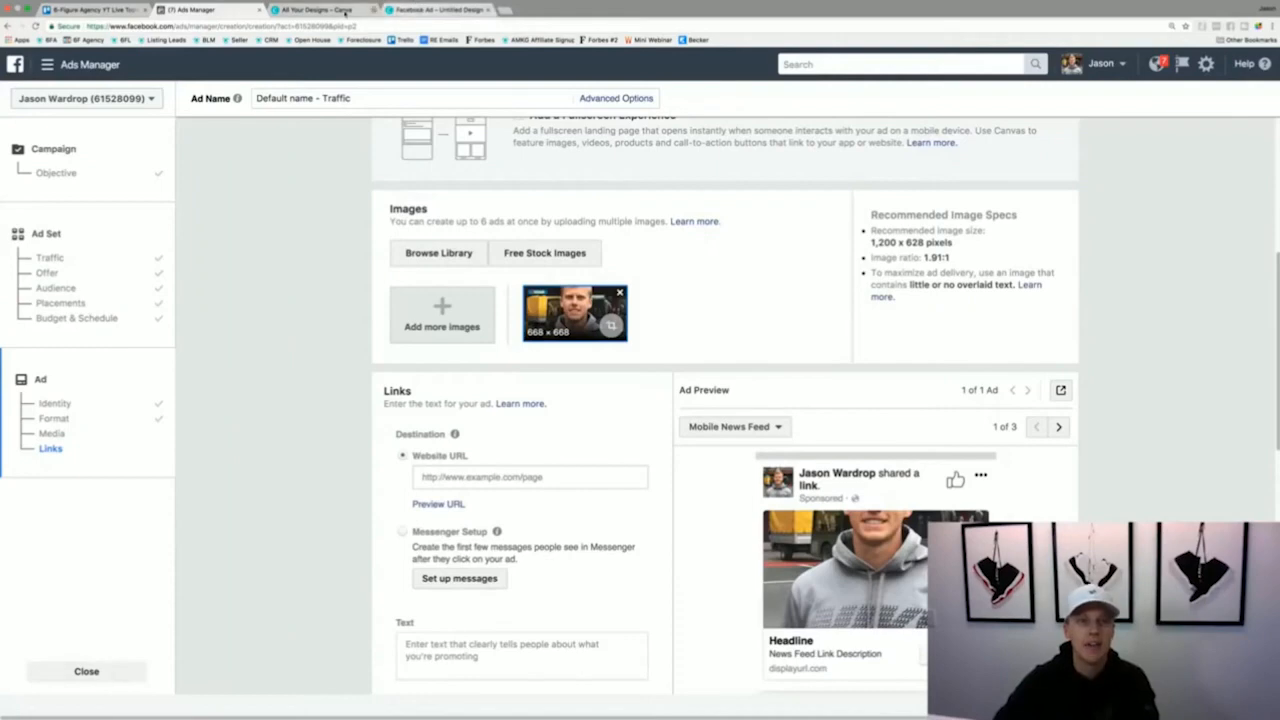
{"action": "left_click", "coordinate": [315, 10]}
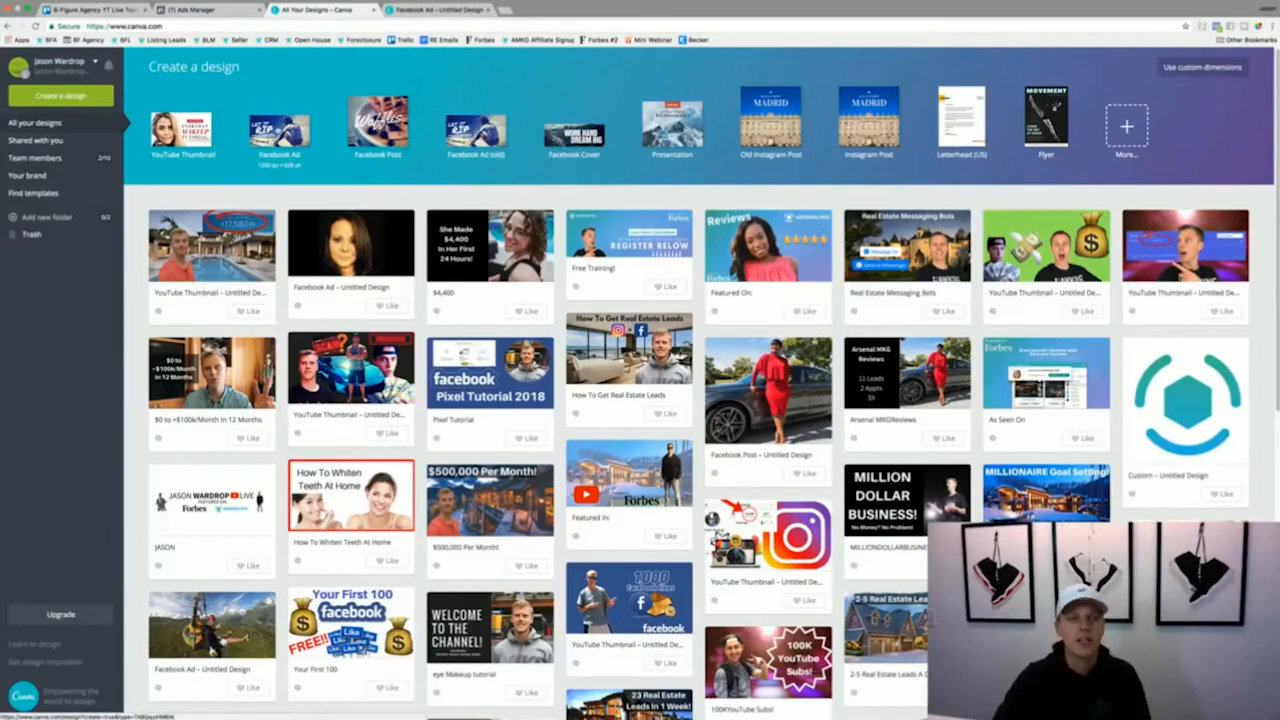
Create a new Facebook Ad design, add the uploaded cutout of the man in the grey hoodie, and rest it on the canvas's bottom edge.
{"action": "left_click", "coordinate": [277, 129]}
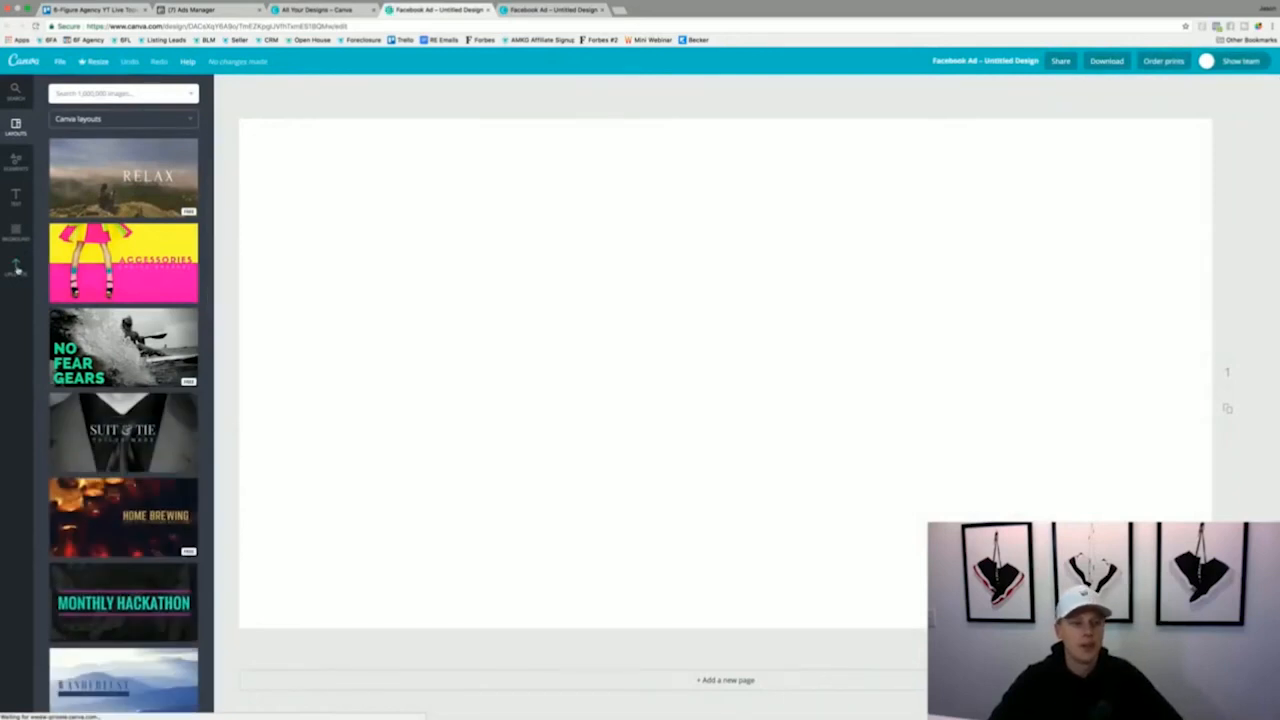
{"action": "left_click", "coordinate": [16, 268]}
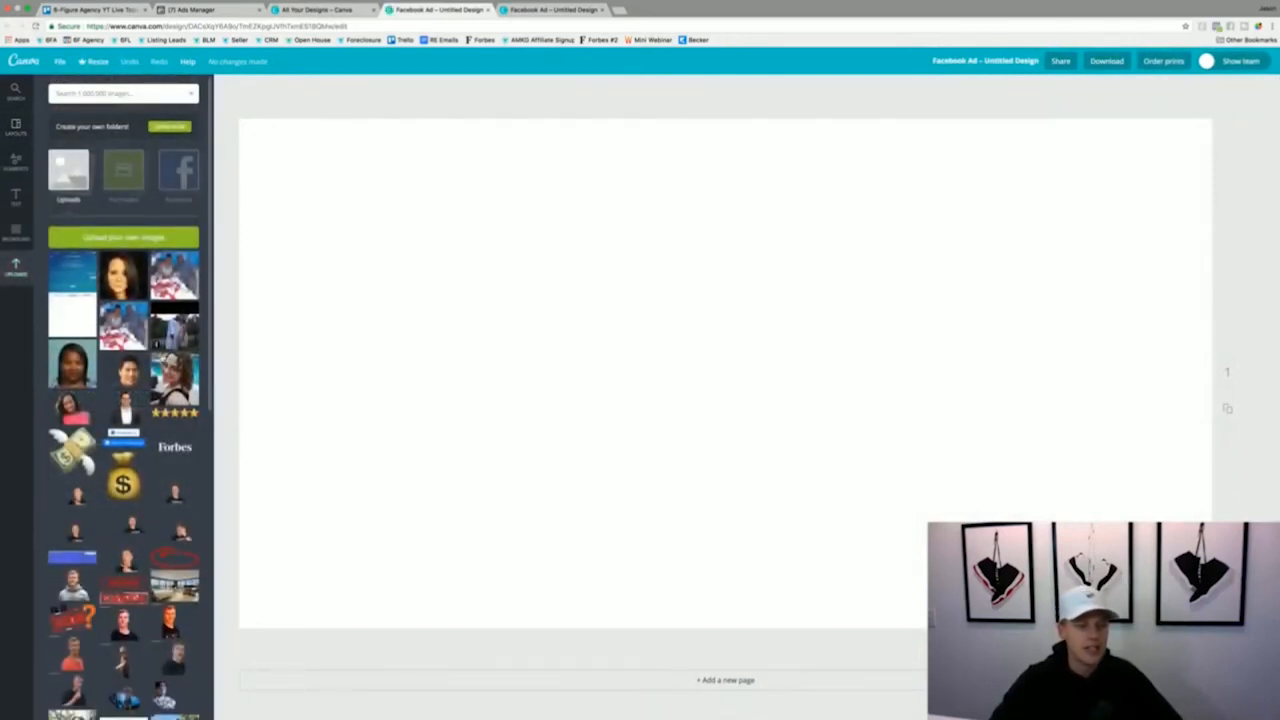
{"action": "scroll", "coordinate": [157, 345], "scroll_direction": "down", "scroll_amount": 5}
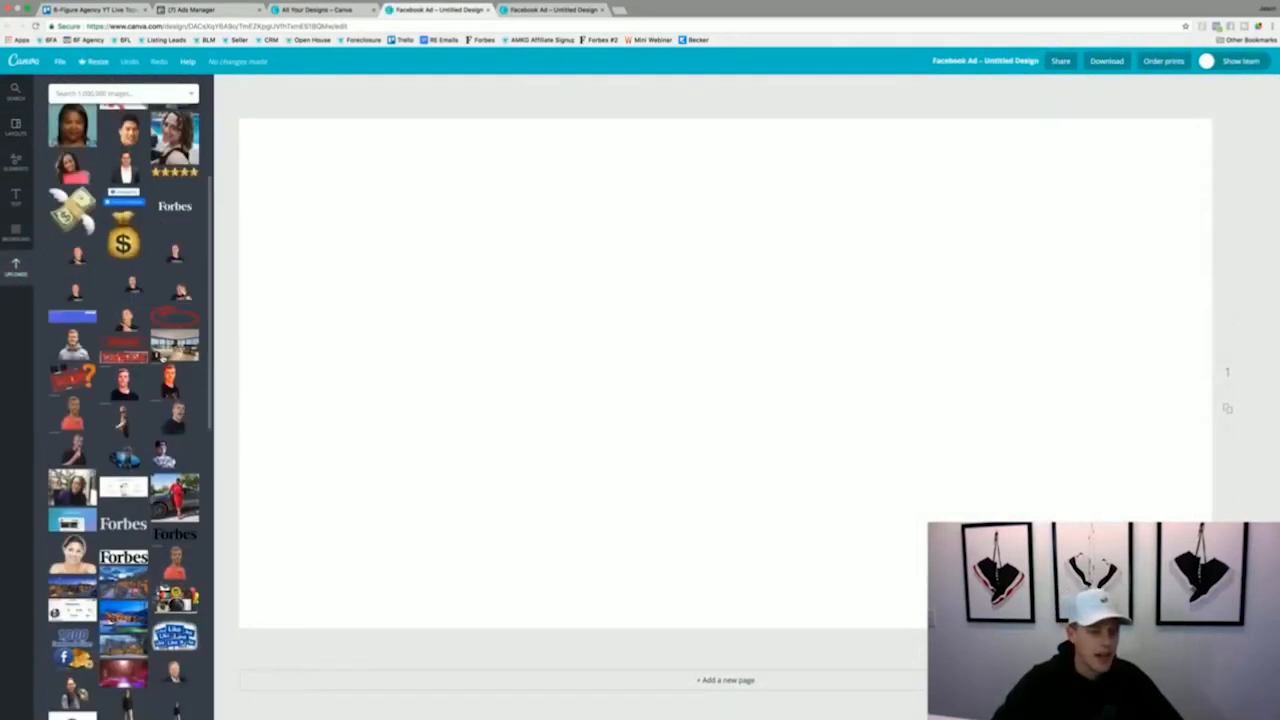
{"action": "left_click", "coordinate": [62, 350]}
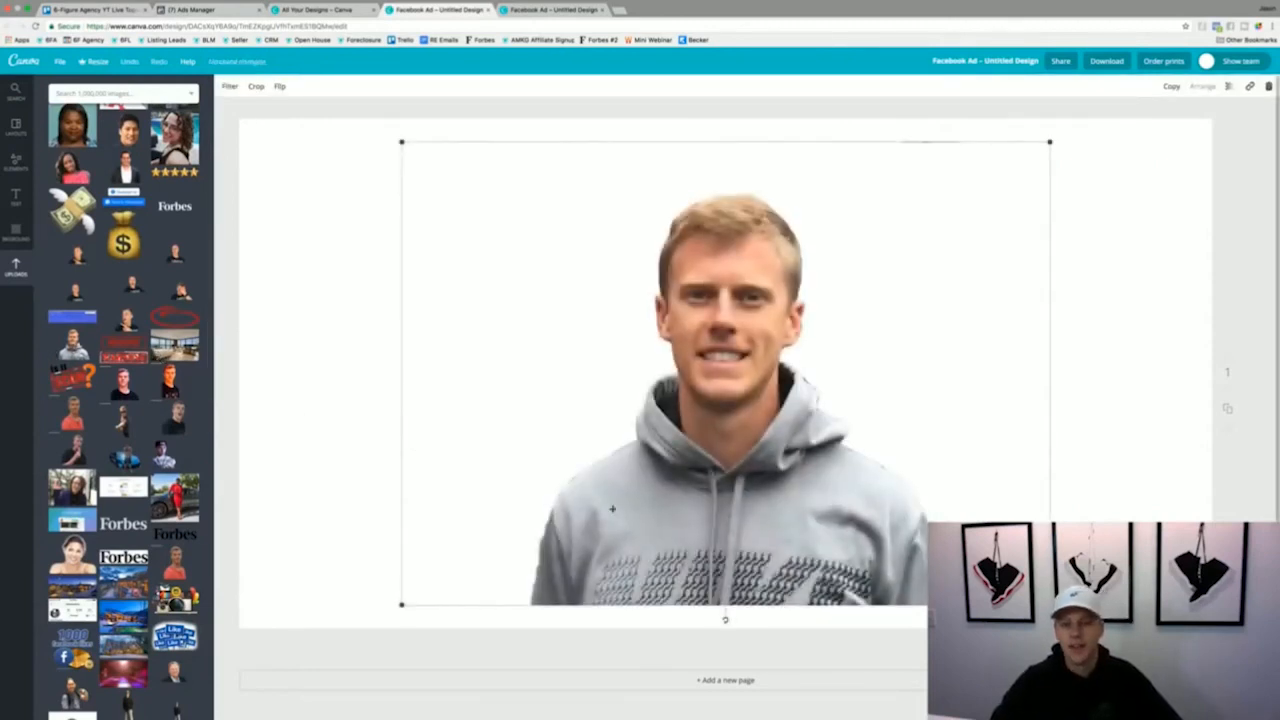
{"action": "left_click_drag", "start_coordinate": [690, 441], "coordinate": [677, 475]}
Try two of the uploaded evening house photos in the design, deleting each one.
{"action": "scroll", "coordinate": [124, 300], "scroll_direction": "up", "scroll_amount": 3}
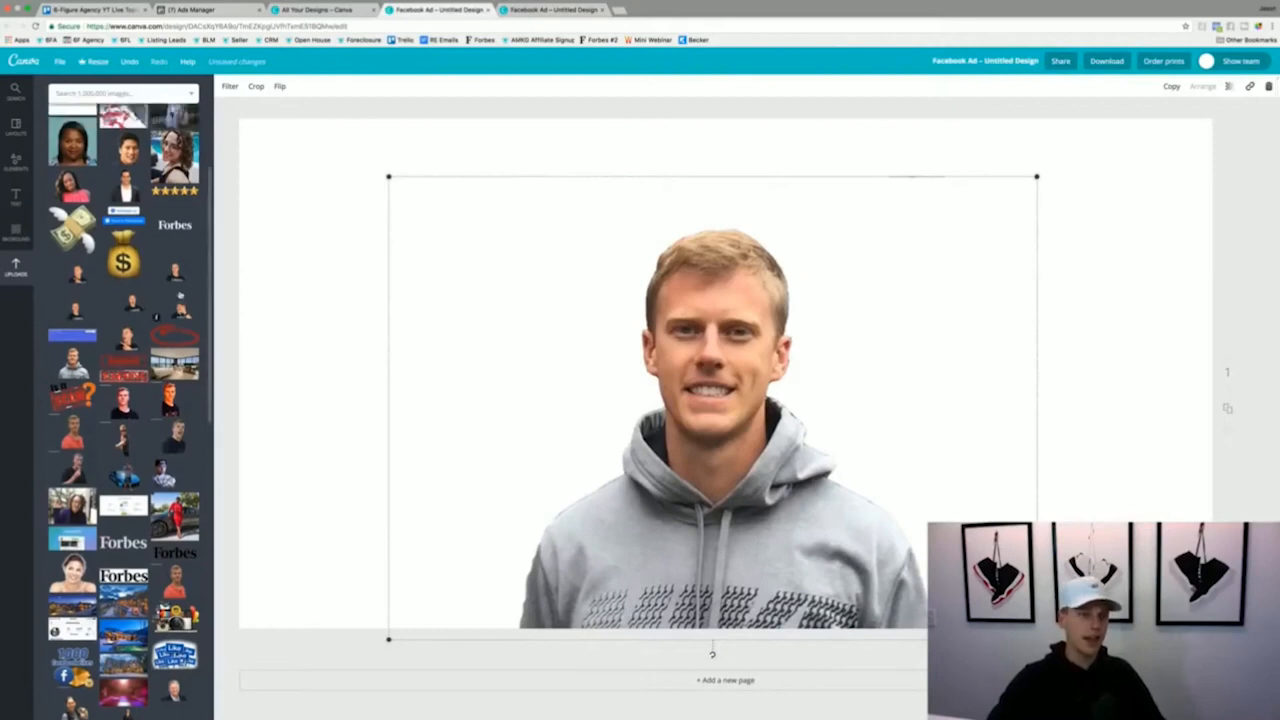
{"action": "scroll", "coordinate": [124, 400], "scroll_direction": "down", "scroll_amount": 3}
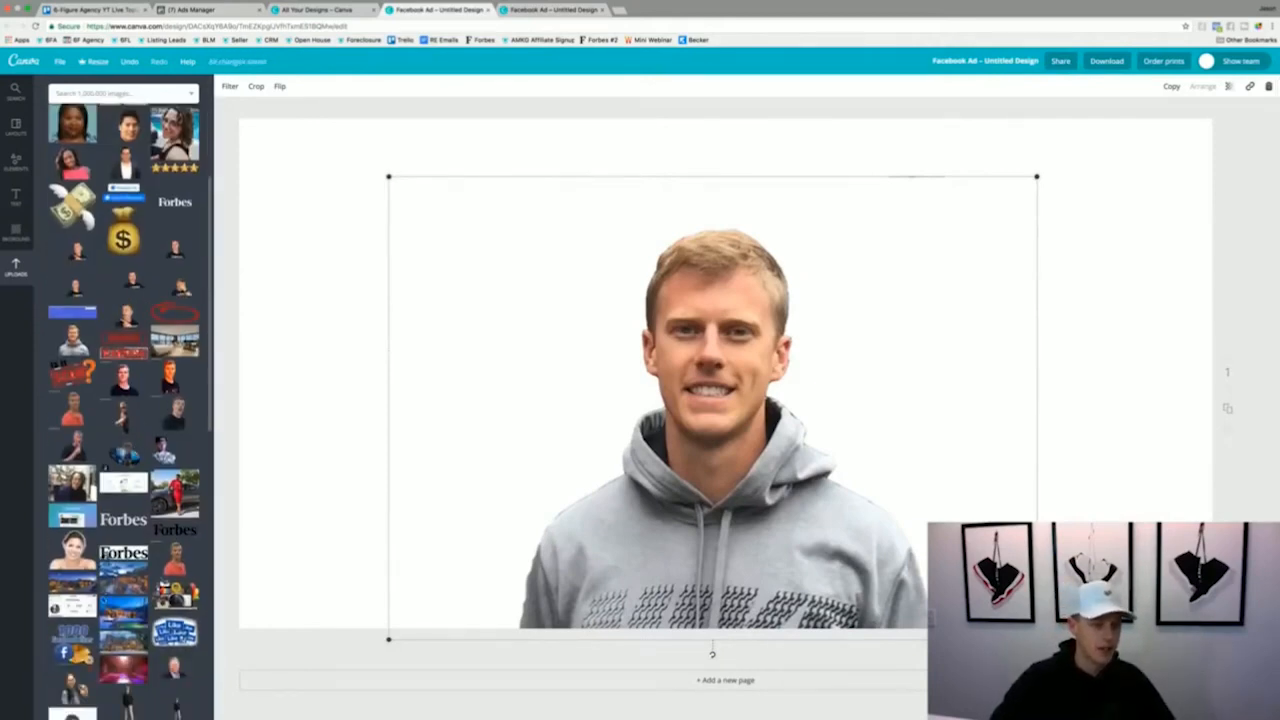
{"action": "left_click", "coordinate": [55, 585]}
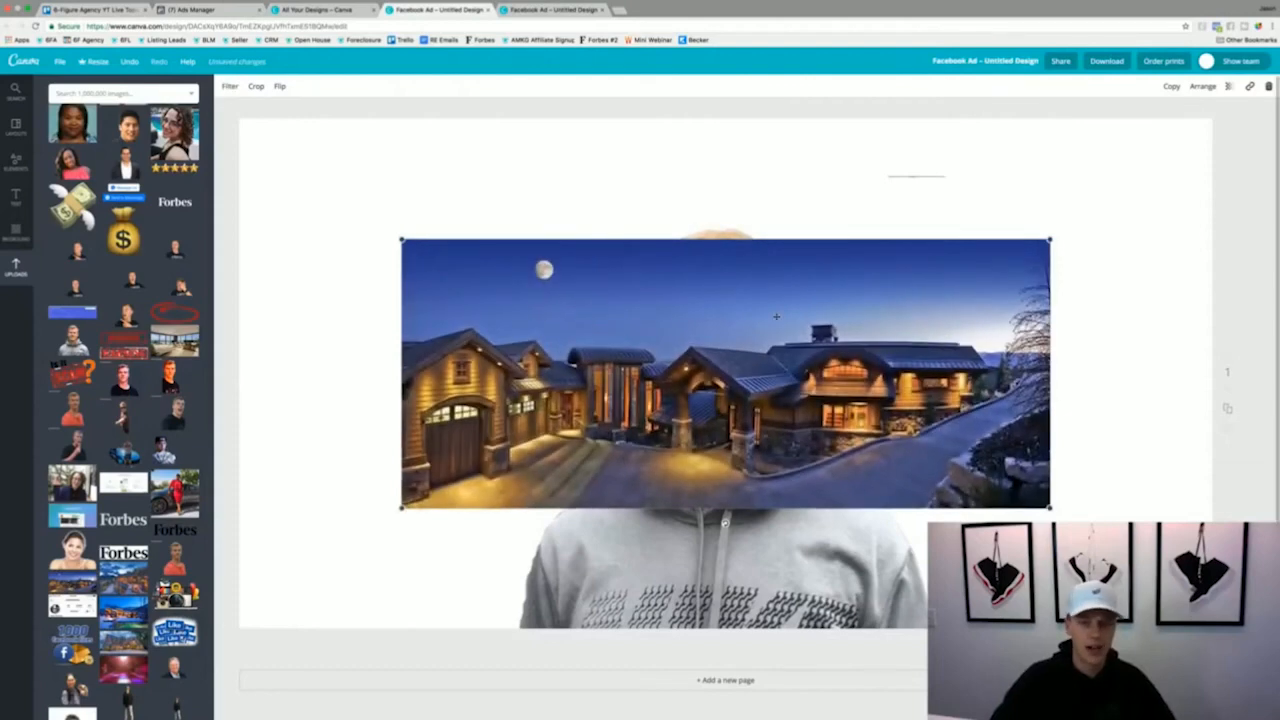
{"action": "key", "text": "Delete"}
{"action": "left_click", "coordinate": [108, 587]}
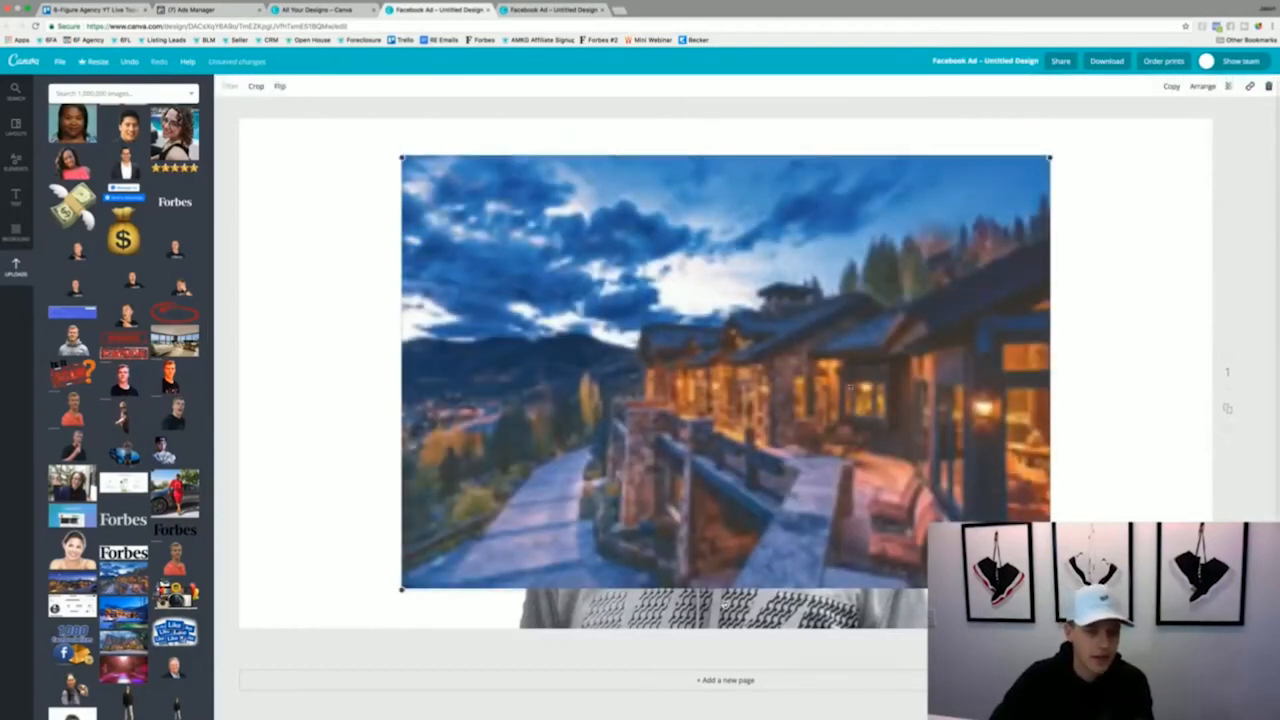
{"action": "key", "text": "Delete"}
Add the uploaded snowy house photo with the pool as the full-canvas background, and adjust its framing and the man's position.
{"action": "left_click", "coordinate": [123, 610]}
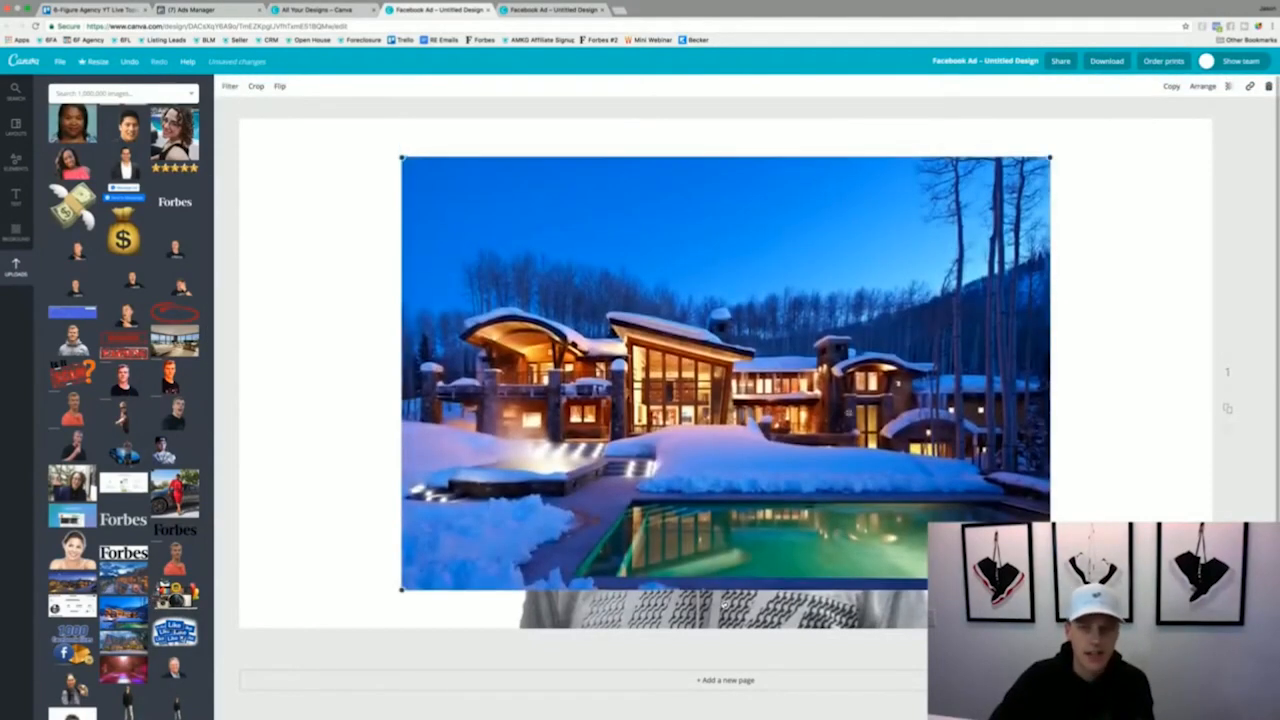
{"action": "left_click_drag", "start_coordinate": [540, 460], "coordinate": [377, 424]}
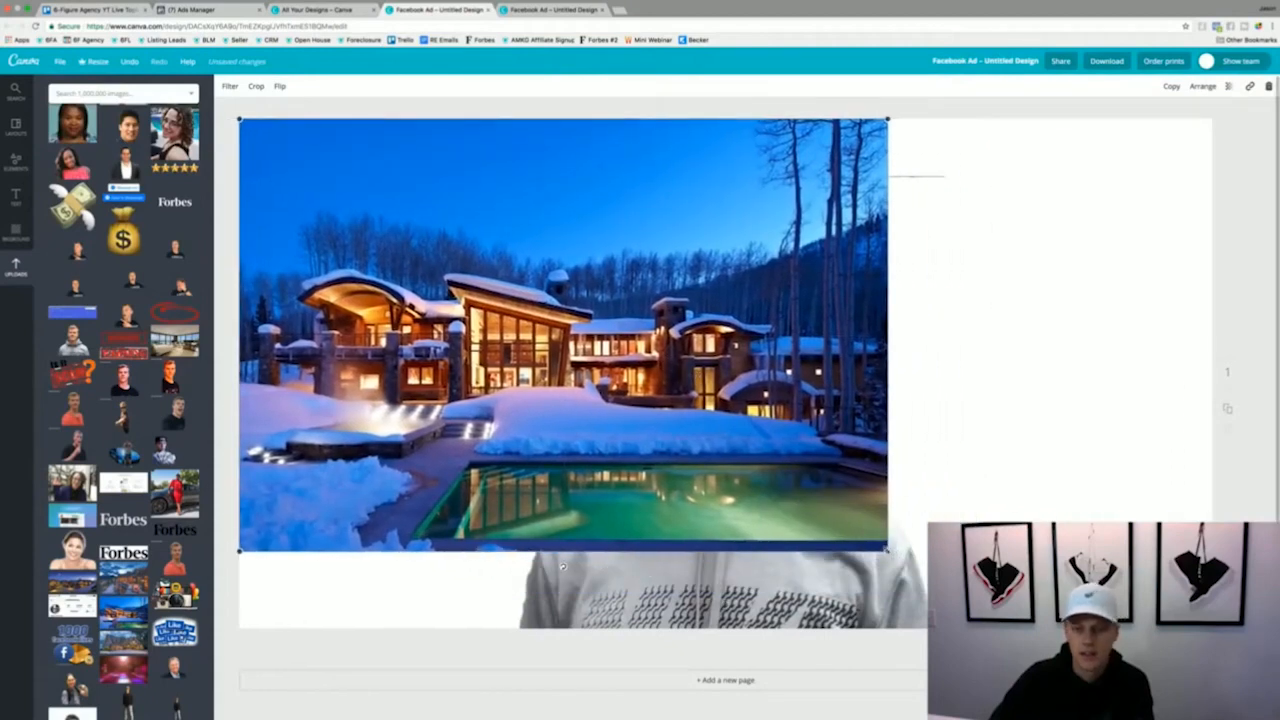
{"action": "left_click_drag", "start_coordinate": [887, 550], "coordinate": [1212, 712]}
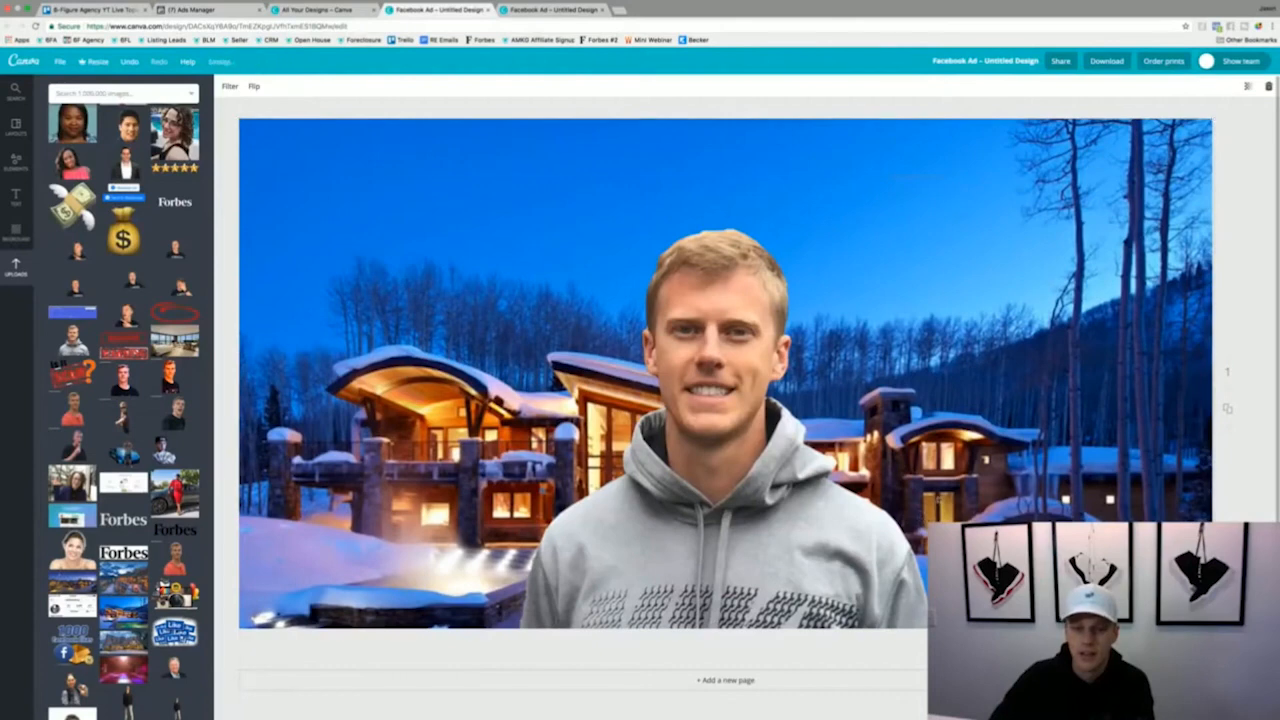
{"action": "mouse_move", "coordinate": [941, 525]}
{"action": "left_mouse_down"}
{"action": "mouse_move", "coordinate": [938, 510]}
{"action": "mouse_move", "coordinate": [938, 531]}
{"action": "left_mouse_up"}
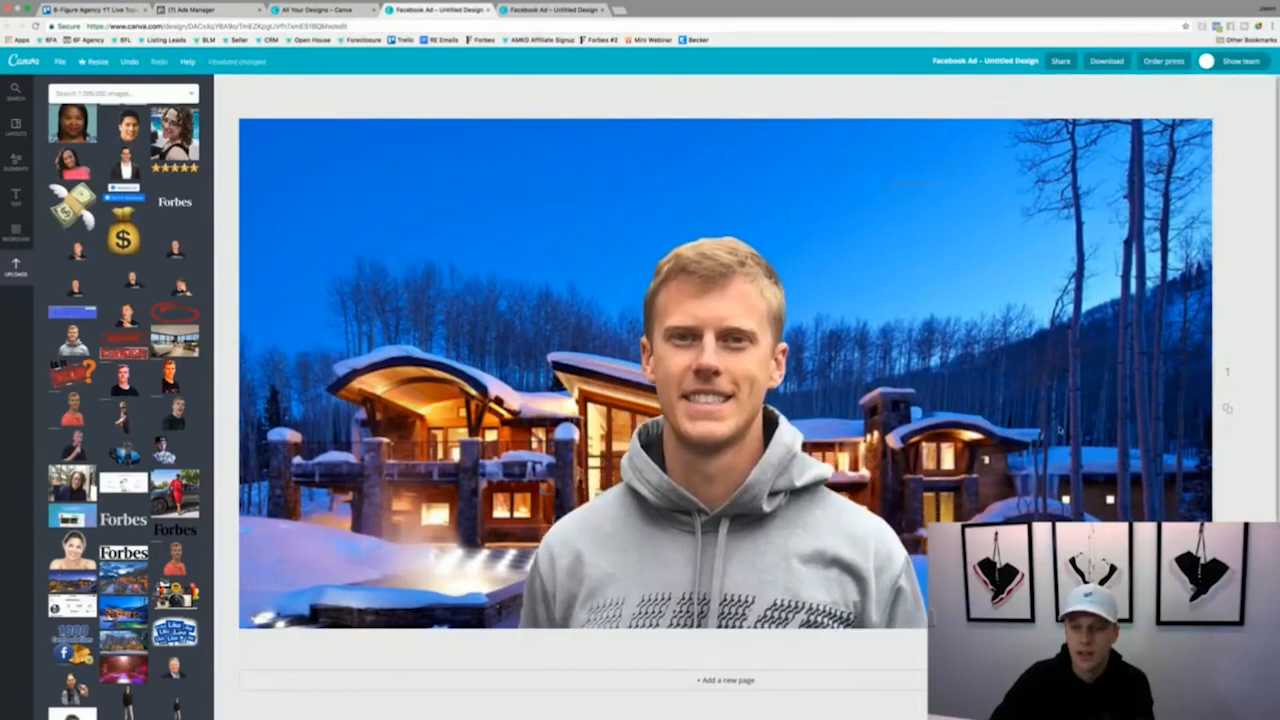
{"action": "left_click_drag", "start_coordinate": [1072, 404], "coordinate": [1072, 357]}
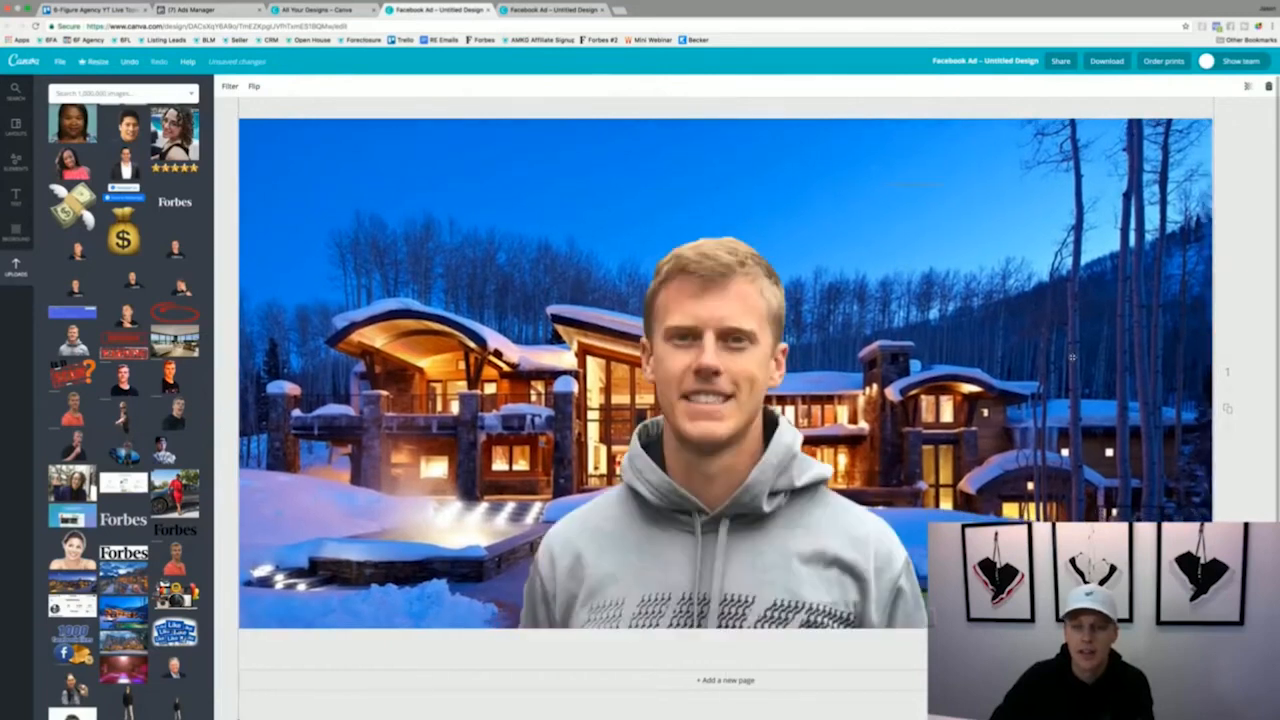
{"action": "left_click_drag", "start_coordinate": [851, 525], "coordinate": [724, 538]}
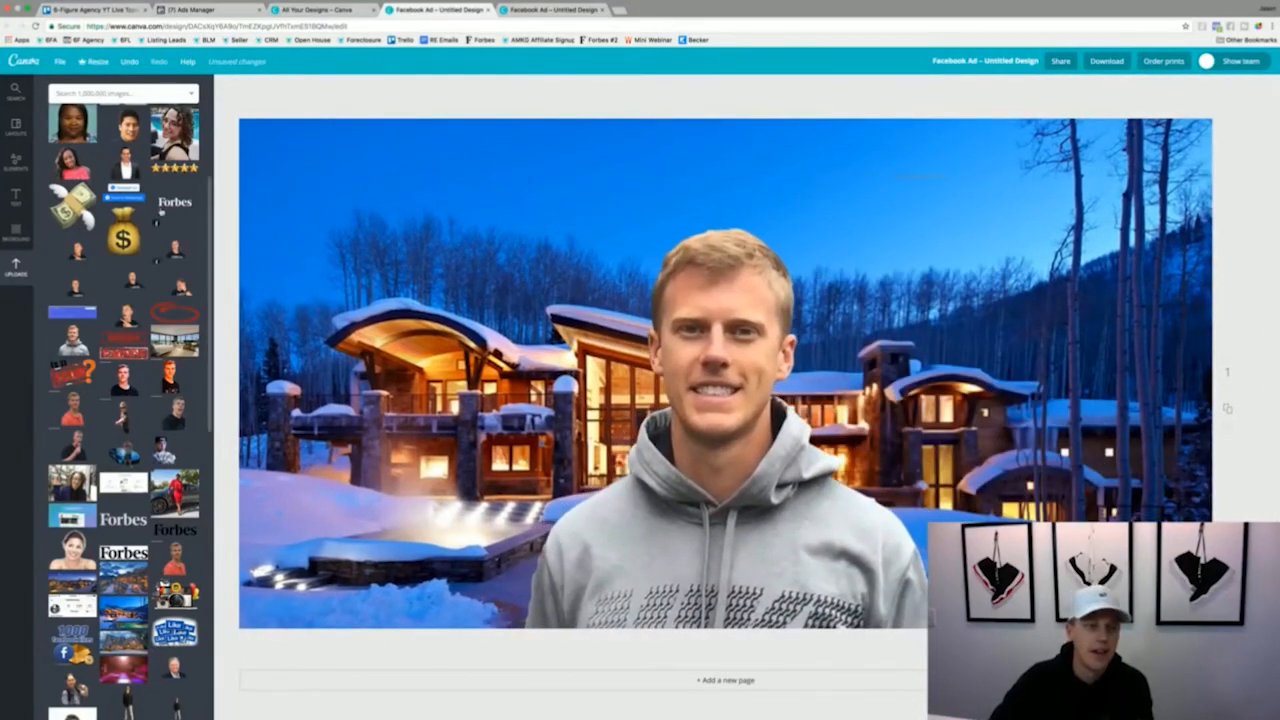
Add a heading reading "Test Ad" to the design.
{"action": "left_click", "coordinate": [15, 197]}
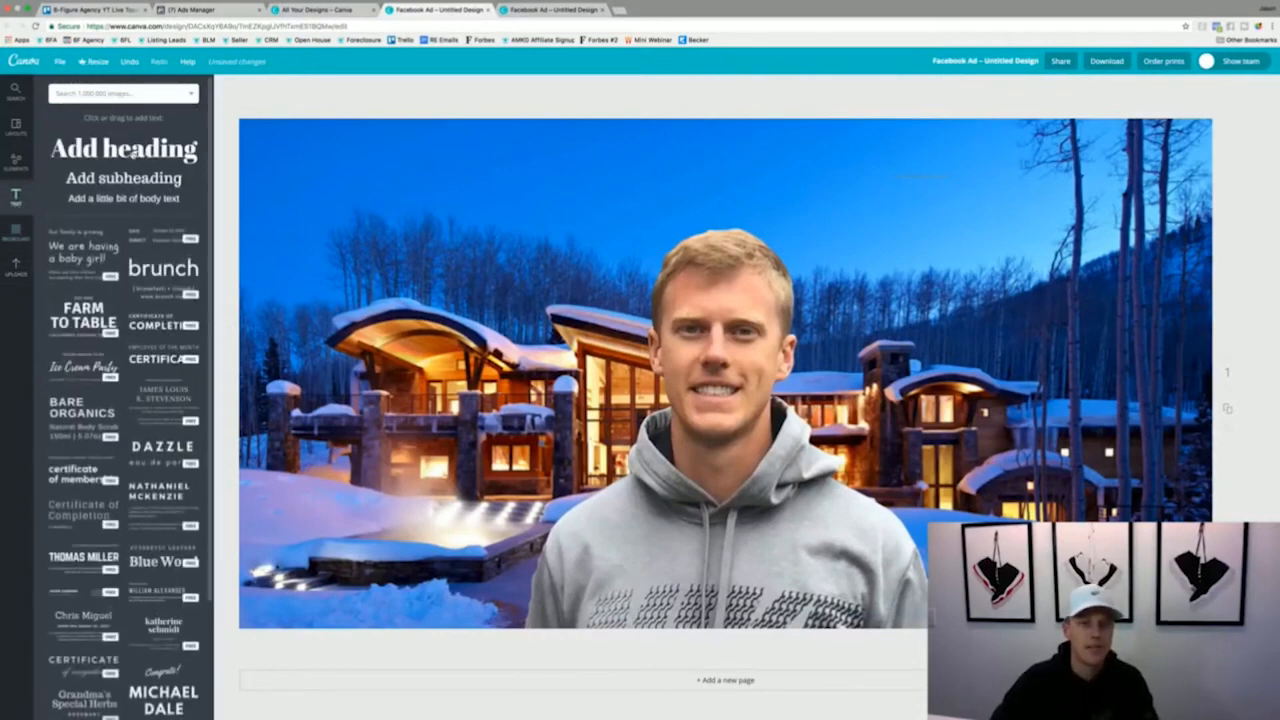
{"action": "left_click", "coordinate": [124, 148]}
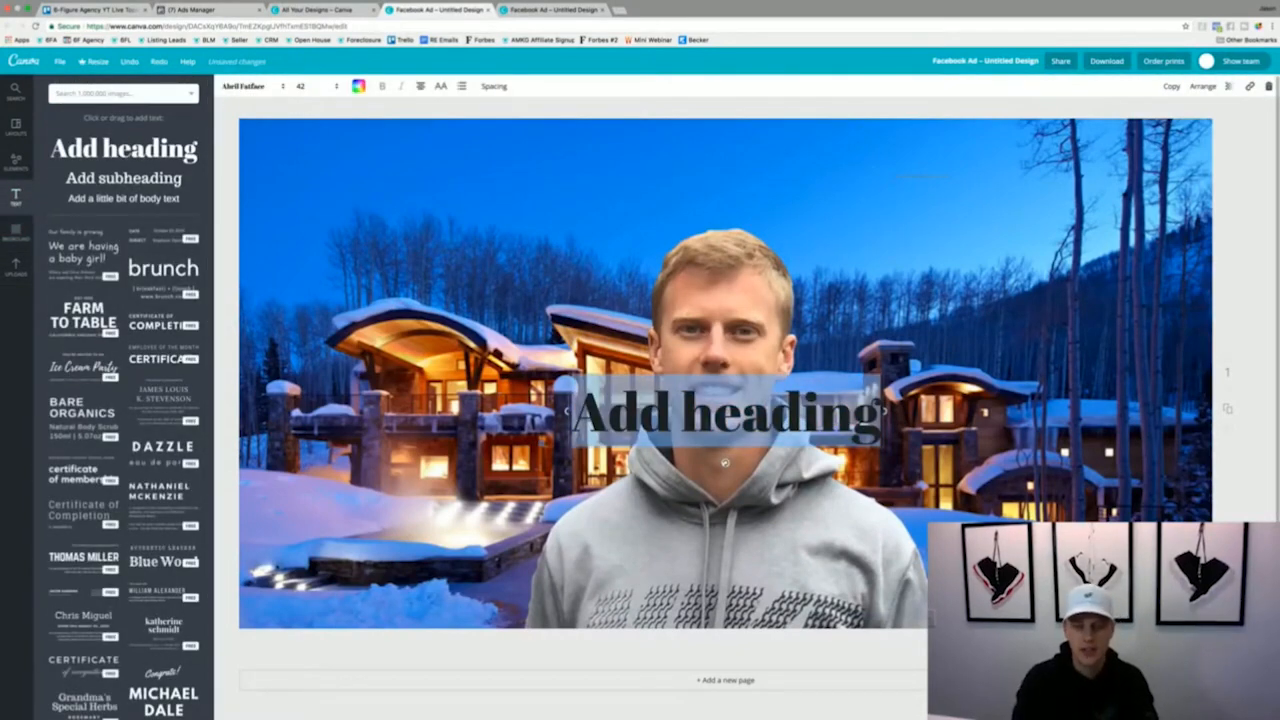
{"action": "type", "text": "Test Ads"}
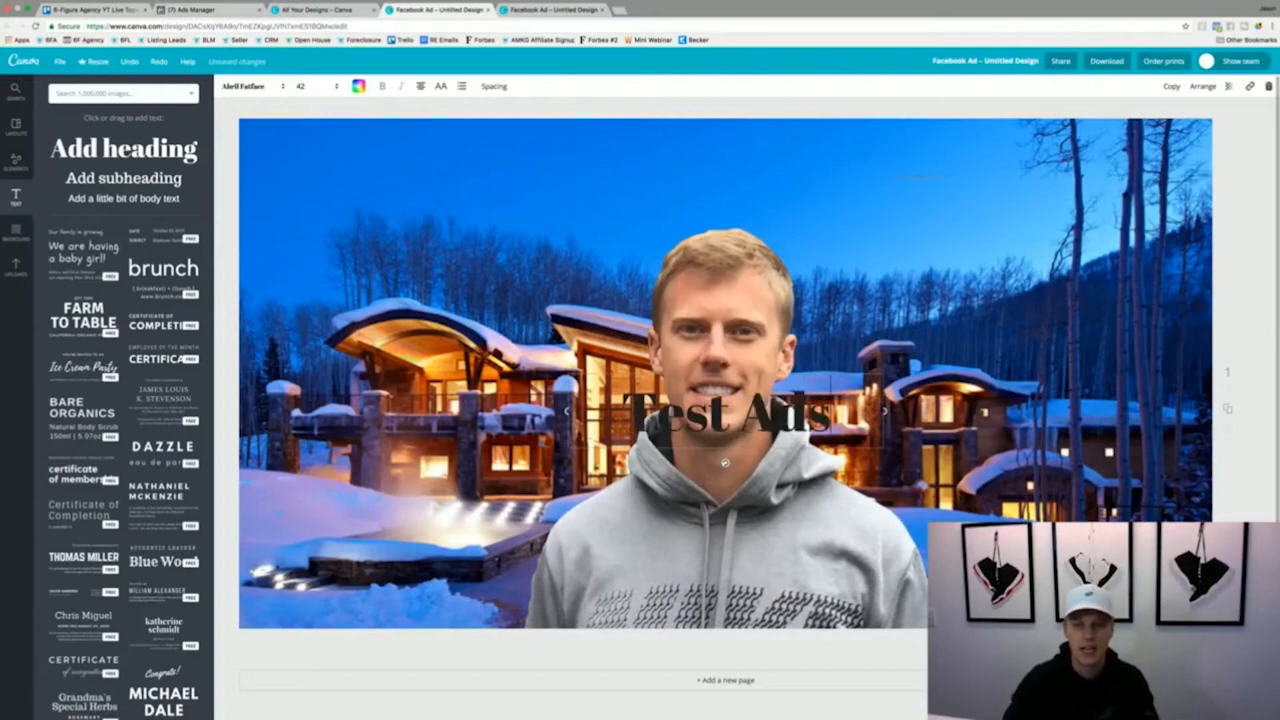
{"action": "key", "text": "BackSpace"}
{"action": "key", "text": "super+a"}
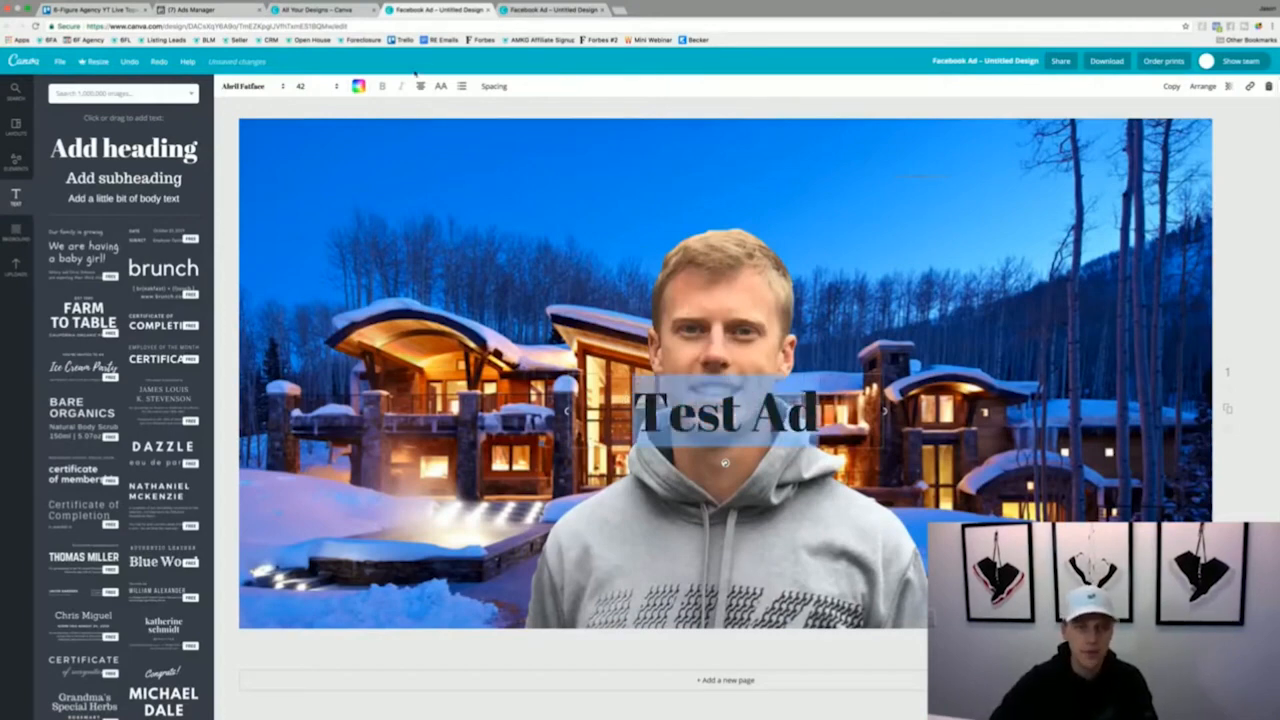
Format the heading in white Aileron Heavy and move it into the sky at the design's upper left.
{"action": "left_click", "coordinate": [361, 87]}
{"action": "left_click", "coordinate": [447, 224]}
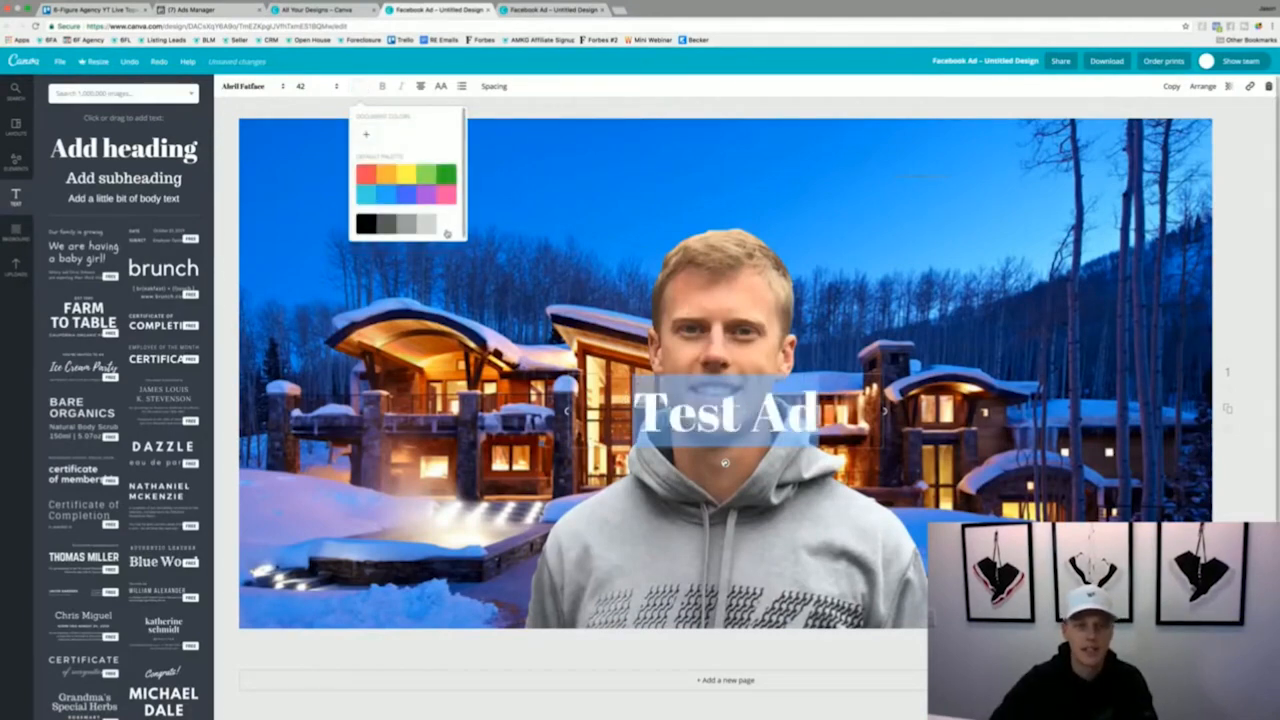
{"action": "left_click", "coordinate": [250, 87]}
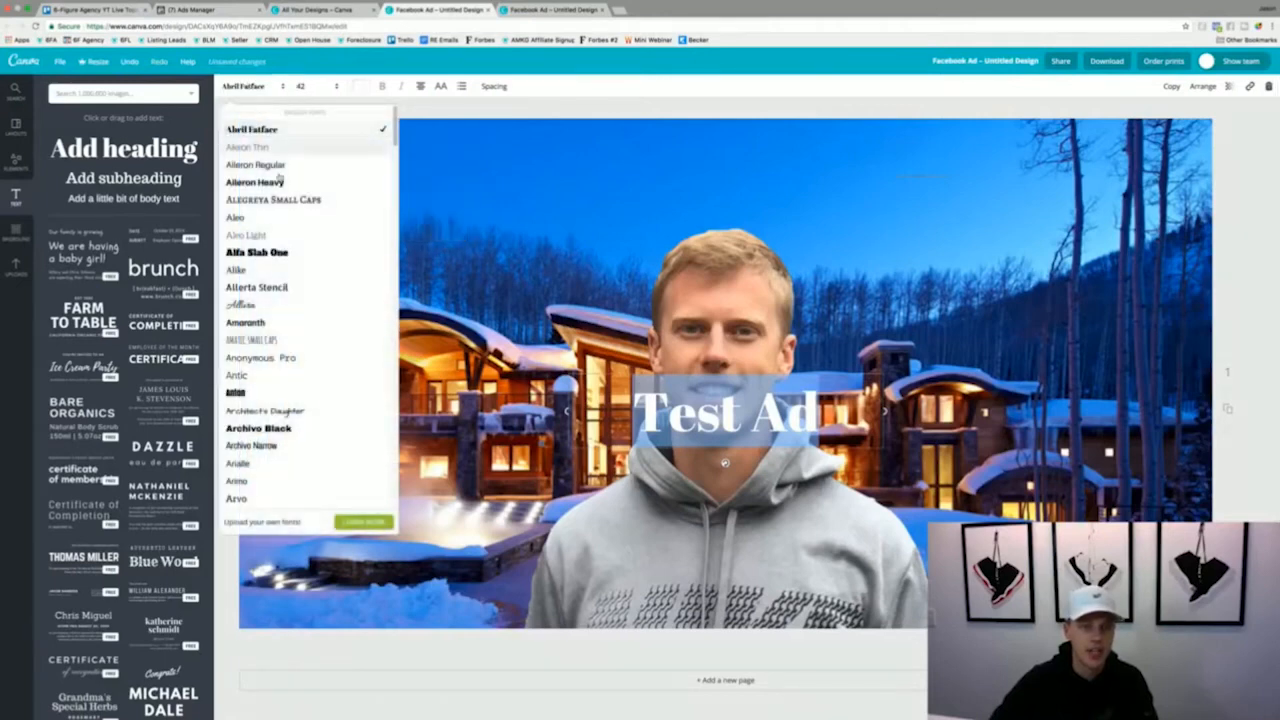
{"action": "left_click", "coordinate": [286, 182]}
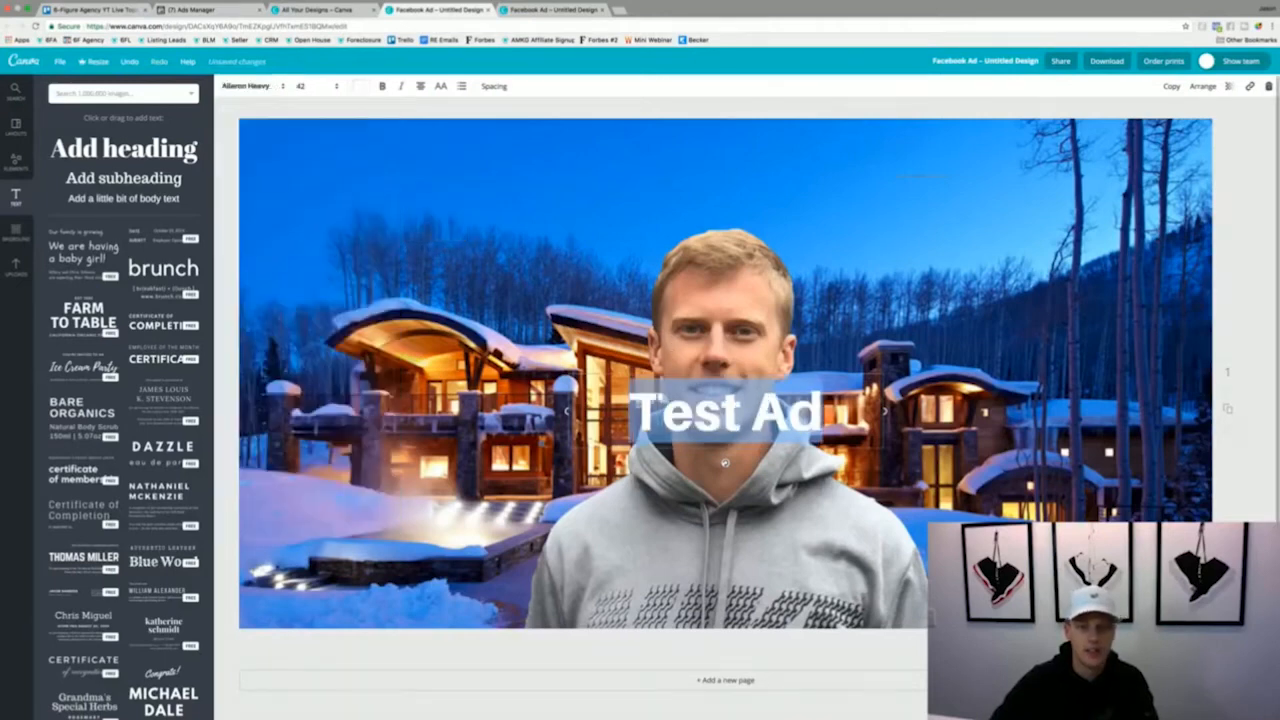
{"action": "left_click", "coordinate": [232, 406]}
{"action": "left_click_drag", "start_coordinate": [735, 425], "coordinate": [412, 173]}
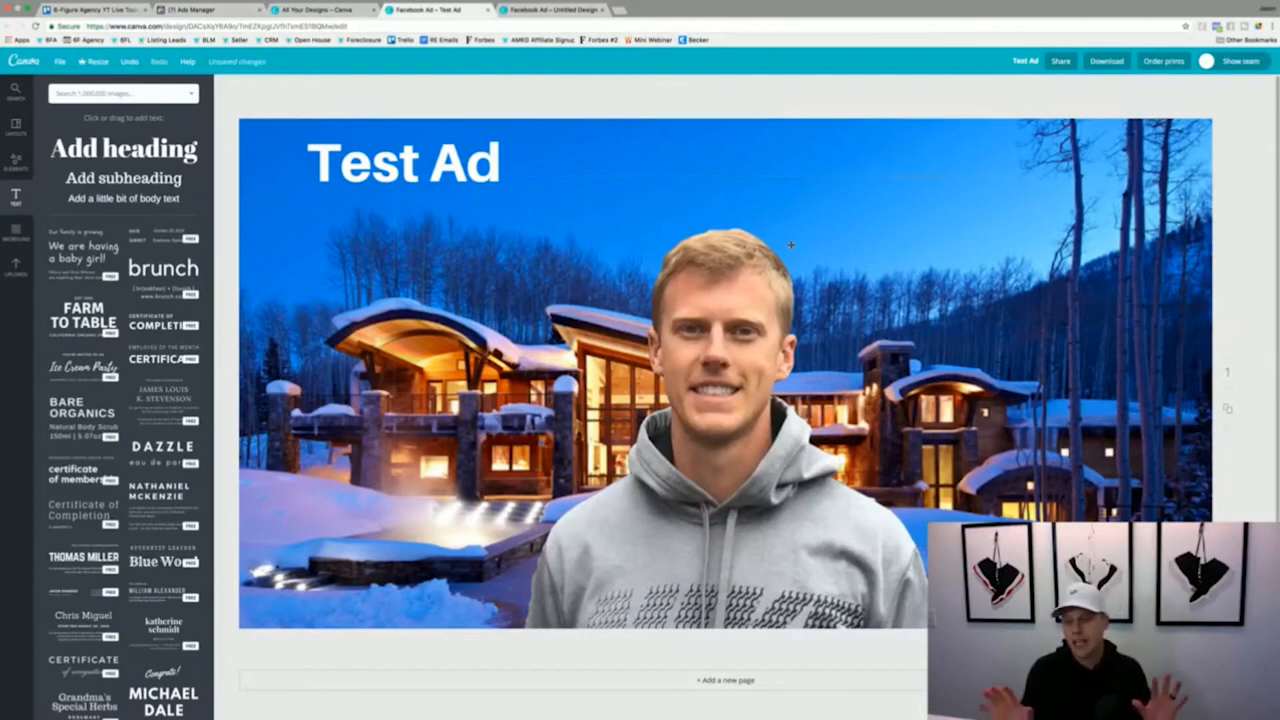
Delete the "Test Ad" heading and move the man's cutout to the right side of the design.
{"action": "left_click", "coordinate": [455, 150]}
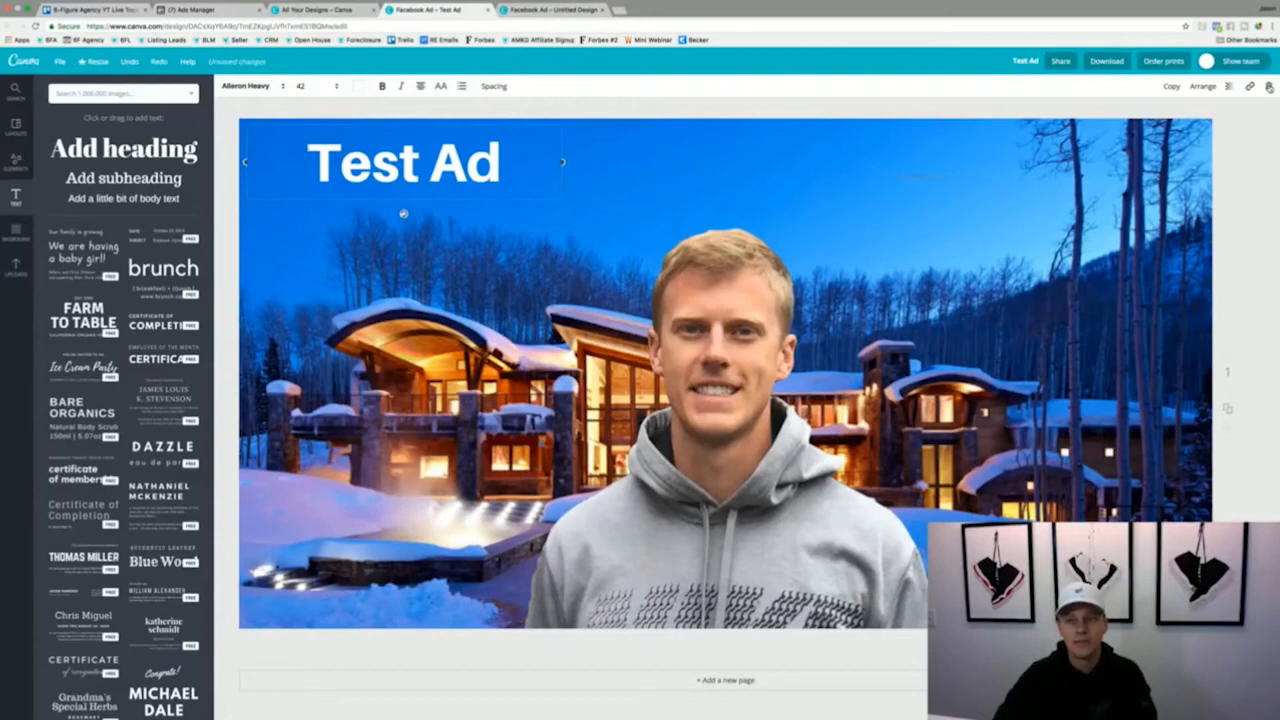
{"action": "key", "text": "Delete"}
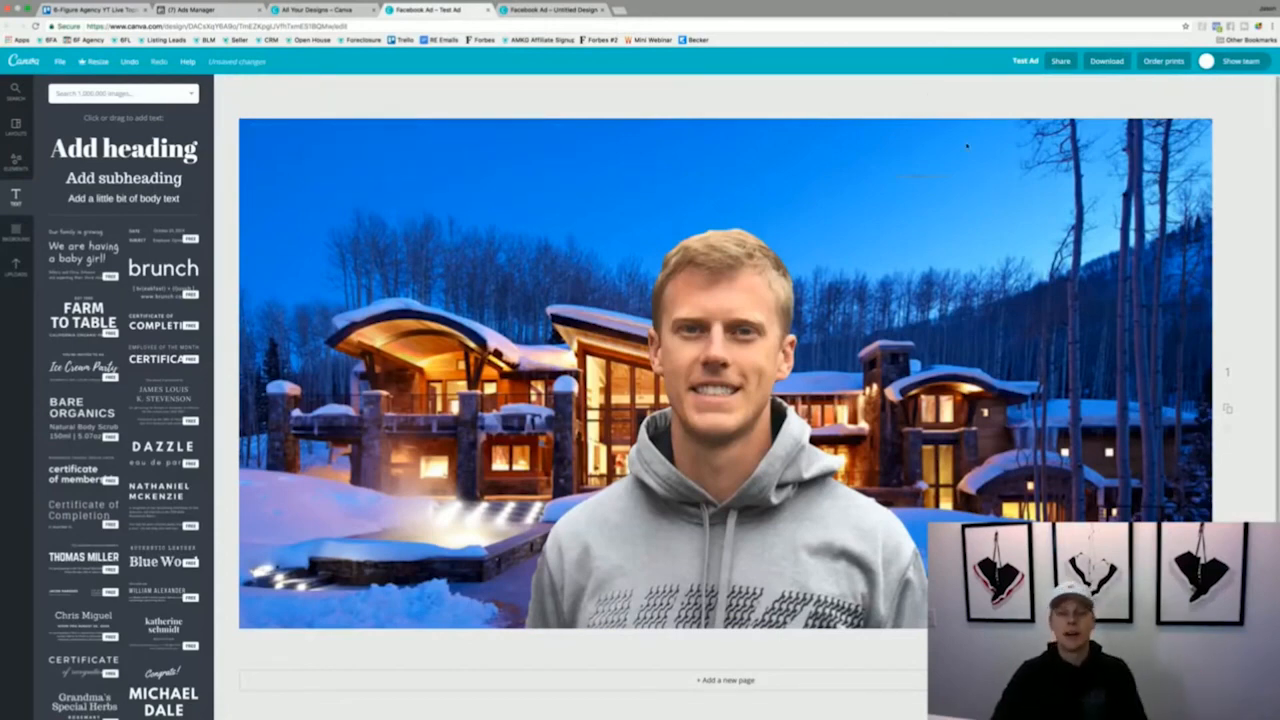
{"action": "left_click_drag", "start_coordinate": [706, 492], "coordinate": [1001, 484]}
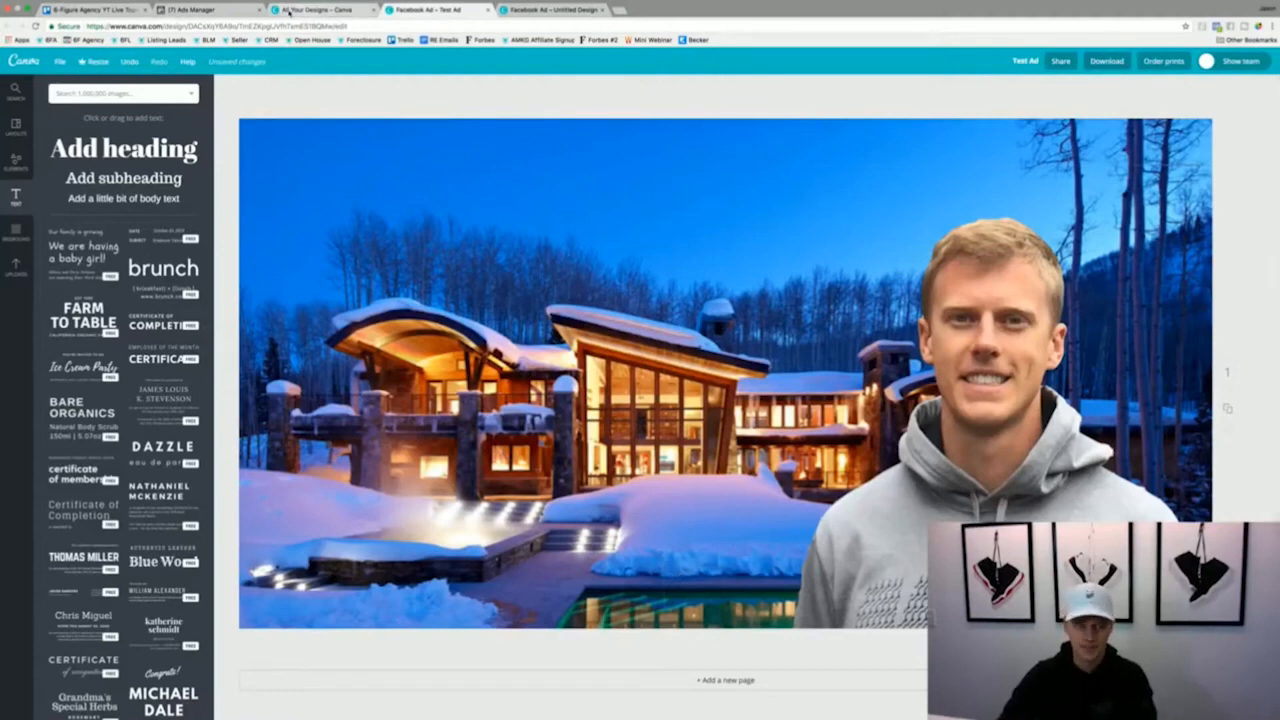
Switch to Ads Manager and remove the portrait photo from the ad's images.
{"action": "left_click", "coordinate": [200, 10]}
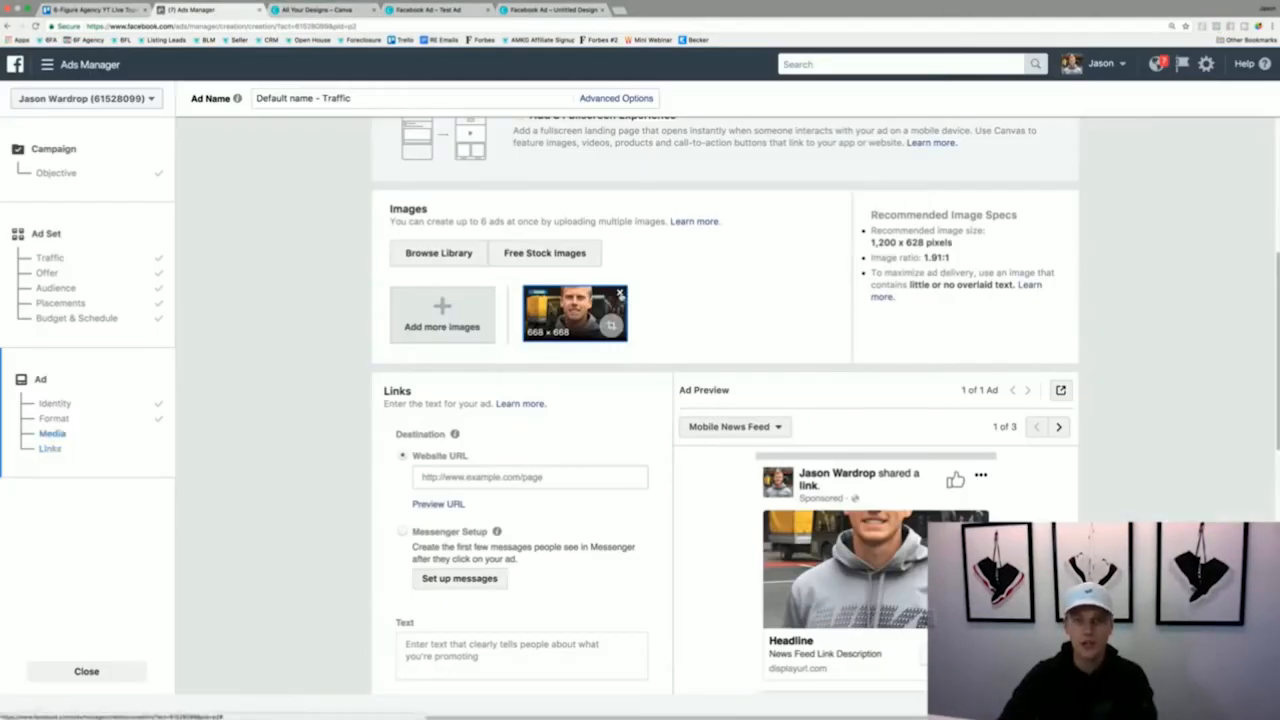
{"action": "left_click", "coordinate": [619, 292]}
{"action": "left_click", "coordinate": [441, 302]}
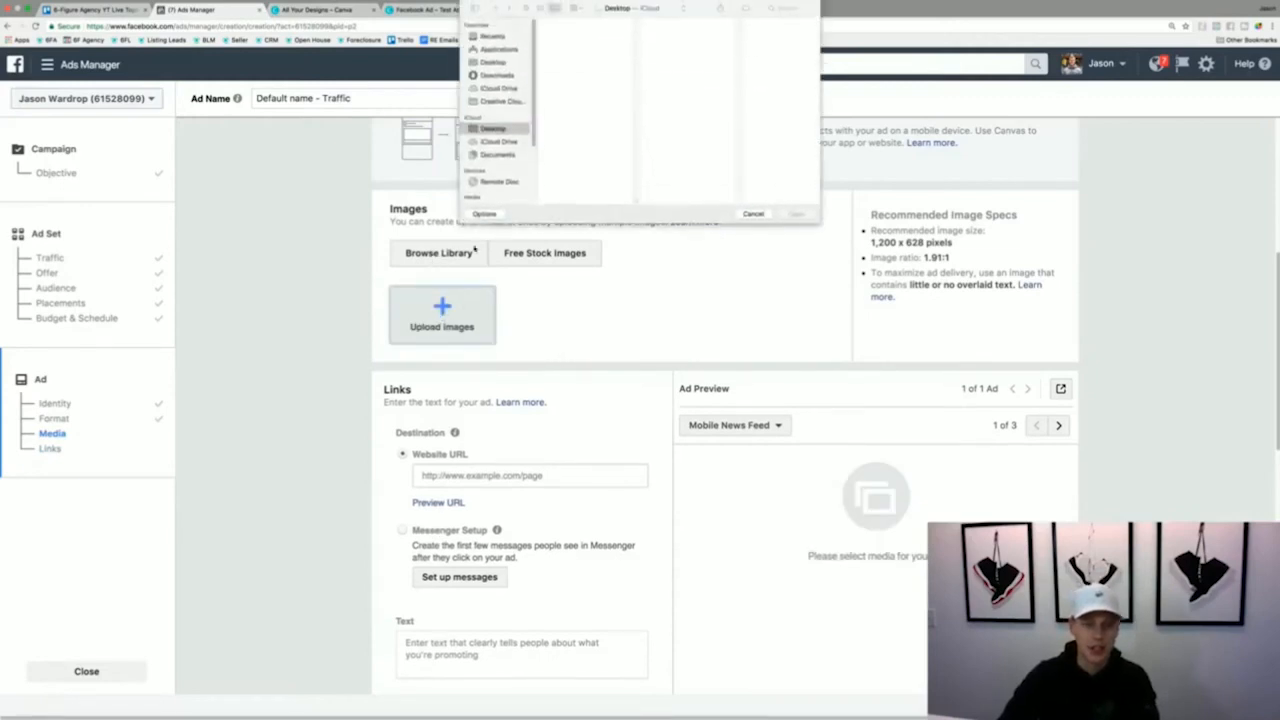
{"action": "left_click", "coordinate": [752, 215]}
Browse the image library's ad images and select the 1590 × 860 grey house photo for the ad.
{"action": "left_click", "coordinate": [439, 253]}
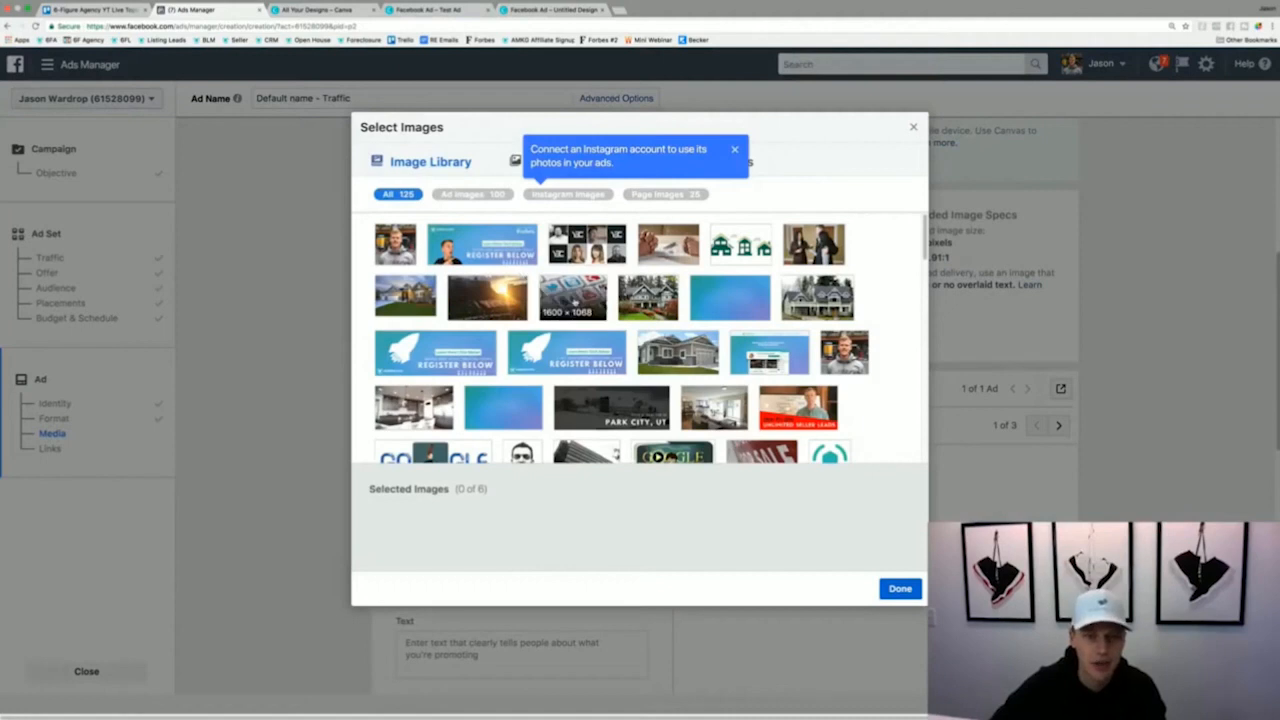
{"action": "scroll", "coordinate": [684, 310], "scroll_direction": "down", "scroll_amount": 2}
{"action": "scroll", "coordinate": [684, 307], "scroll_direction": "down", "scroll_amount": 3}
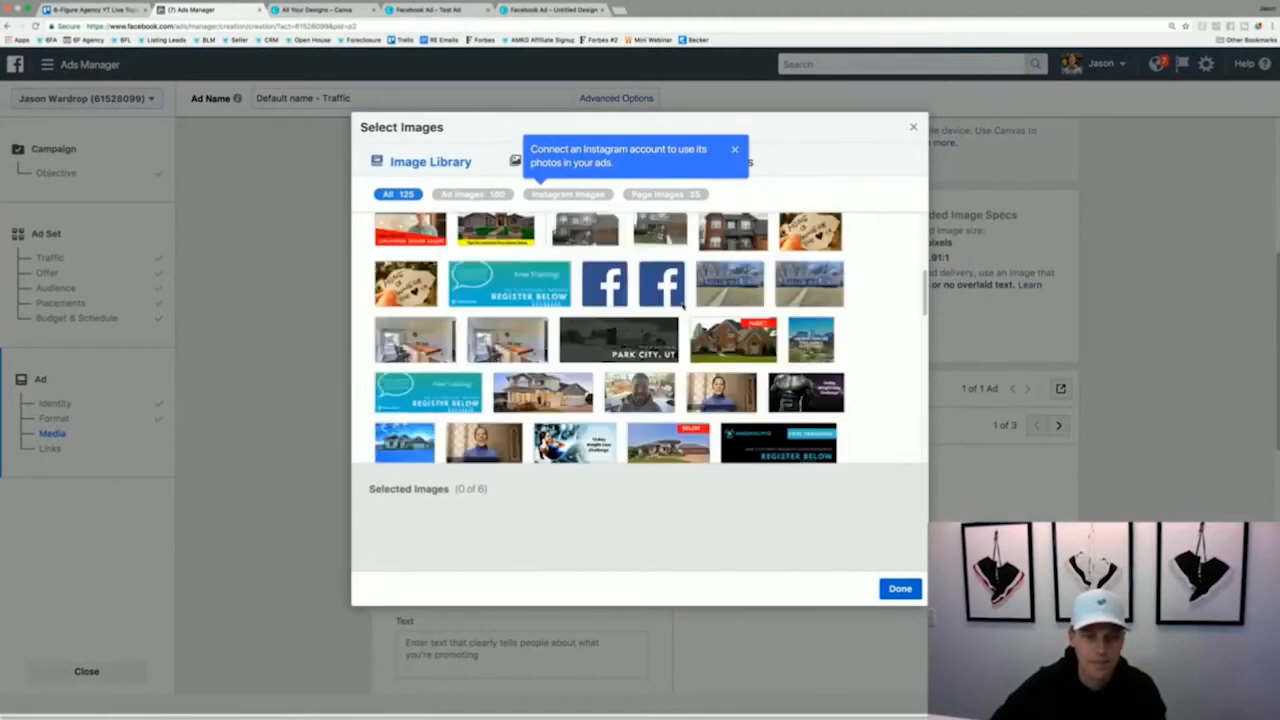
{"action": "left_click", "coordinate": [466, 194]}
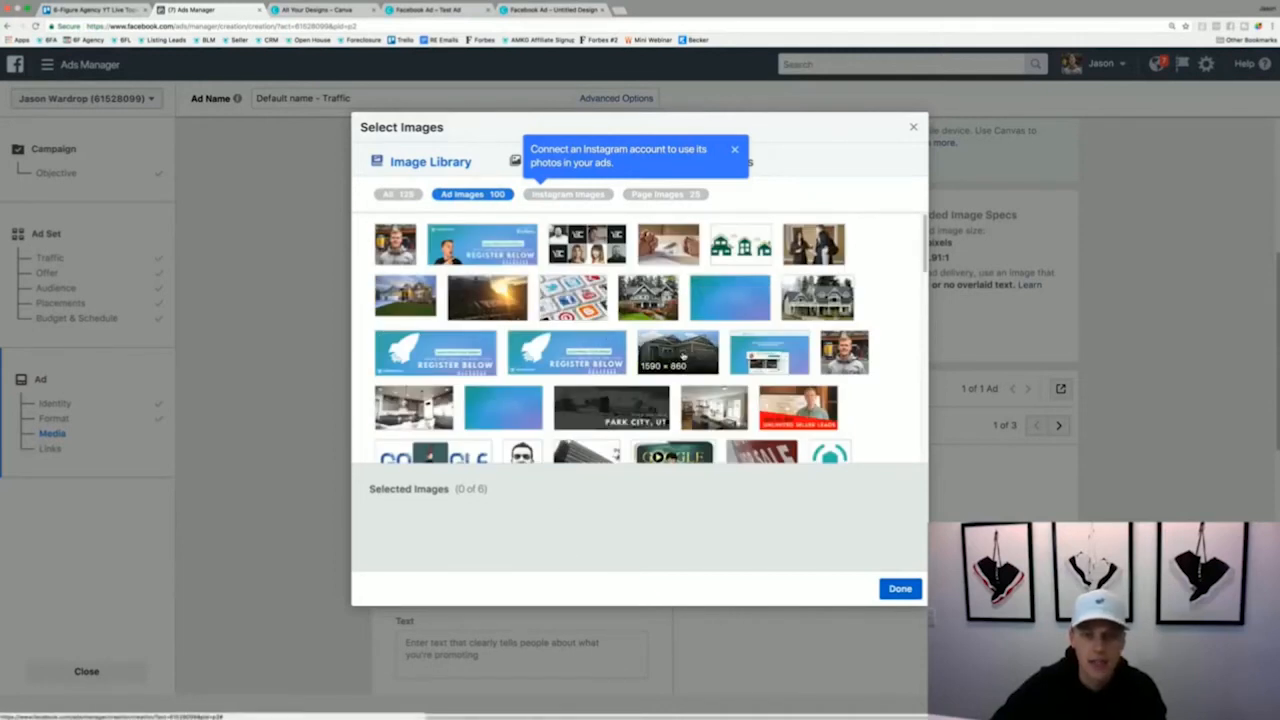
{"action": "left_click", "coordinate": [685, 352]}
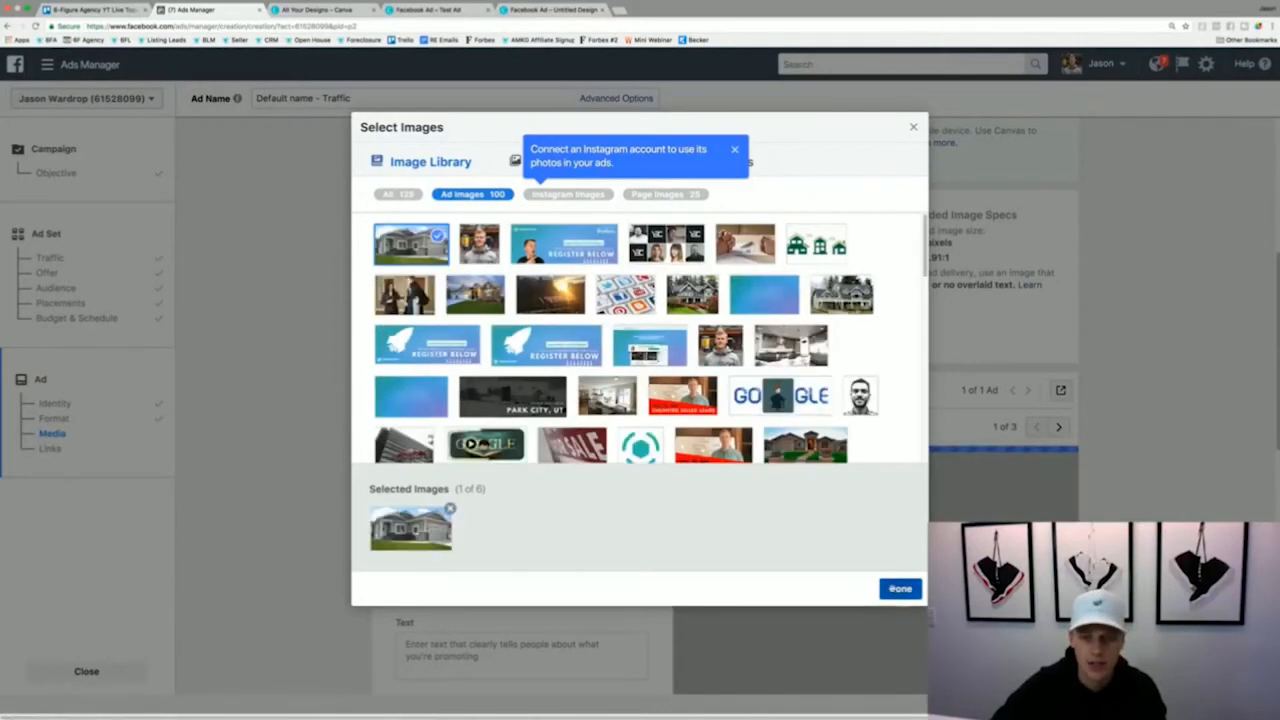
{"action": "left_click", "coordinate": [900, 588]}
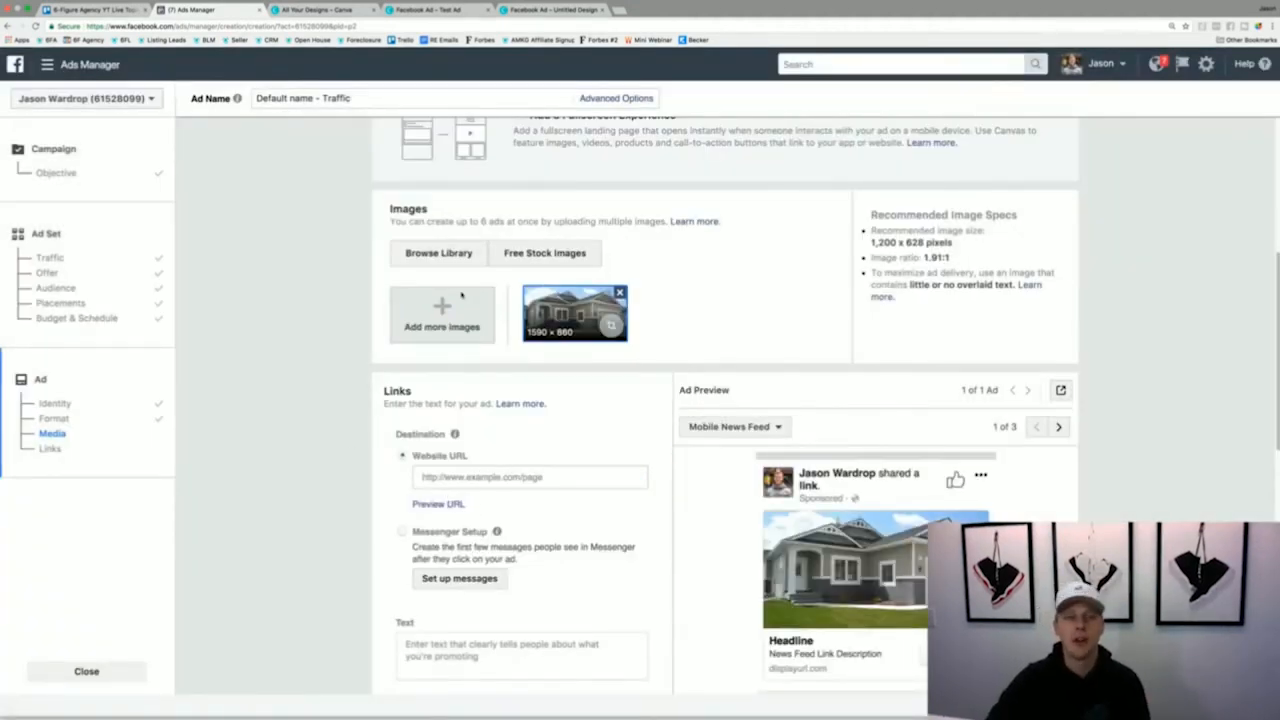
{"action": "key", "text": "ctrl+t"}
{"action": "type", "text": "goog"}
{"action": "key", "text": "Return"}
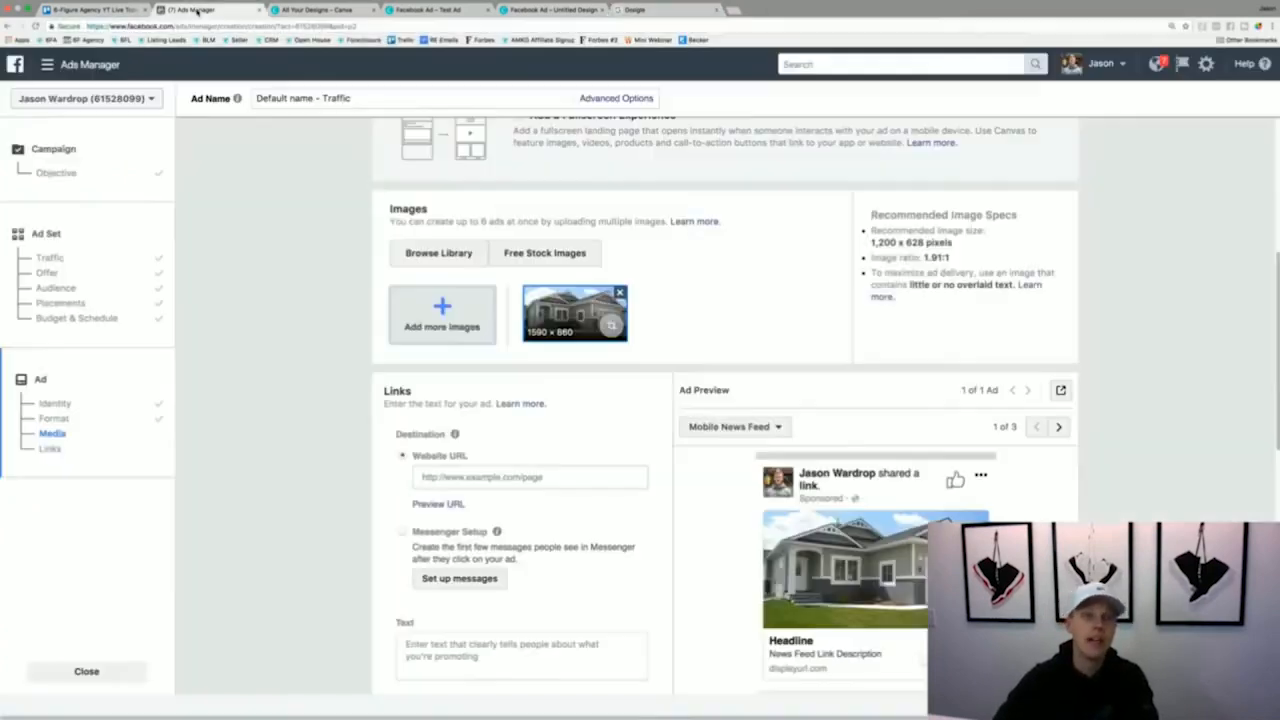
{"action": "left_click", "coordinate": [200, 9]}
{"action": "left_click", "coordinate": [521, 476]}
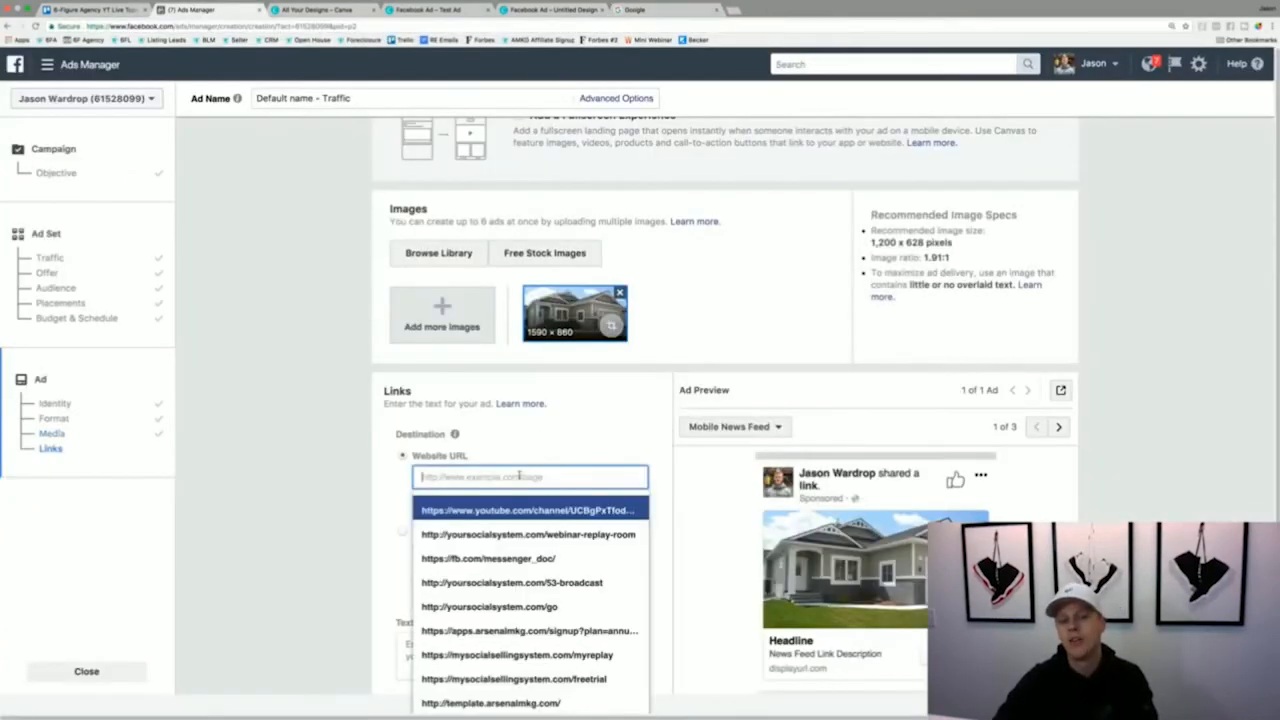
{"action": "type", "text": "https://www.google.com/"}
{"action": "left_click", "coordinate": [353, 513]}
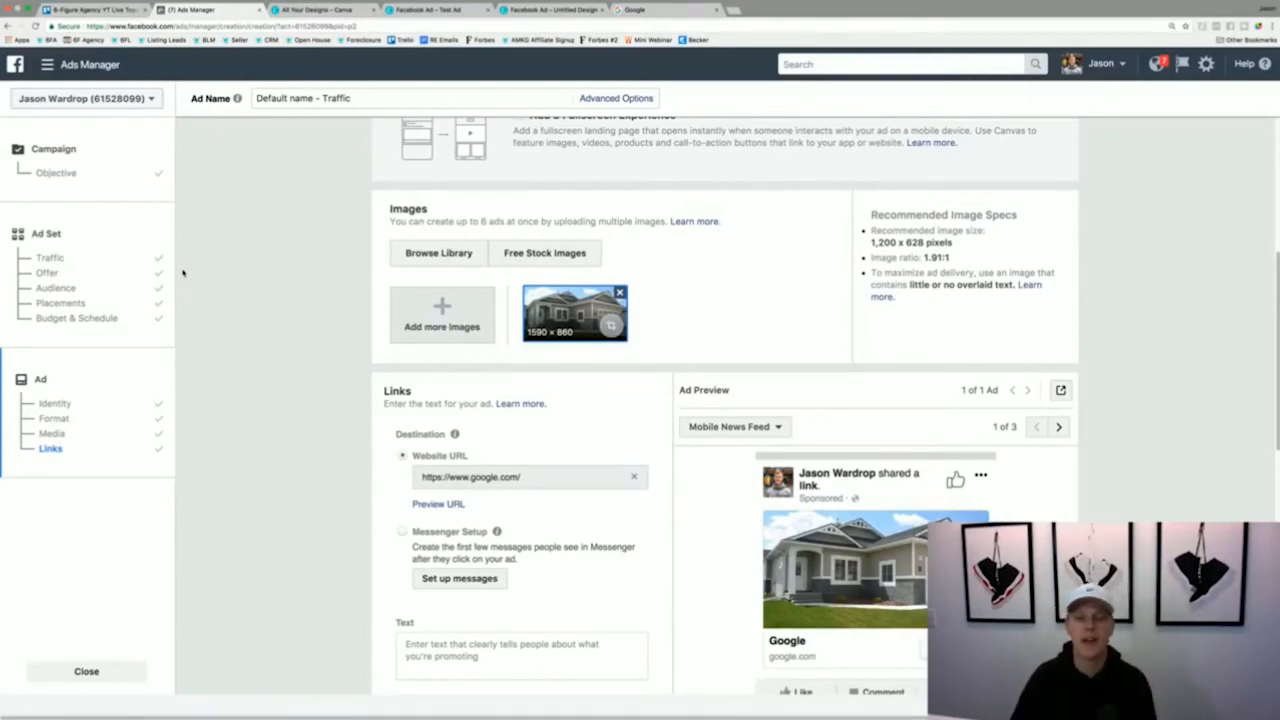
Enter "Test text copy" as the ad's text in the Links section.
{"action": "scroll", "coordinate": [350, 386], "scroll_direction": "down", "scroll_amount": 3}
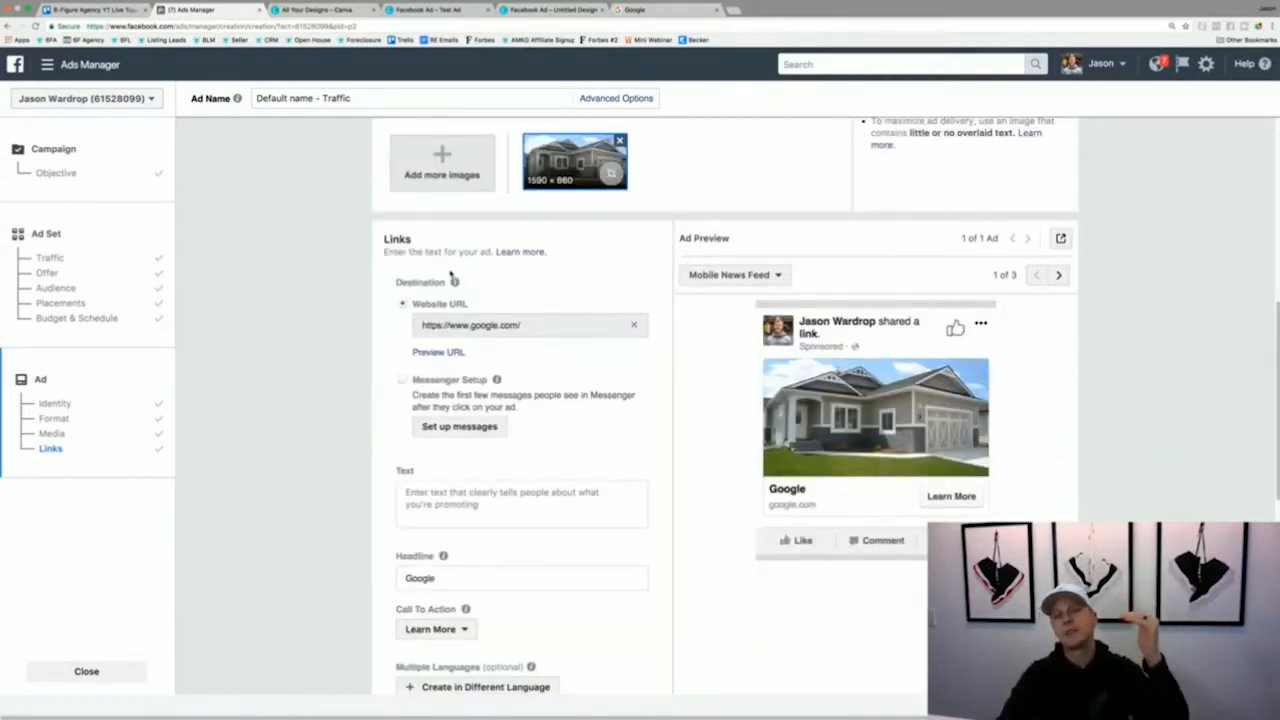
{"action": "mouse_move", "coordinate": [455, 282]}
{"action": "scroll", "coordinate": [455, 283], "scroll_direction": "down", "scroll_amount": 1}
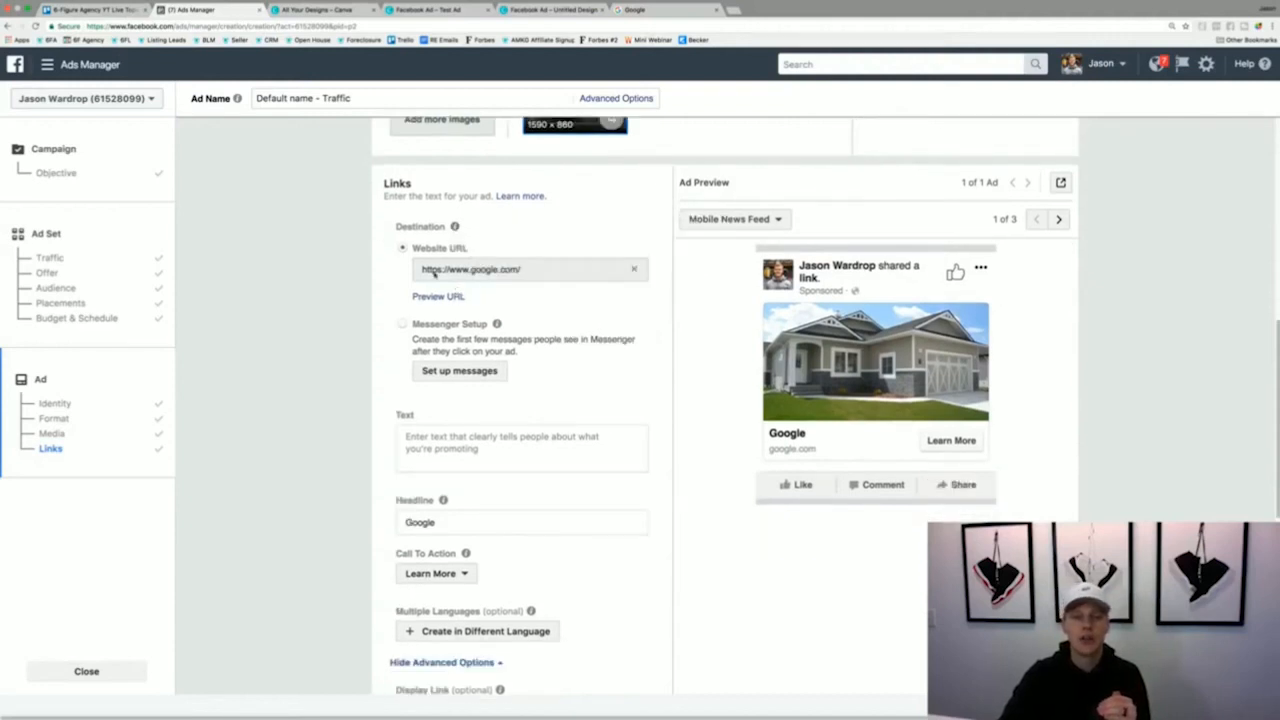
{"action": "left_click", "coordinate": [515, 437]}
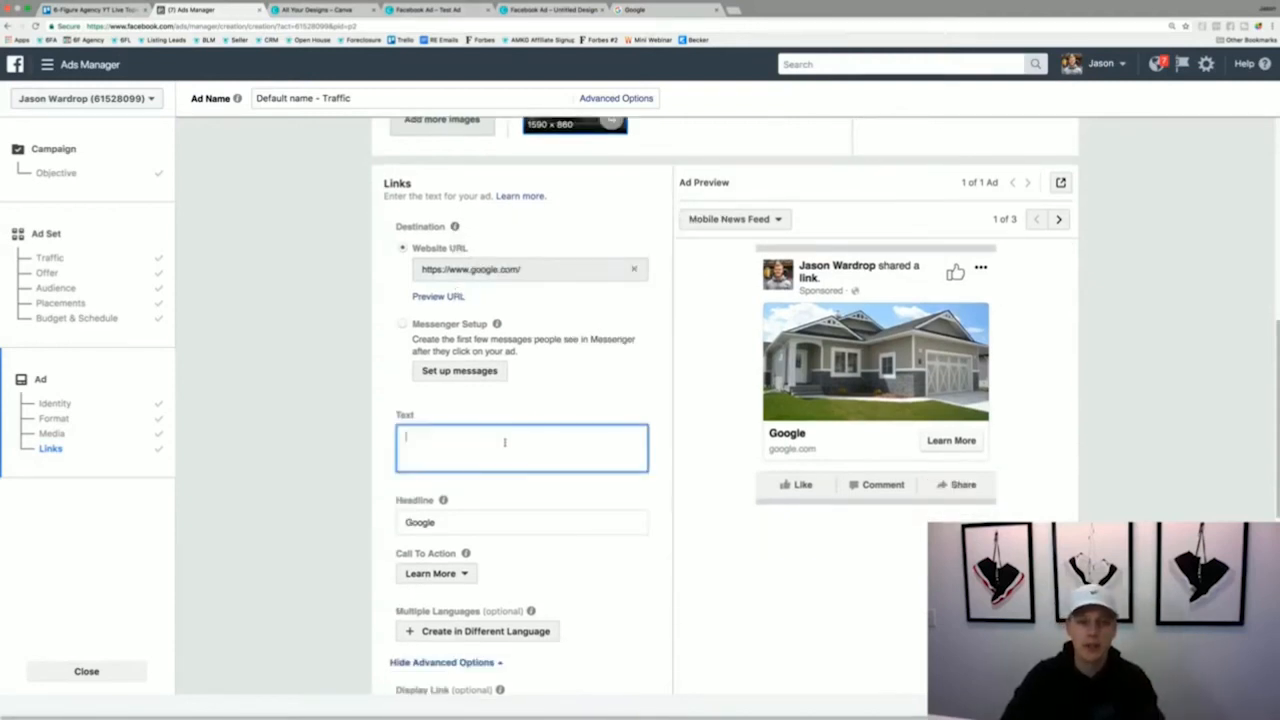
{"action": "type", "text": "Test text"}
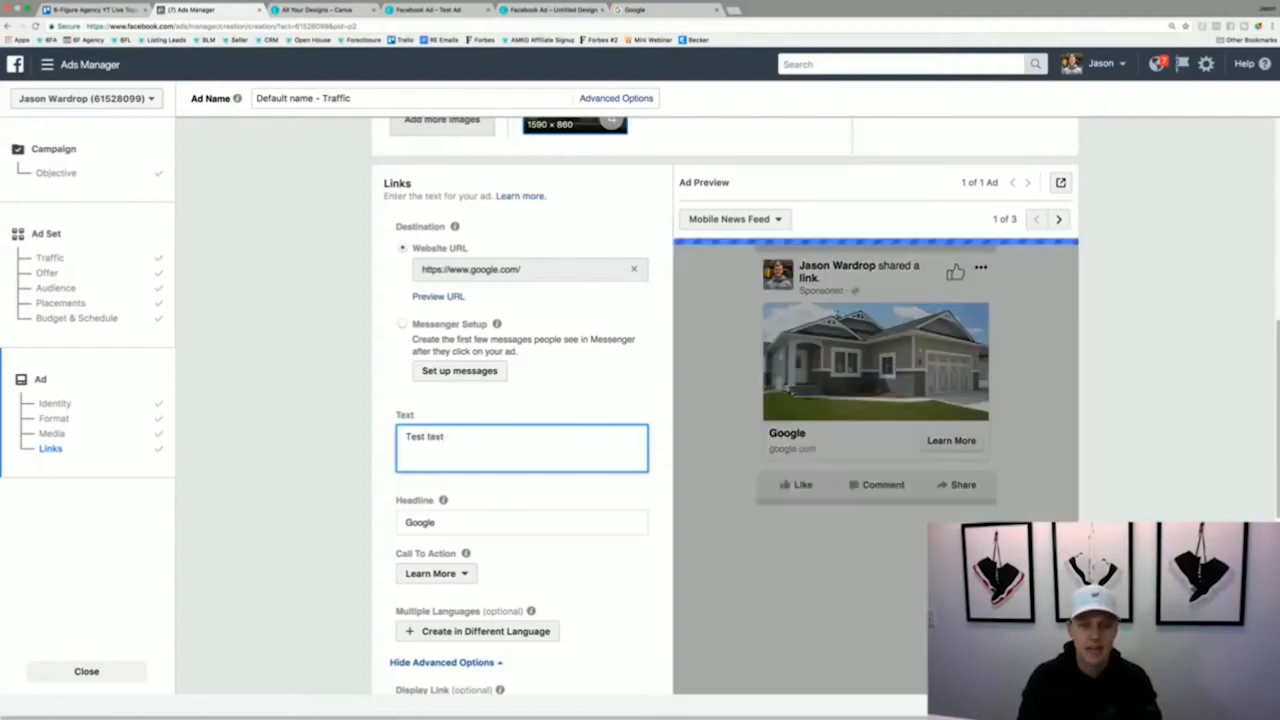
{"action": "type", "text": " copy"}
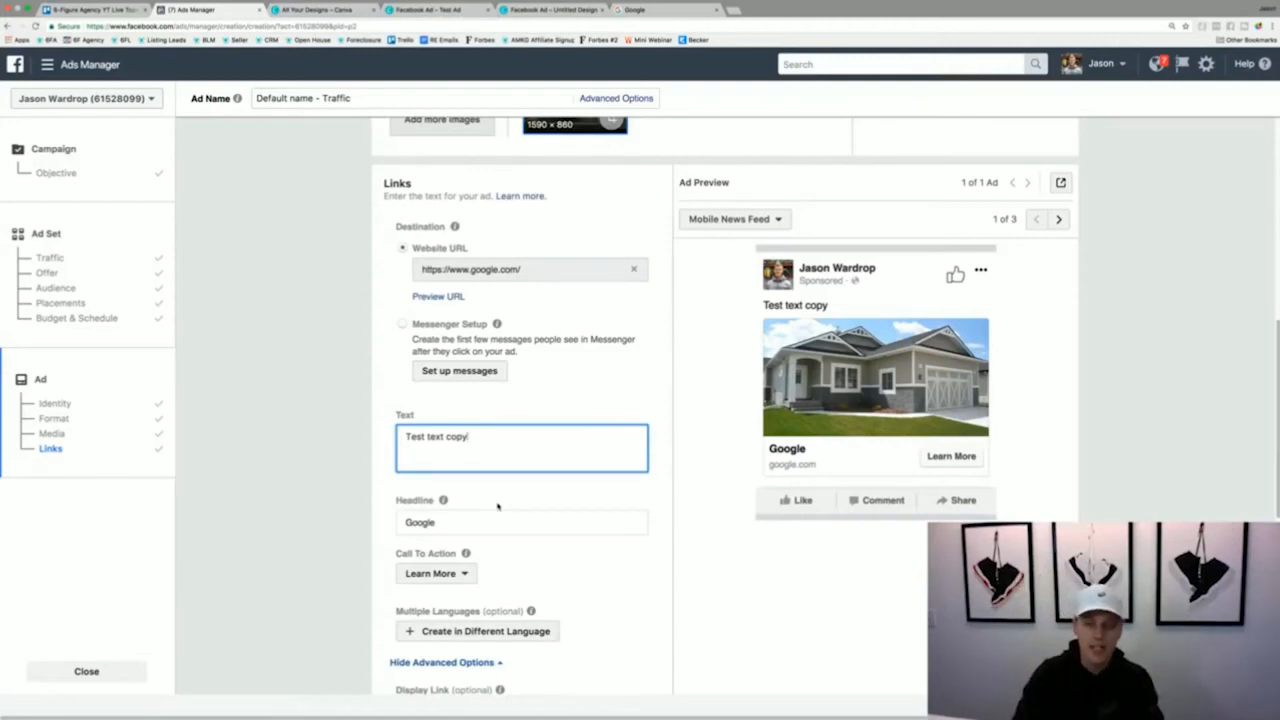
Replace the ad's entire text with the opening line "Orlando Homeowners!".
{"action": "key", "text": "super+a"}
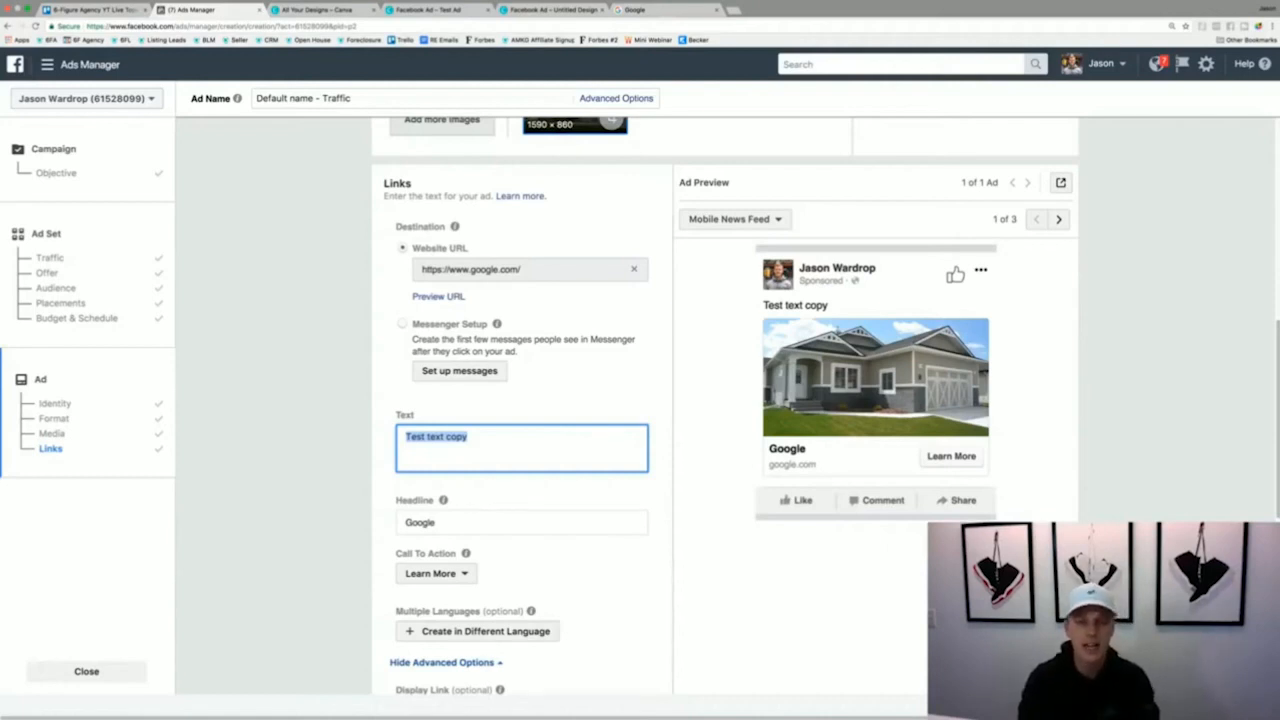
{"action": "type", "text": "Orlando H"}
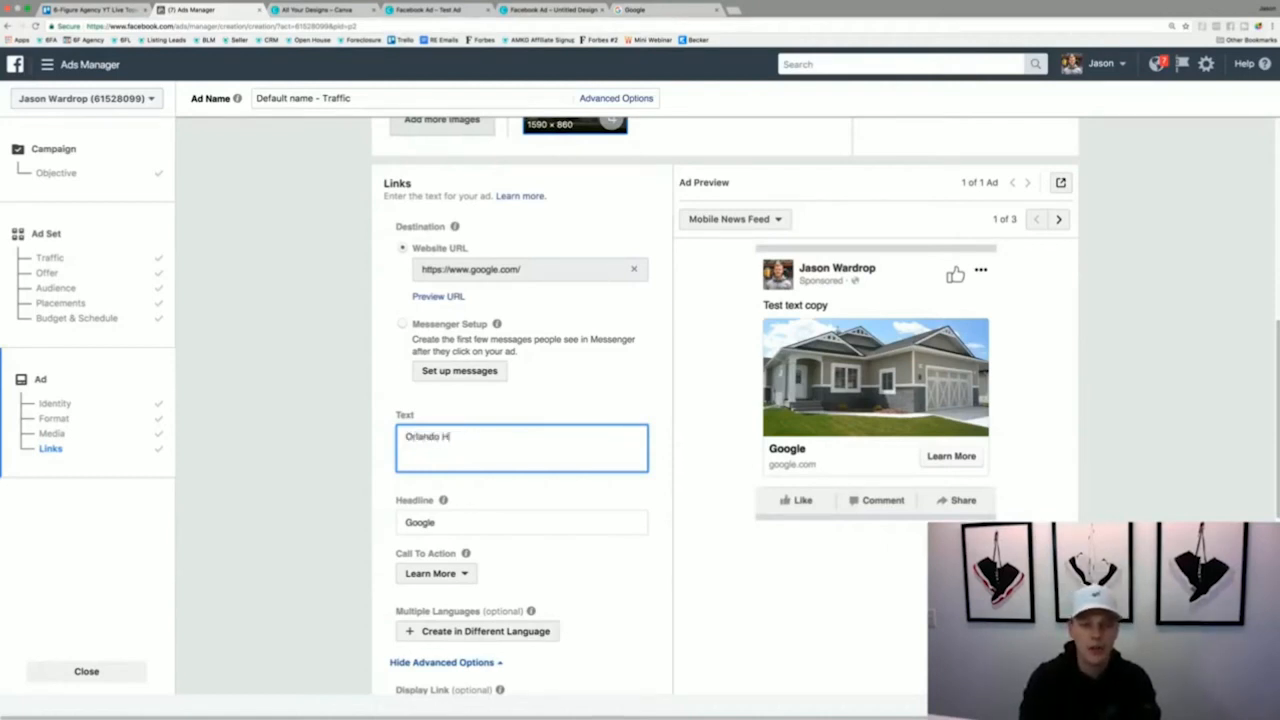
{"action": "type", "text": "omeowners"}
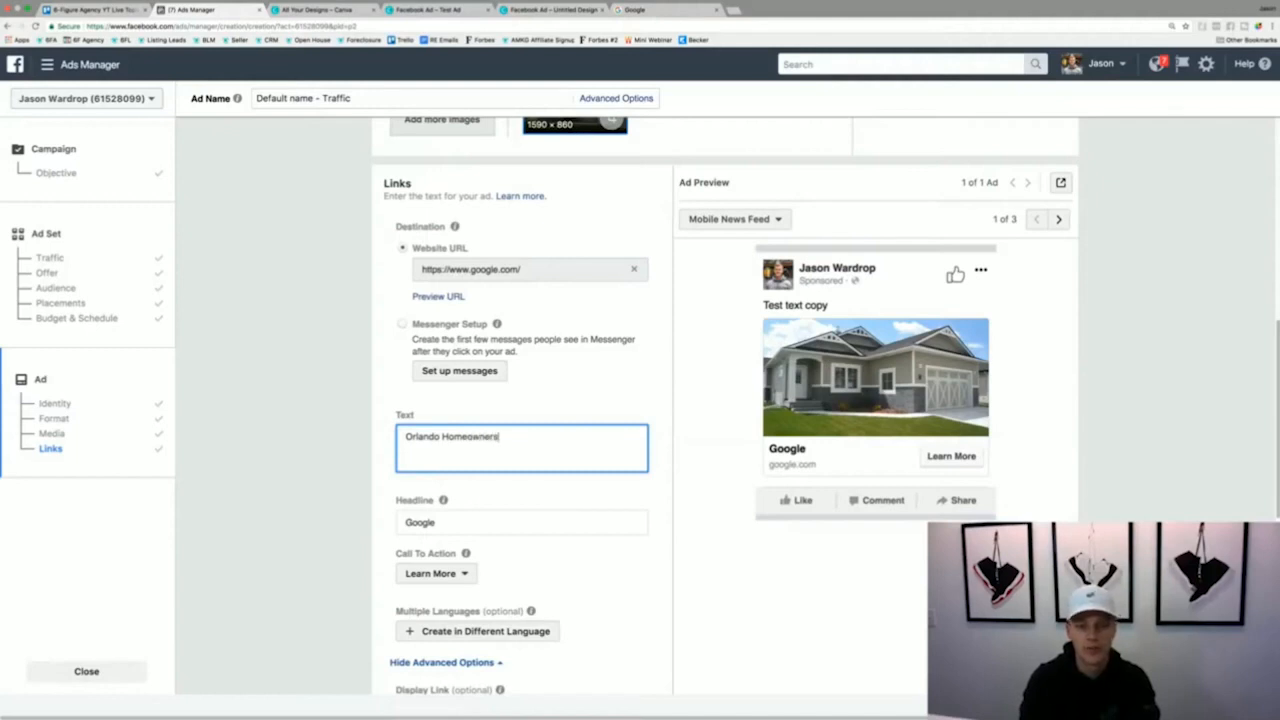
{"action": "type", "text": "!"}
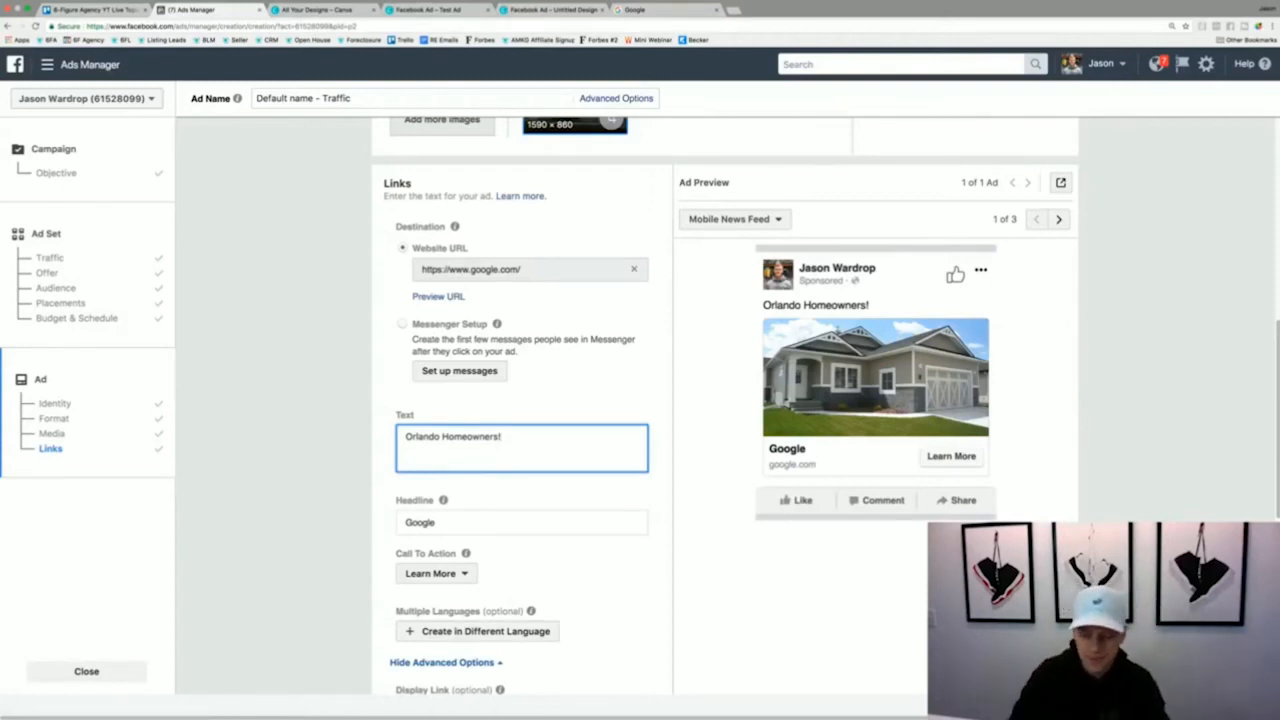
Add a new paragraph to the ad text, after a blank line: "Are you looking to sell your home in the next 3-6 months?".
{"action": "key", "text": "Return"}
{"action": "key", "text": "Return"}
{"action": "type", "text": "Are you"}
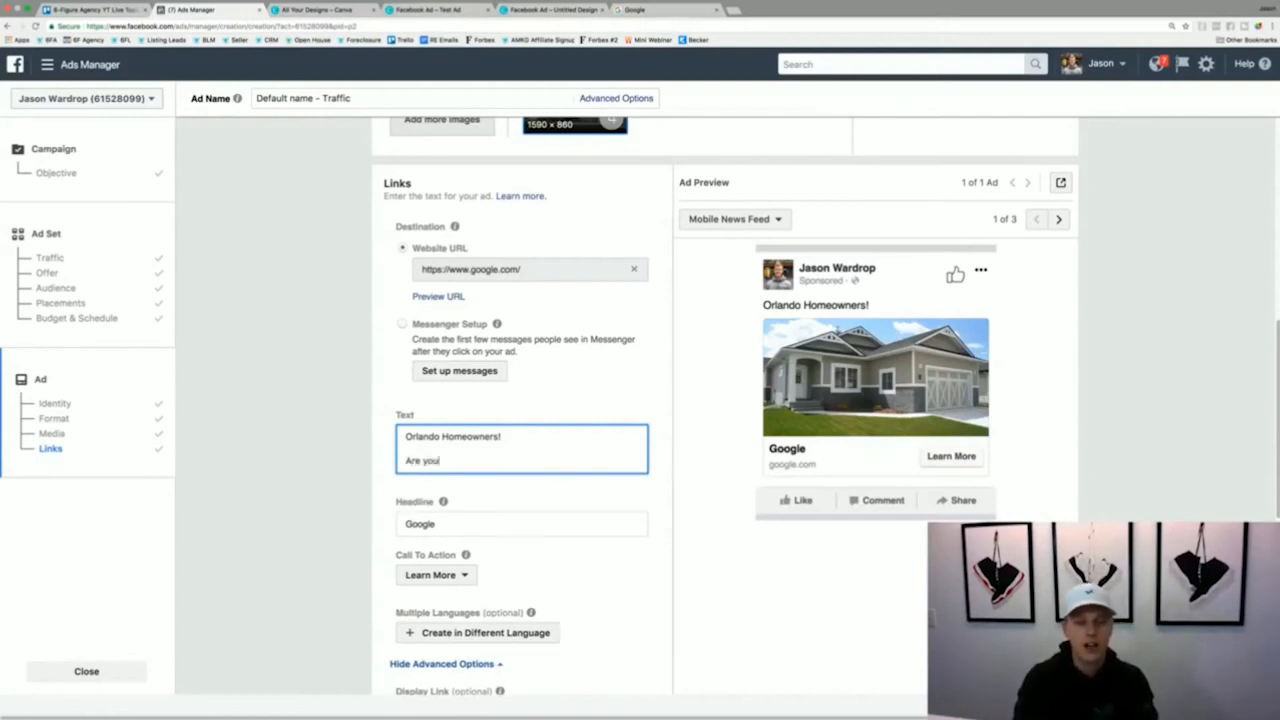
{"action": "type", "text": " looking to sell"}
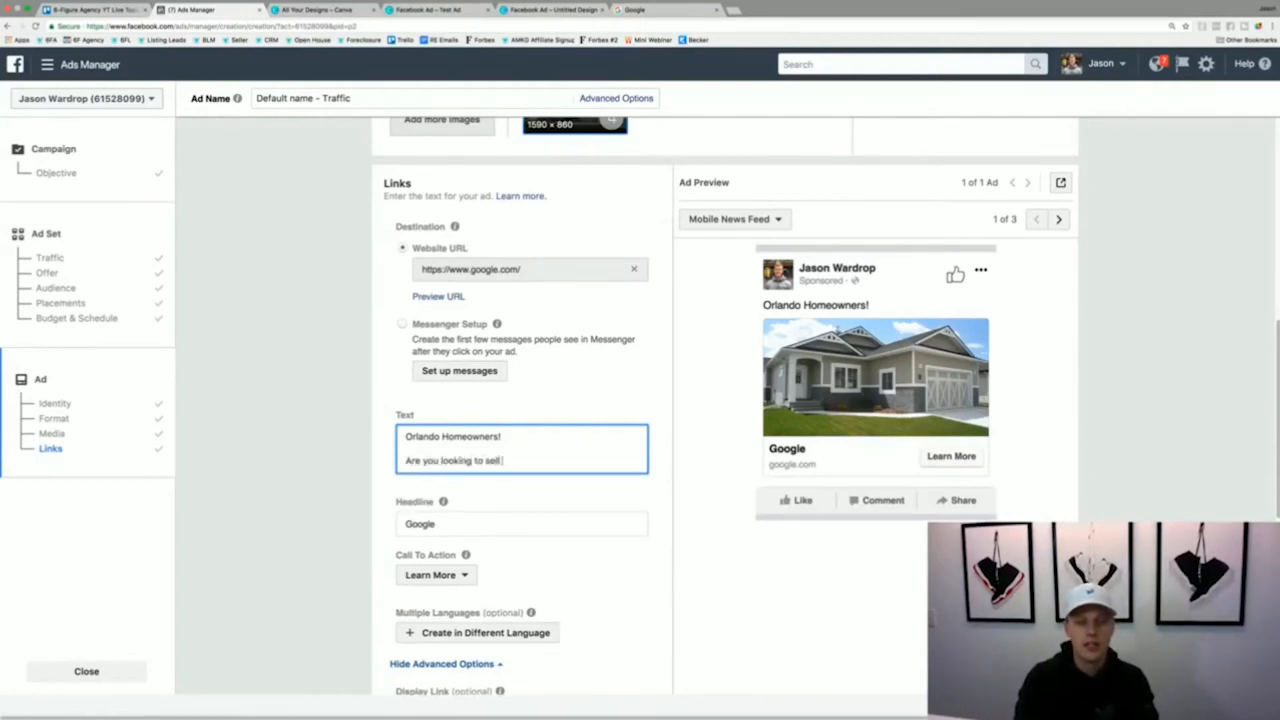
{"action": "type", "text": " your home in the ne"}
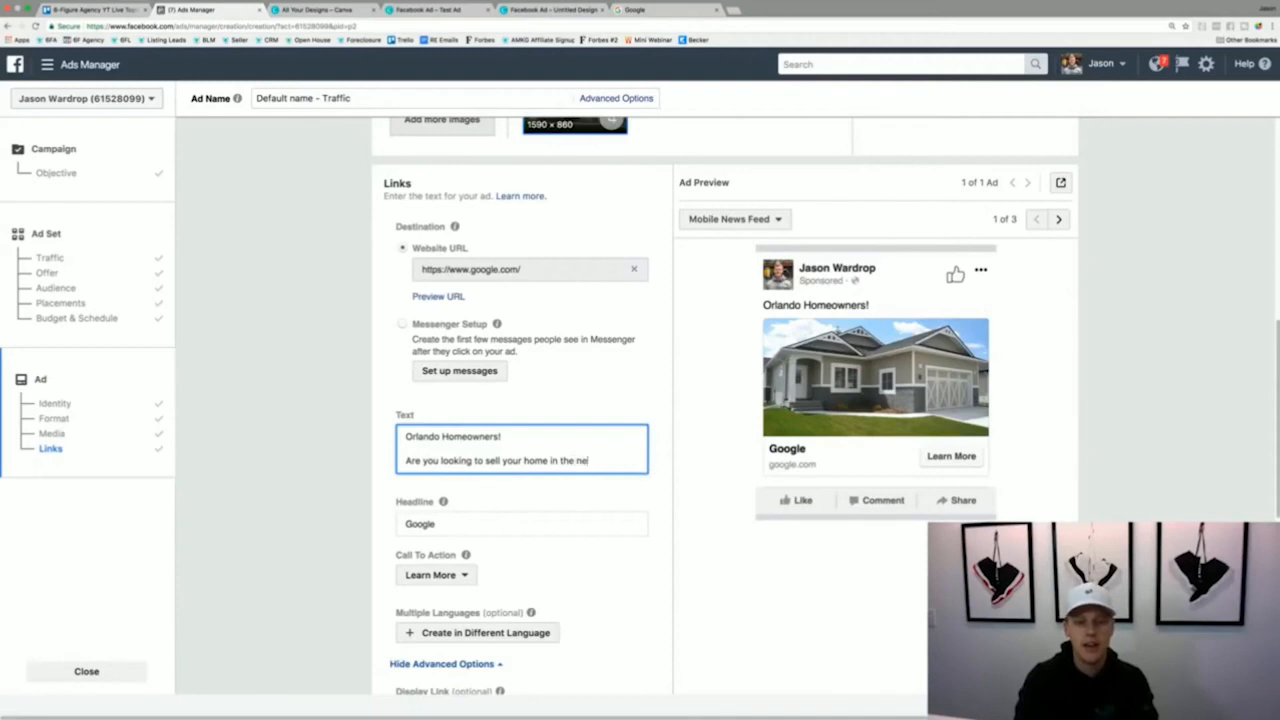
{"action": "type", "text": "xt 3-6"}
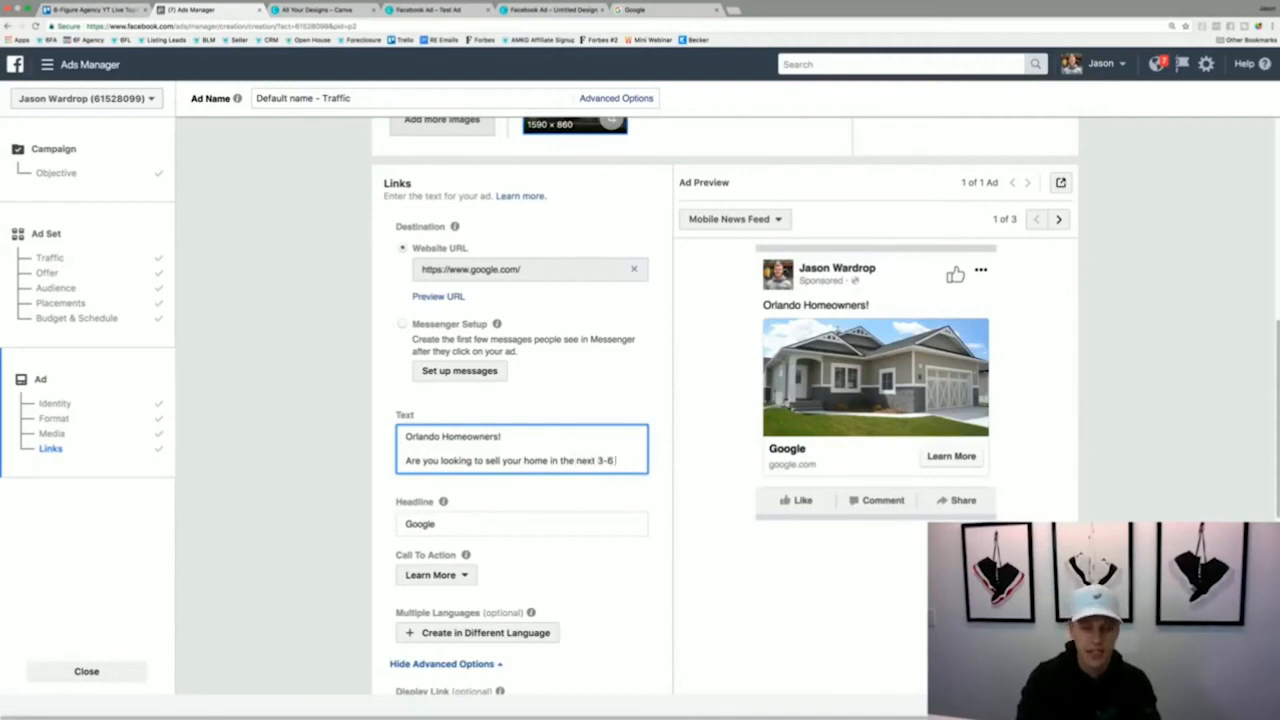
{"action": "type", "text": " months?!"}
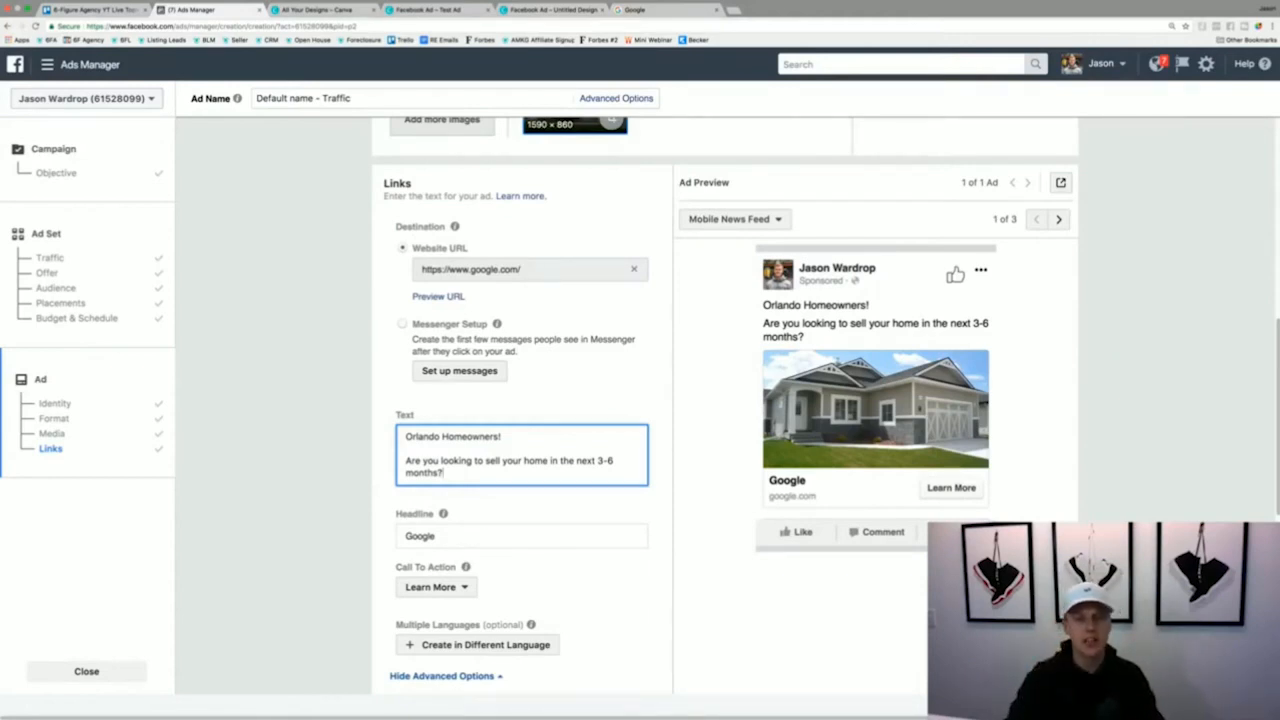
Begin a third paragraph in the ad text: "I have a family of 3 looking to purchase a home in the [BLANK] area".
{"action": "key", "text": "Return"}
{"action": "key", "text": "Return"}
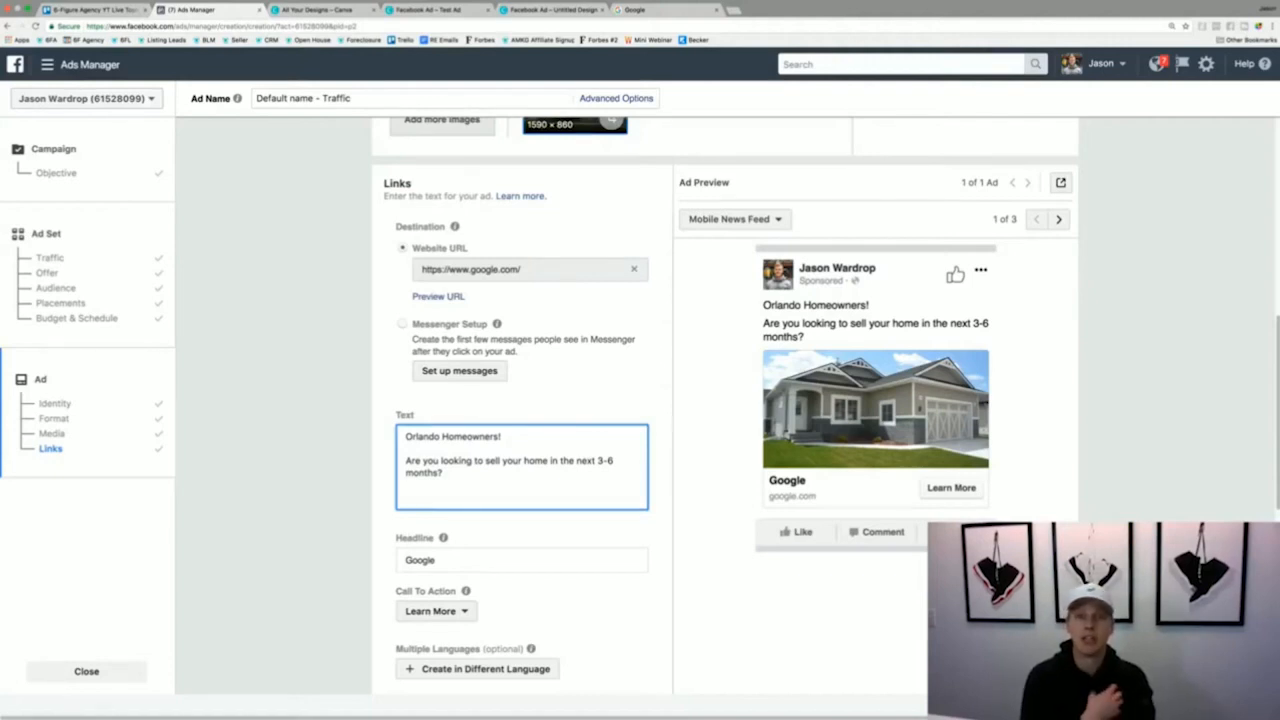
{"action": "type", "text": "I h"}
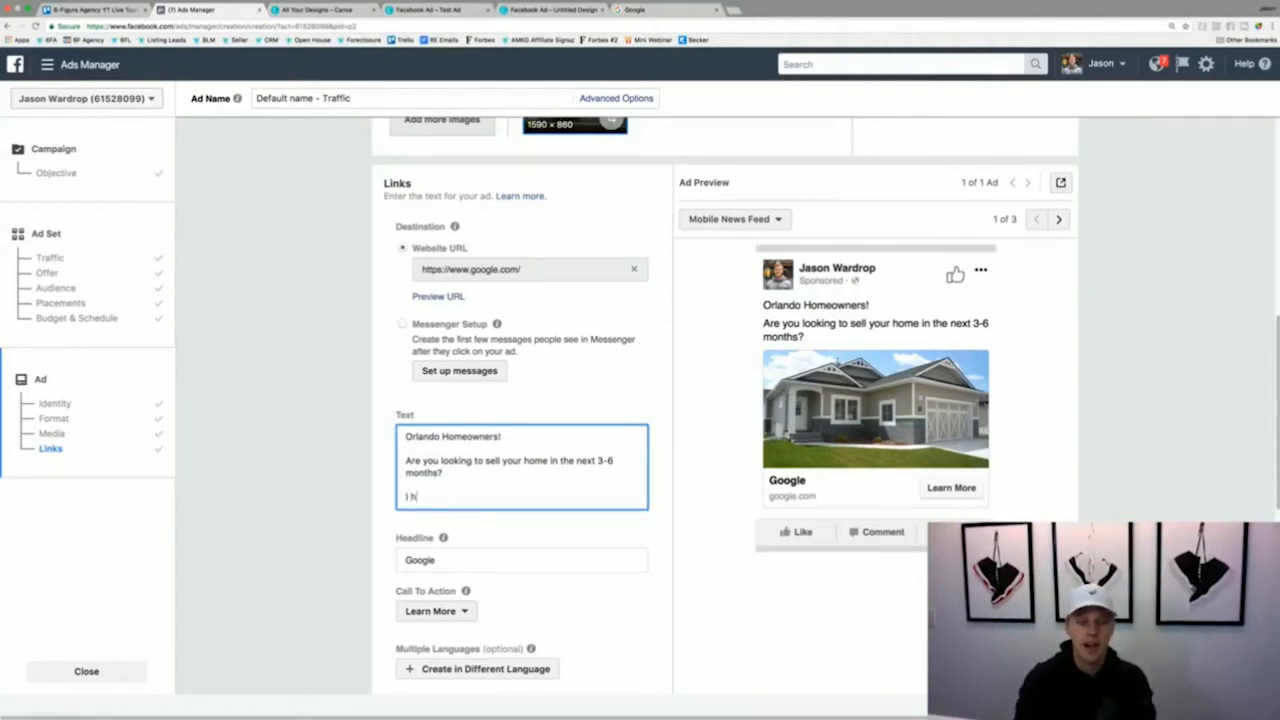
{"action": "type", "text": "ave a family of 3 lookin"}
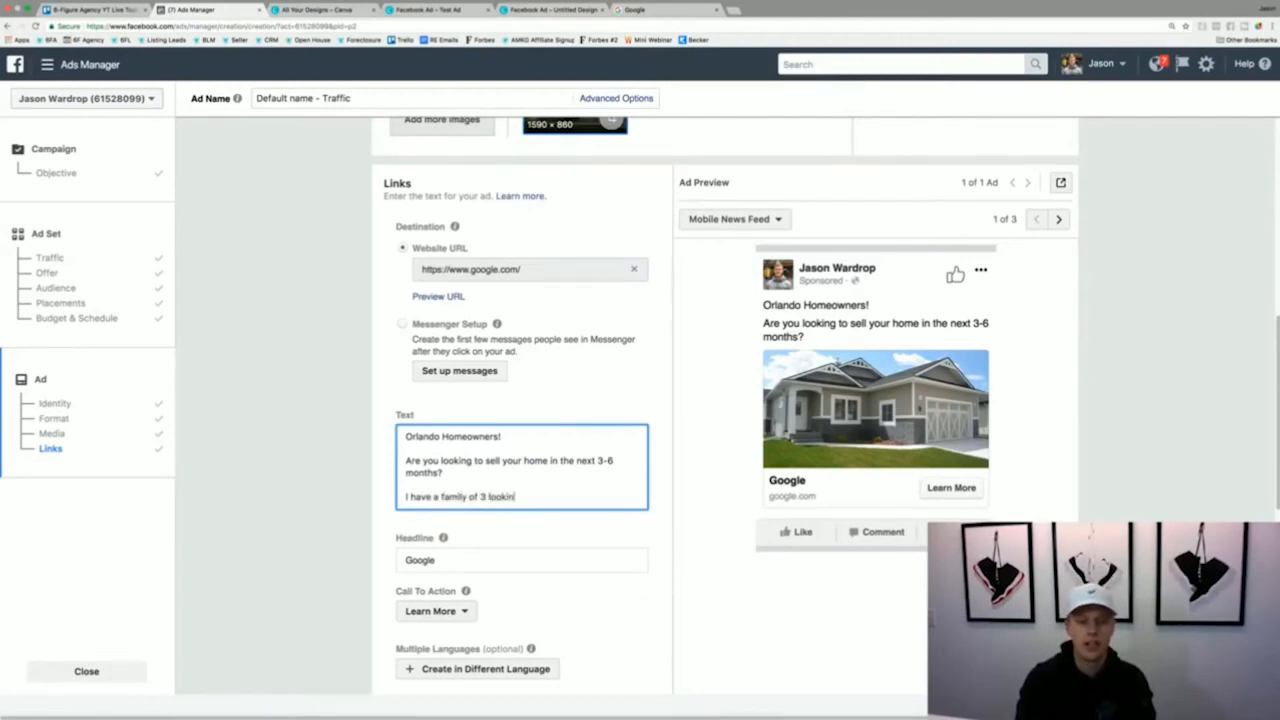
{"action": "type", "text": "g to purchase a"}
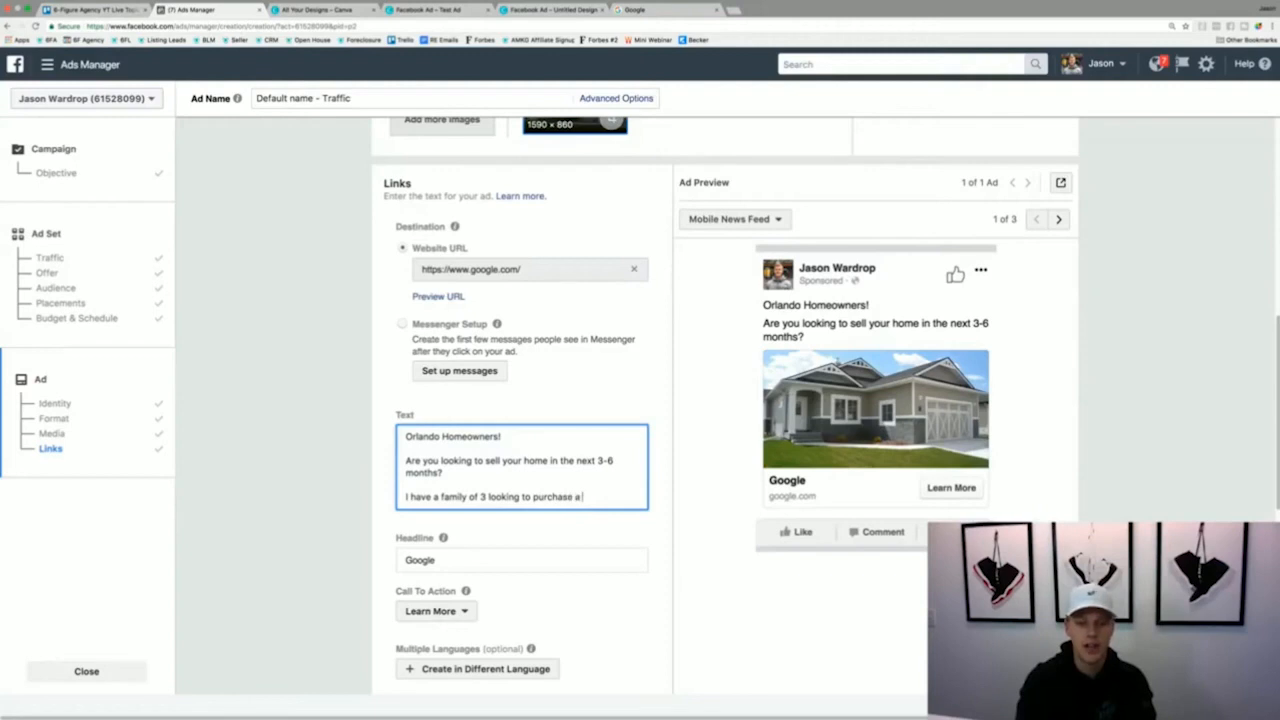
{"action": "type", "text": " home in the"}
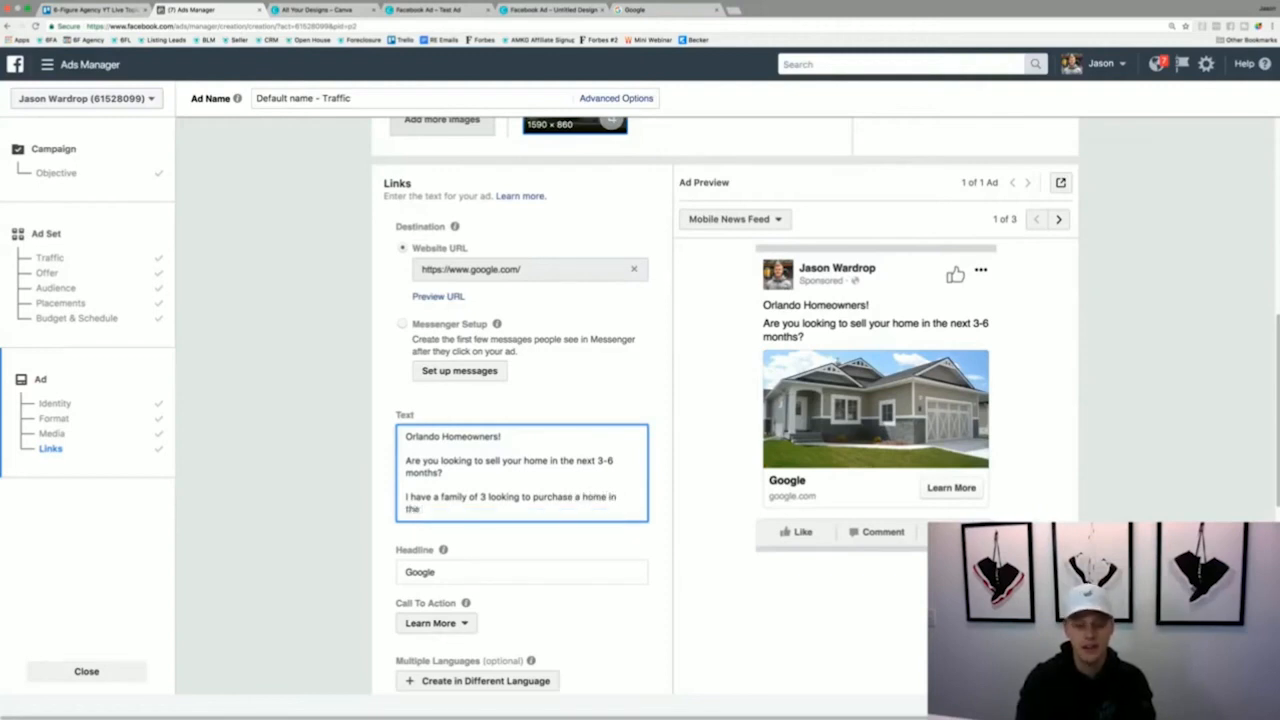
{"action": "type", "text": " ["}
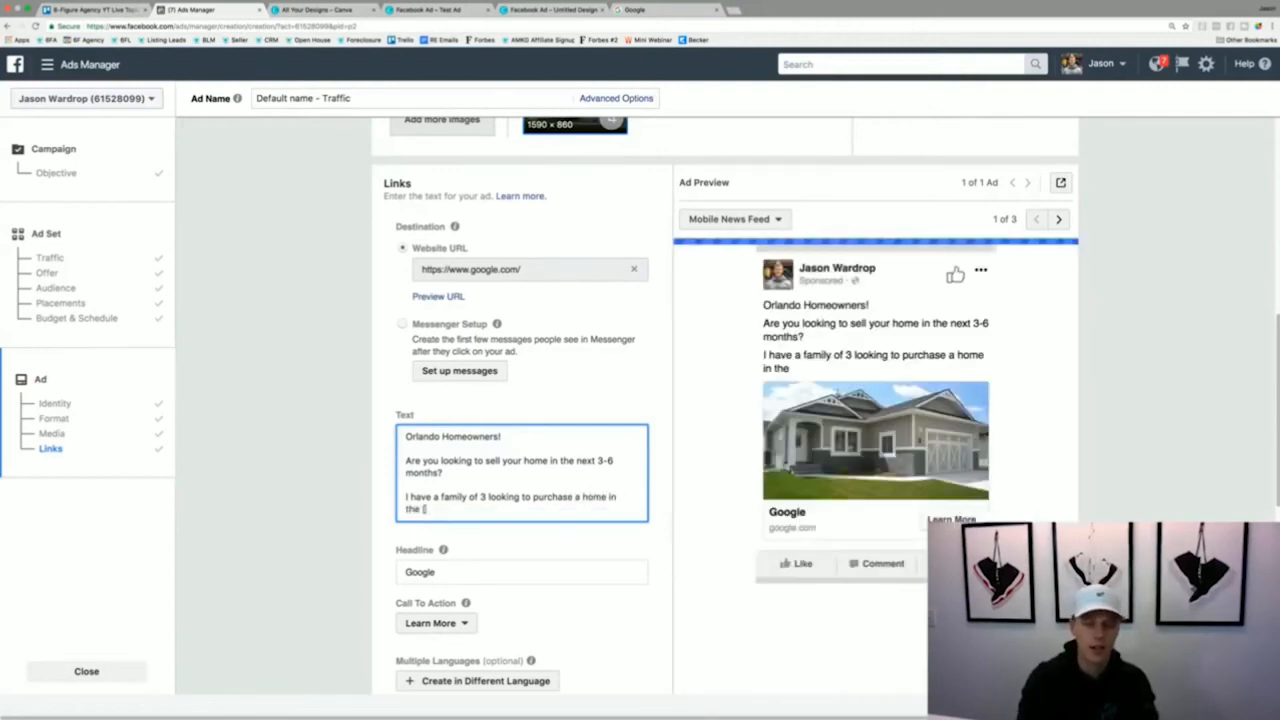
{"action": "type", "text": "BLANK] area"}
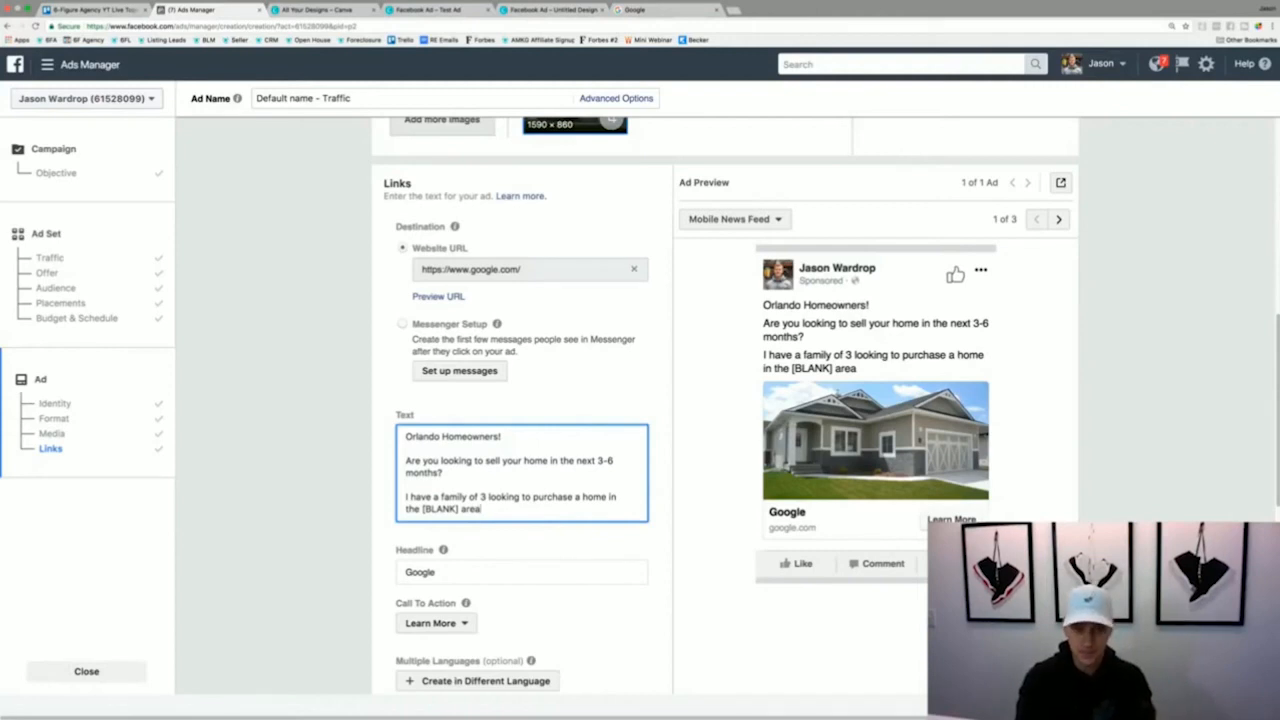
Finish the third paragraph of the ad text with "who is hoping to purchase their dream home within the next few months.".
{"action": "type", "text": "who is ho"}
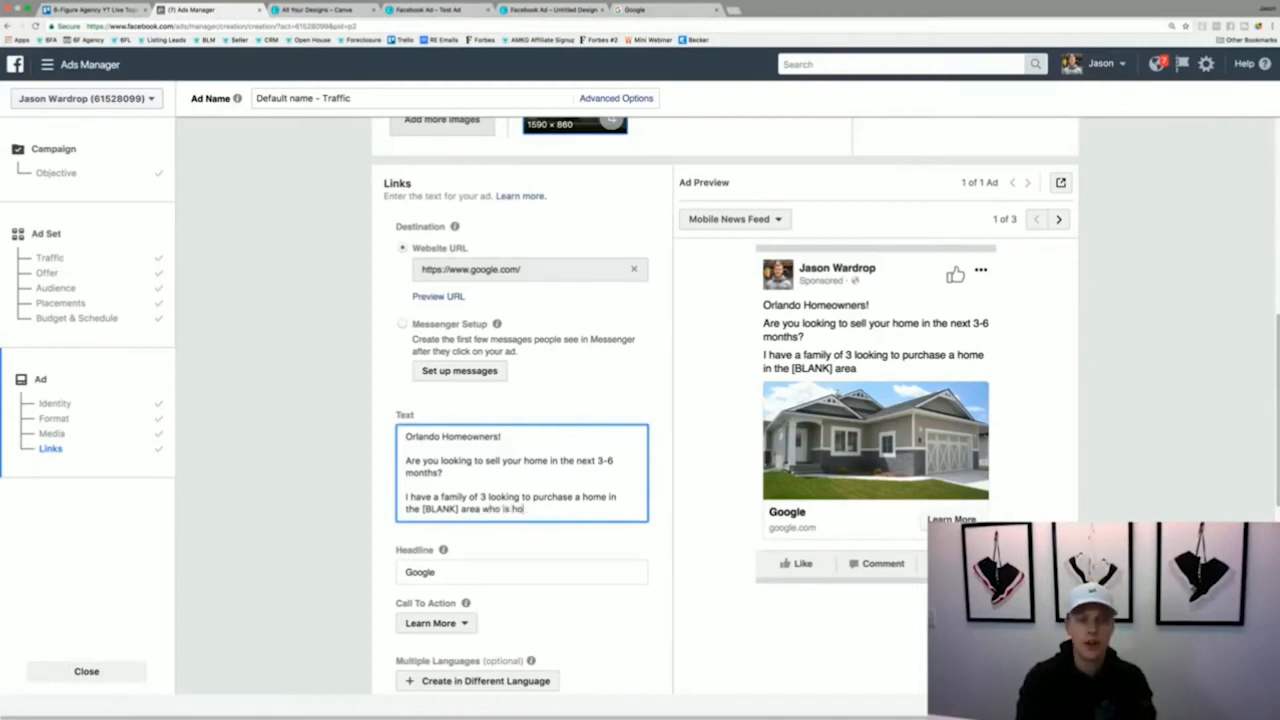
{"action": "type", "text": "ping to purchase"}
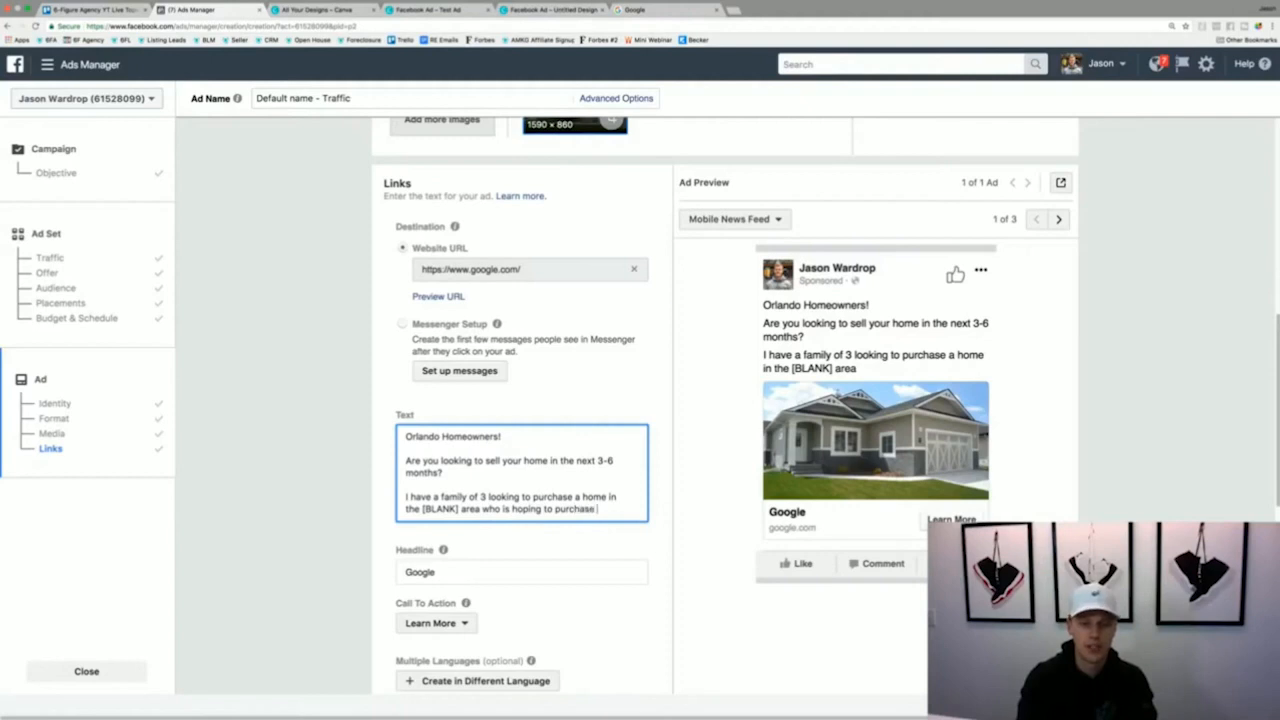
{"action": "type", "text": " their dream"}
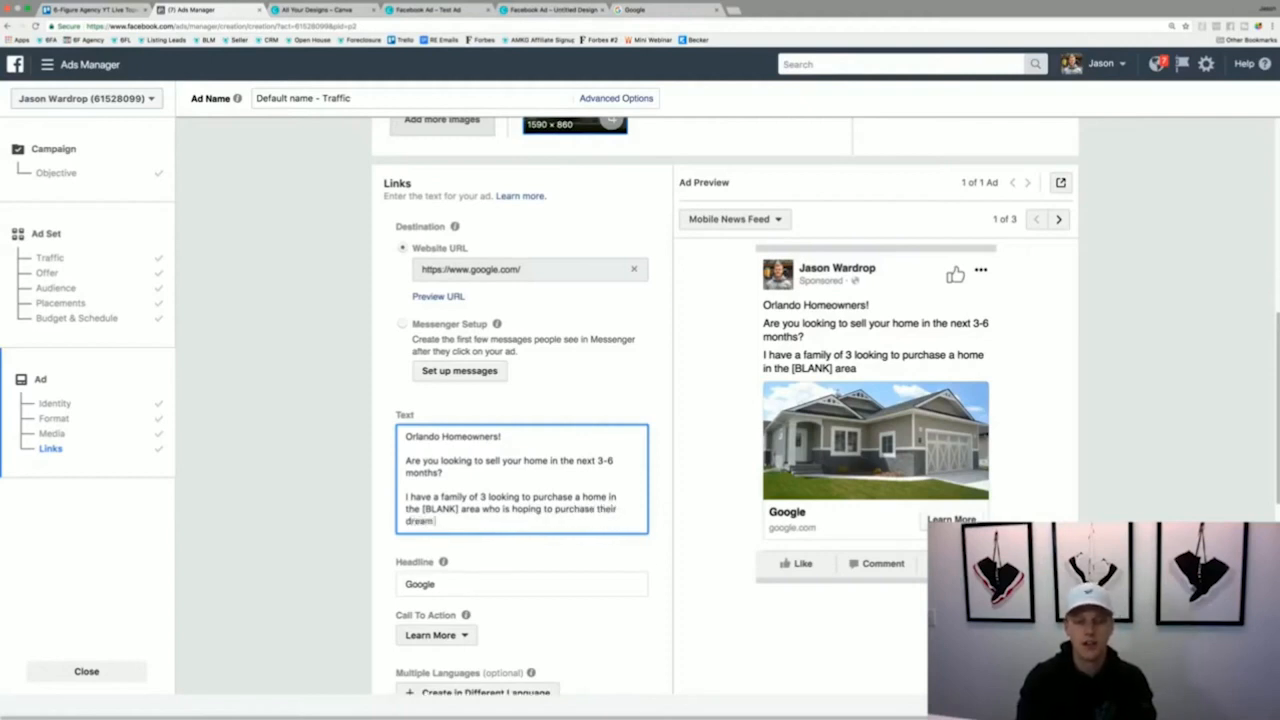
{"action": "type", "text": " home within the"}
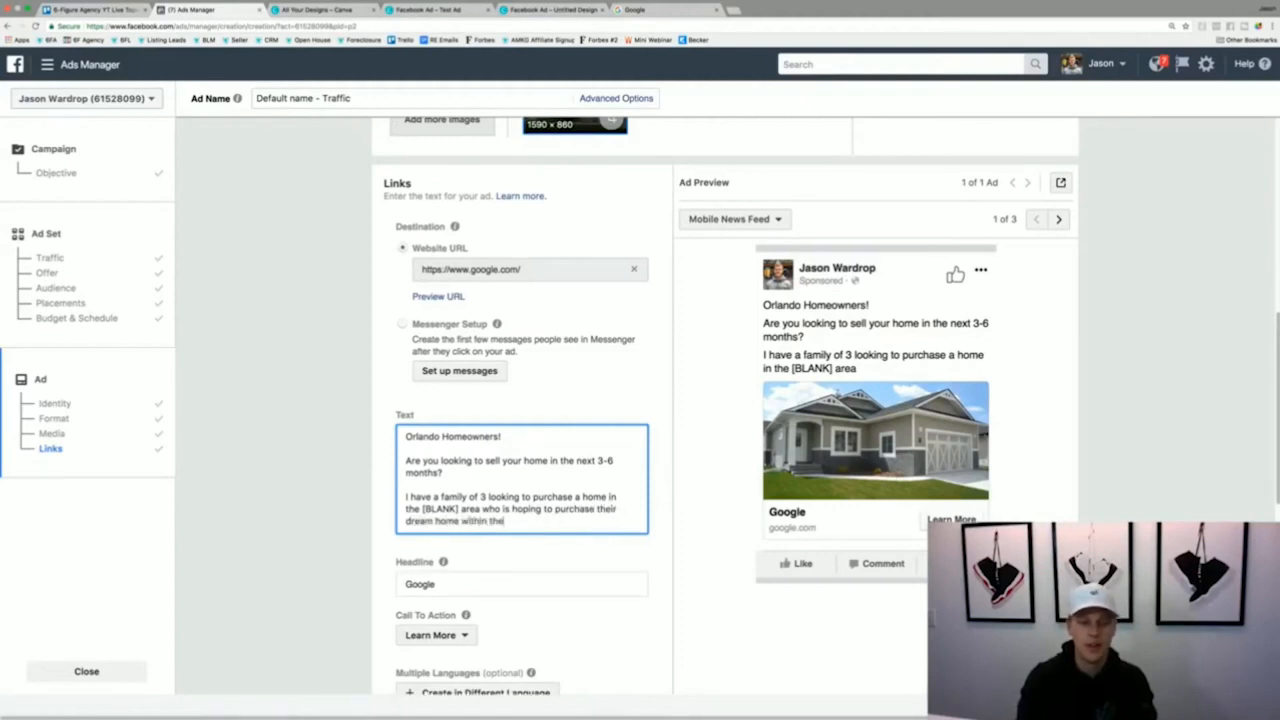
{"action": "type", "text": " next few mont"}
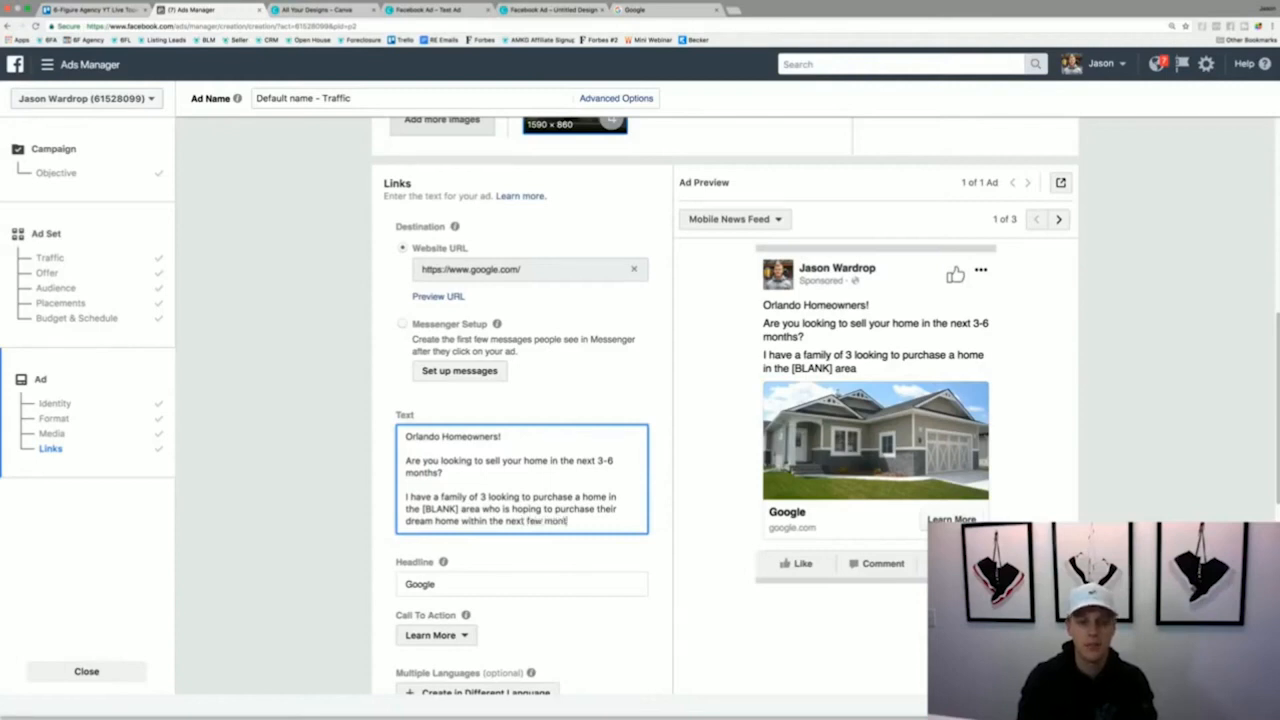
{"action": "type", "text": "hs."}
Close the ad text with a separate line reading "Full Details Click Here: LINK".
{"action": "key", "text": "Return"}
{"action": "key", "text": "Return"}
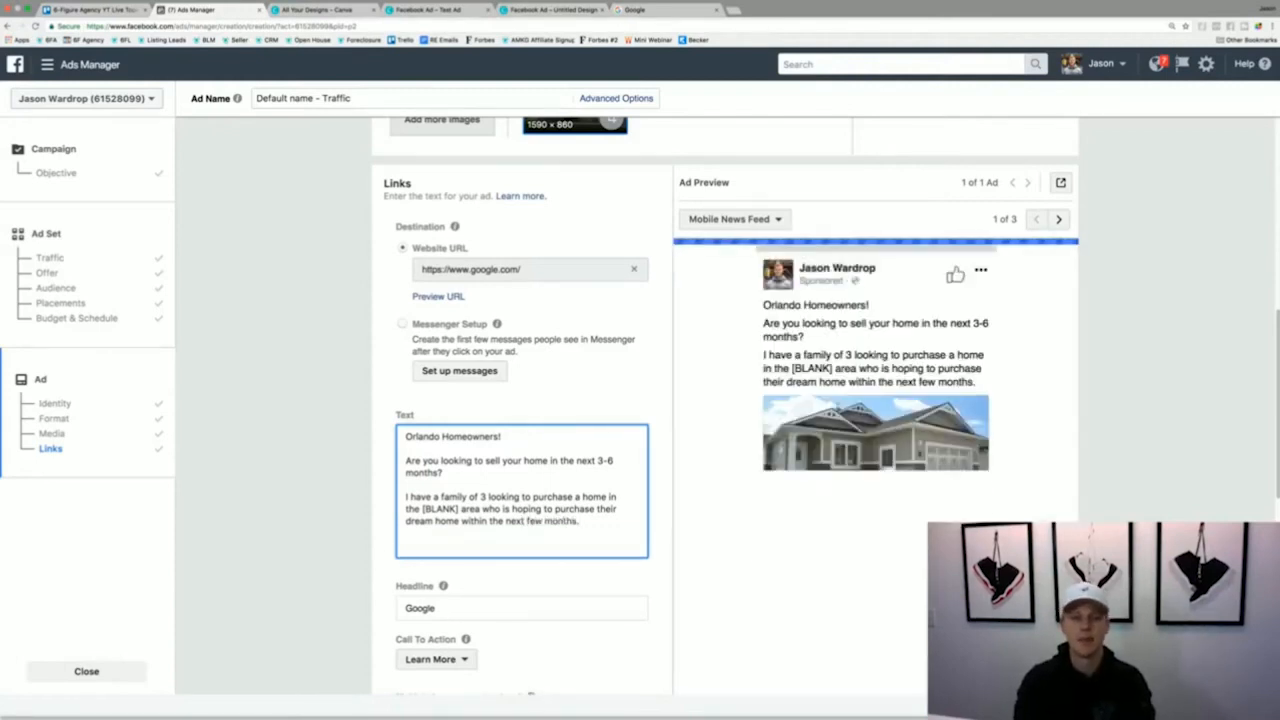
{"action": "type", "text": "Full Details"}
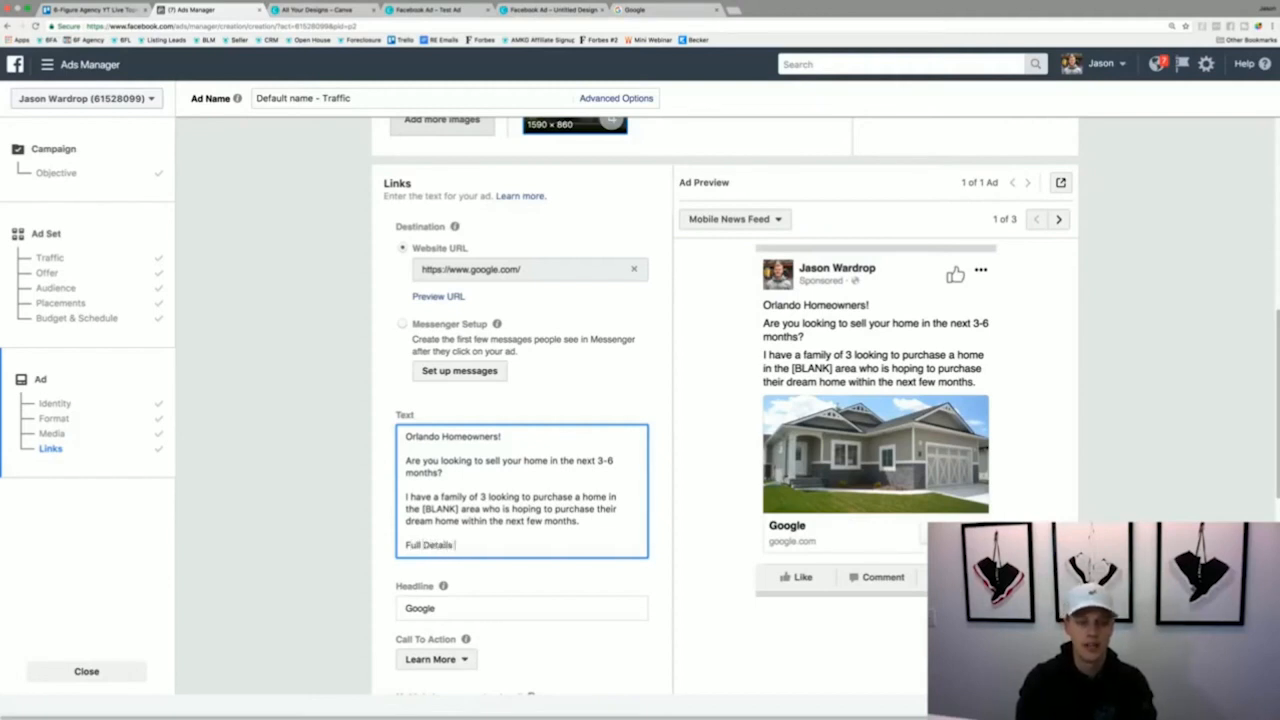
{"action": "type", "text": " Click Here: "}
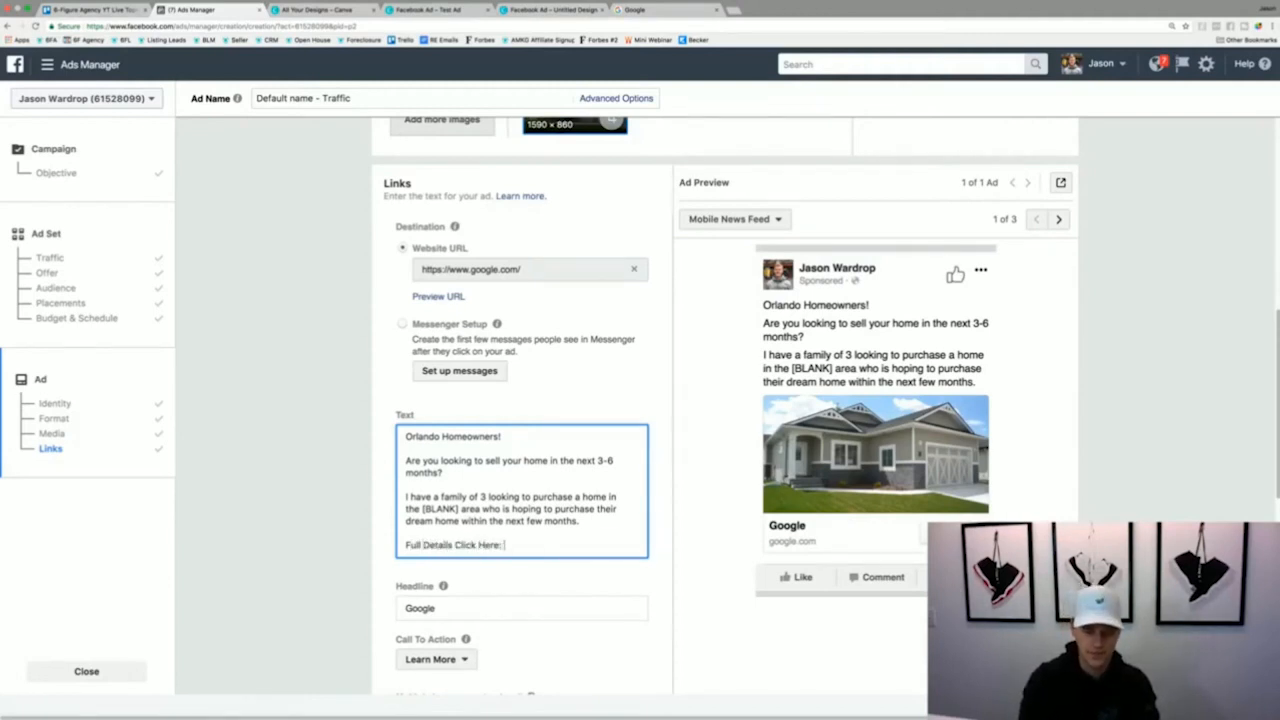
{"action": "type", "text": "LINK"}
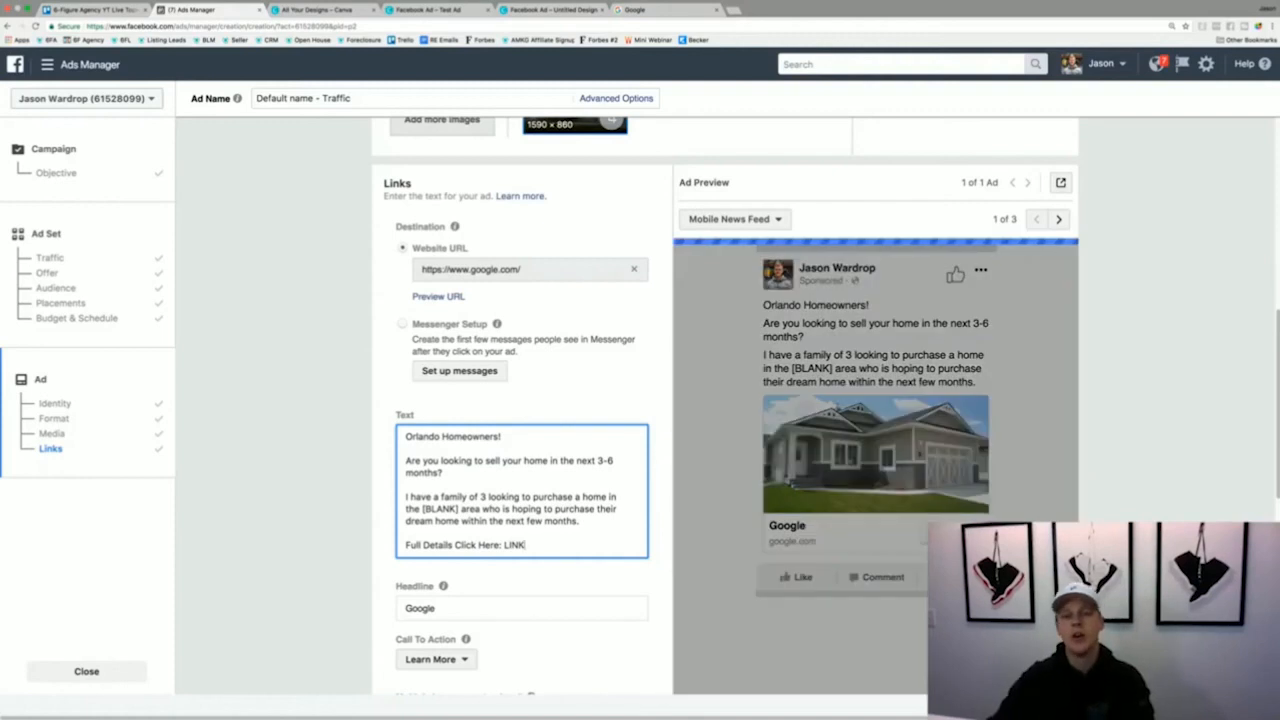
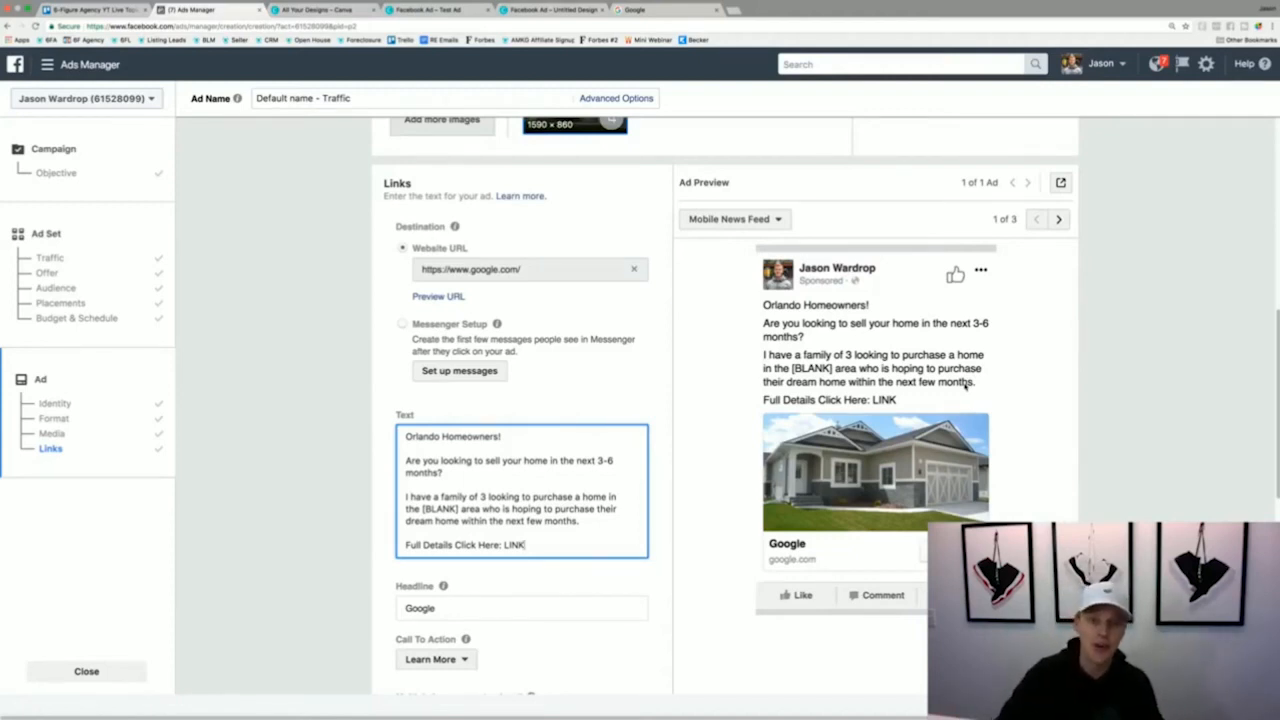
Replace the ad's headline with "Are you looking to sell your home?".
{"action": "scroll", "coordinate": [617, 407], "scroll_direction": "down", "scroll_amount": 2}
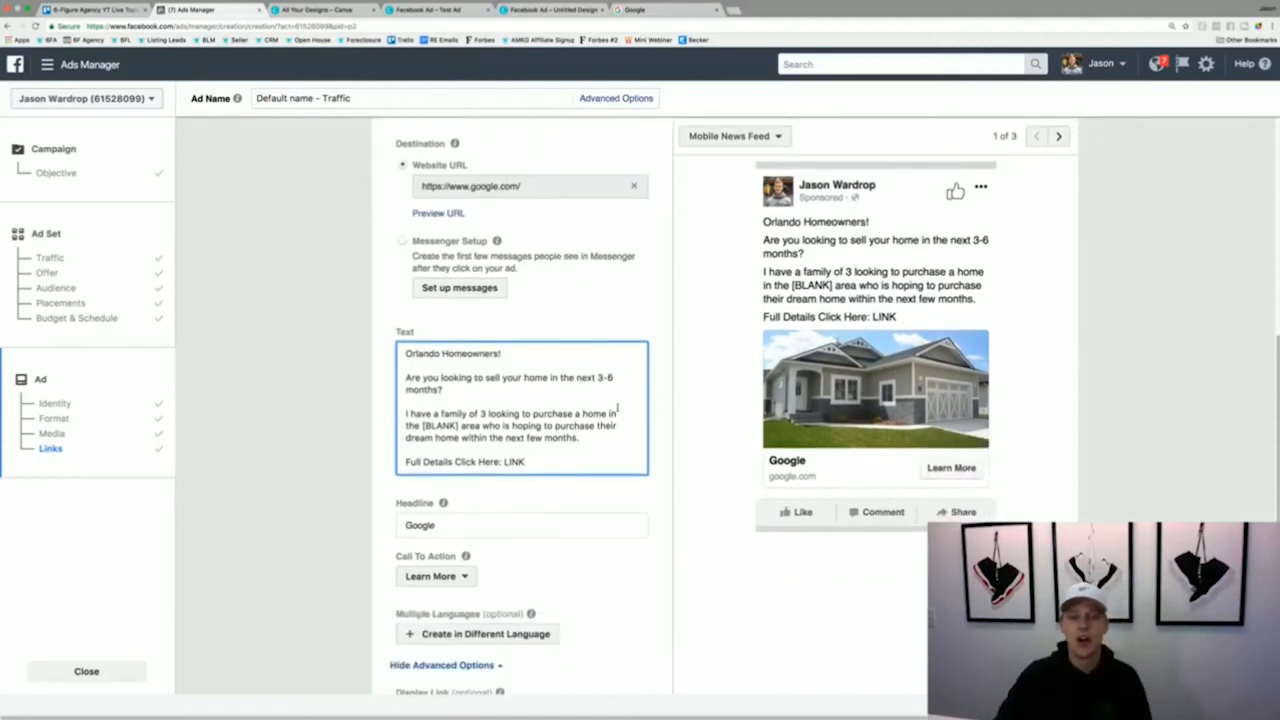
{"action": "left_click", "coordinate": [510, 522]}
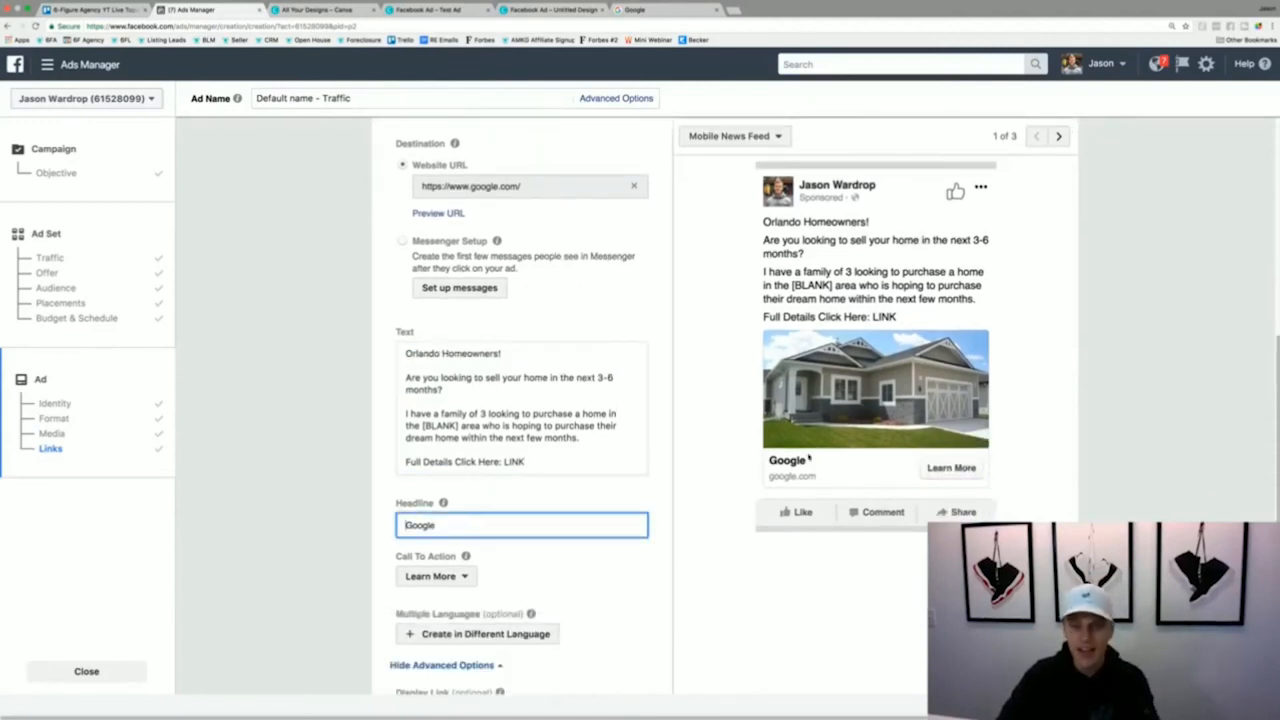
{"action": "key", "text": "super+a"}
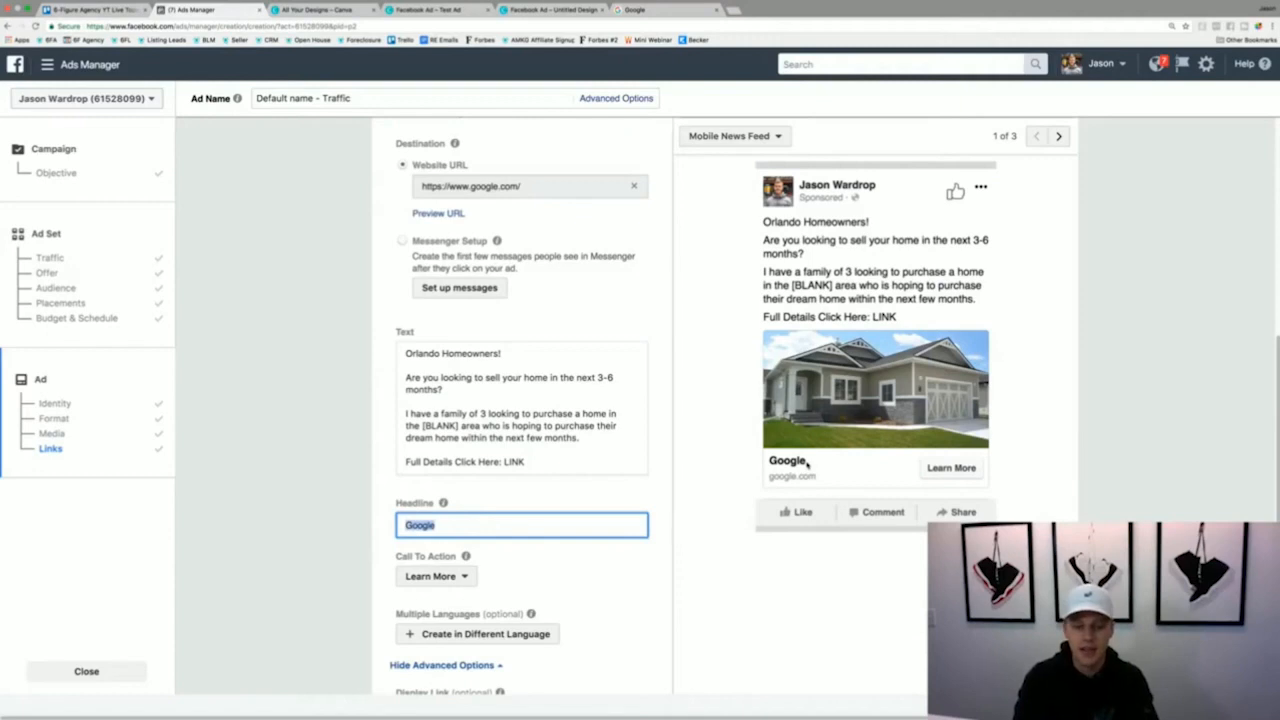
{"action": "type", "text": "Are you look"}
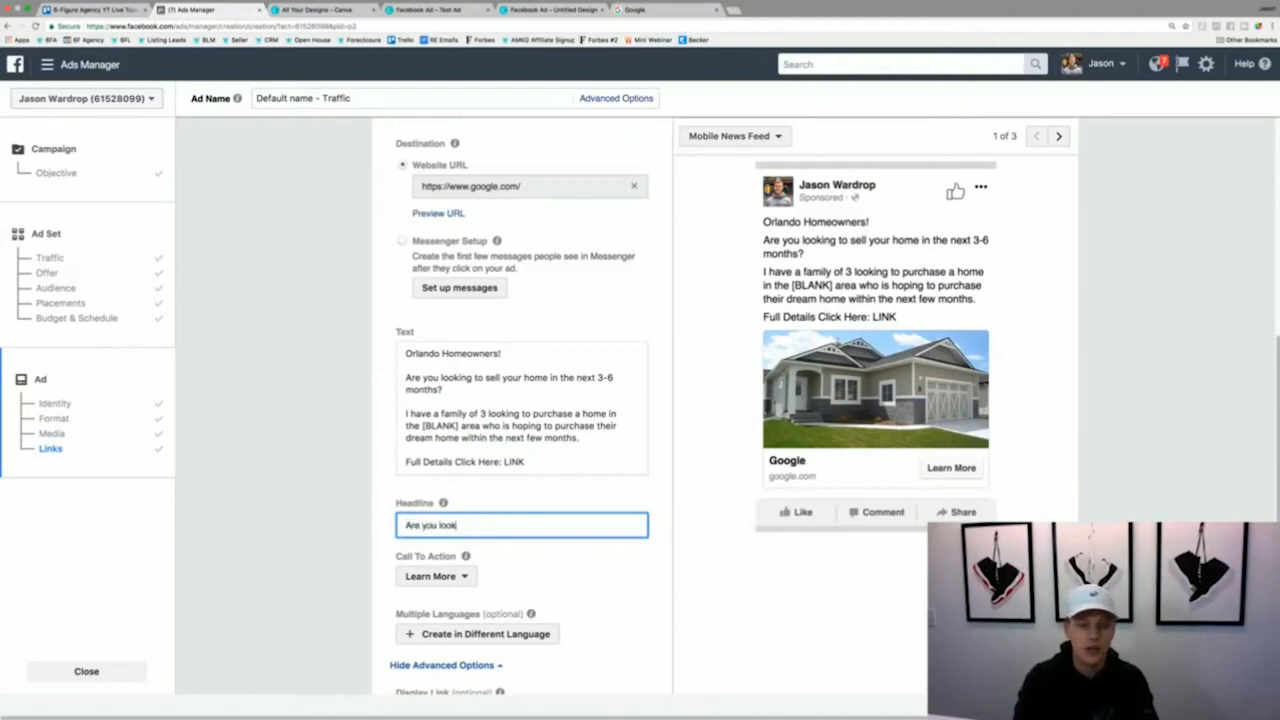
{"action": "key", "text": "super+a"}
{"action": "key", "text": "Right"}
{"action": "type", "text": "i"}
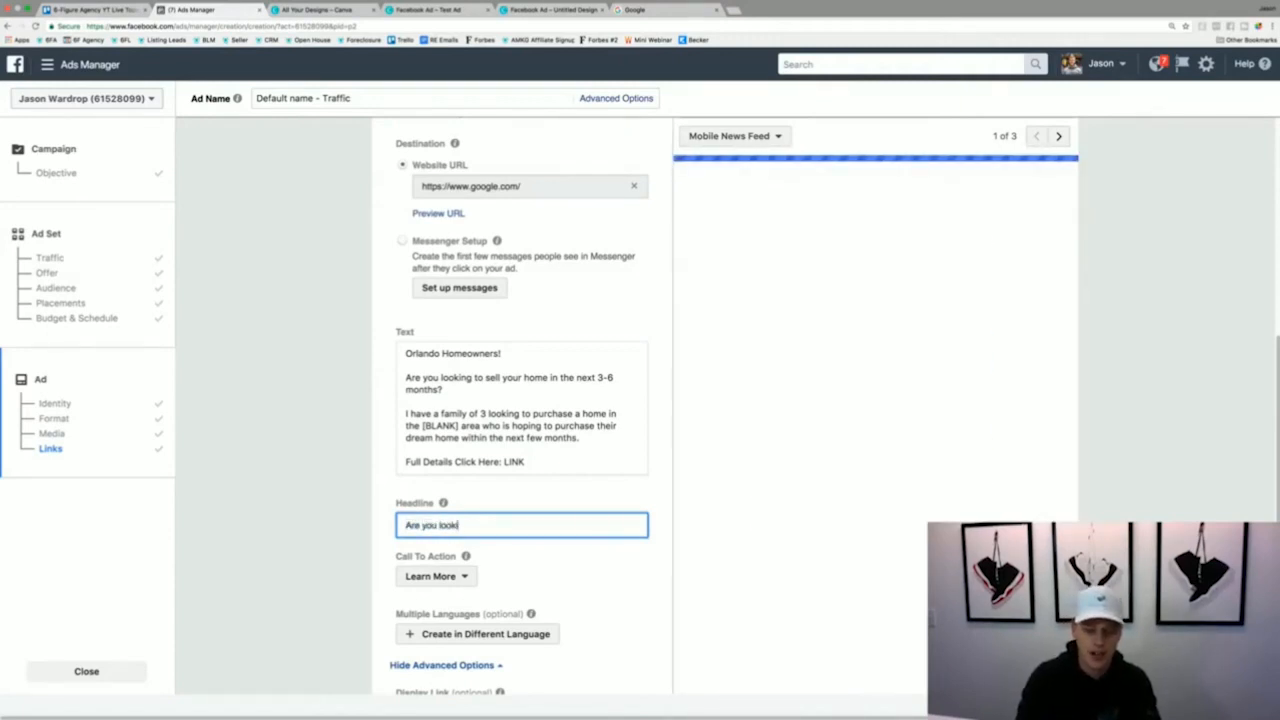
{"action": "type", "text": "ng to sell your hom"}
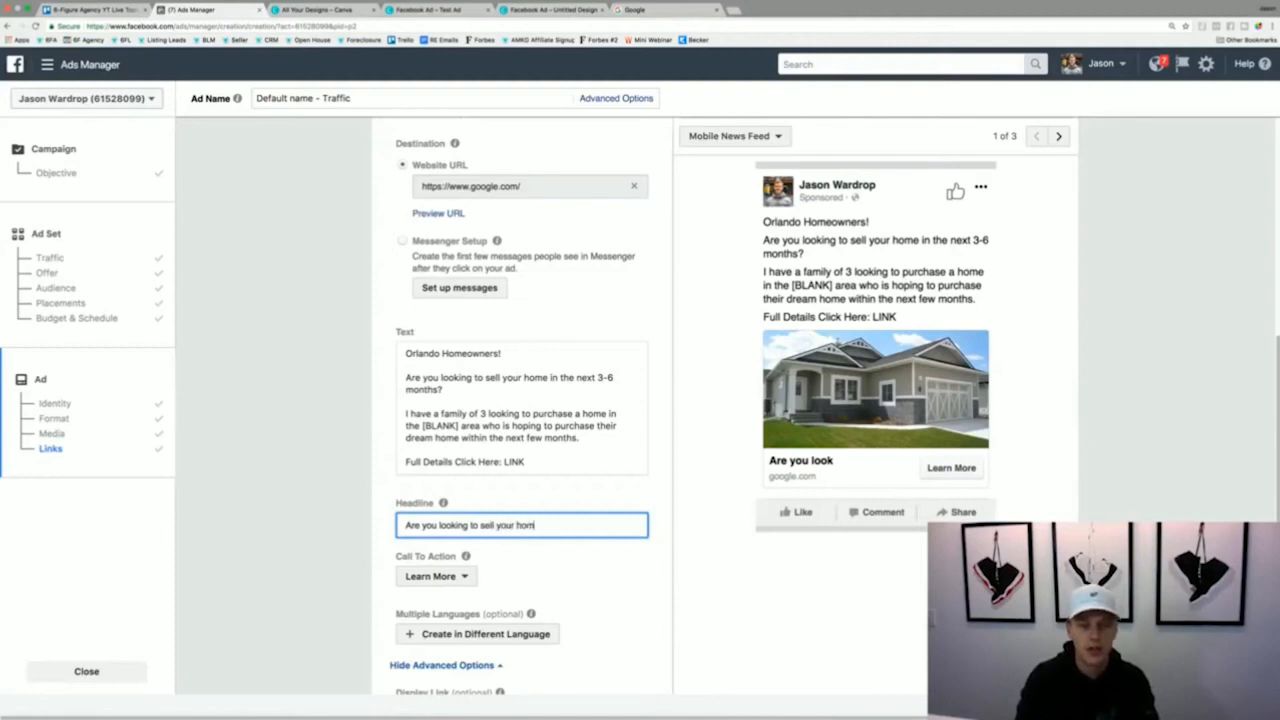
{"action": "type", "text": "e?"}
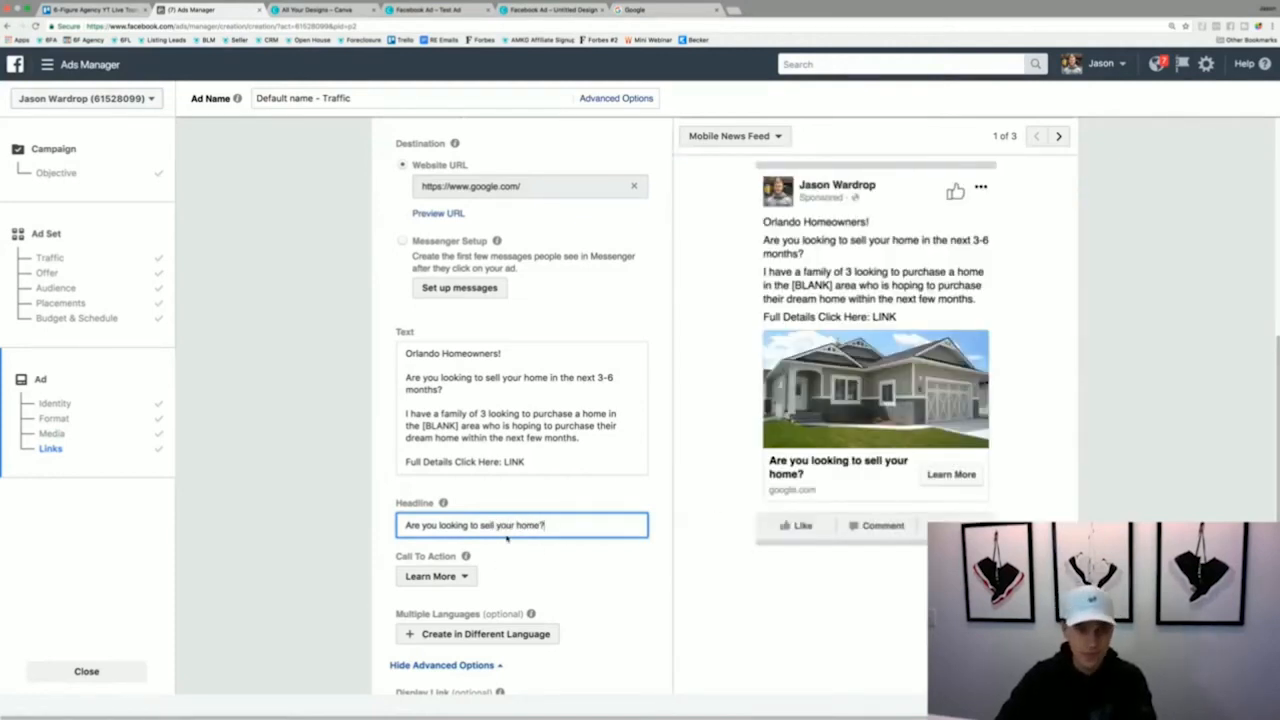
Set the ad's call to action to No Button.
{"action": "scroll", "coordinate": [507, 538], "scroll_direction": "down", "scroll_amount": 2}
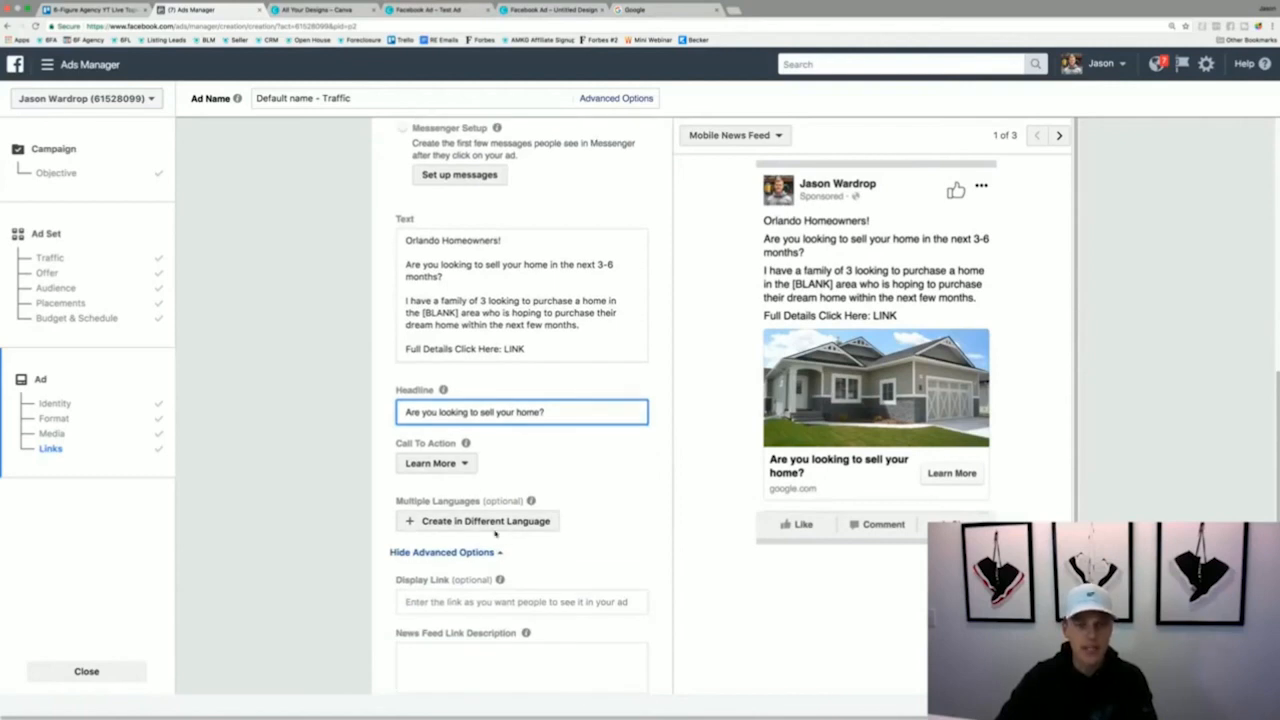
{"action": "left_click", "coordinate": [446, 466]}
{"action": "scroll", "coordinate": [450, 495], "scroll_direction": "up", "scroll_amount": 3}
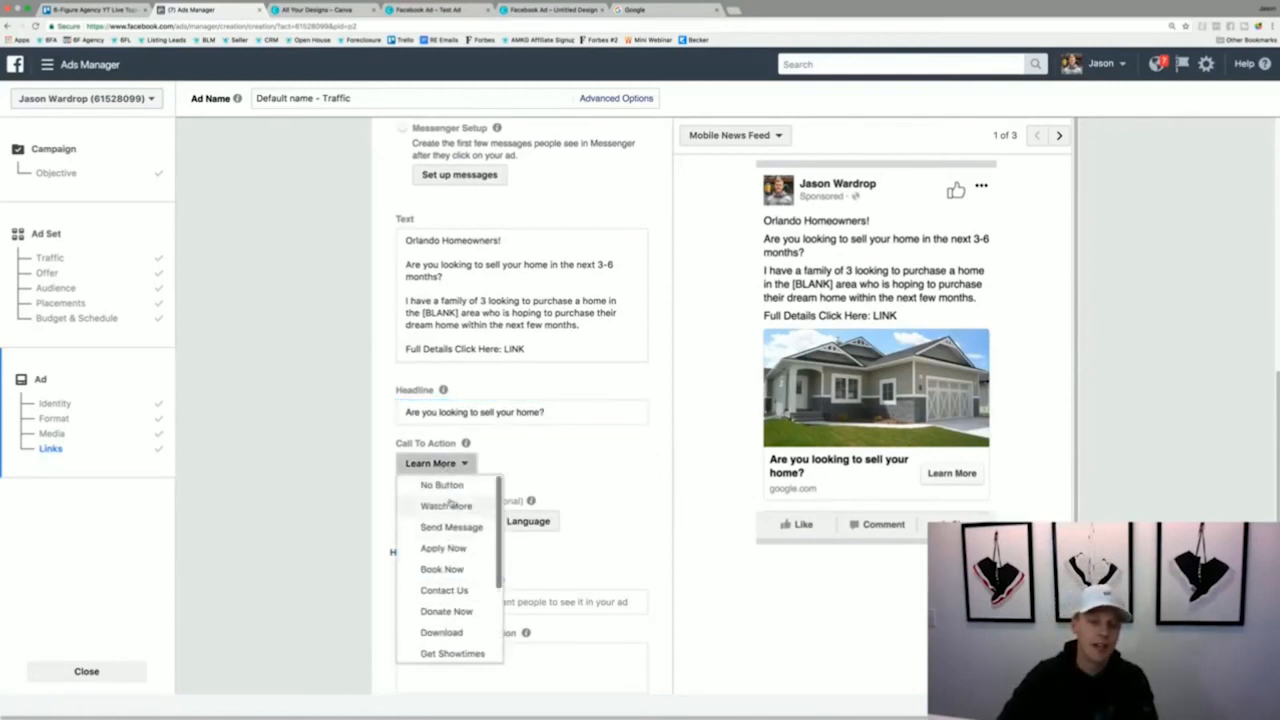
{"action": "left_click", "coordinate": [443, 486]}
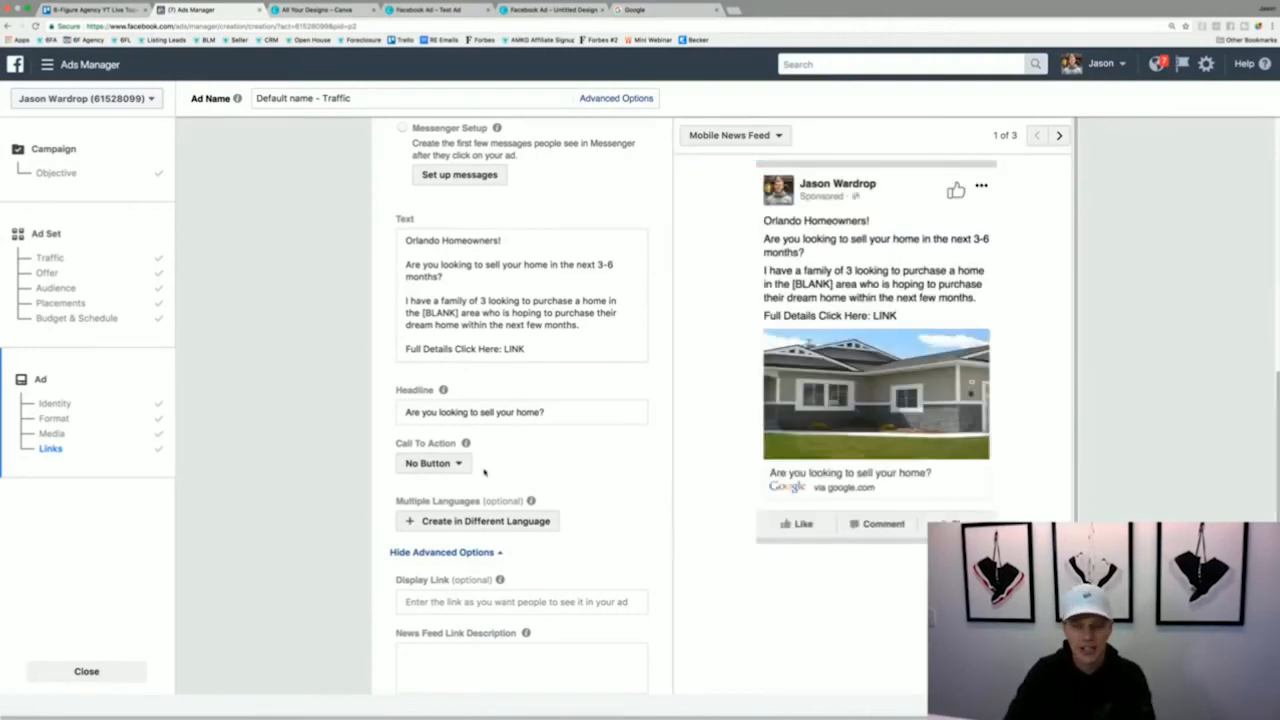
Browse the available call-to-action options and set the ad's call to action to Learn More.
{"action": "left_click", "coordinate": [455, 463]}
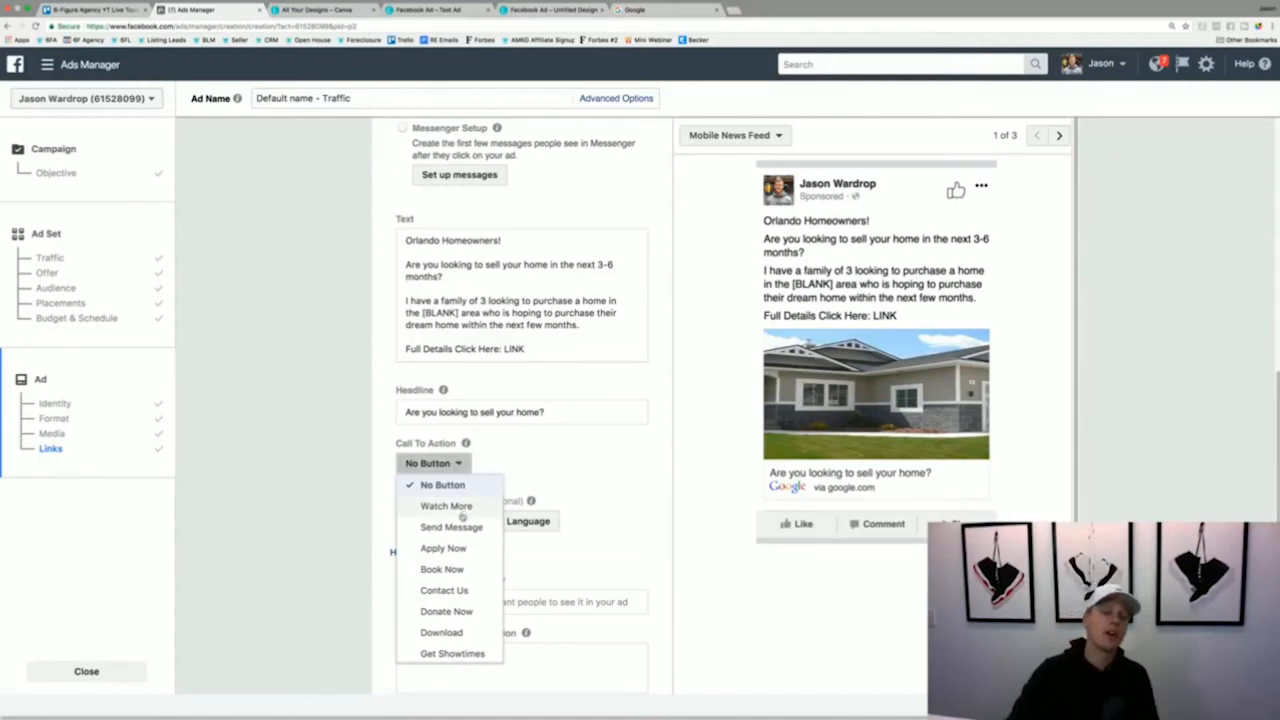
{"action": "scroll", "coordinate": [462, 515], "scroll_direction": "down", "scroll_amount": 1}
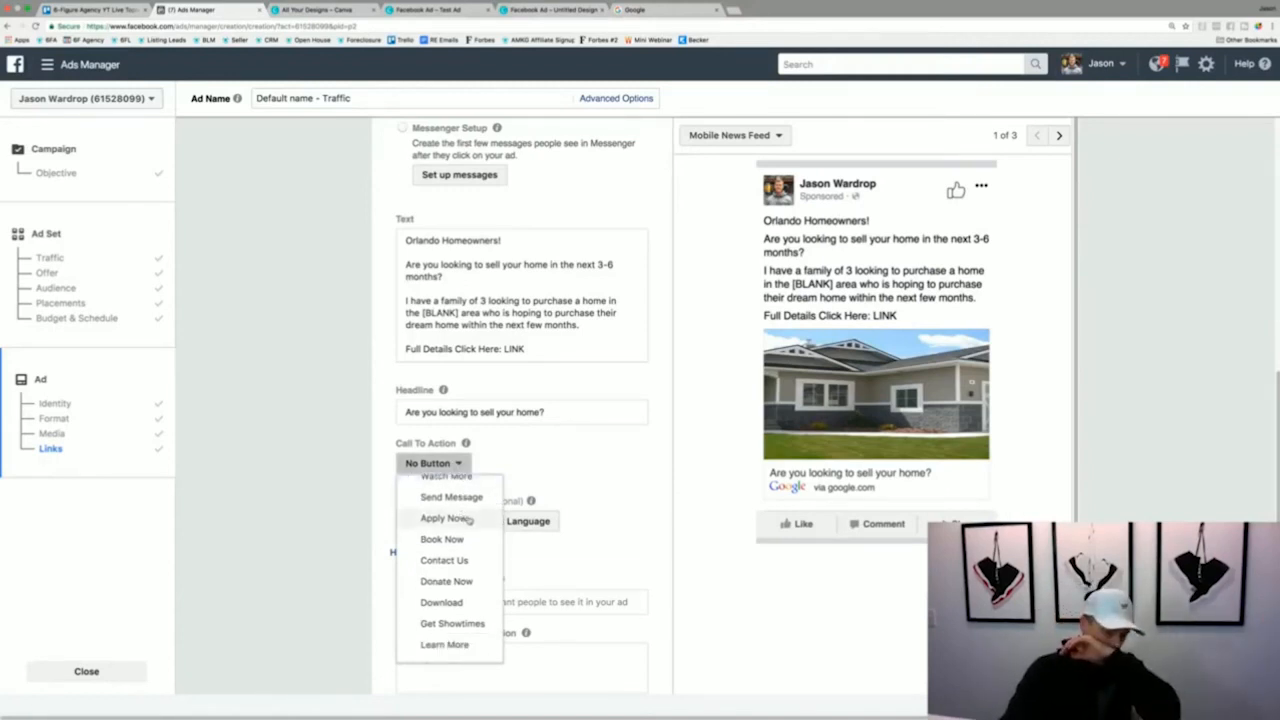
{"action": "scroll", "coordinate": [467, 522], "scroll_direction": "down", "scroll_amount": 2}
{"action": "scroll", "coordinate": [468, 522], "scroll_direction": "down", "scroll_amount": 2}
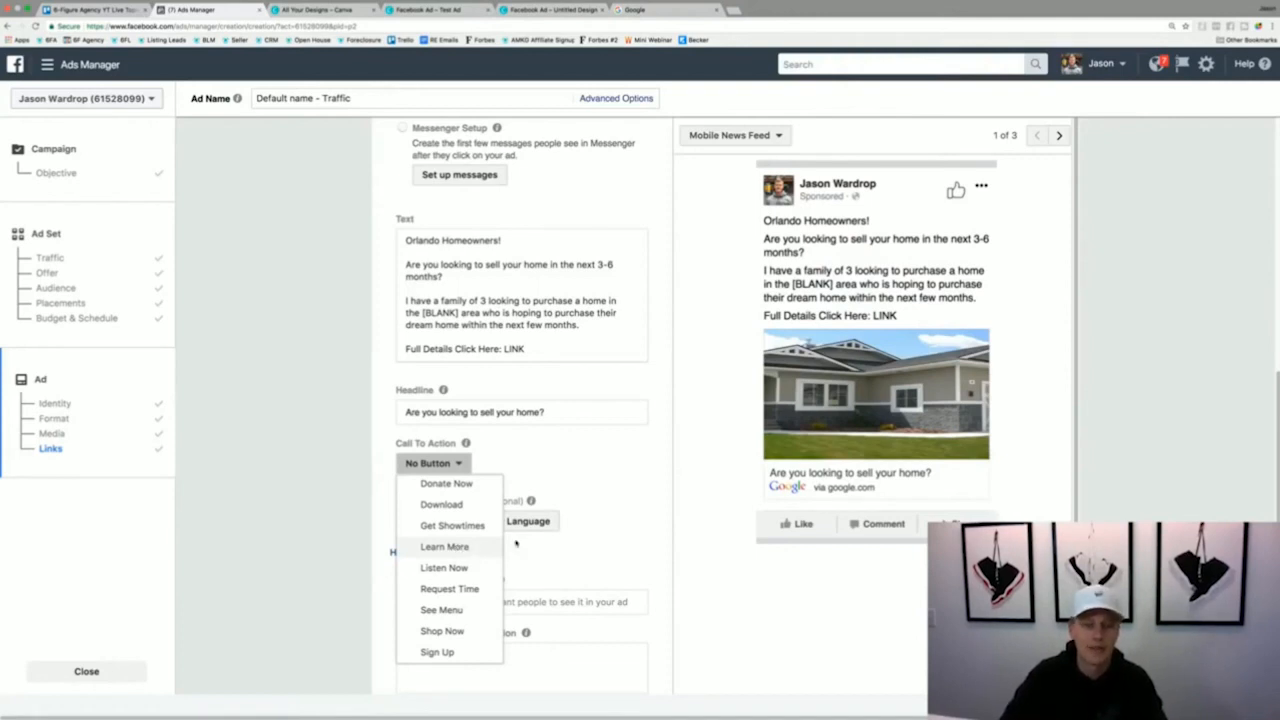
{"action": "left_click", "coordinate": [611, 512]}
{"action": "left_click", "coordinate": [451, 466]}
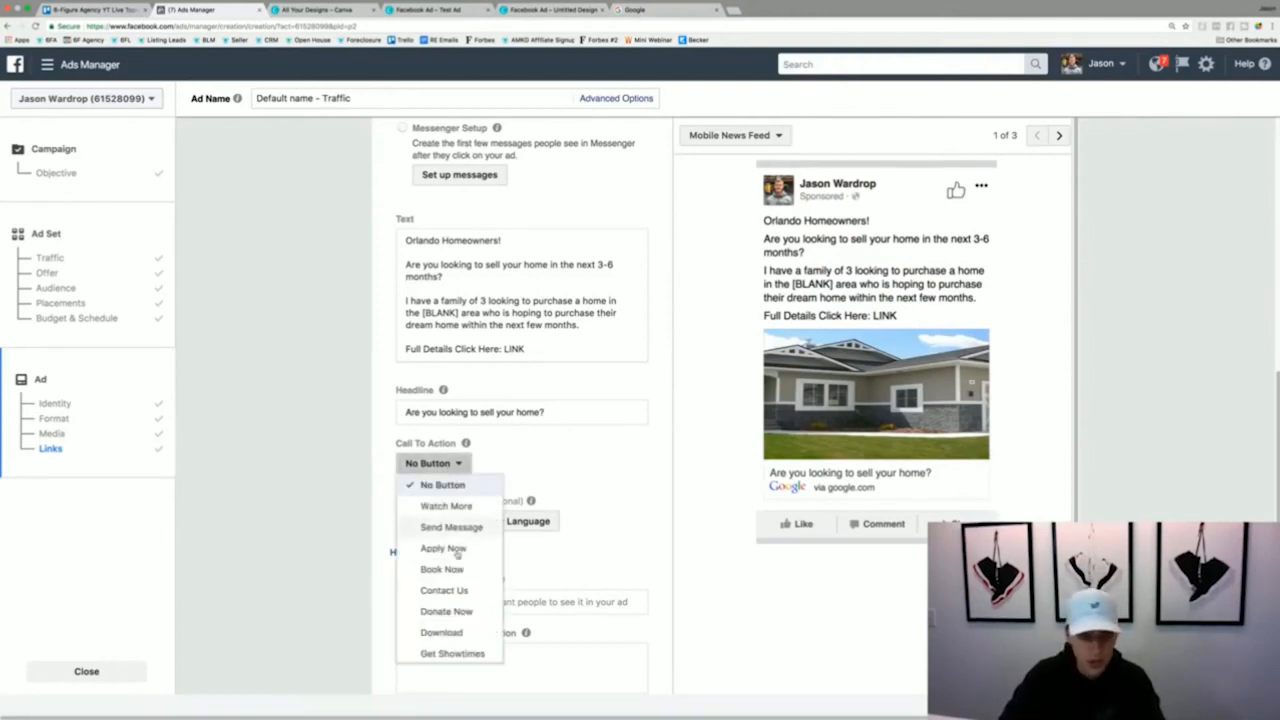
{"action": "scroll", "coordinate": [458, 608], "scroll_direction": "down", "scroll_amount": 2}
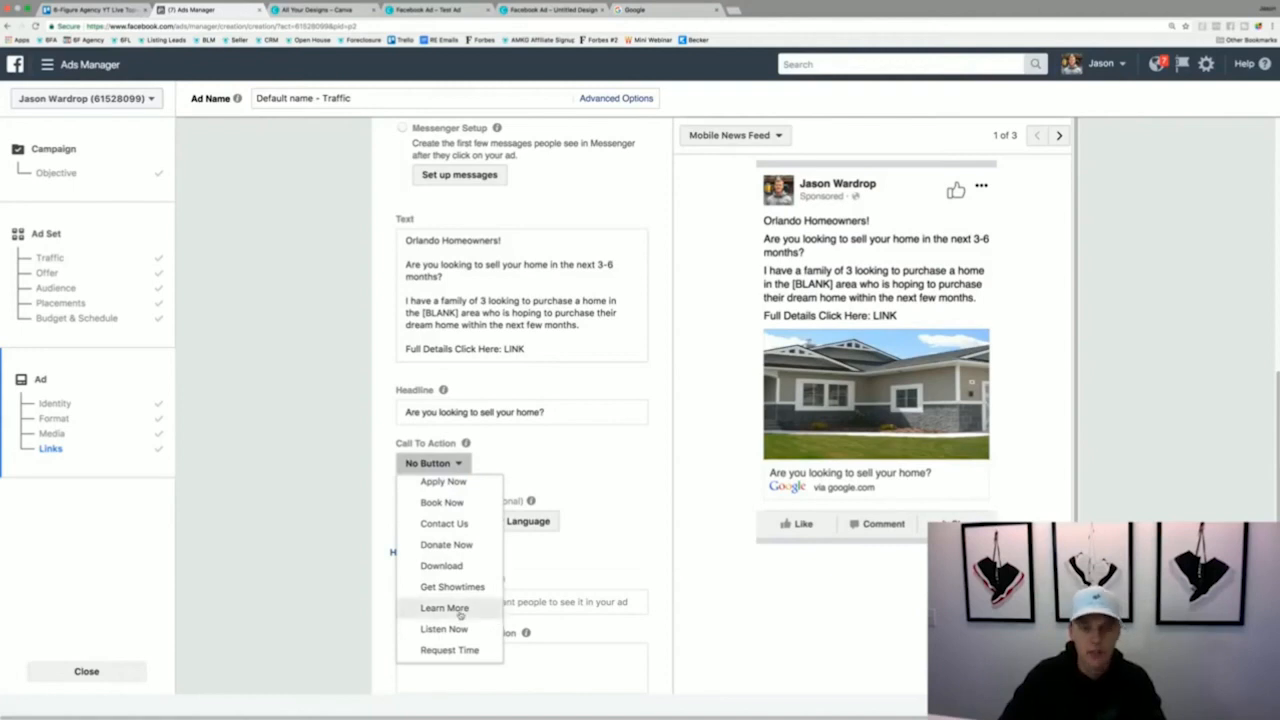
{"action": "left_click", "coordinate": [458, 610]}
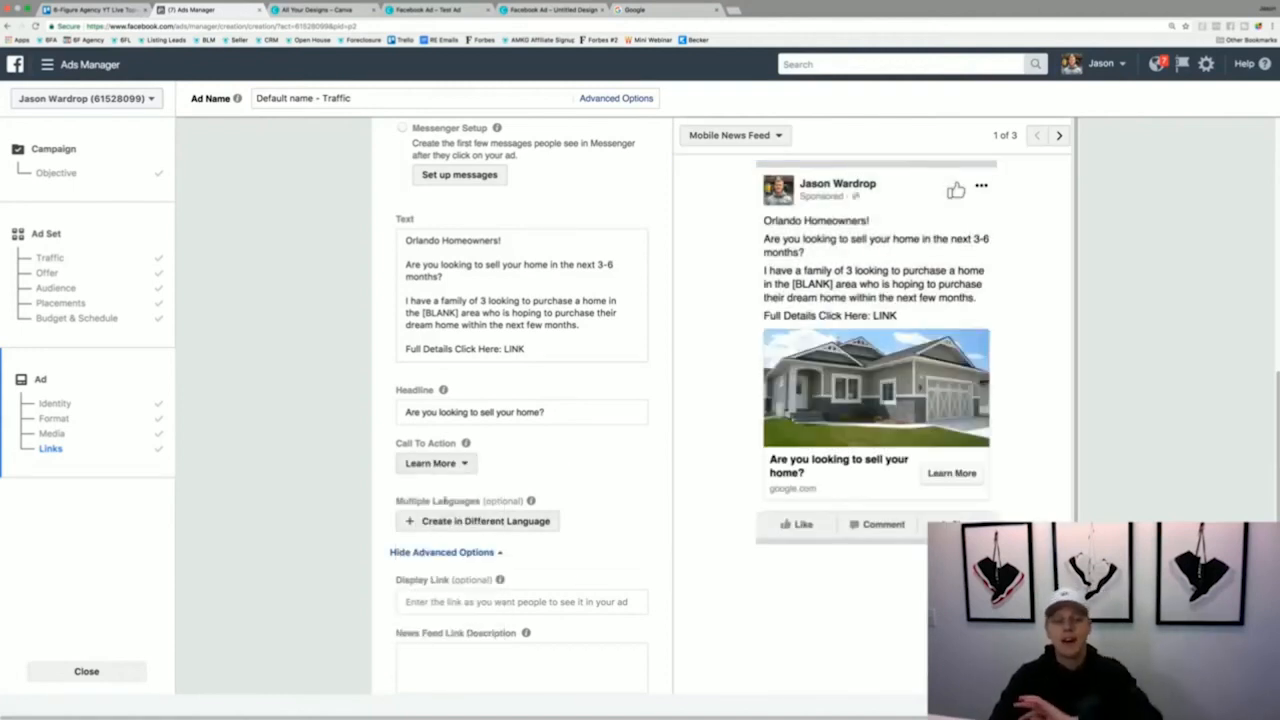
Leave the display link empty and enter "Test Copy" as the News Feed link description.
{"action": "scroll", "coordinate": [613, 515], "scroll_direction": "down", "scroll_amount": 1}
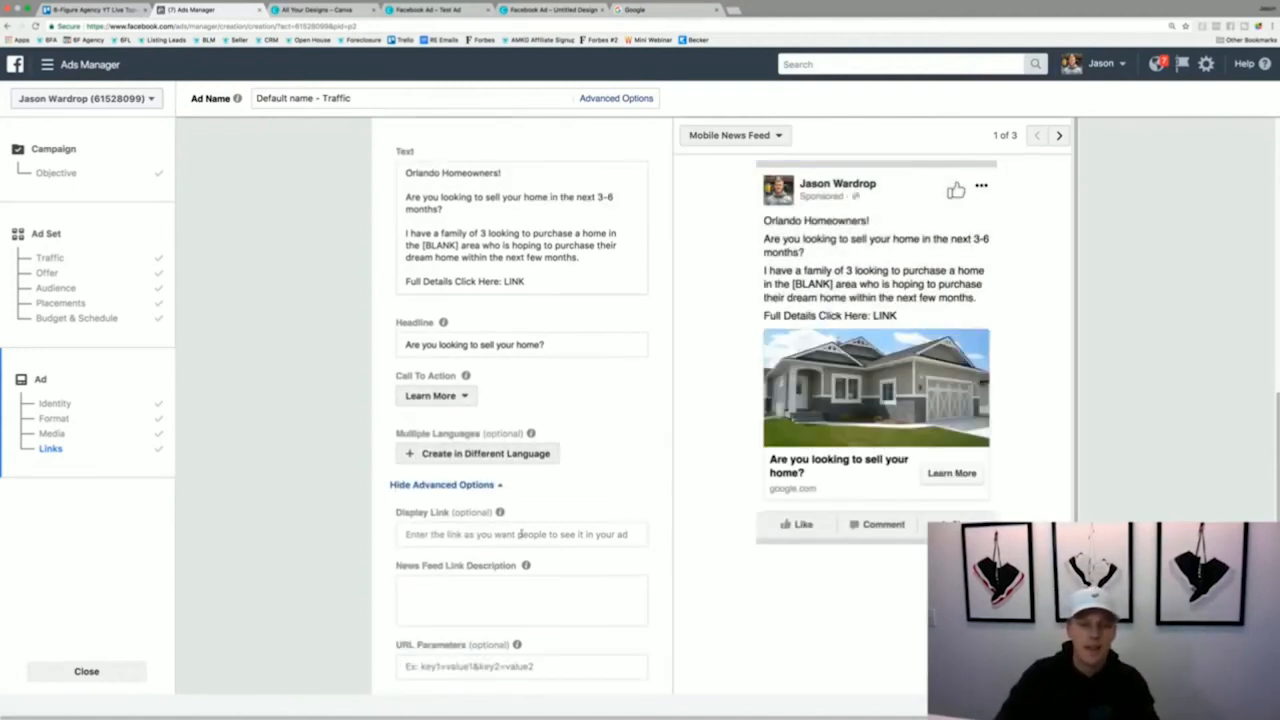
{"action": "left_click", "coordinate": [490, 538]}
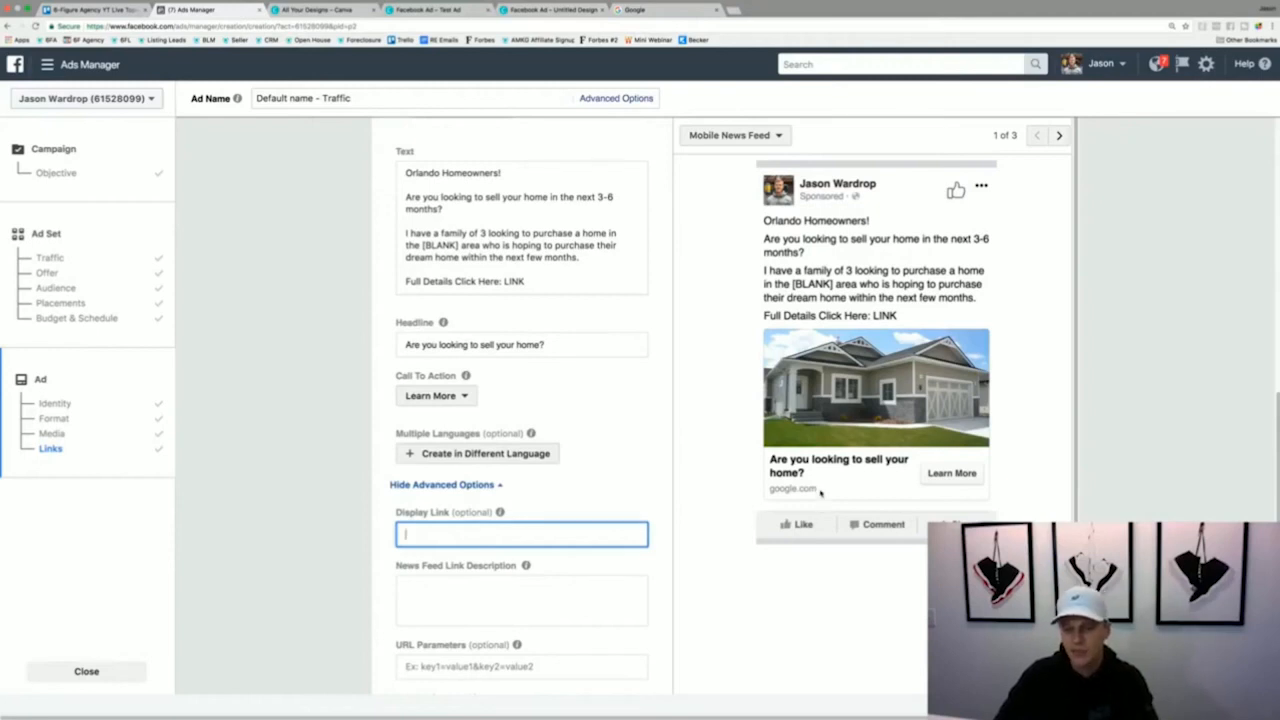
{"action": "left_click", "coordinate": [456, 586]}
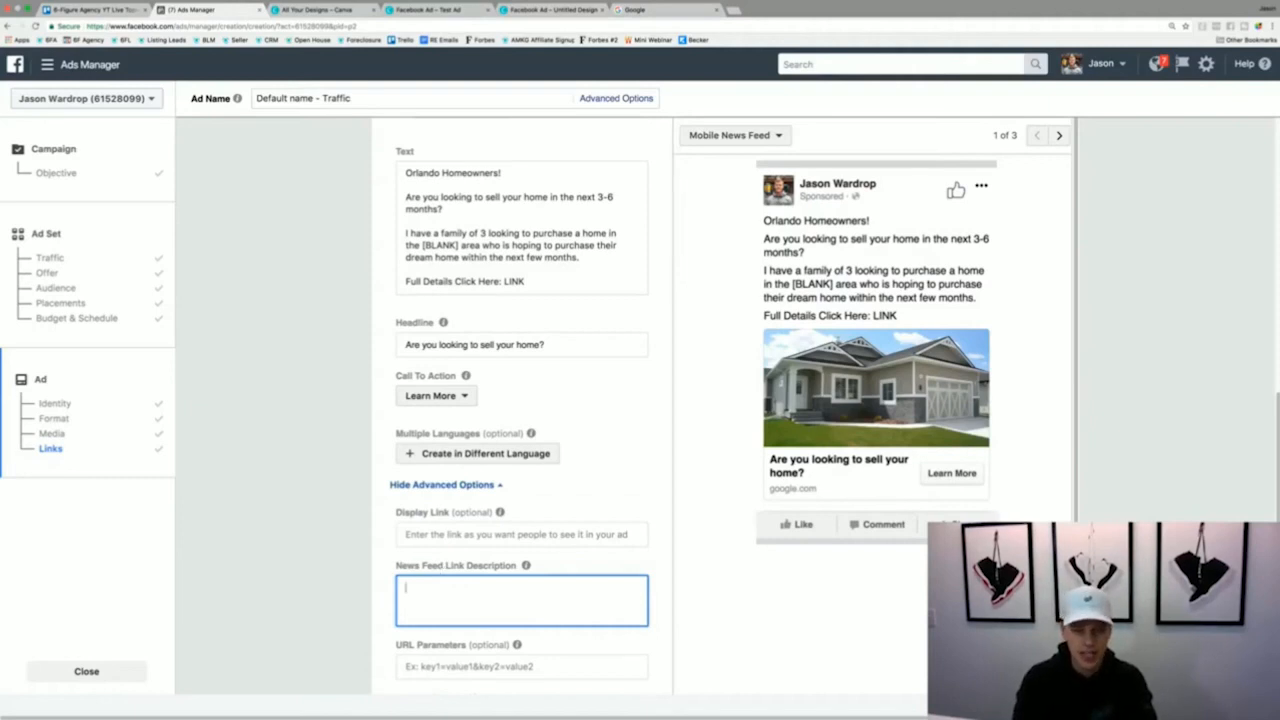
{"action": "type", "text": "Test Copy"}
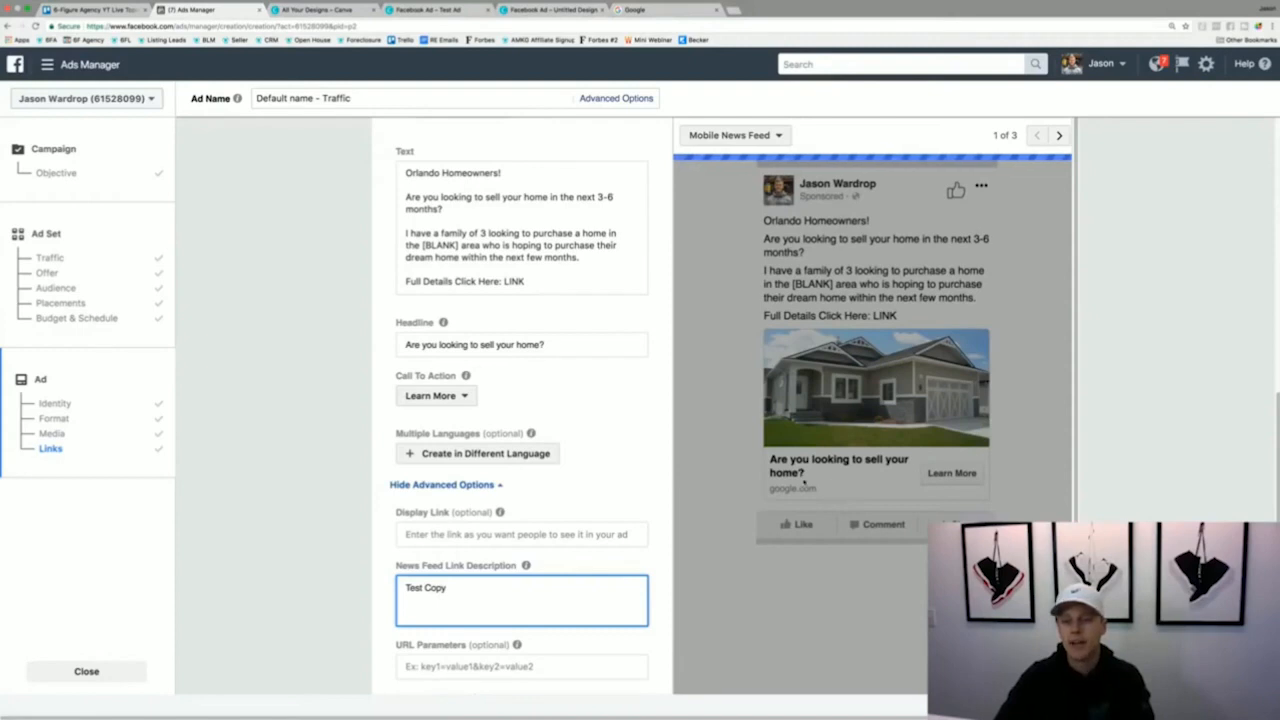
Compare the ad's Mobile News Feed, Feature Phone and Desktop News Feed previews to check where the link description appears.
{"action": "scroll", "coordinate": [866, 480], "scroll_direction": "up", "scroll_amount": 1}
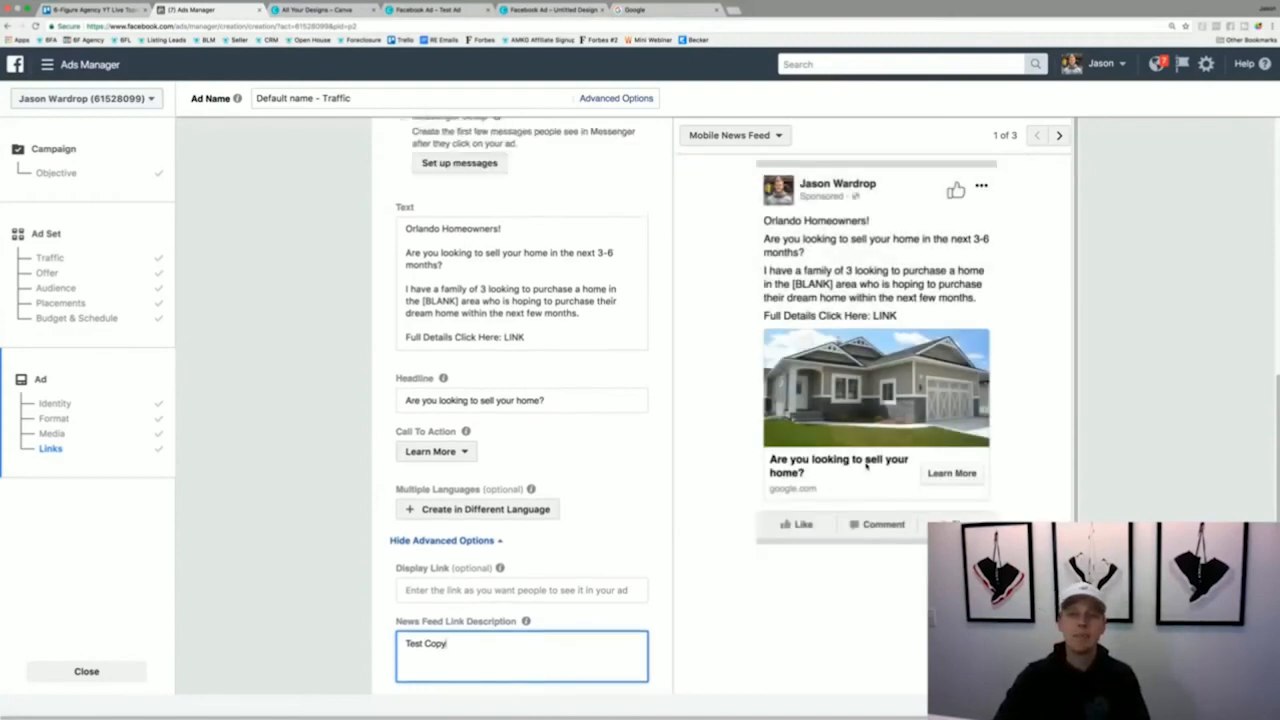
{"action": "left_click", "coordinate": [1058, 137]}
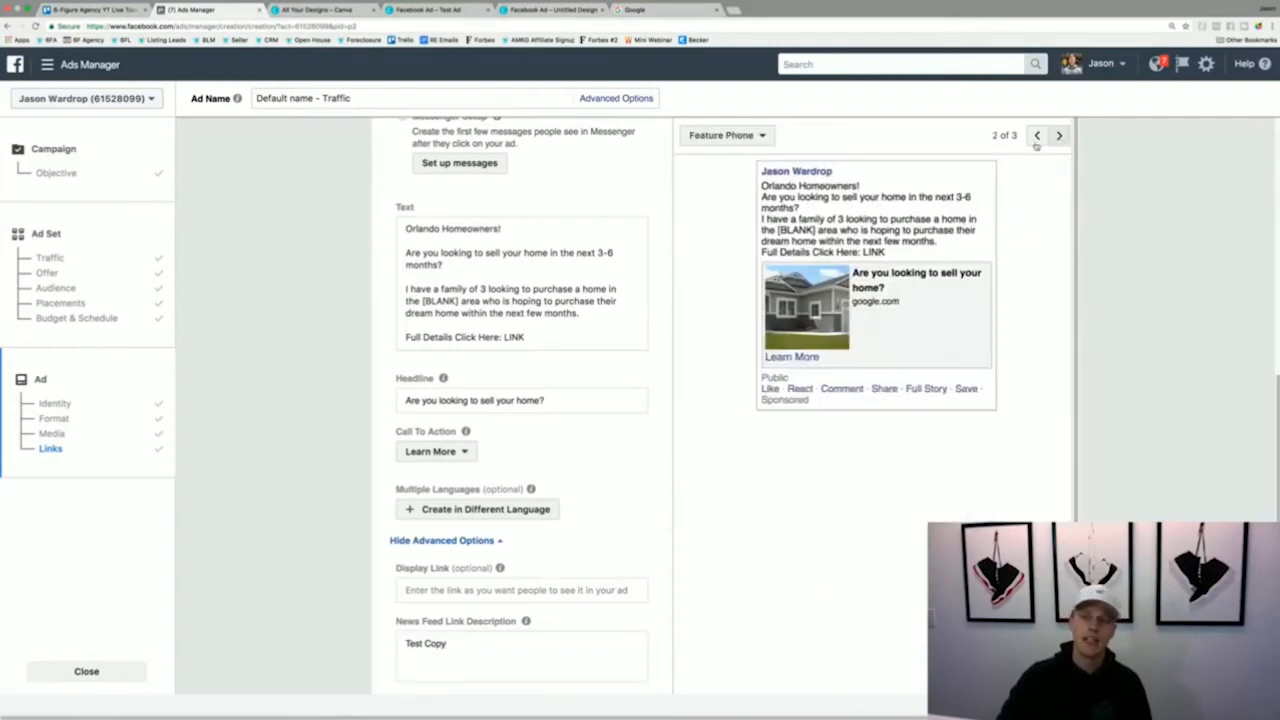
{"action": "left_click", "coordinate": [1036, 137]}
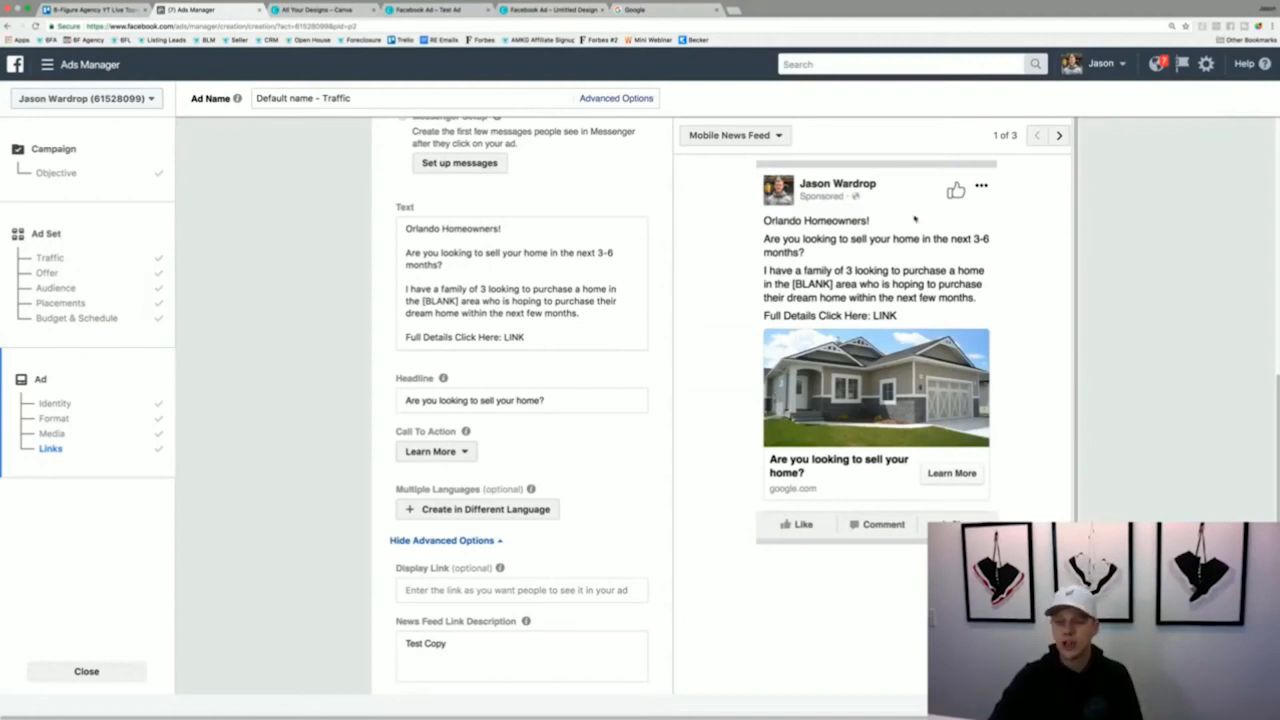
{"action": "left_click", "coordinate": [1057, 136]}
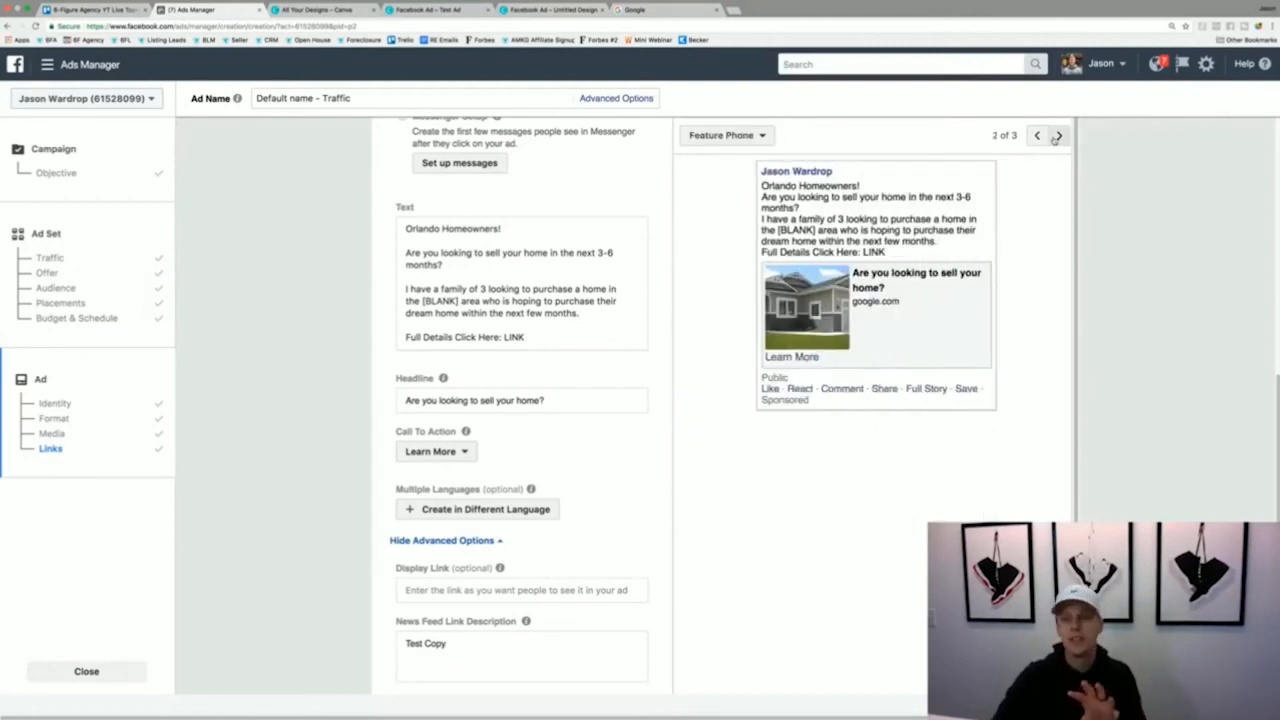
{"action": "left_click", "coordinate": [1057, 136]}
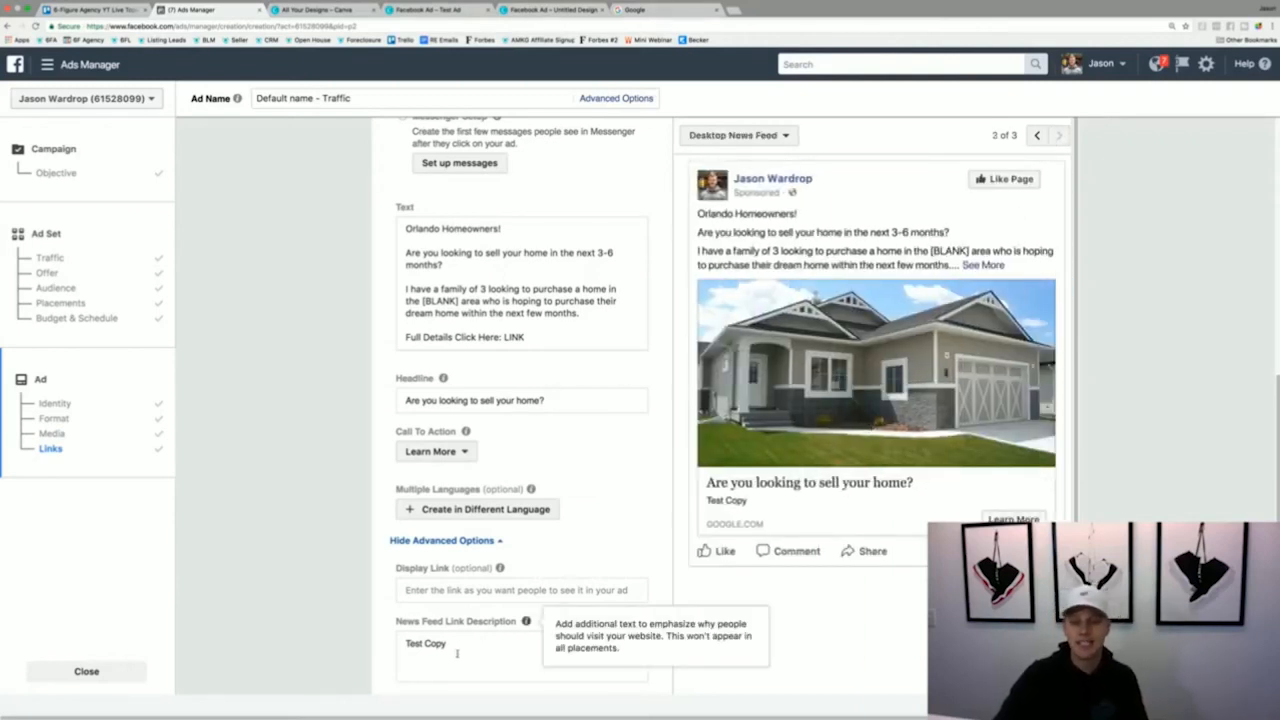
Replace the News Feed link description with "Orlando Homeowners looking to sell in the next 3-6 months".
{"action": "left_click_drag", "start_coordinate": [458, 645], "coordinate": [388, 640]}
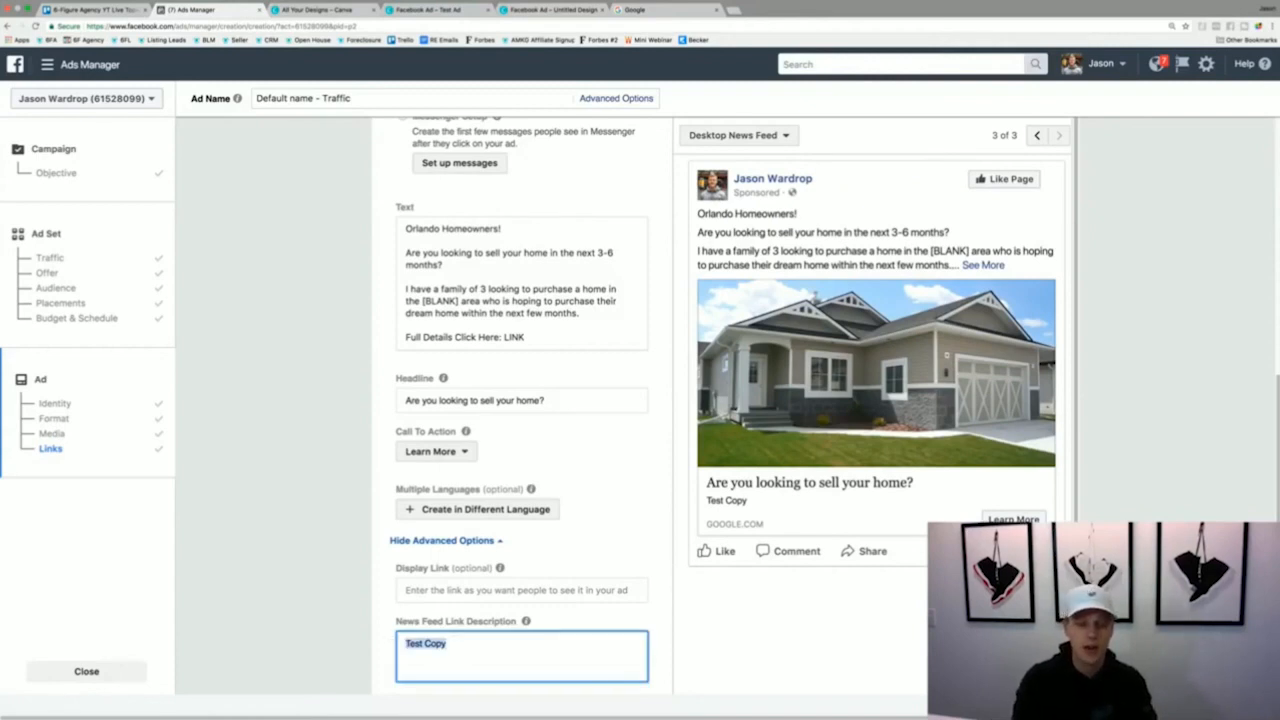
{"action": "type", "text": "Orlando Home"}
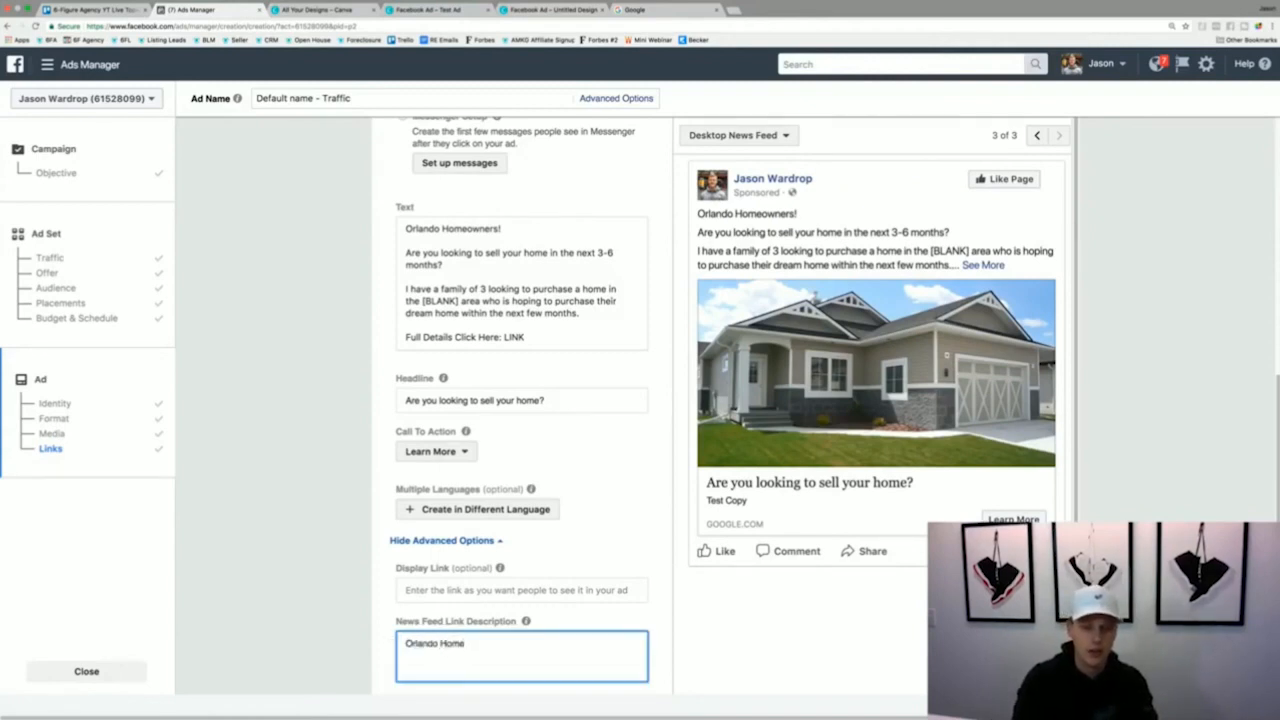
{"action": "type", "text": "owners looking "}
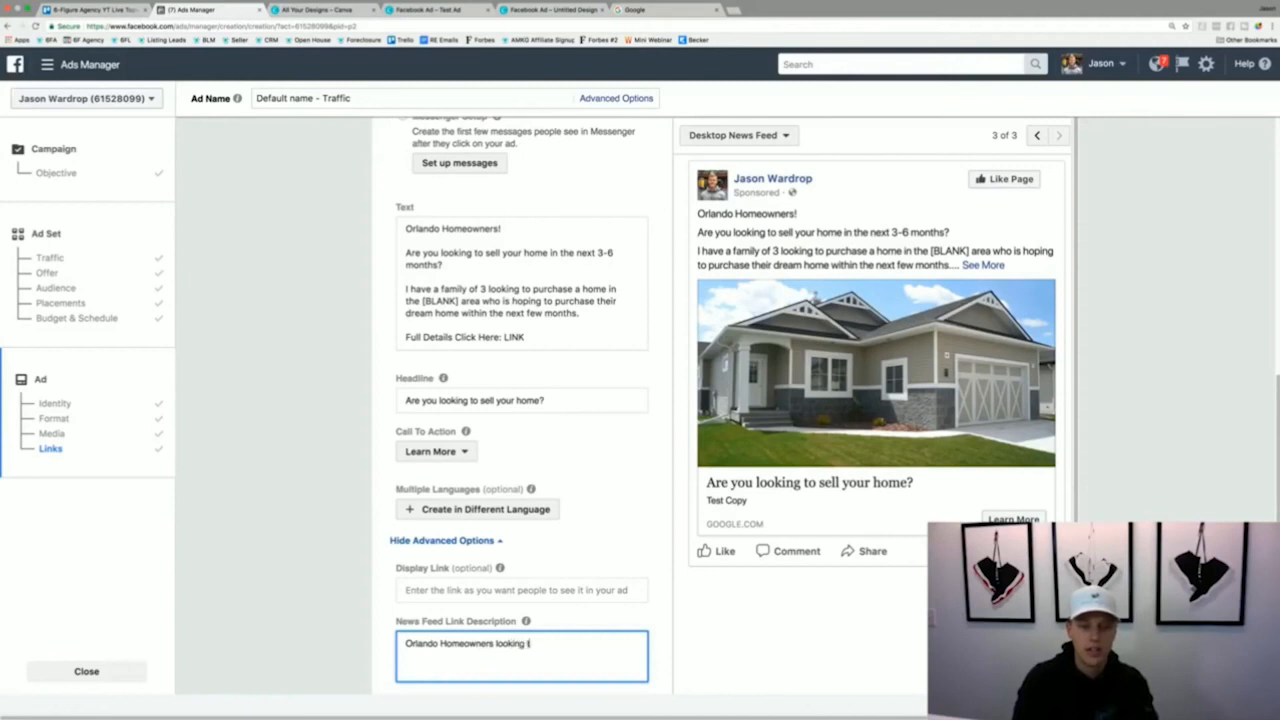
{"action": "type", "text": "to sell in the ne"}
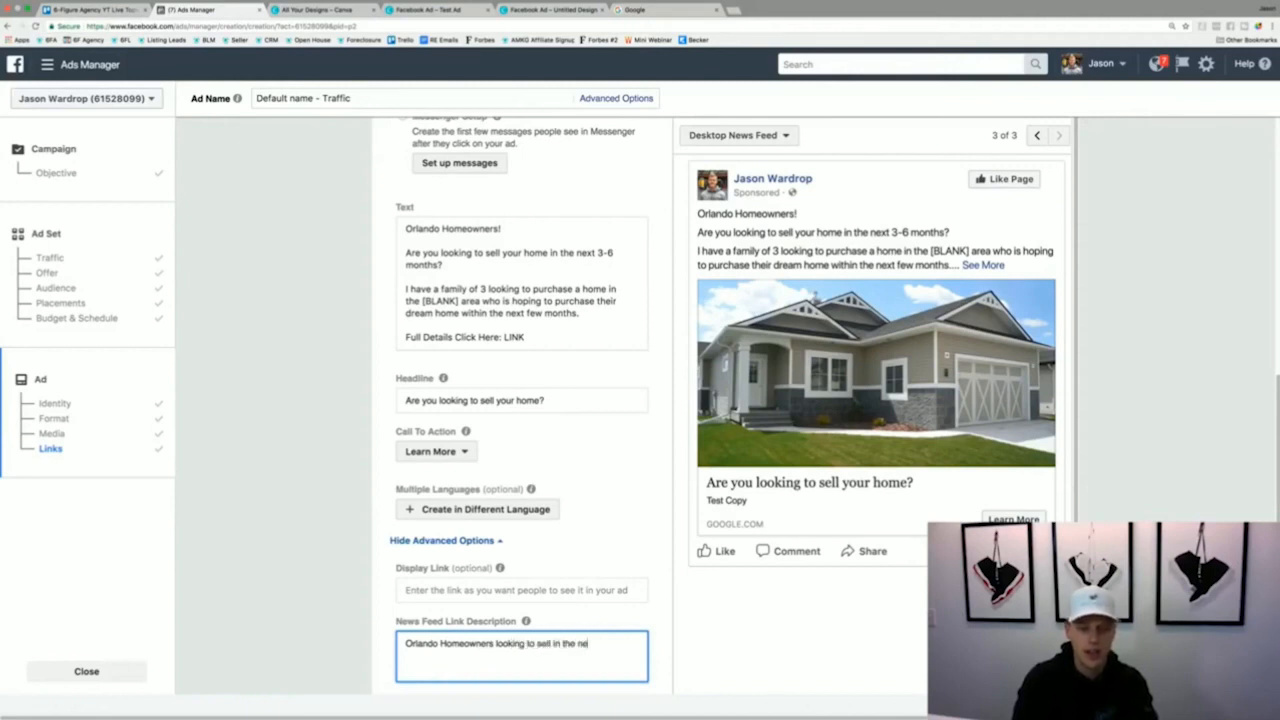
{"action": "type", "text": "xt 3-6 months"}
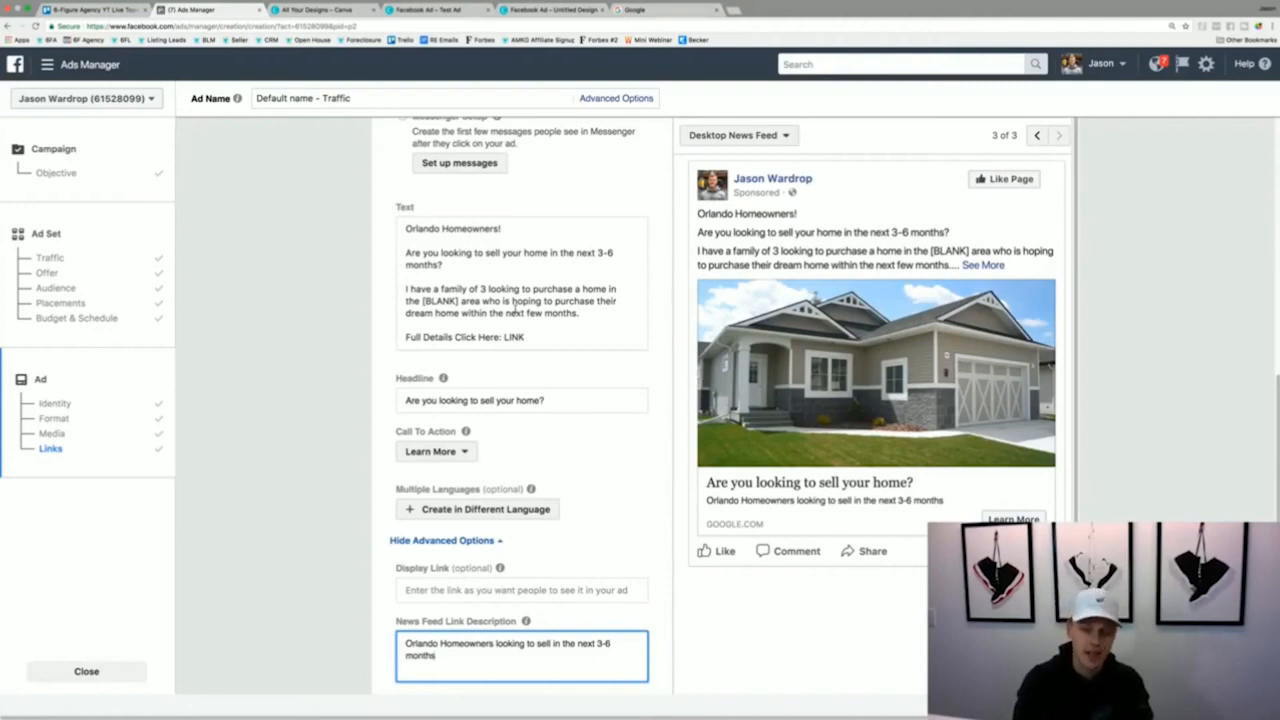
End the link description's first sentence with a period and add "We have a family looking to buy!".
{"action": "type", "text": ". WE"}
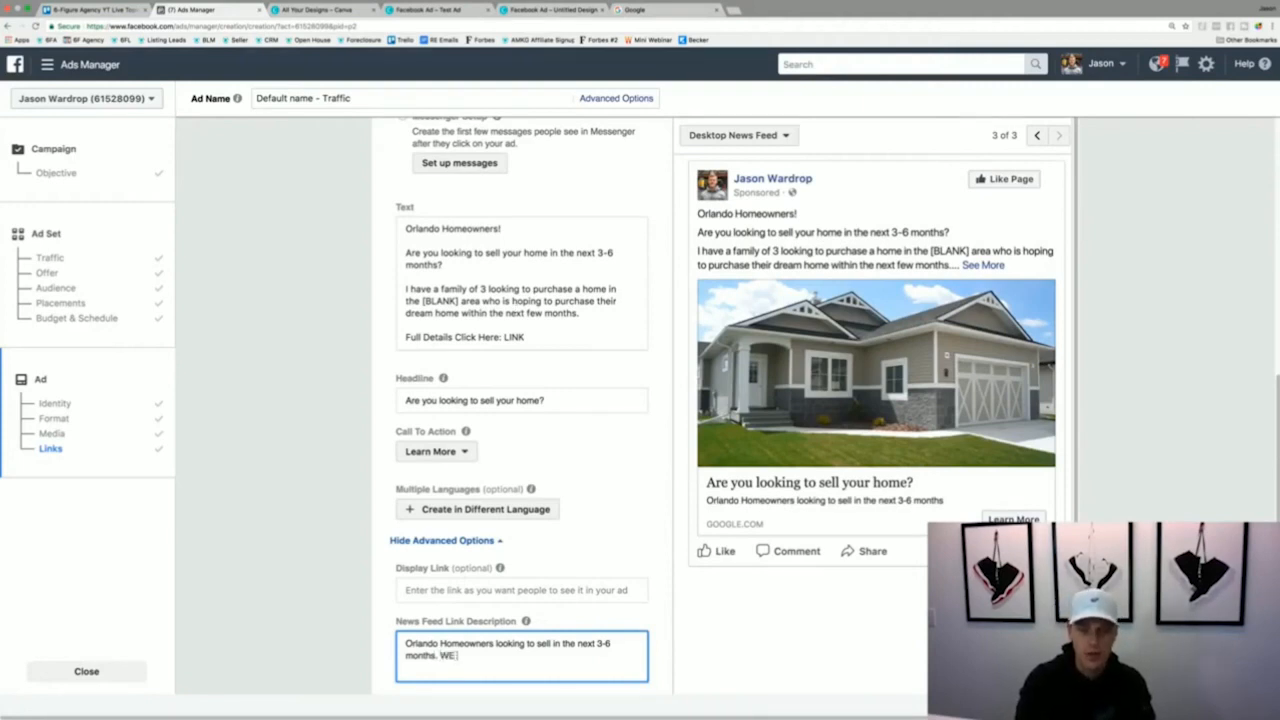
{"action": "key", "text": "BackSpace"}
{"action": "type", "text": "e have a family"}
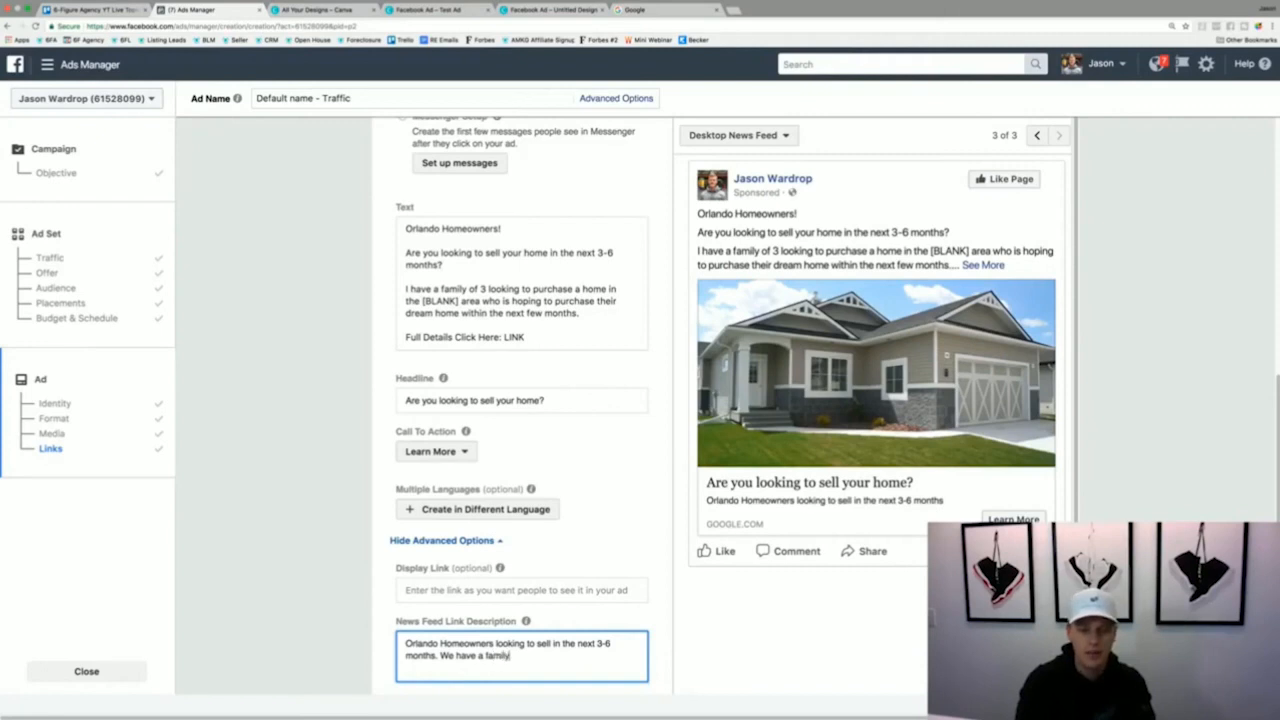
{"action": "type", "text": " looking to b"}
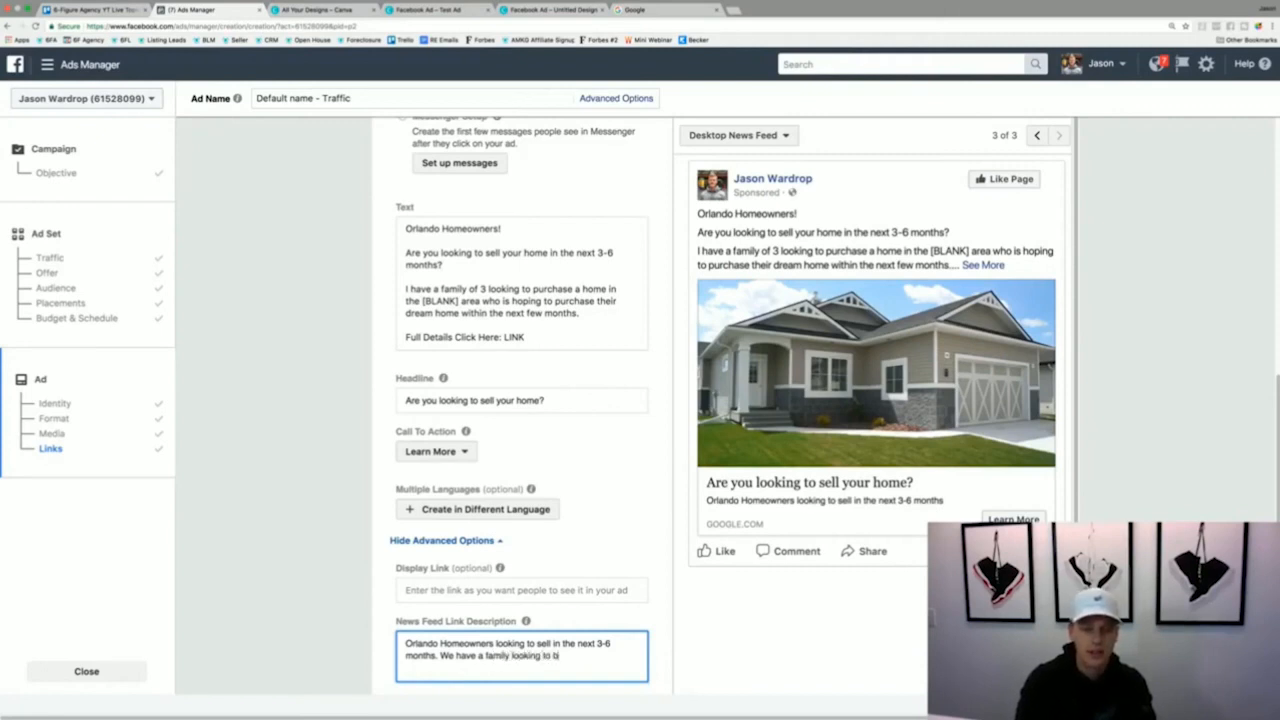
{"action": "type", "text": "uy!"}
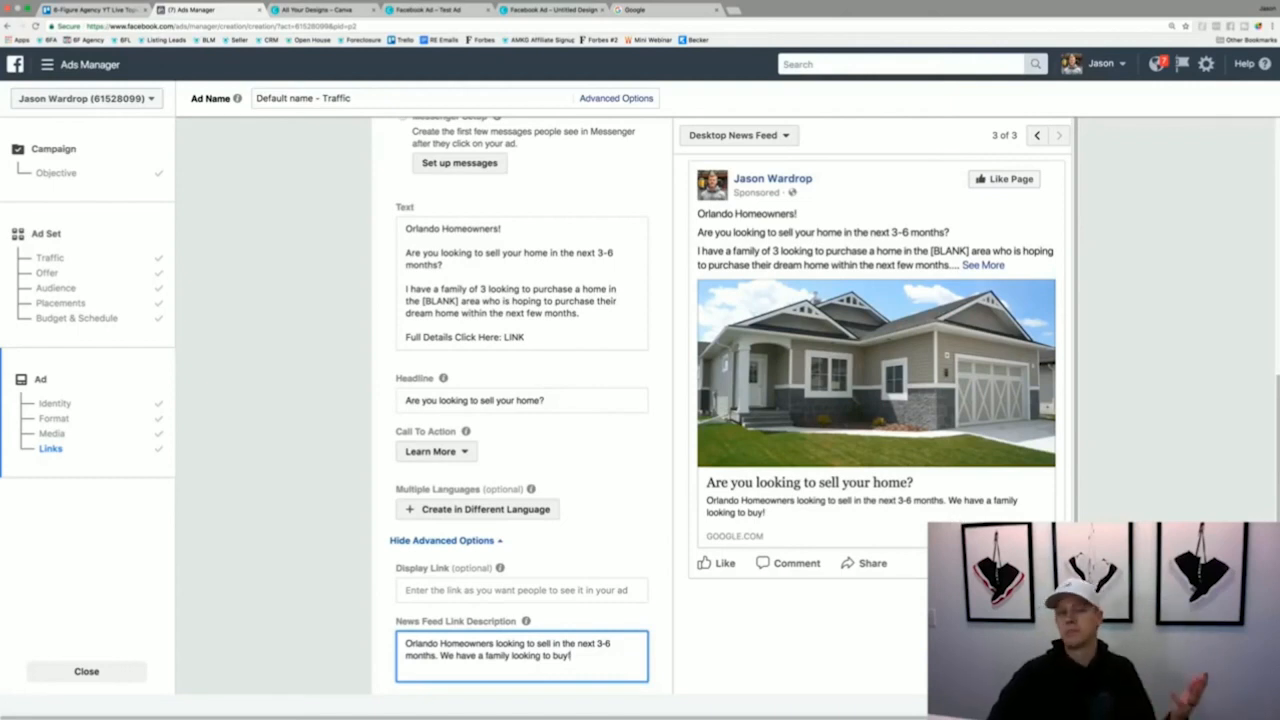
{"action": "scroll", "coordinate": [672, 540], "scroll_direction": "down", "scroll_amount": 3}
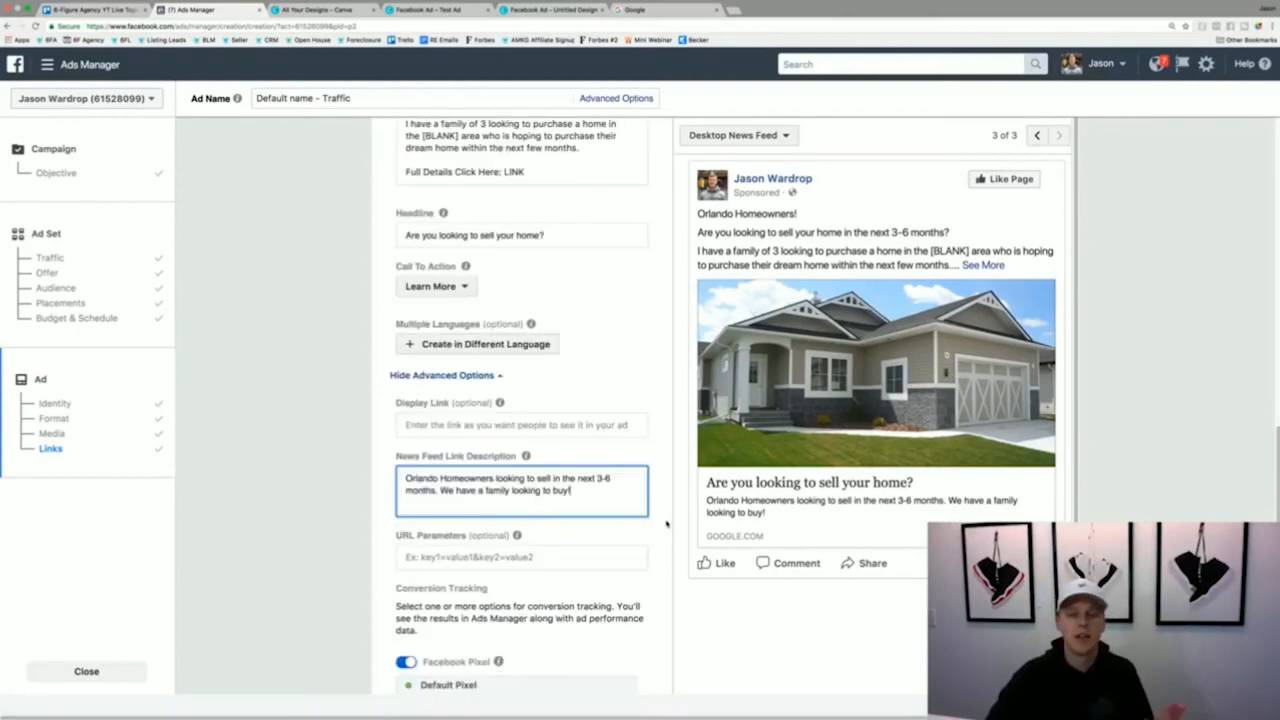
Leave the unfinished ad and open the account's campaign overview.
{"action": "scroll", "coordinate": [666, 523], "scroll_direction": "down", "scroll_amount": 4}
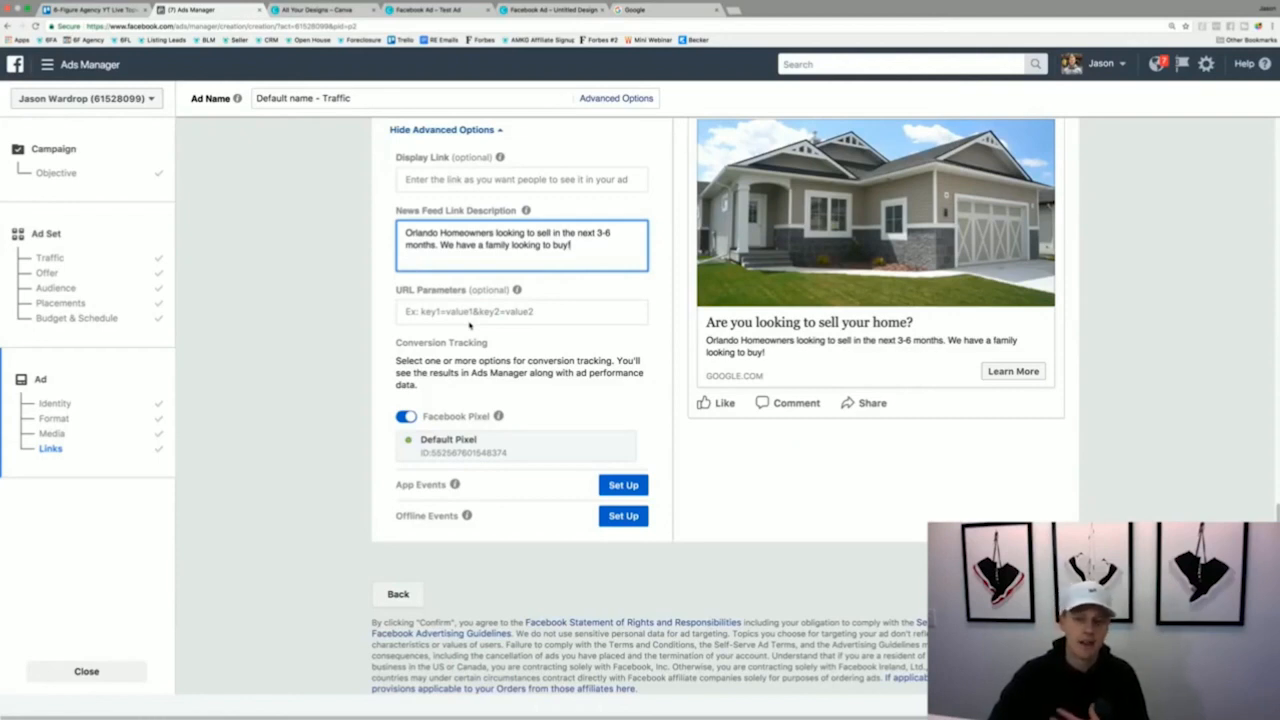
{"action": "left_click", "coordinate": [574, 343]}
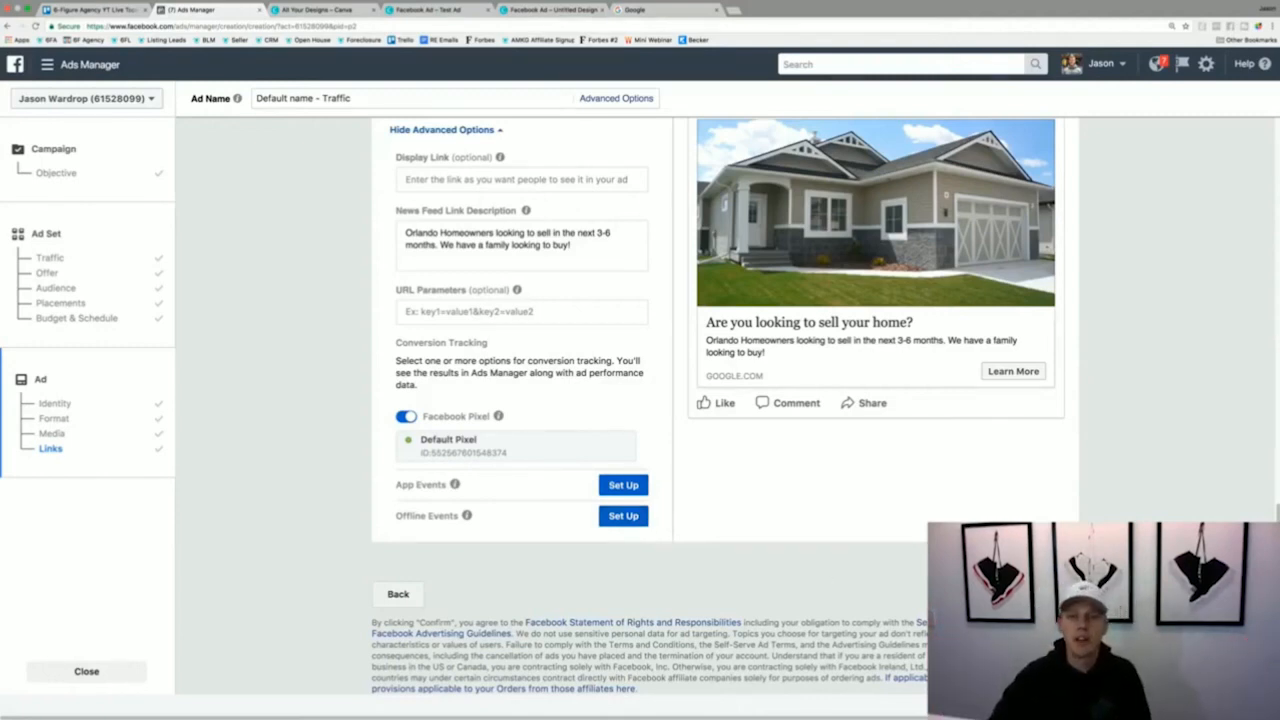
{"action": "left_click", "coordinate": [46, 64]}
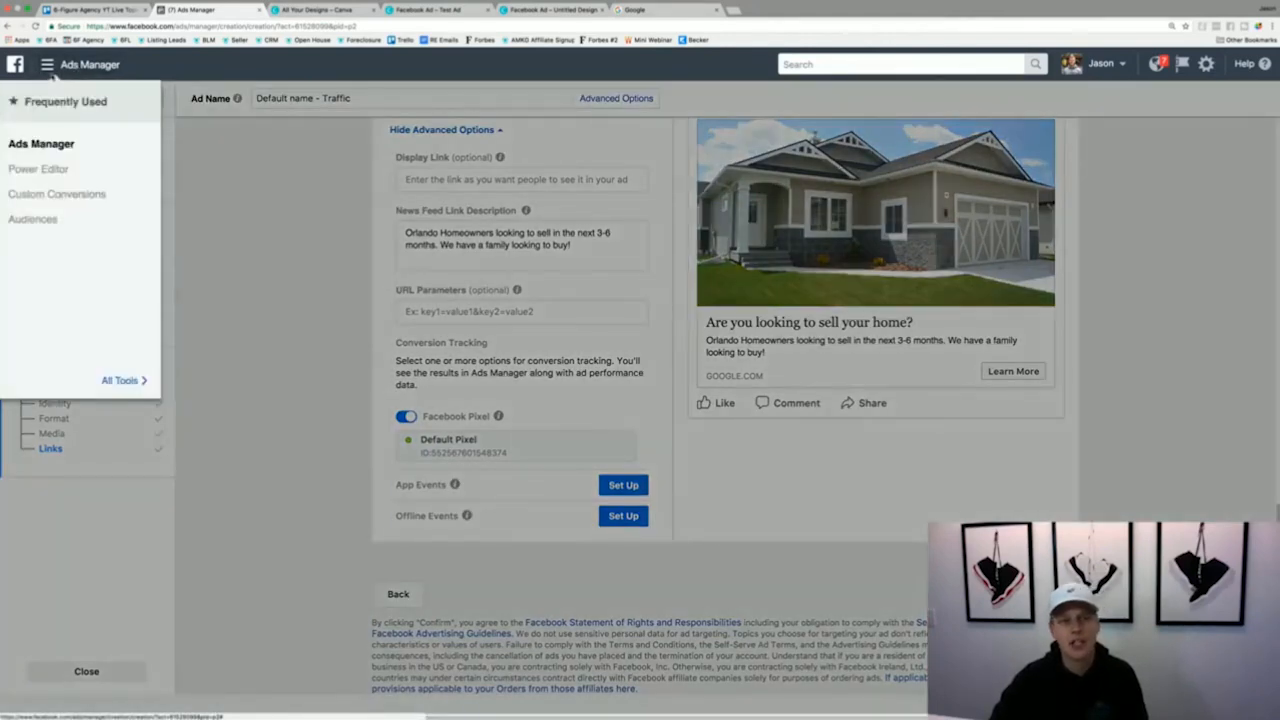
{"action": "left_click", "coordinate": [41, 146]}
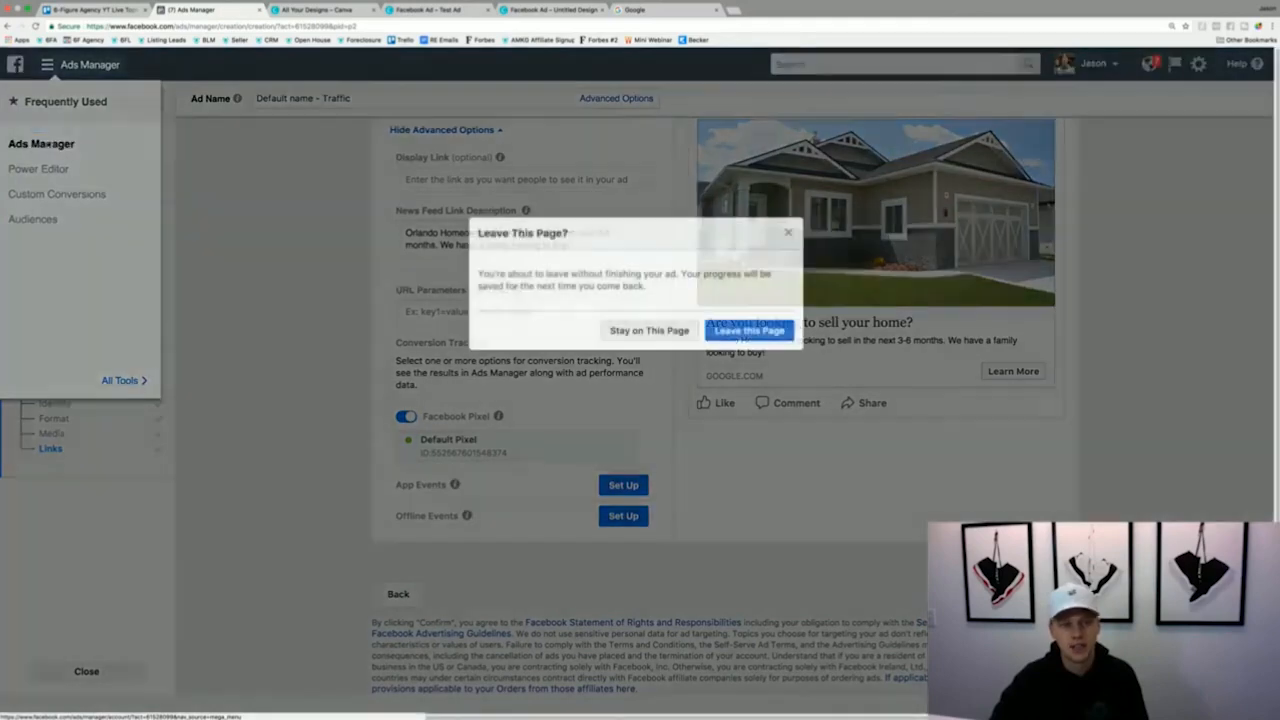
{"action": "left_click", "coordinate": [733, 338]}
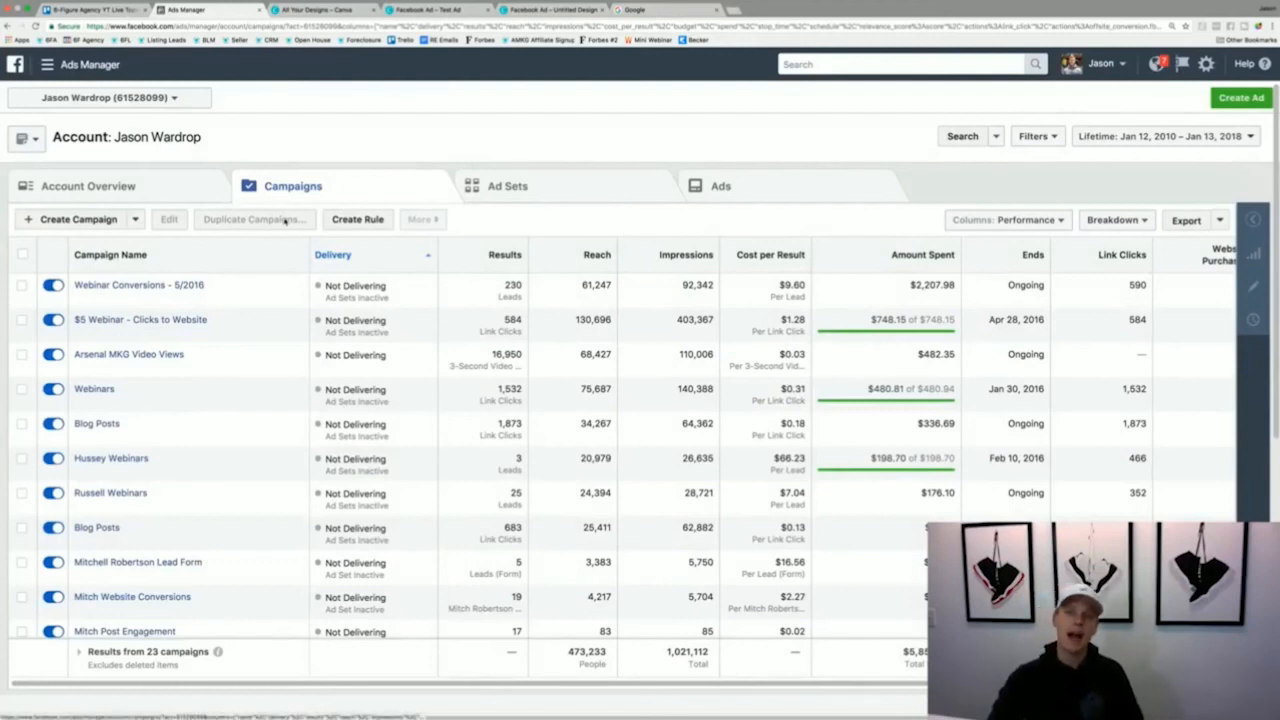
Set the date range of the campaign results to Last 7 days.
{"action": "left_click", "coordinate": [1166, 138]}
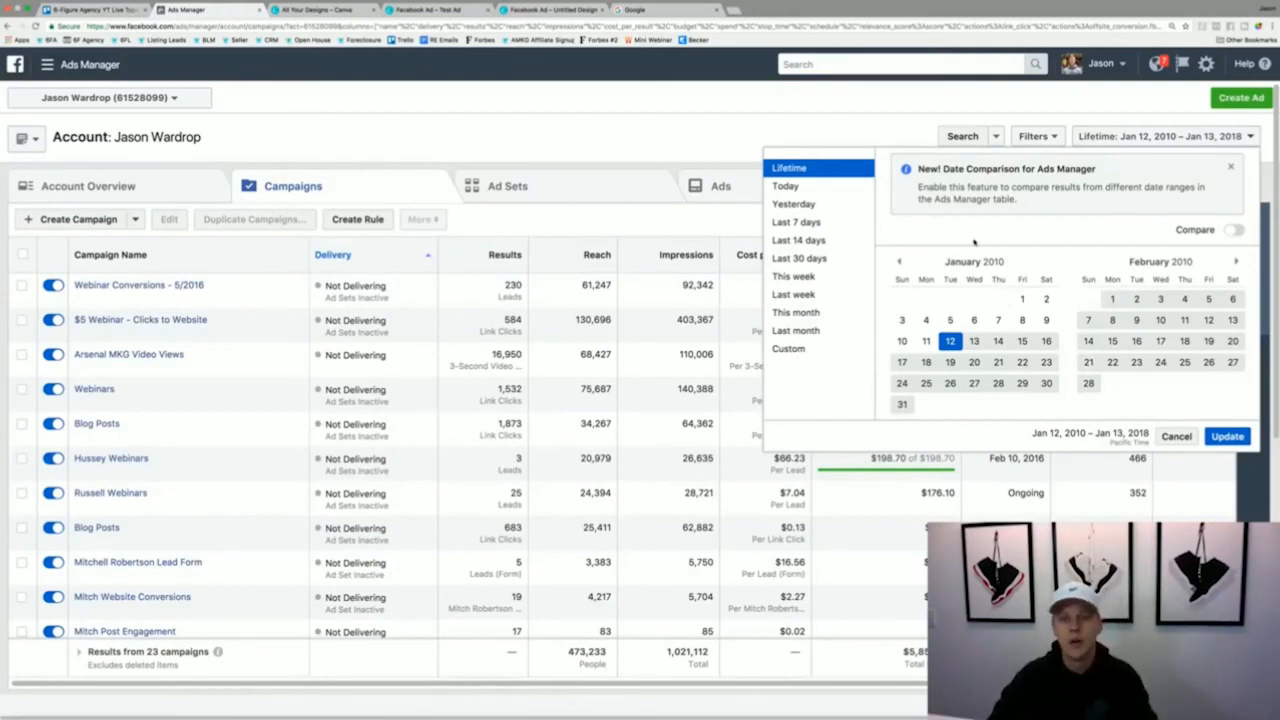
{"action": "left_click", "coordinate": [834, 188]}
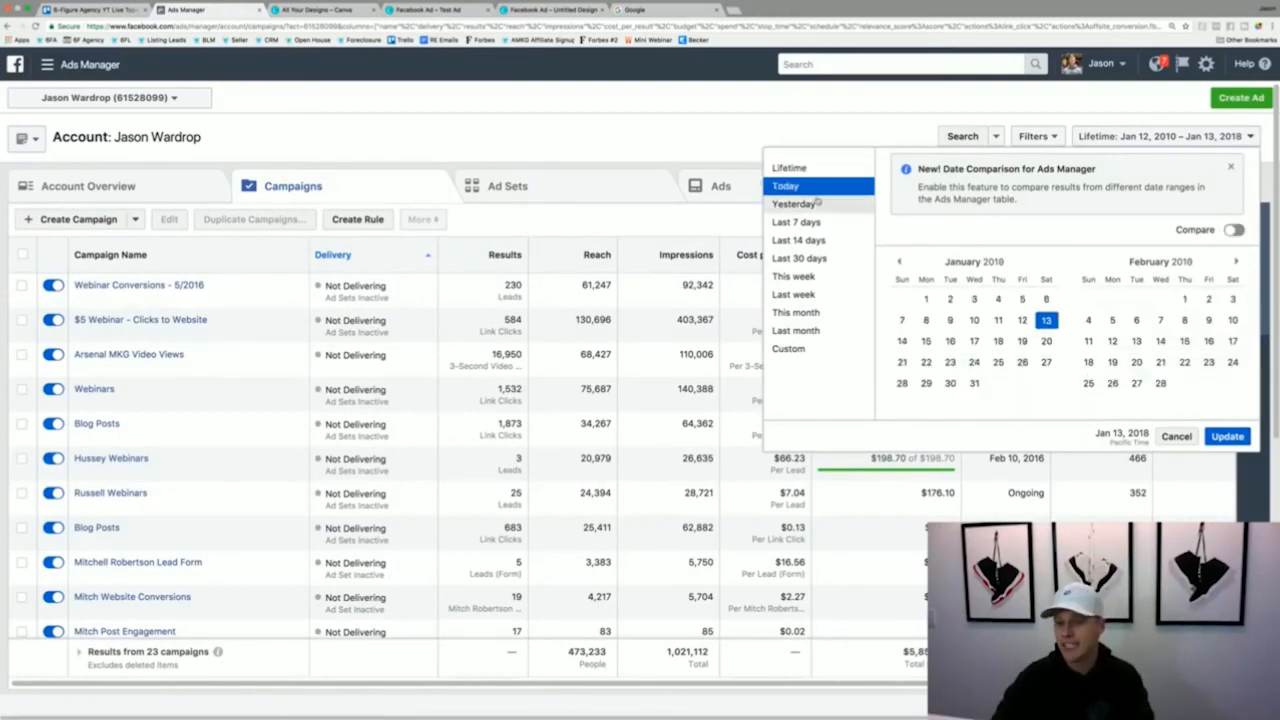
{"action": "left_click", "coordinate": [812, 224]}
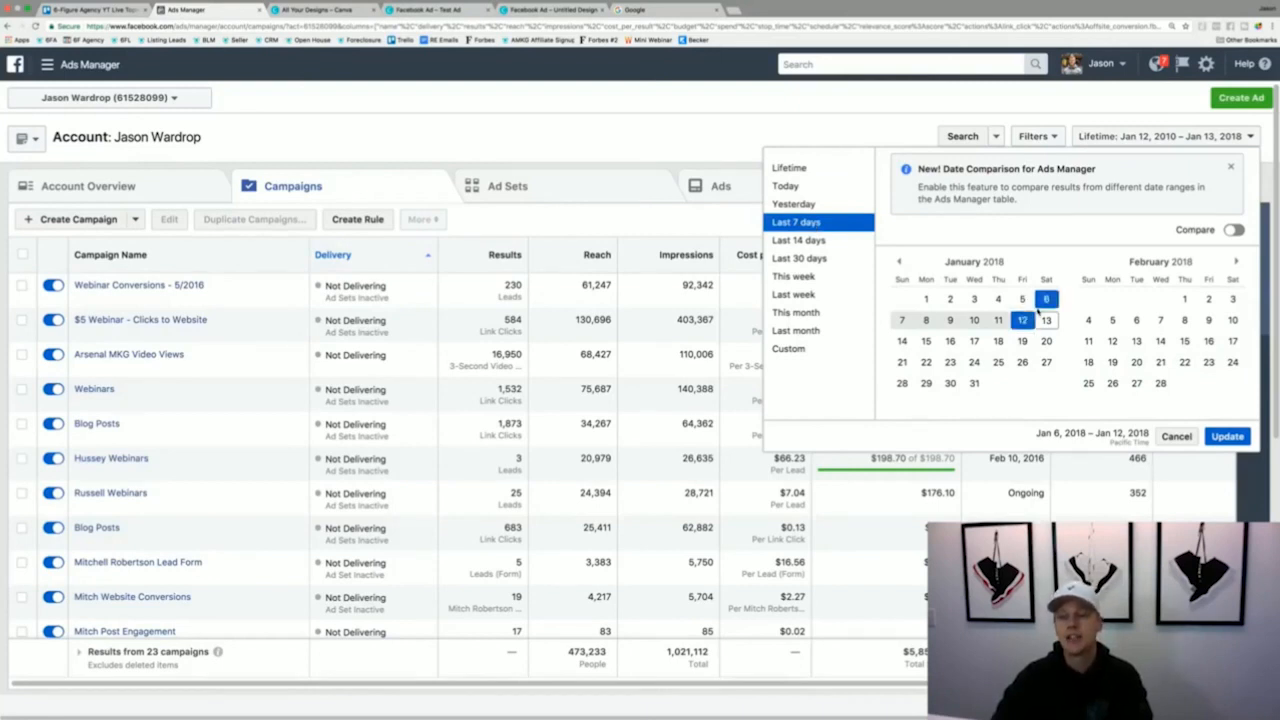
{"action": "left_click", "coordinate": [1045, 300]}
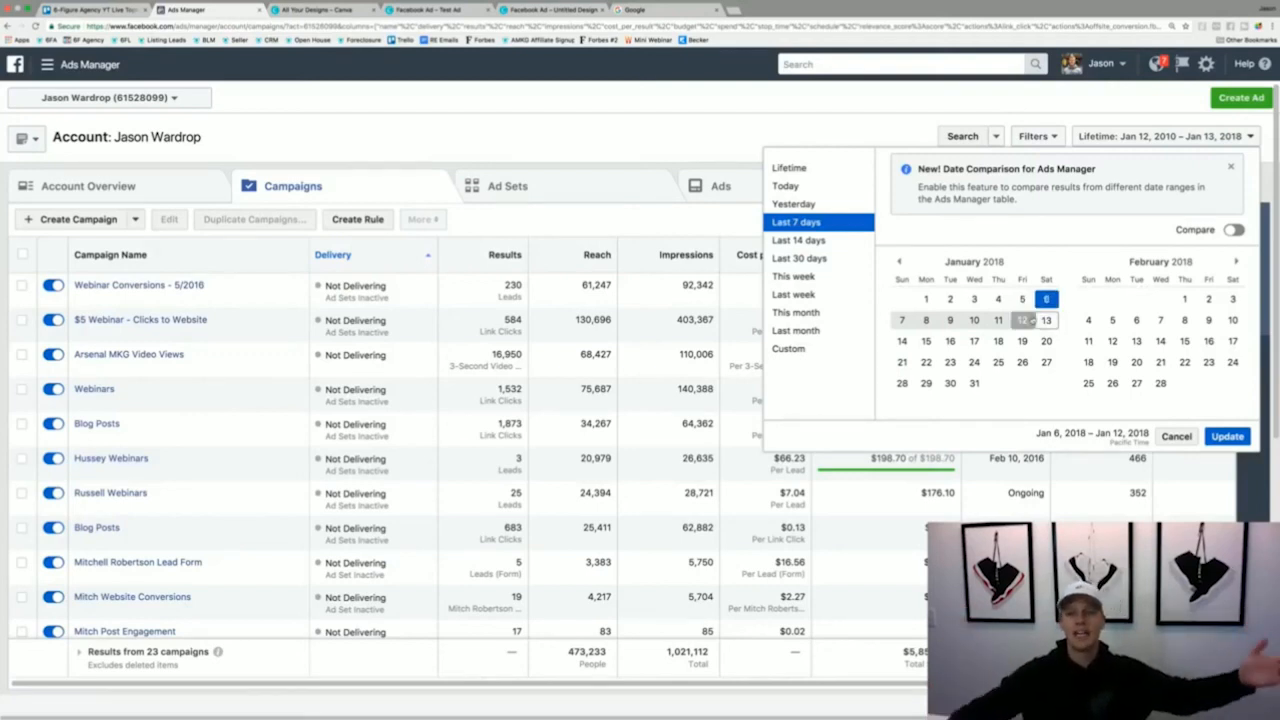
{"action": "left_click", "coordinate": [1026, 320]}
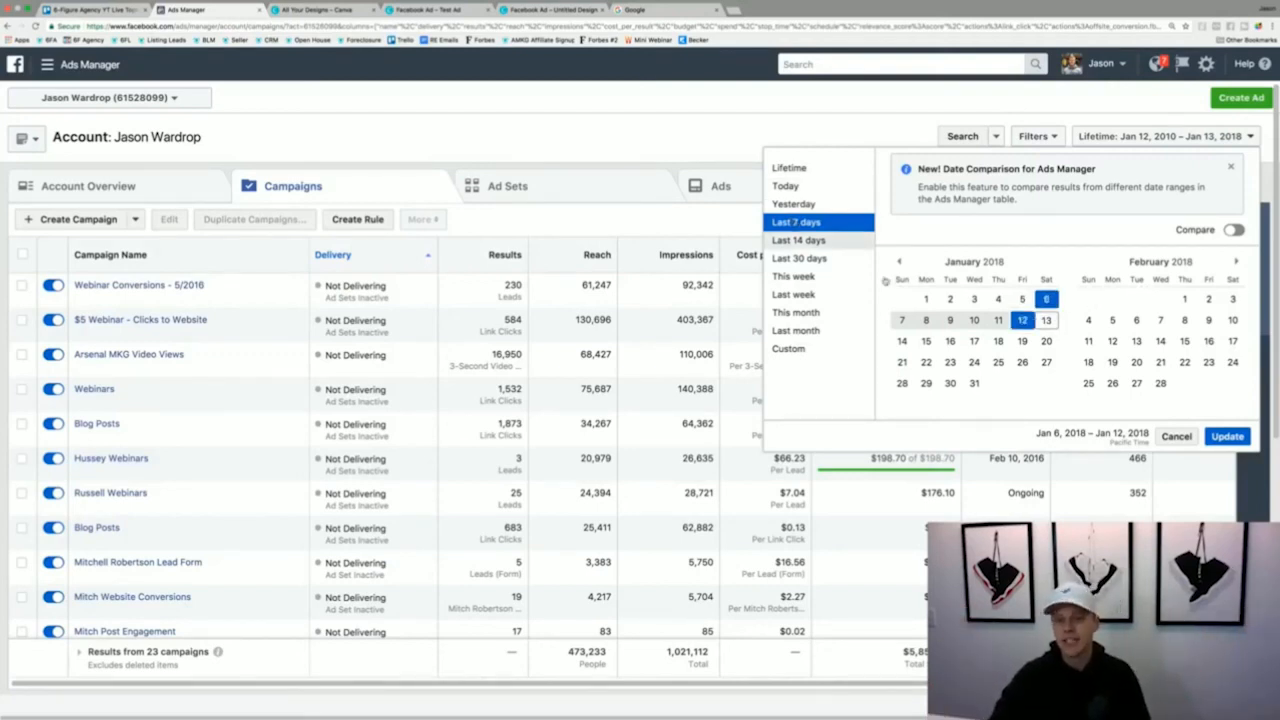
{"action": "left_click", "coordinate": [1226, 437]}
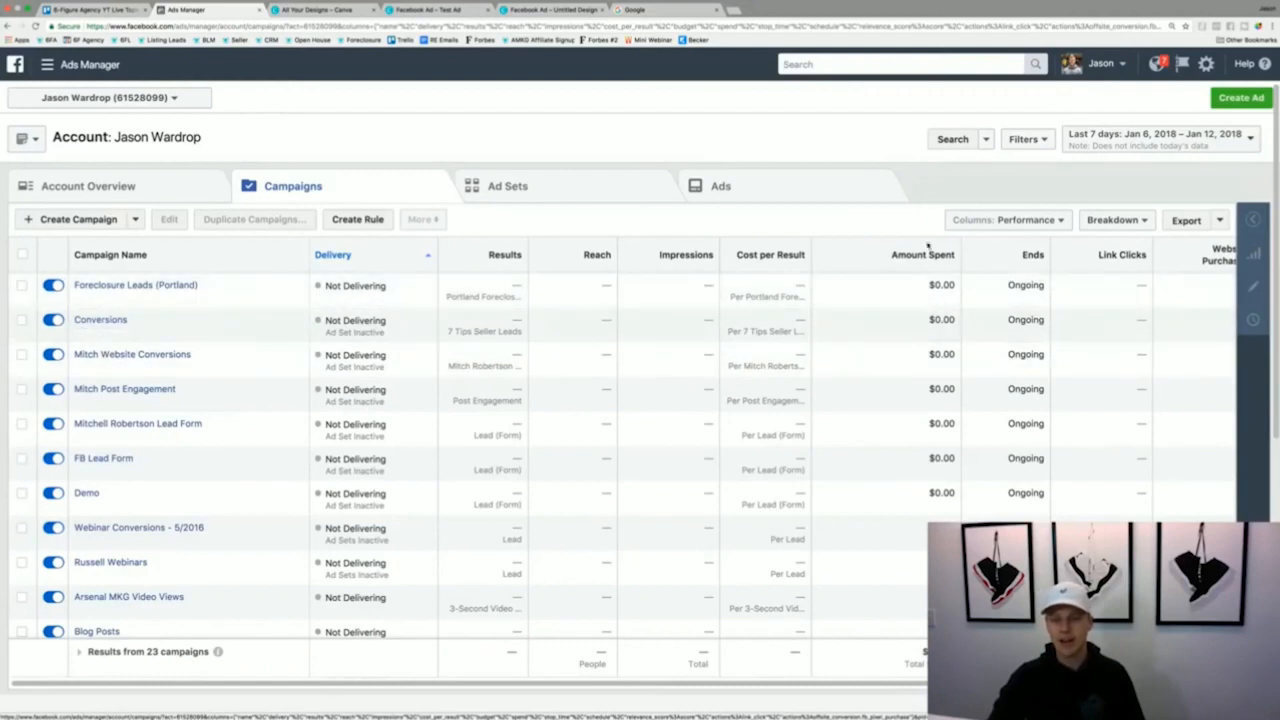
Show the campaign table with the Delivery column preset and switch it to the Engagement preset.
{"action": "left_click", "coordinate": [1040, 222]}
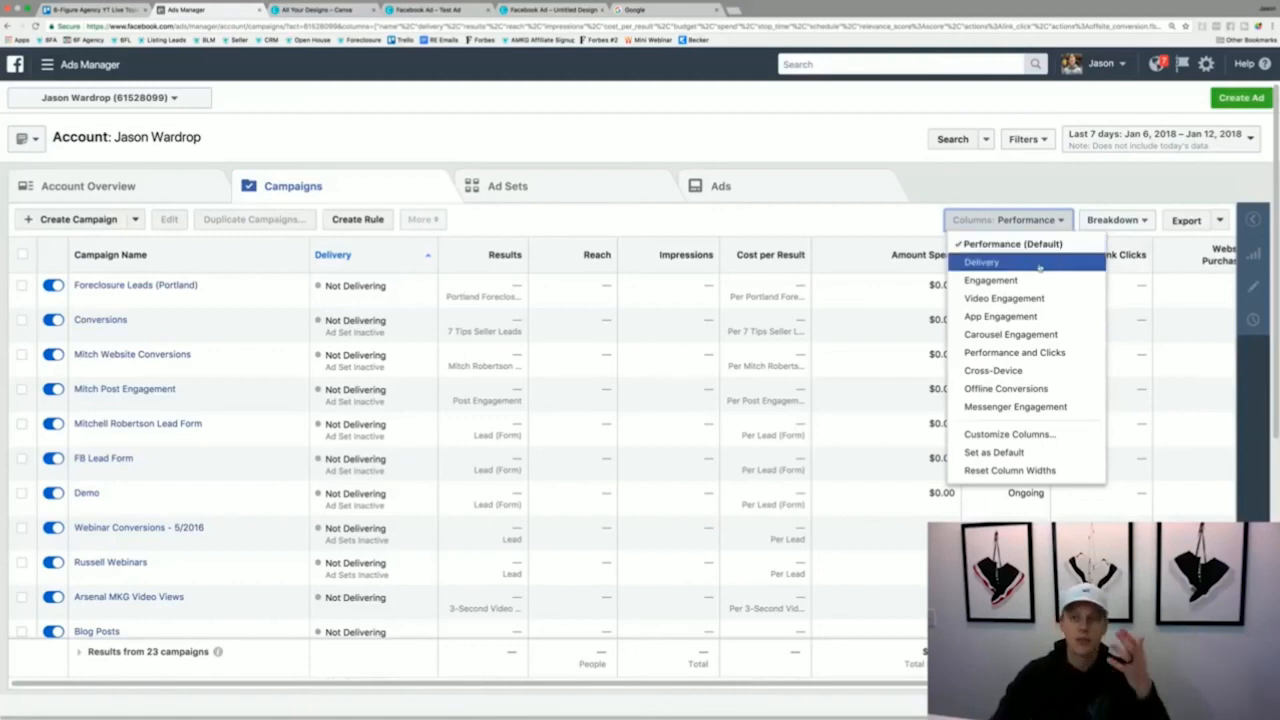
{"action": "left_click", "coordinate": [1040, 265]}
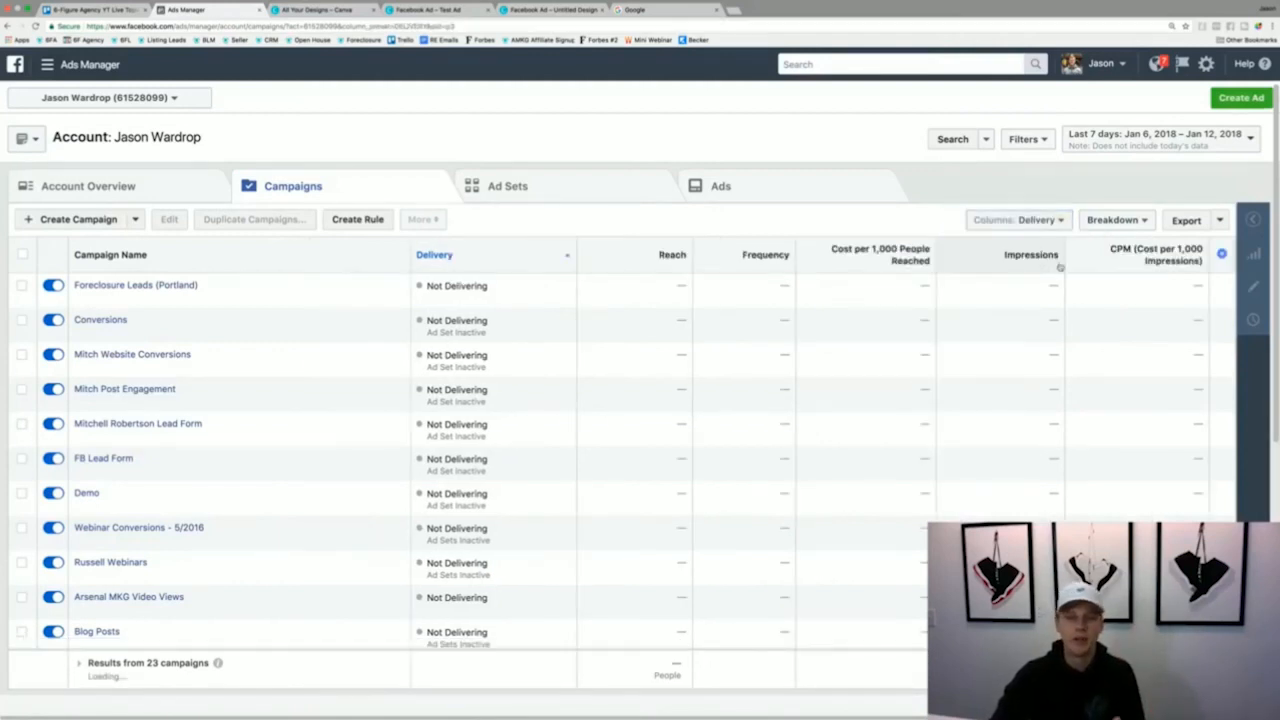
{"action": "left_click", "coordinate": [1036, 221]}
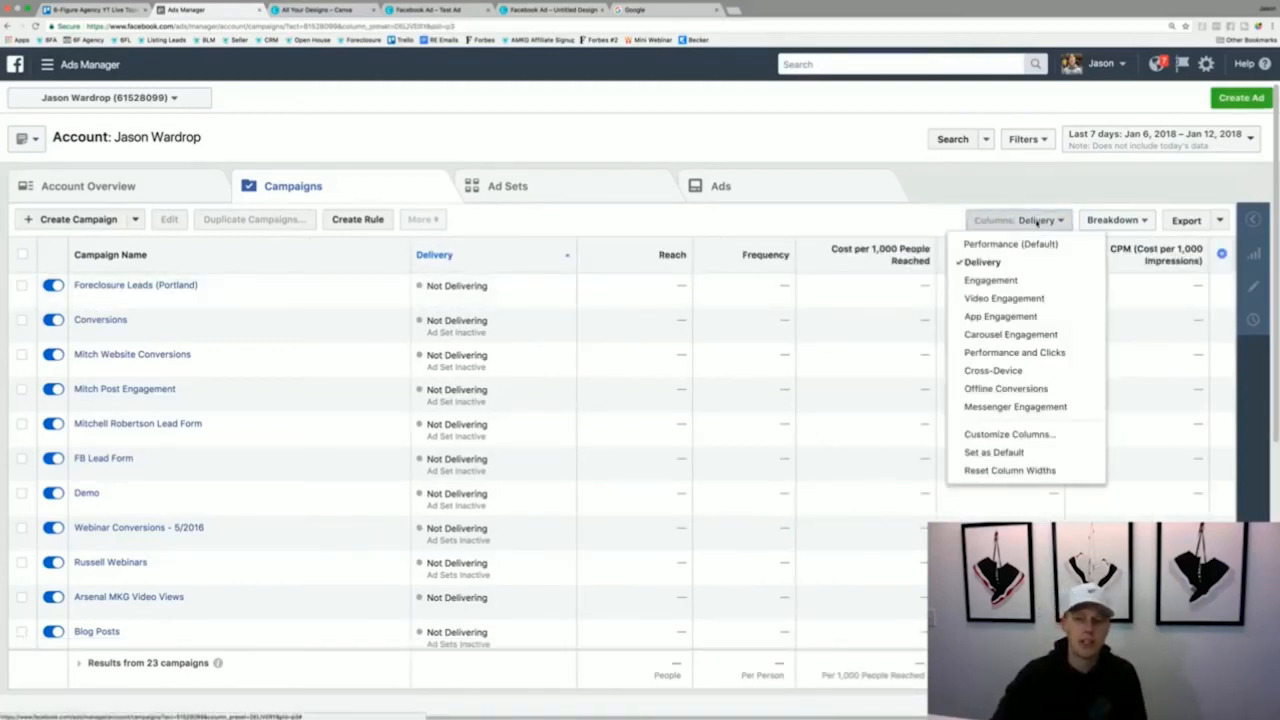
{"action": "left_click", "coordinate": [1030, 281]}
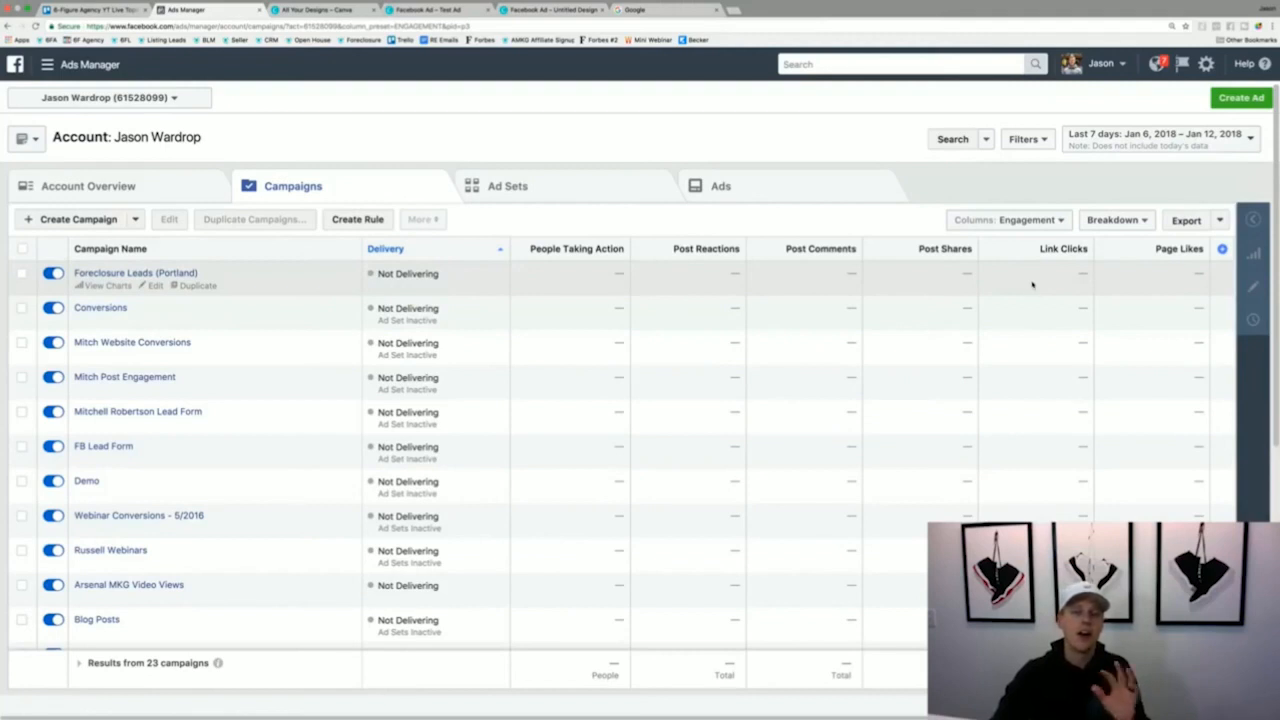
{"action": "left_click", "coordinate": [1036, 221]}
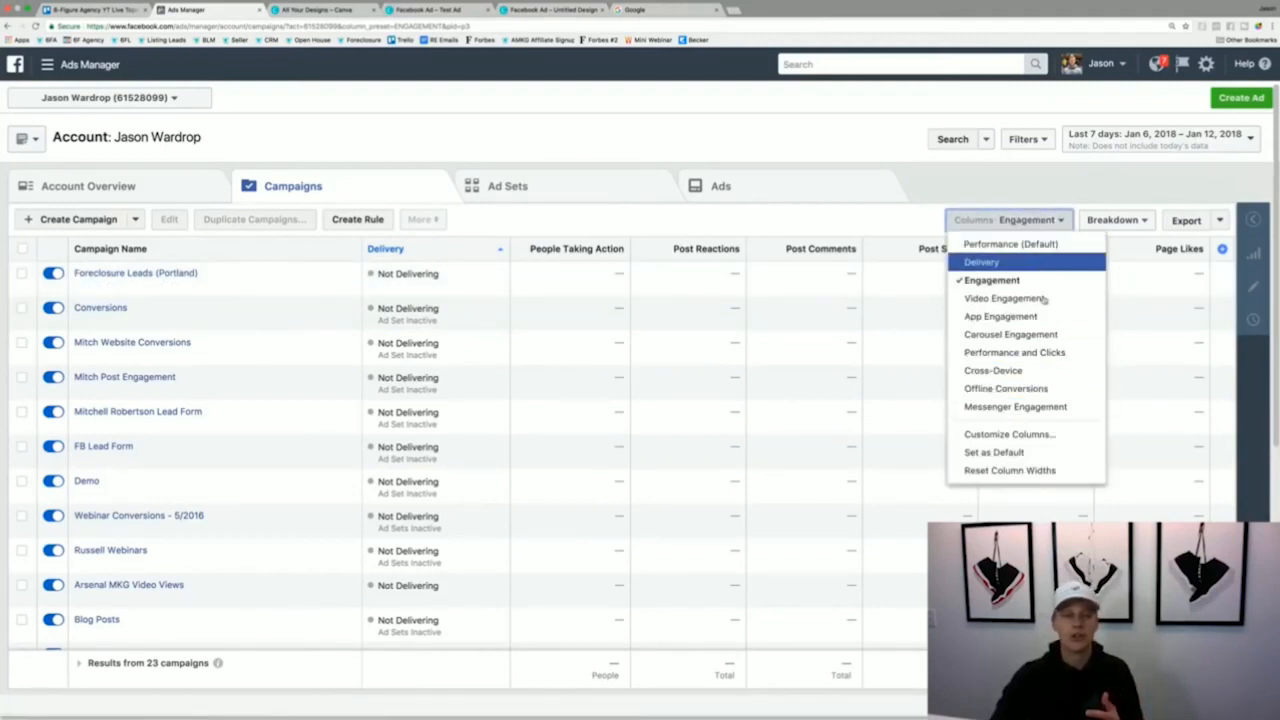
{"action": "left_click", "coordinate": [975, 176]}
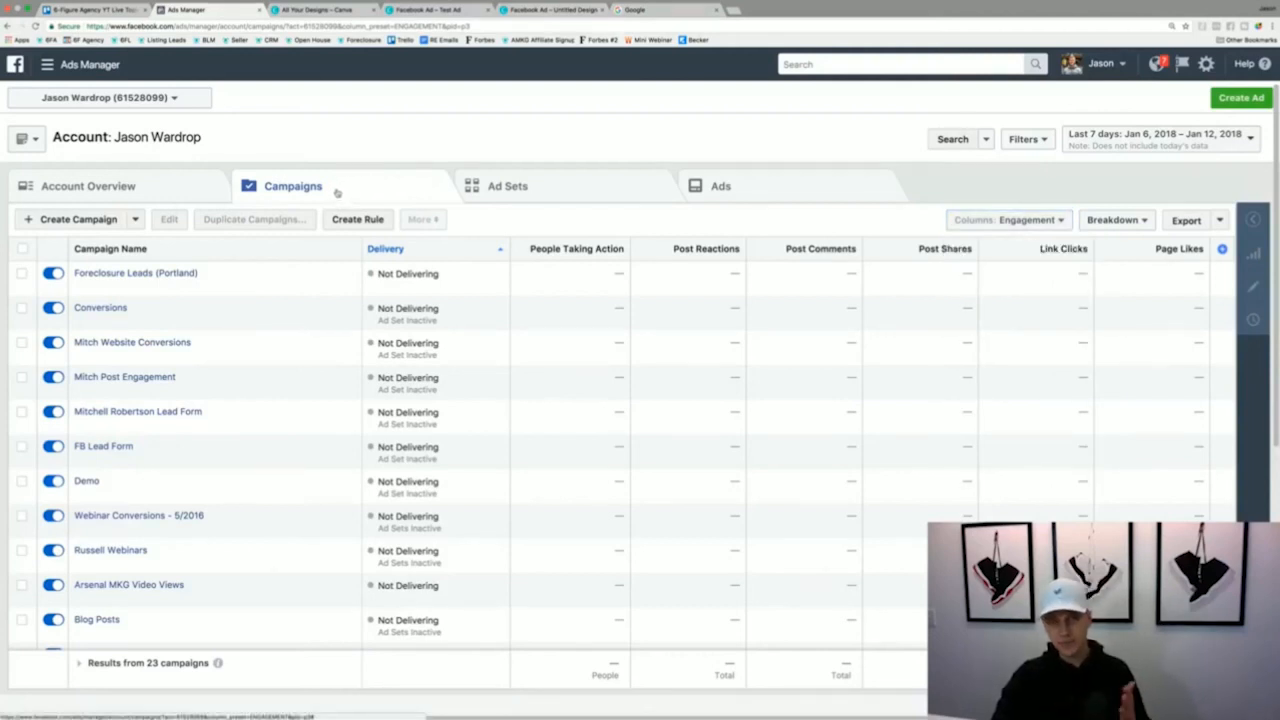
Look through the account's ad sets and ads lists, and return to the campaign list.
{"action": "left_click", "coordinate": [520, 185]}
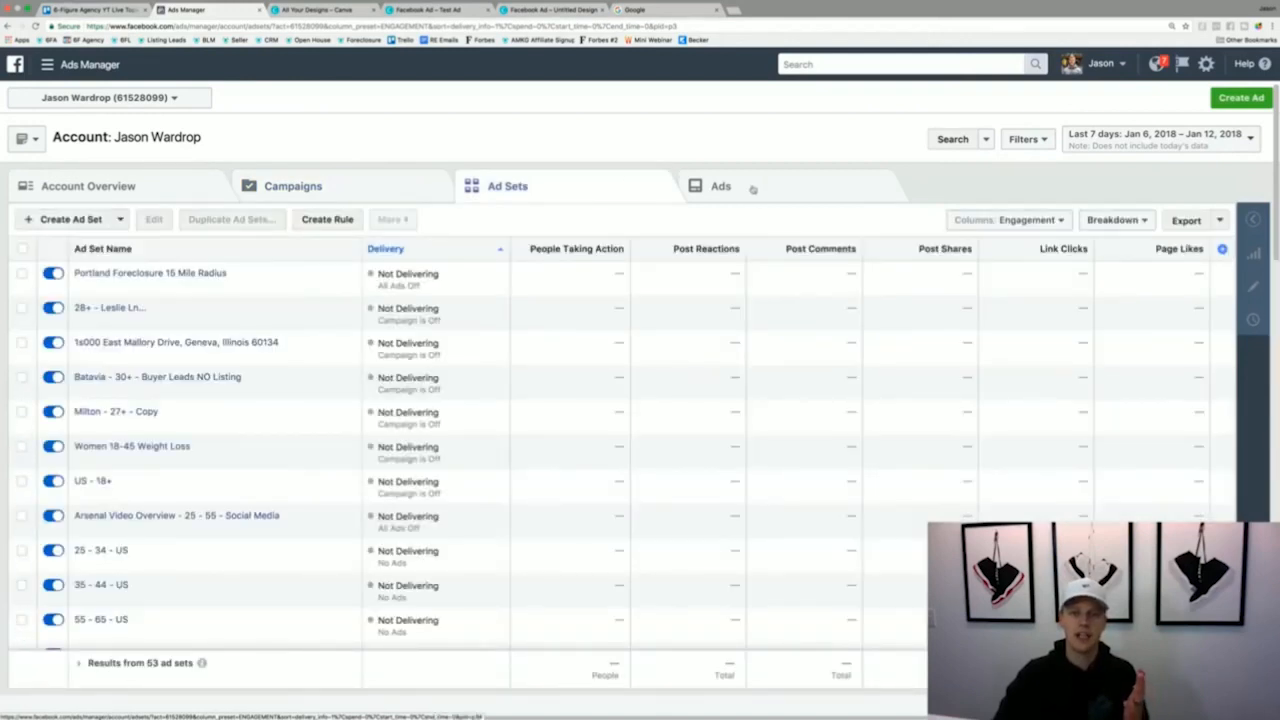
{"action": "left_click", "coordinate": [751, 188]}
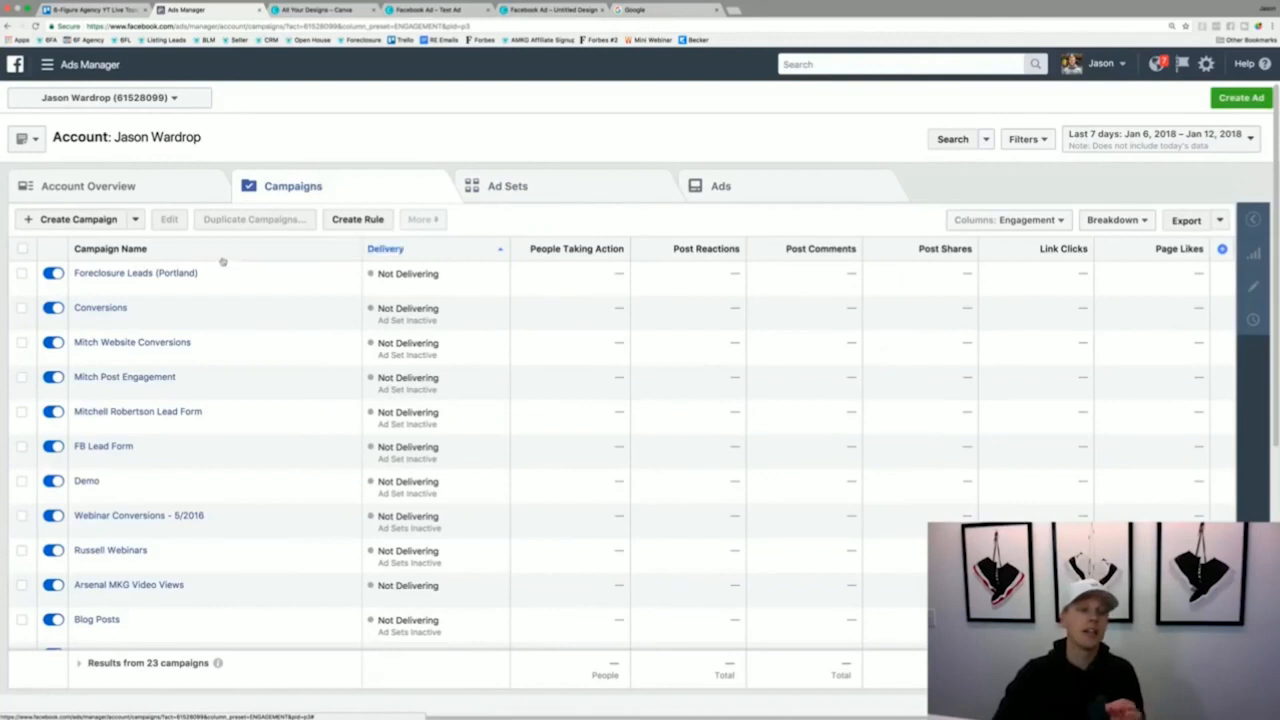
{"action": "mouse_move", "coordinate": [224, 263]}
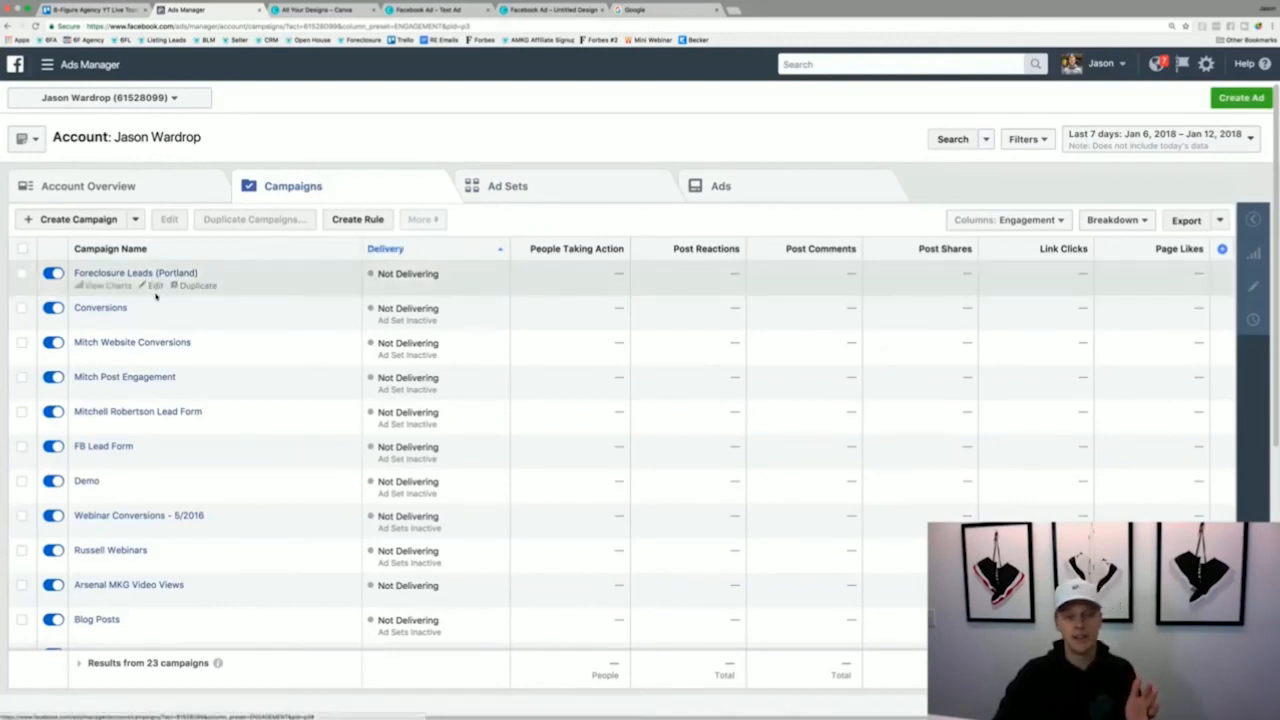
Open the Foreclosure Leads (Portland) campaign's Portland Foreclosure 15 Mile Radius ad set and preview its Default name - Conversions ad.
{"action": "left_click", "coordinate": [146, 276]}
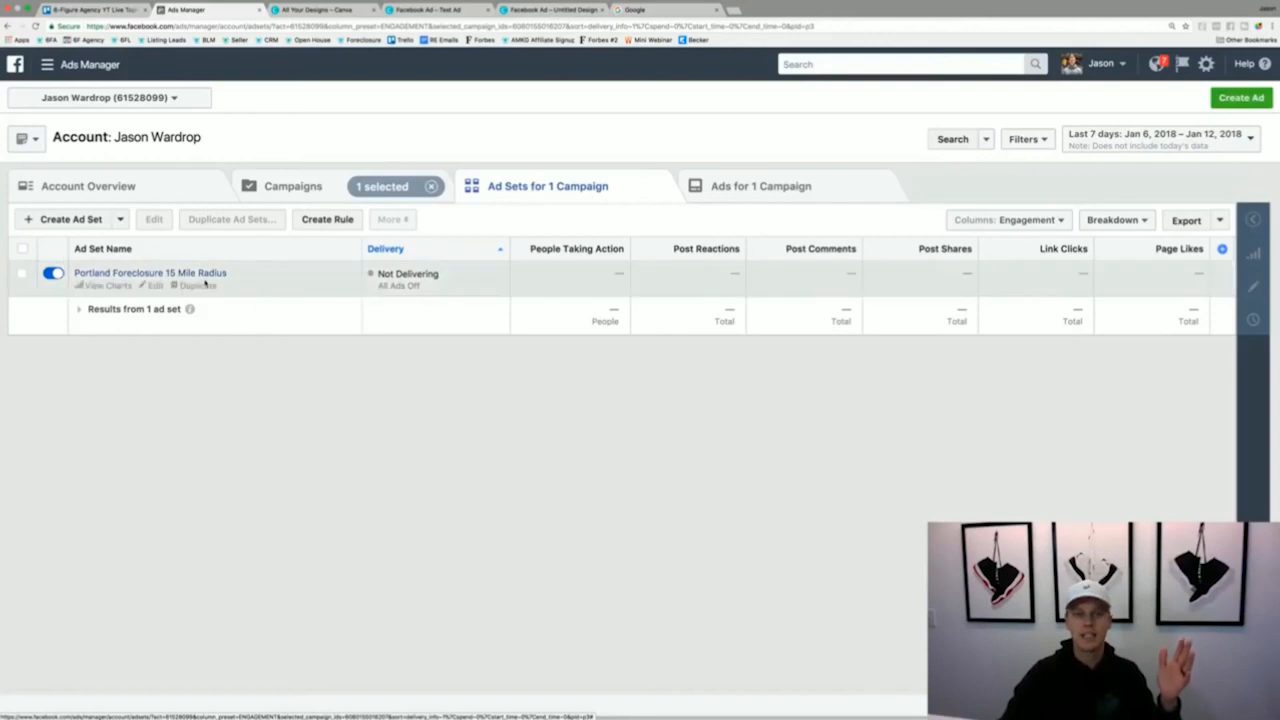
{"action": "left_click", "coordinate": [143, 275]}
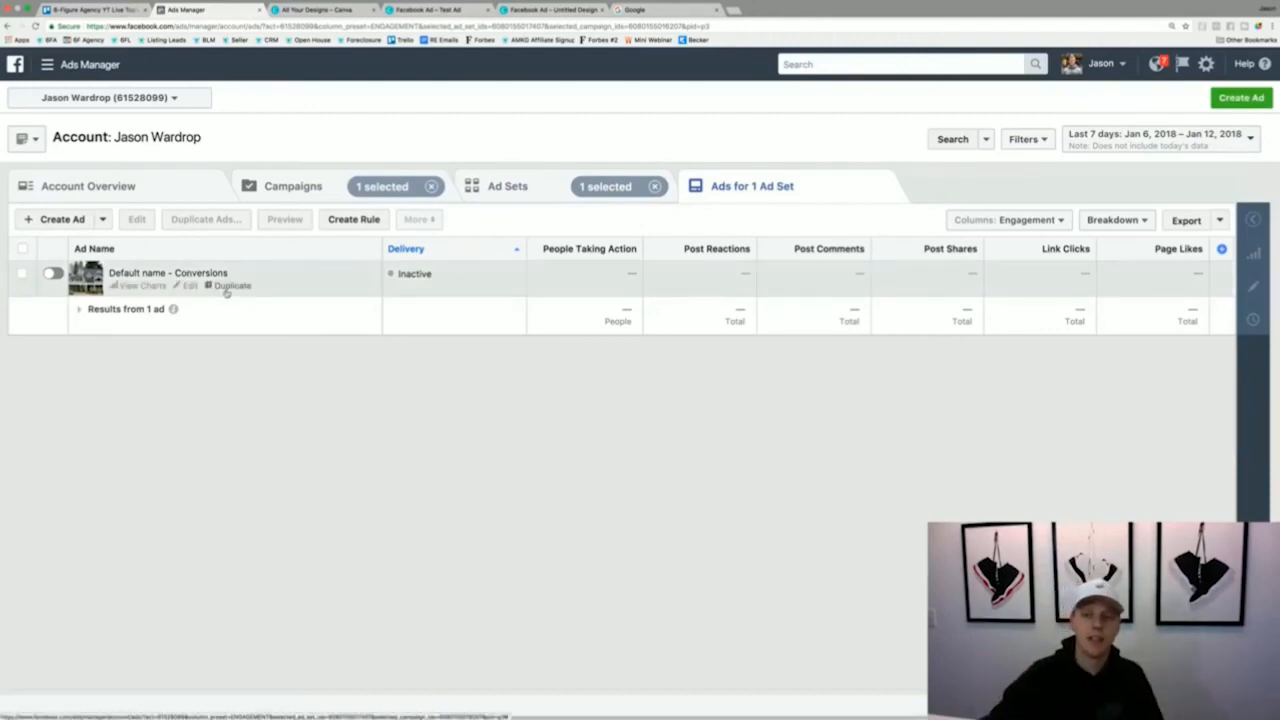
{"action": "left_click", "coordinate": [22, 274]}
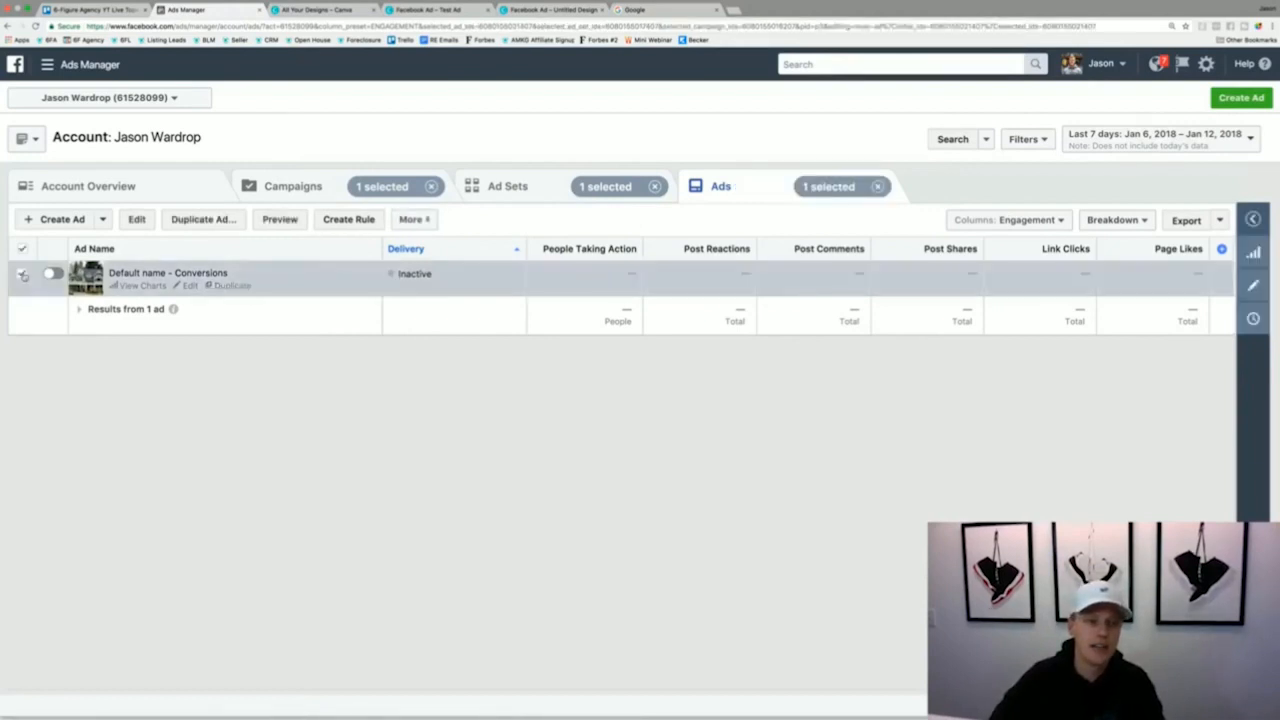
{"action": "left_click", "coordinate": [293, 221]}
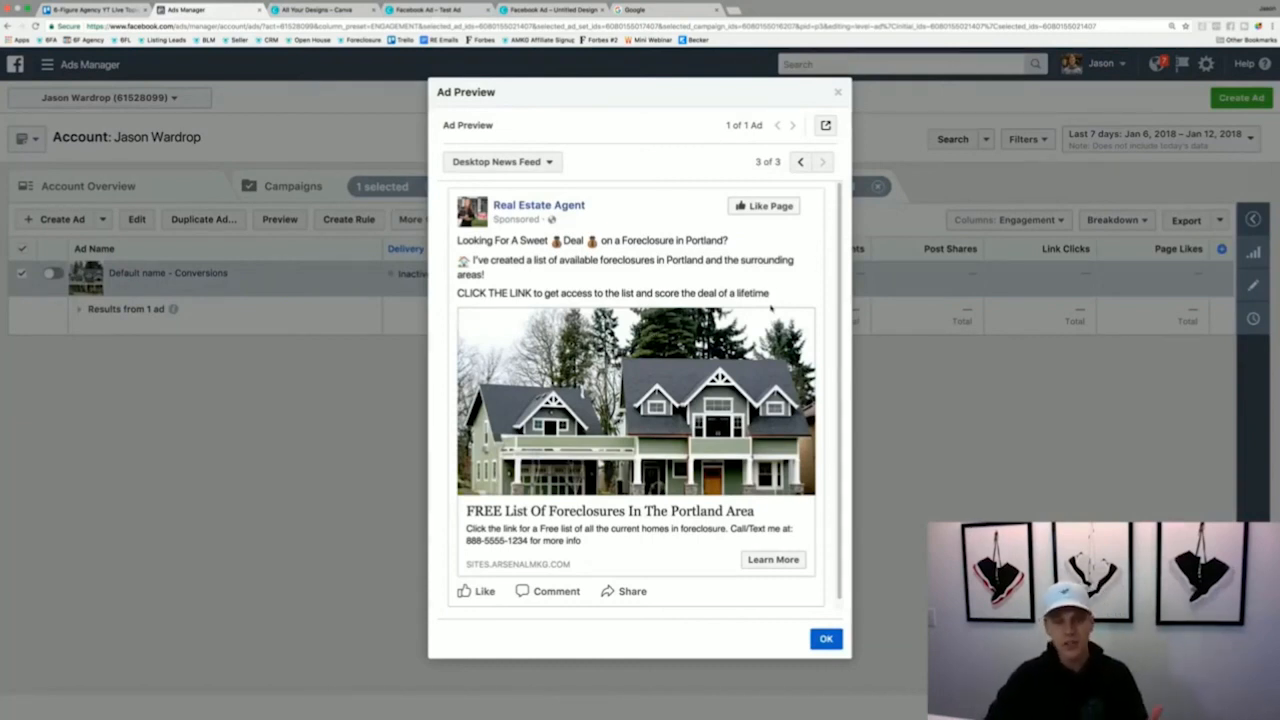
Open the previewed ad as a Facebook post with comments and like it as the Real Estate Agent page.
{"action": "left_click", "coordinate": [826, 127]}
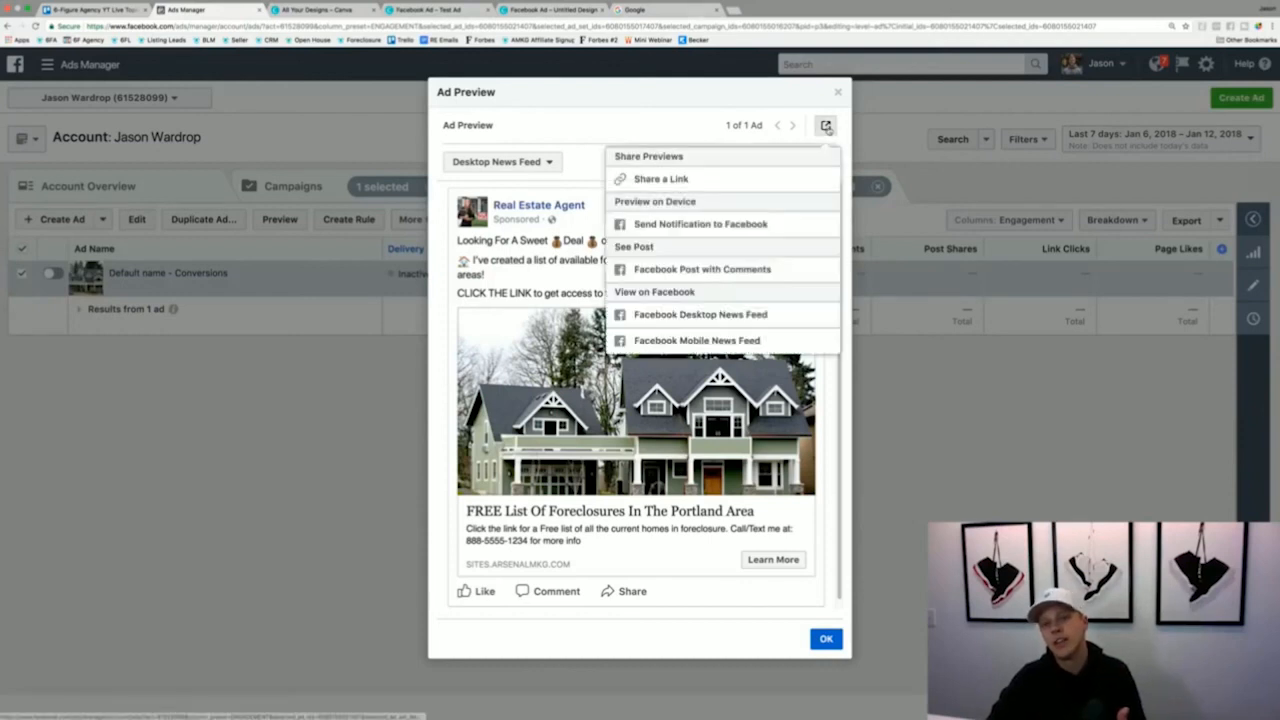
{"action": "left_click", "coordinate": [758, 269]}
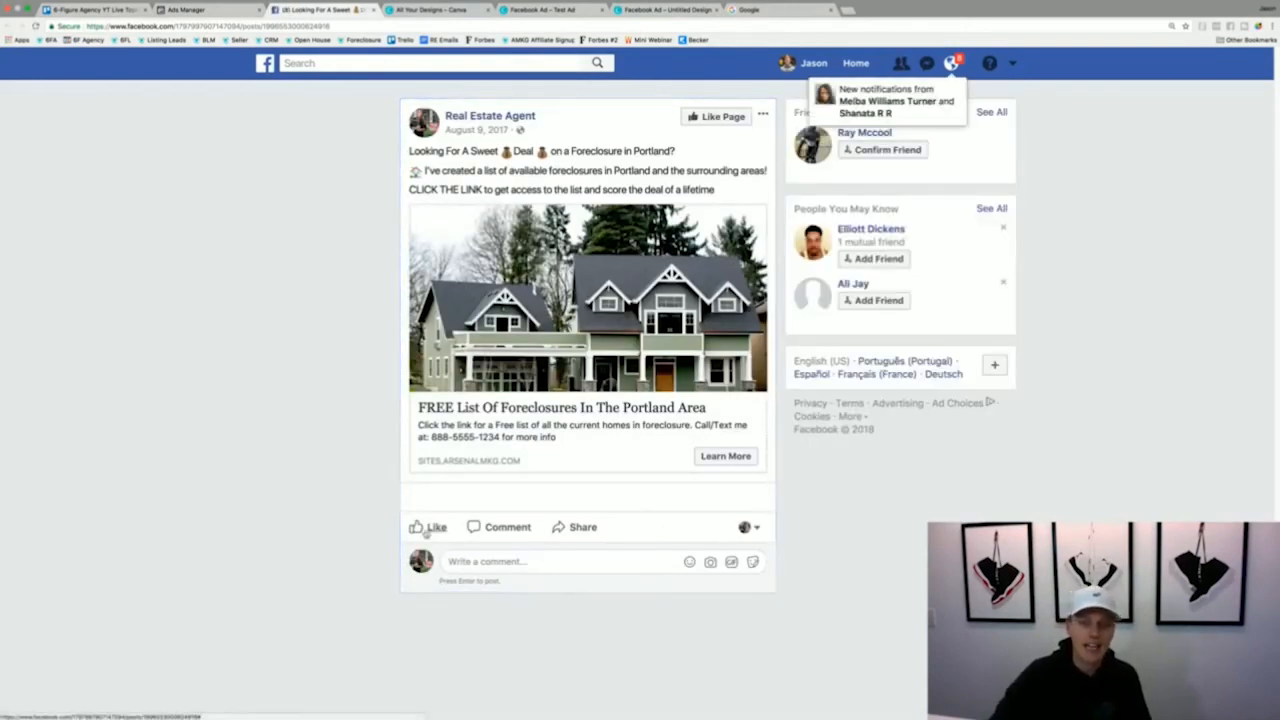
{"action": "left_click", "coordinate": [425, 528]}
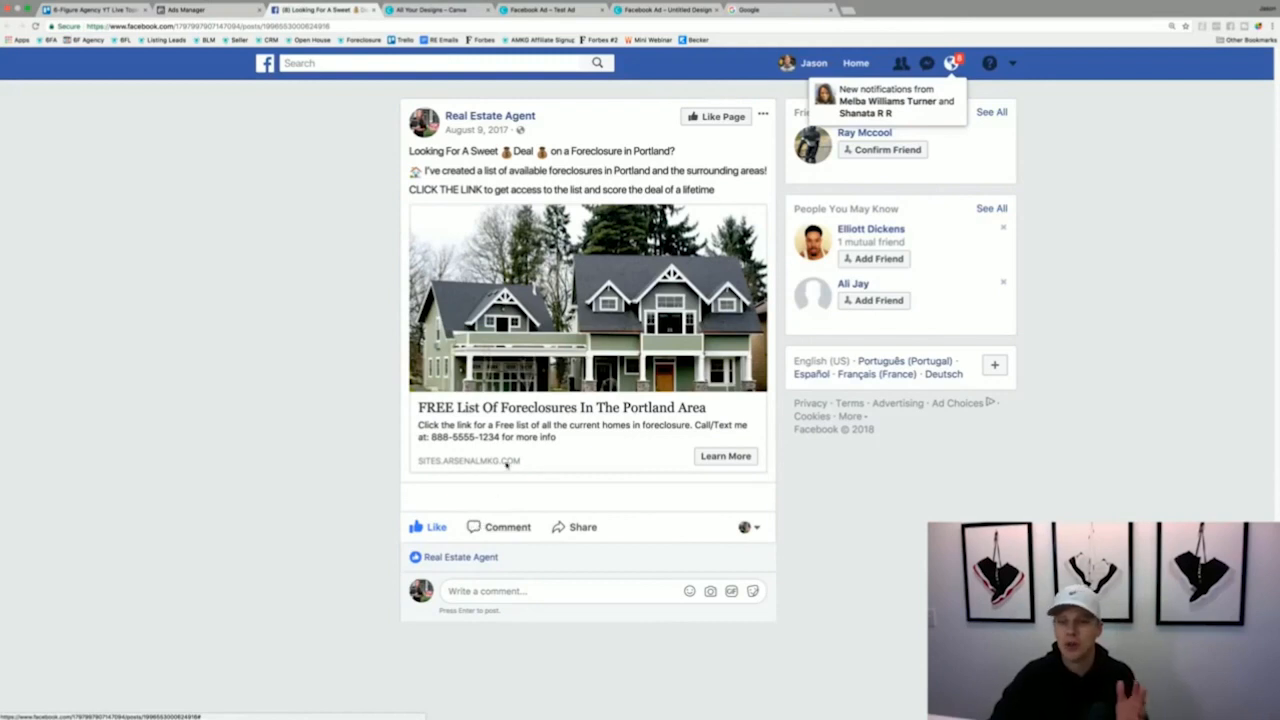
Check which profiles and pages can interact with the post, and return to Ads Manager with the ad preview closed.
{"action": "left_click", "coordinate": [745, 528]}
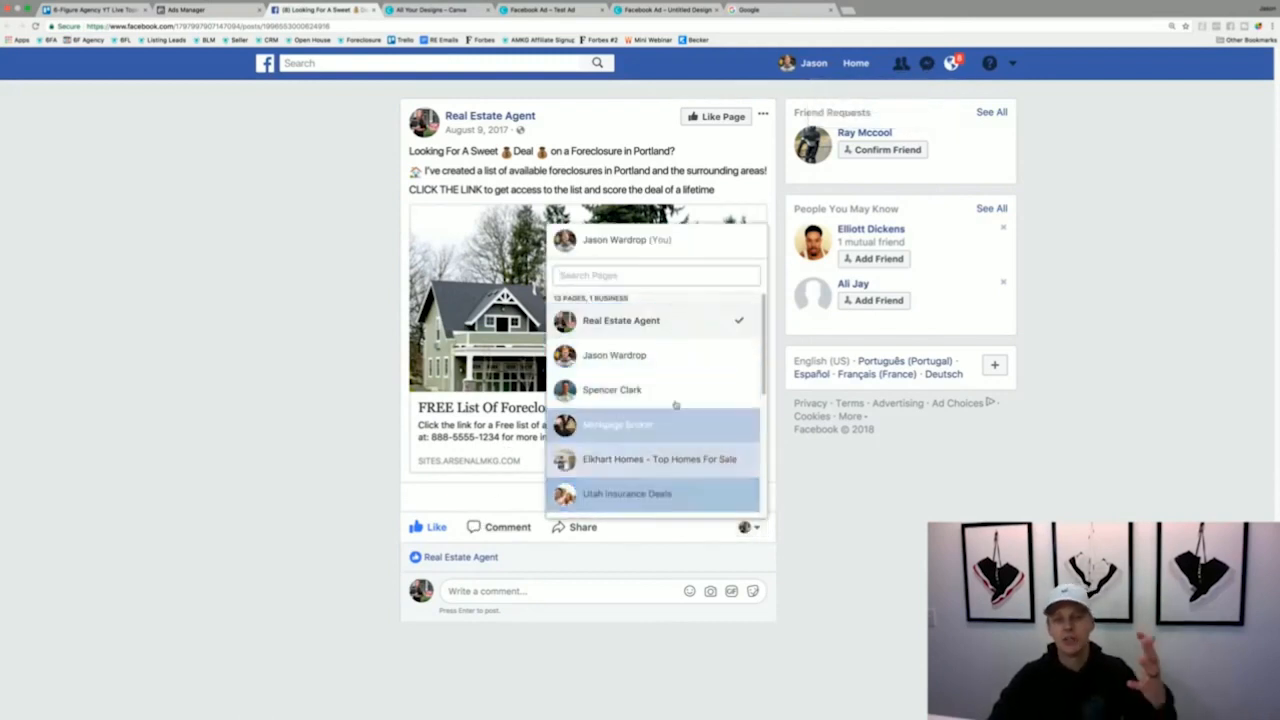
{"action": "left_click", "coordinate": [903, 545]}
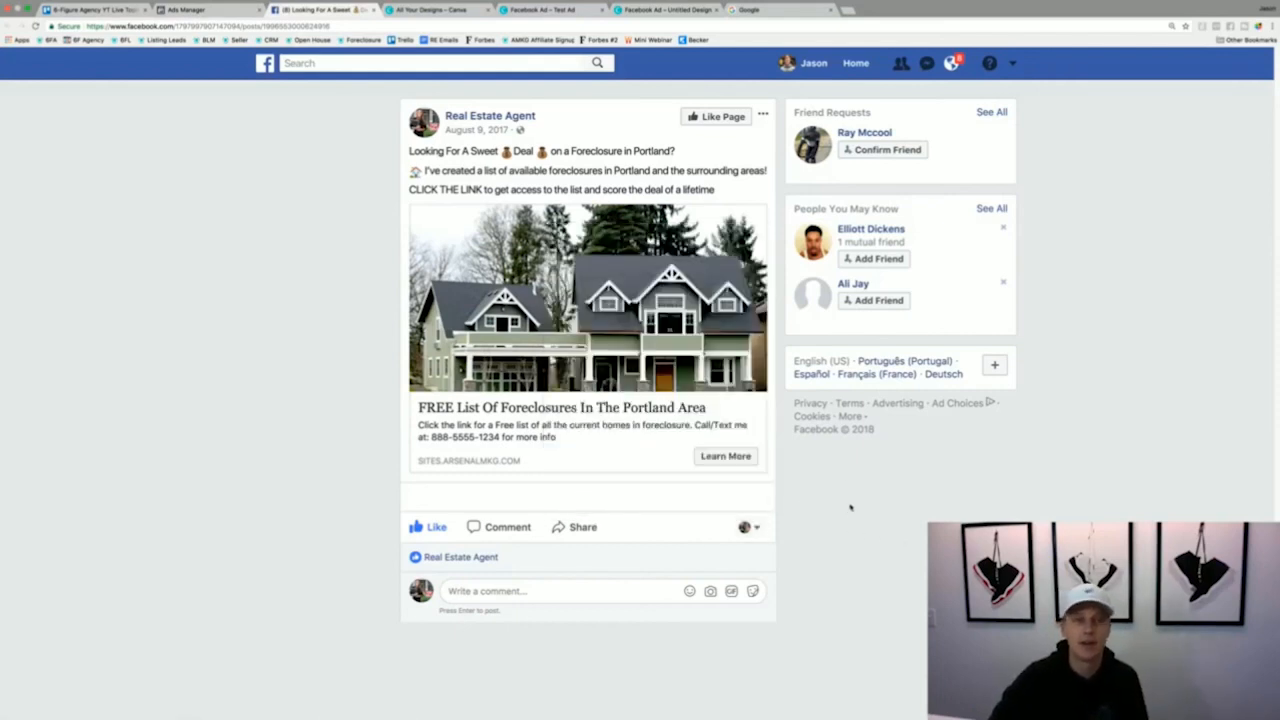
{"action": "left_click", "coordinate": [200, 8]}
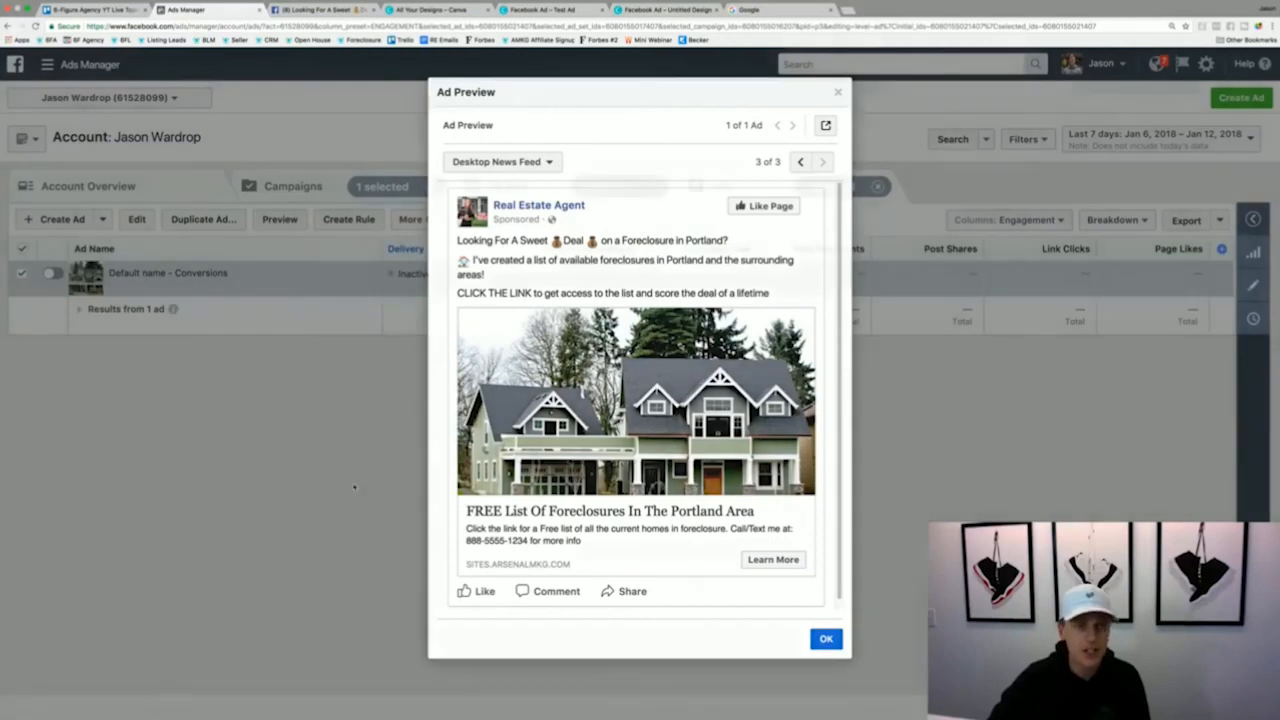
{"action": "left_click", "coordinate": [243, 192]}
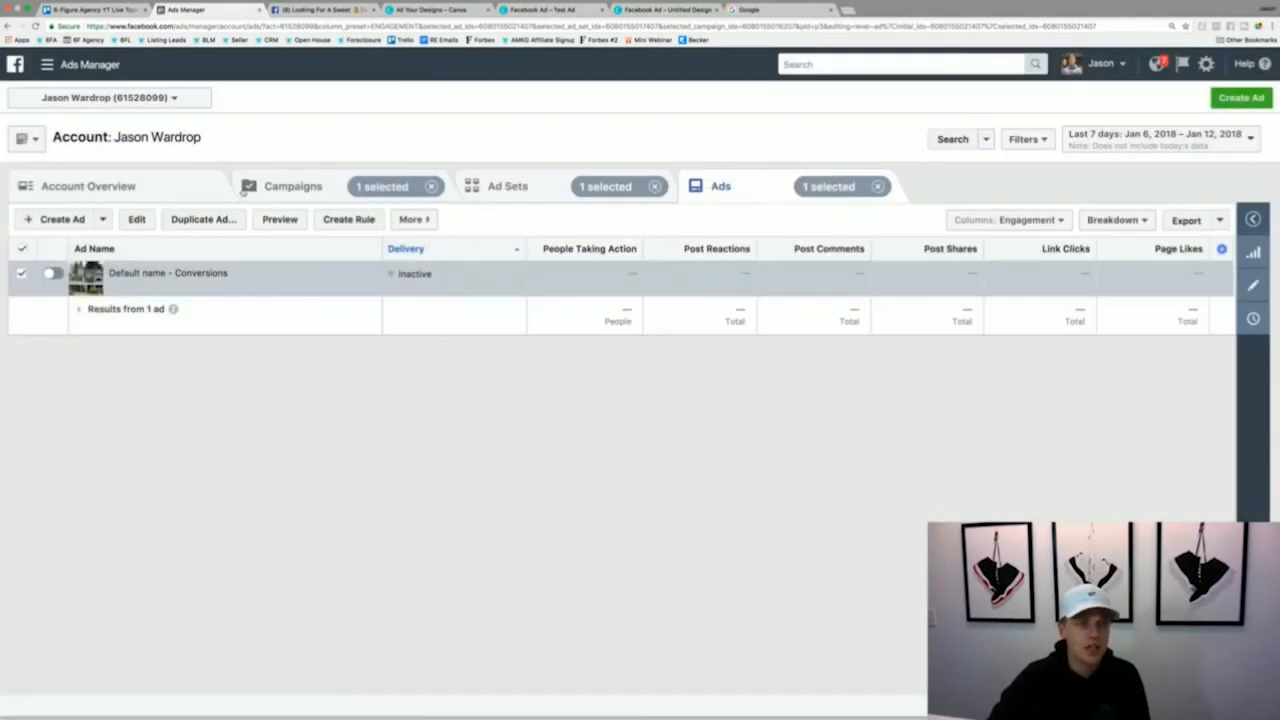
Review the full list of Ads Manager tools and close it.
{"action": "left_click", "coordinate": [64, 67]}
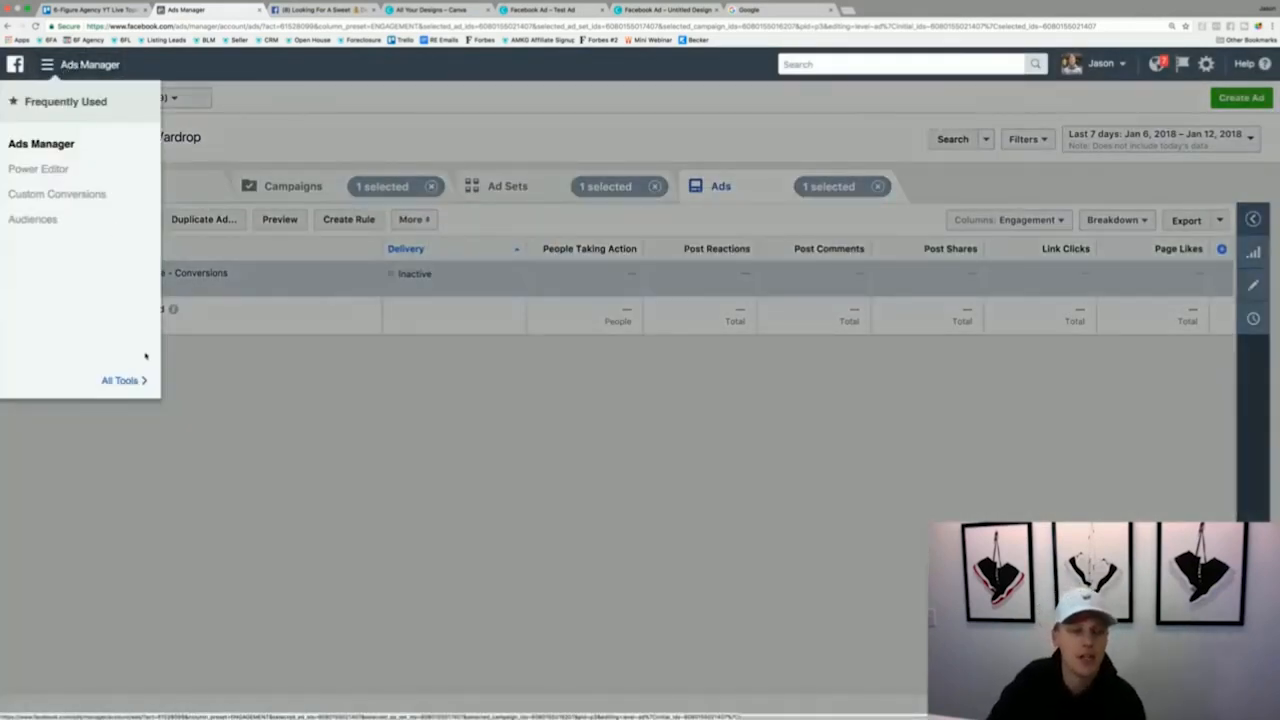
{"action": "left_click", "coordinate": [140, 380]}
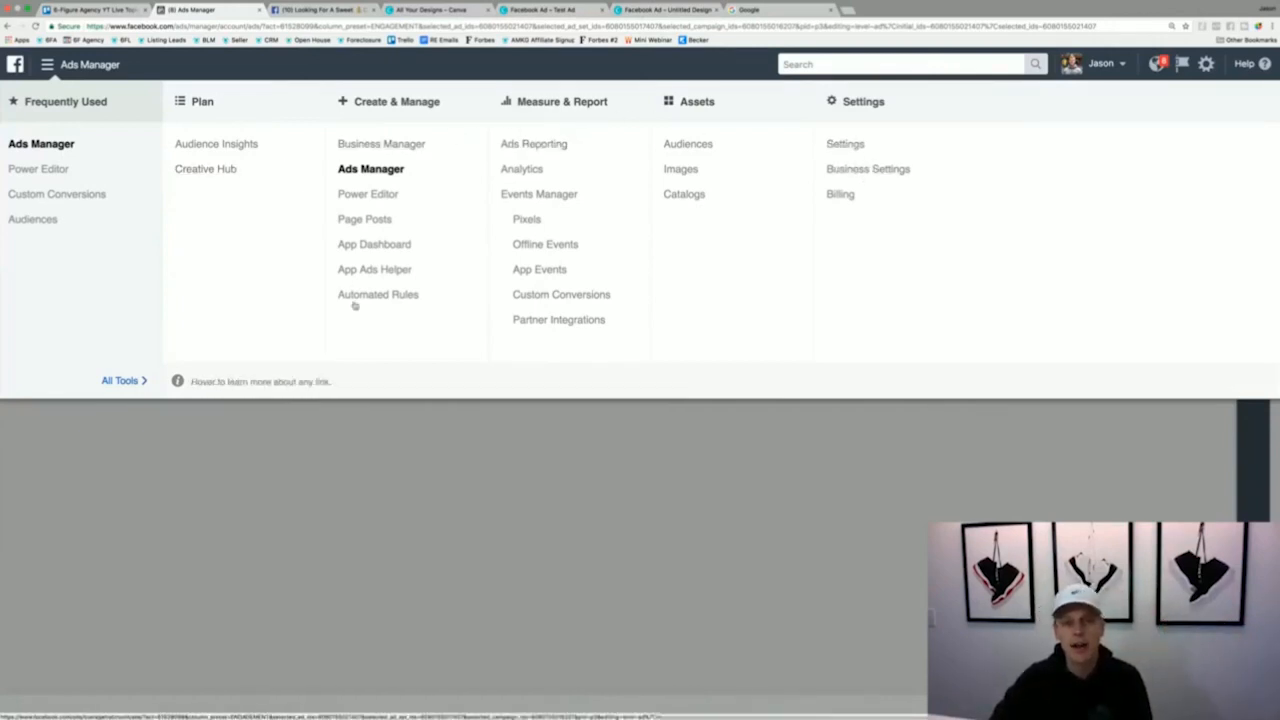
{"action": "left_click", "coordinate": [557, 463]}
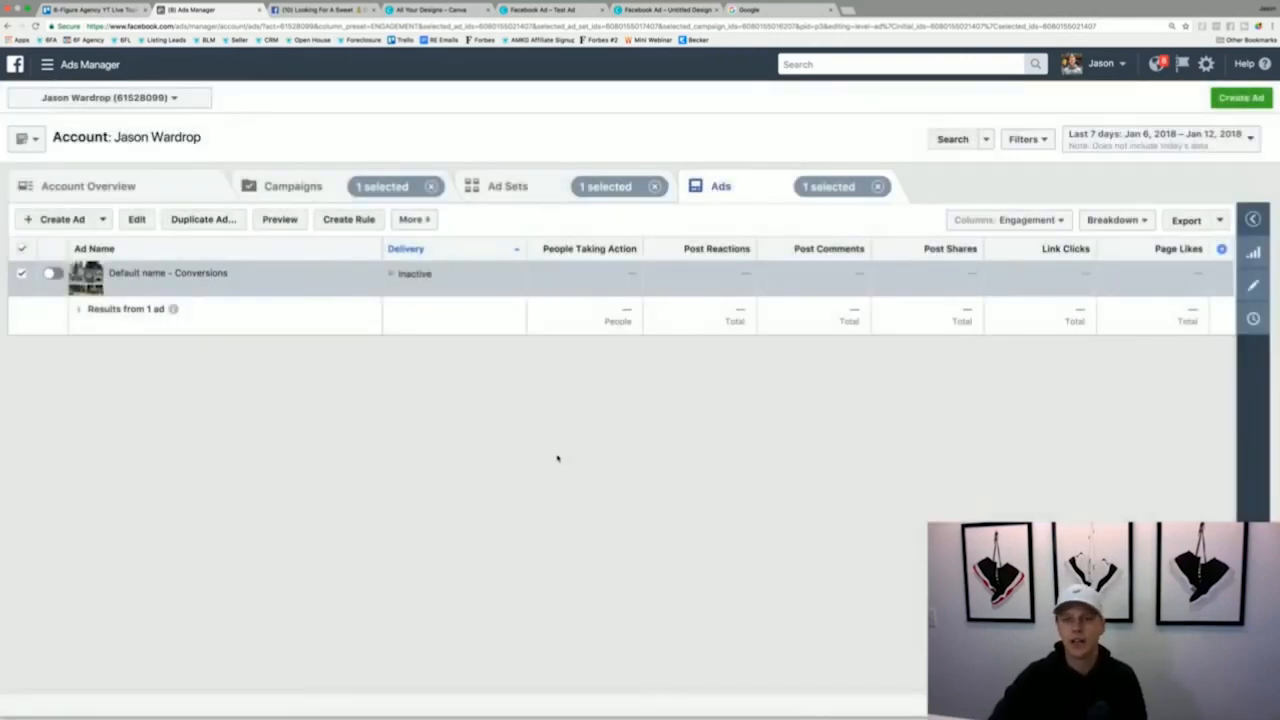